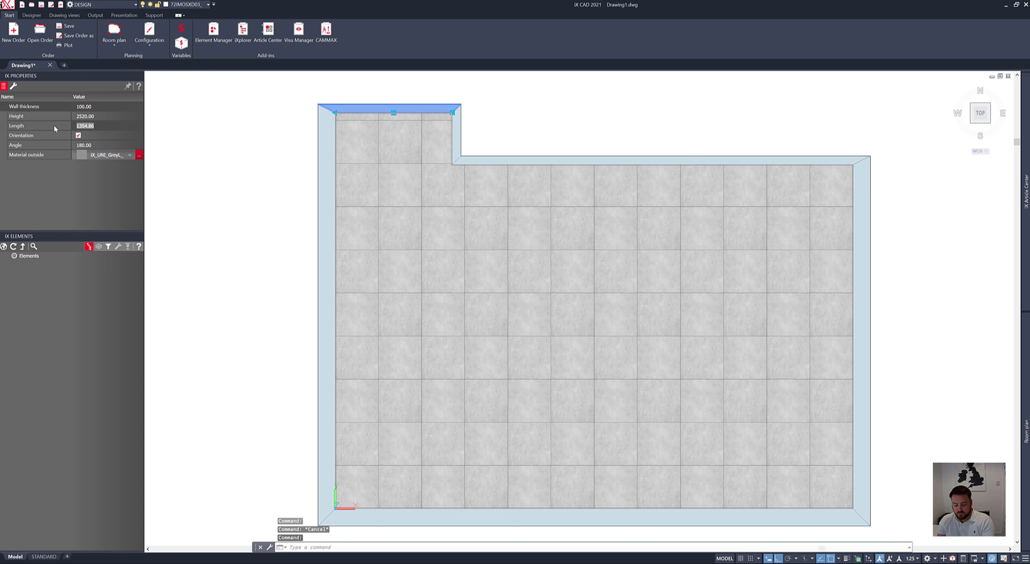
- Set the length of the recess's back wall to 1200
type("1200")
key("Return")
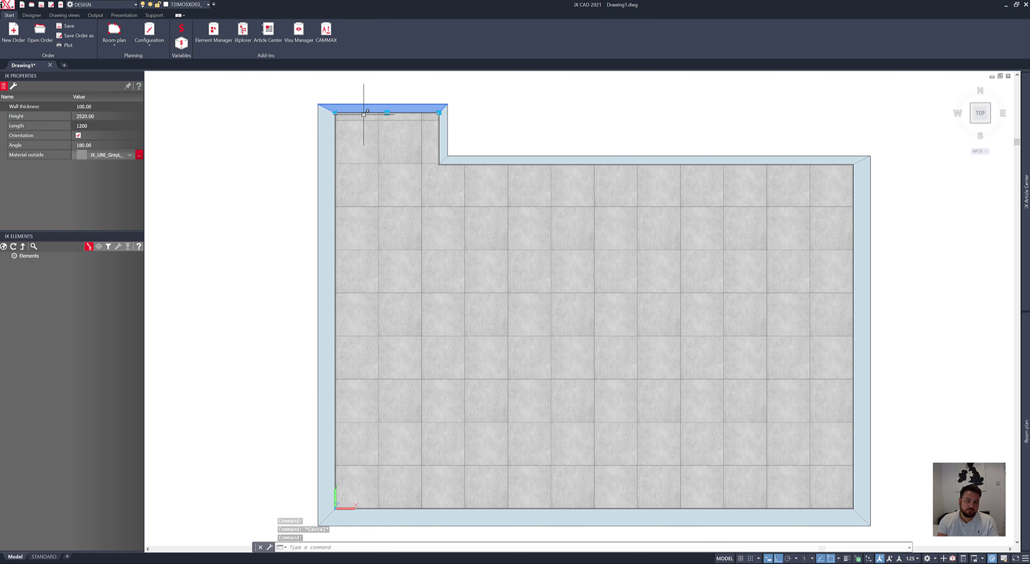
key("Escape")
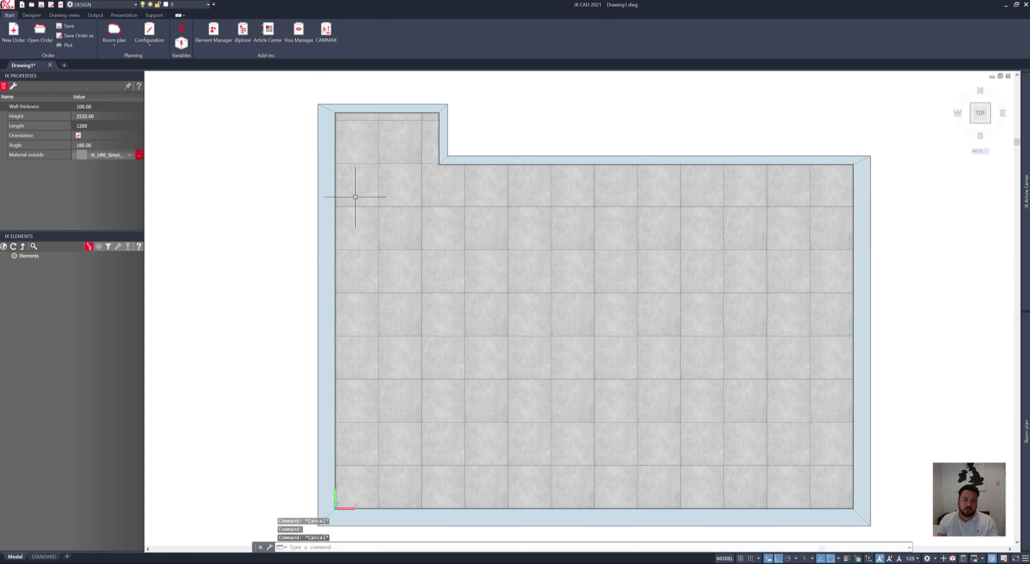
- Insert the plain single door in the side wall opposite the recess, 200 from the wall's front end
middle_click_drag(414, 272, 356, 175)
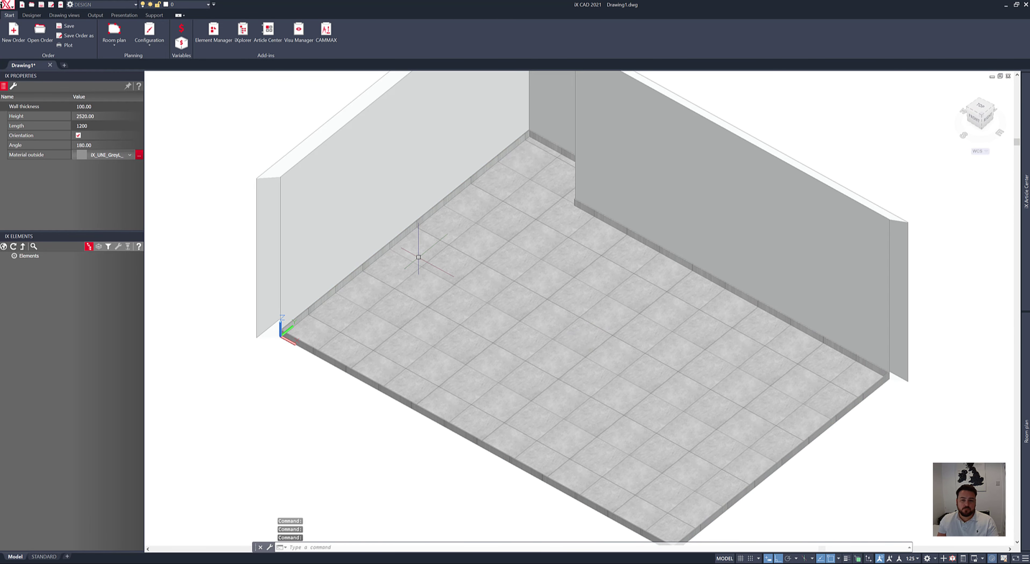
middle_click_drag(430, 260, 507, 254, "shift")
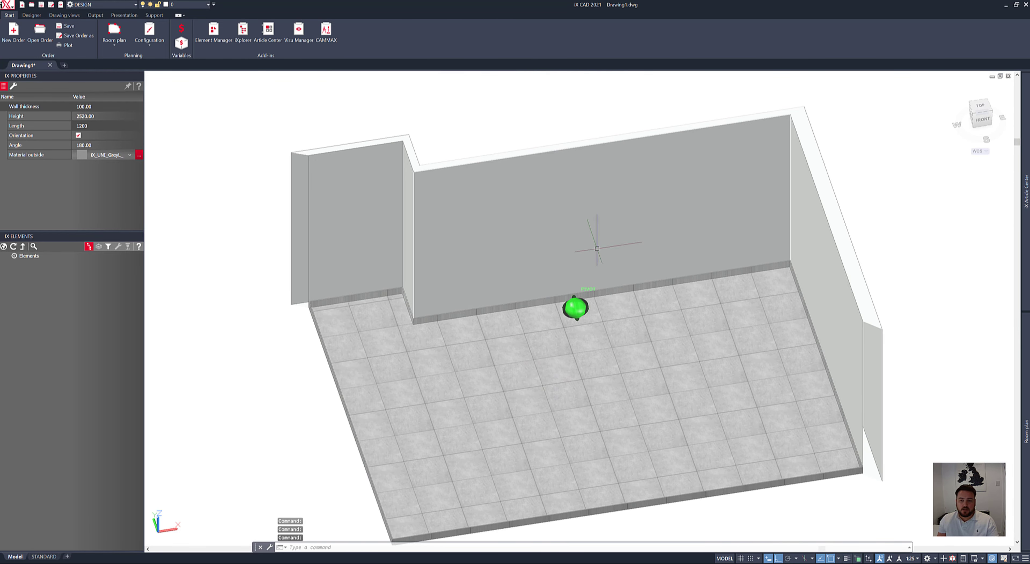
mouse_move(1023, 229)
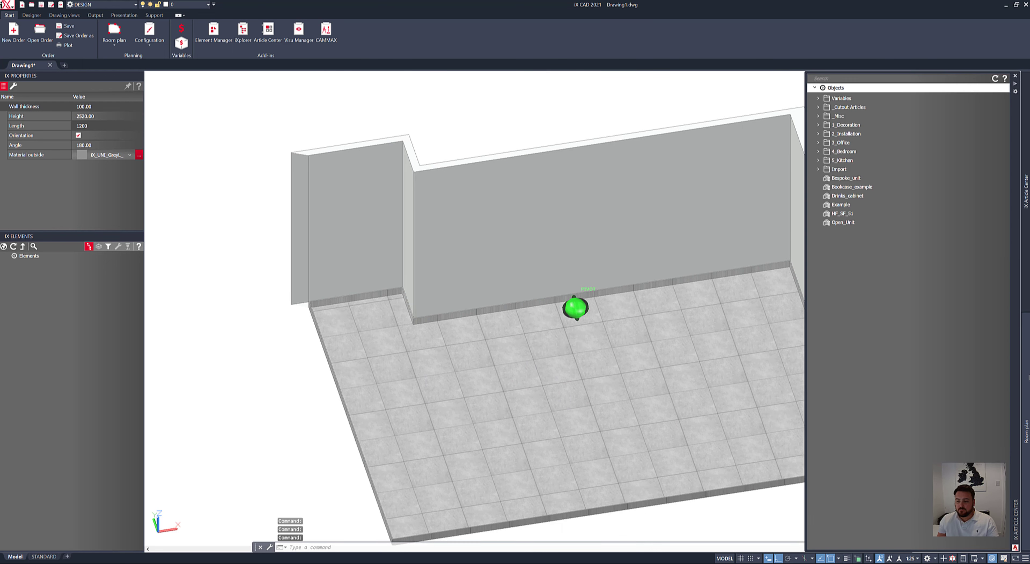
mouse_move(1026, 431)
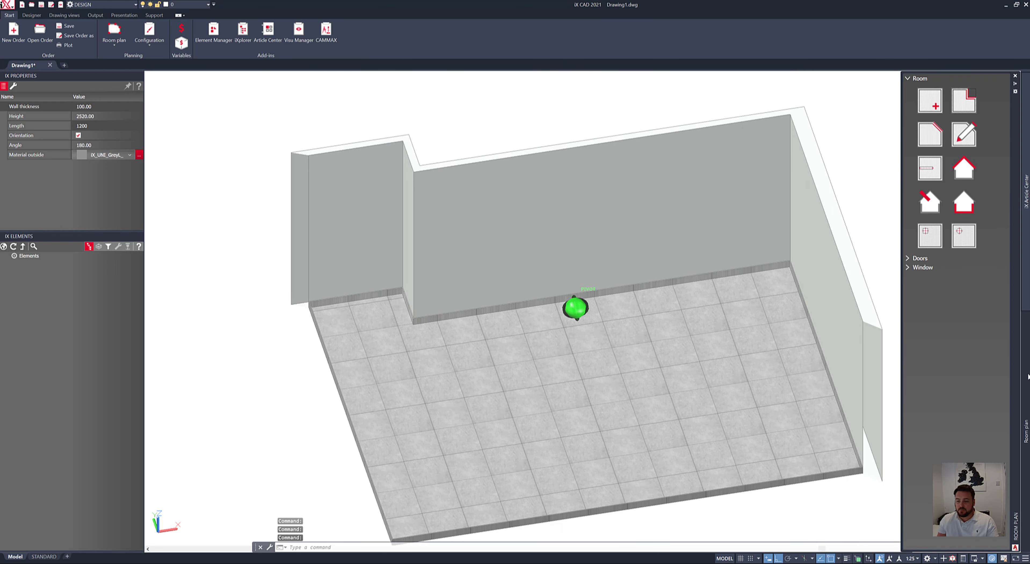
left_click(916, 259)
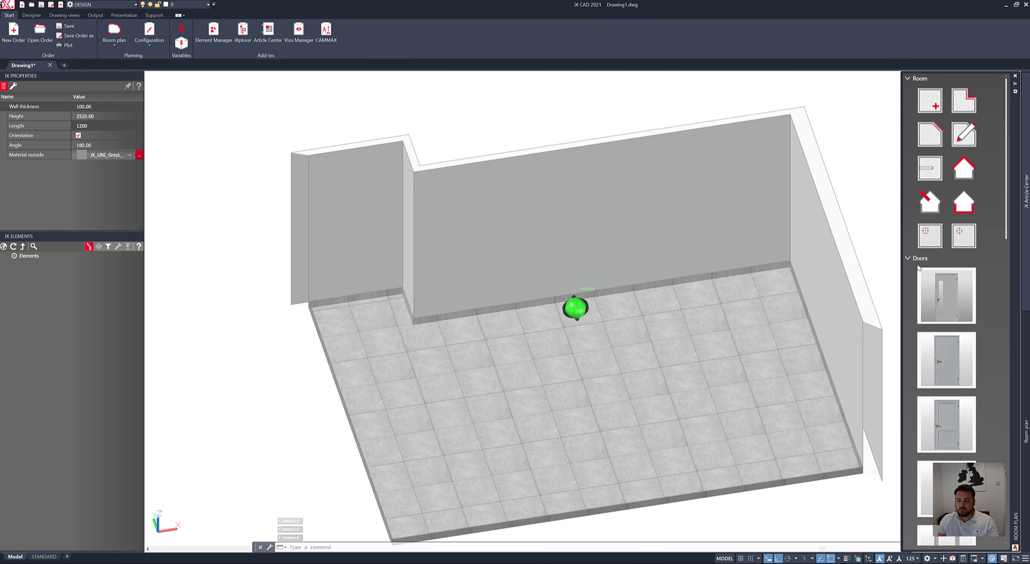
left_click(941, 377)
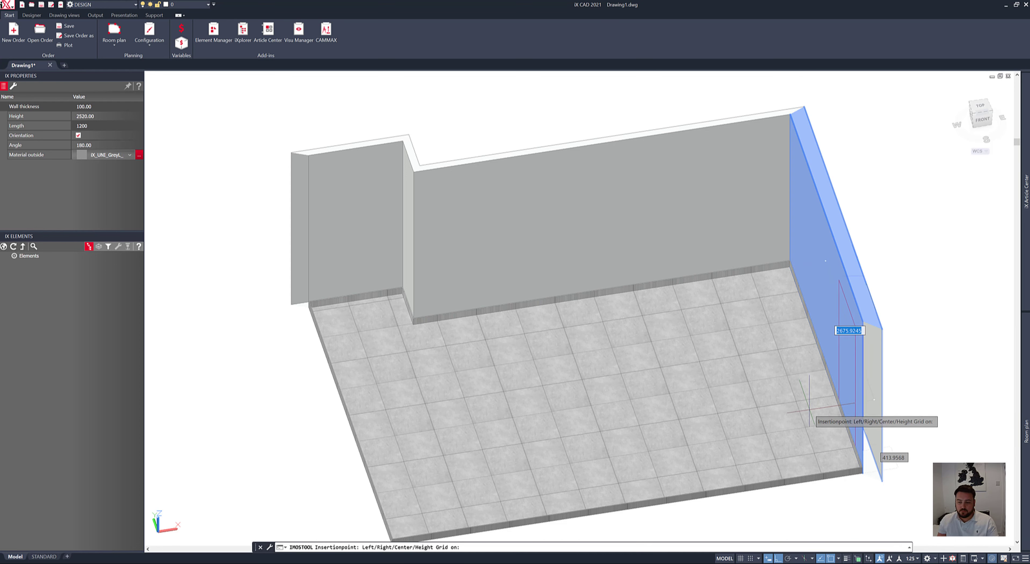
key("Tab")
type("2")
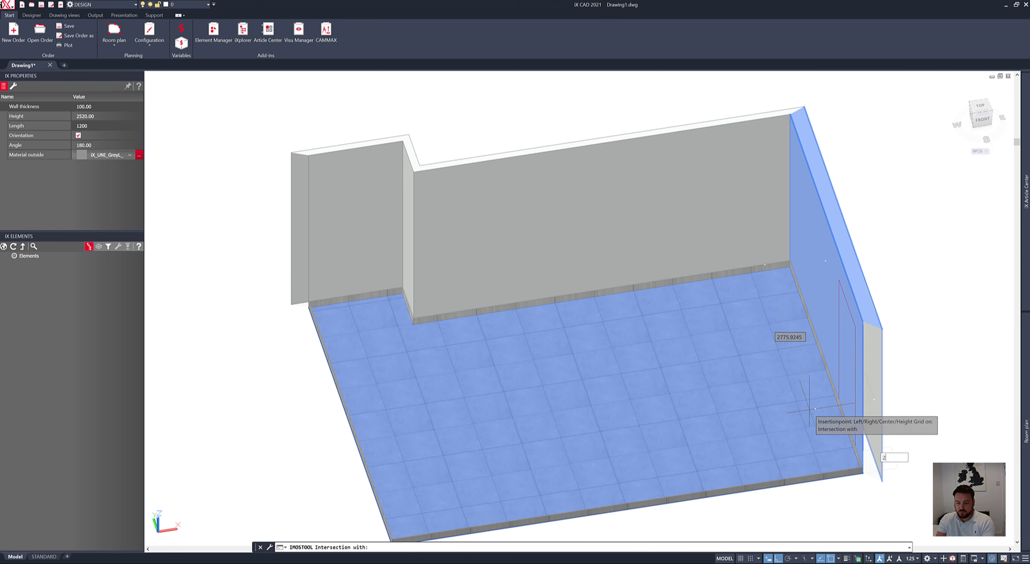
type("00")
key("Return")
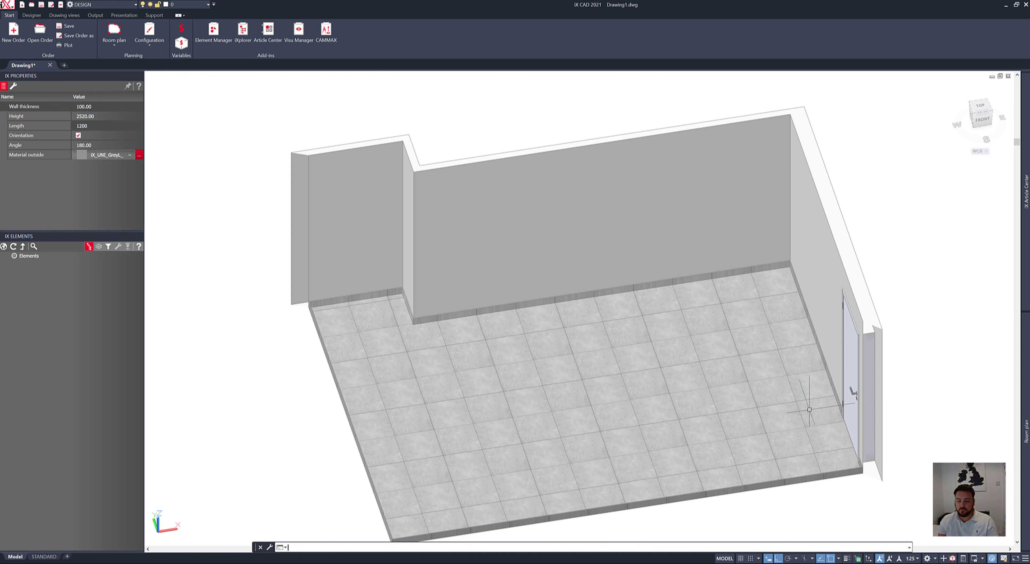
- Flip the new door's hinged side to Right
left_click(851, 384)
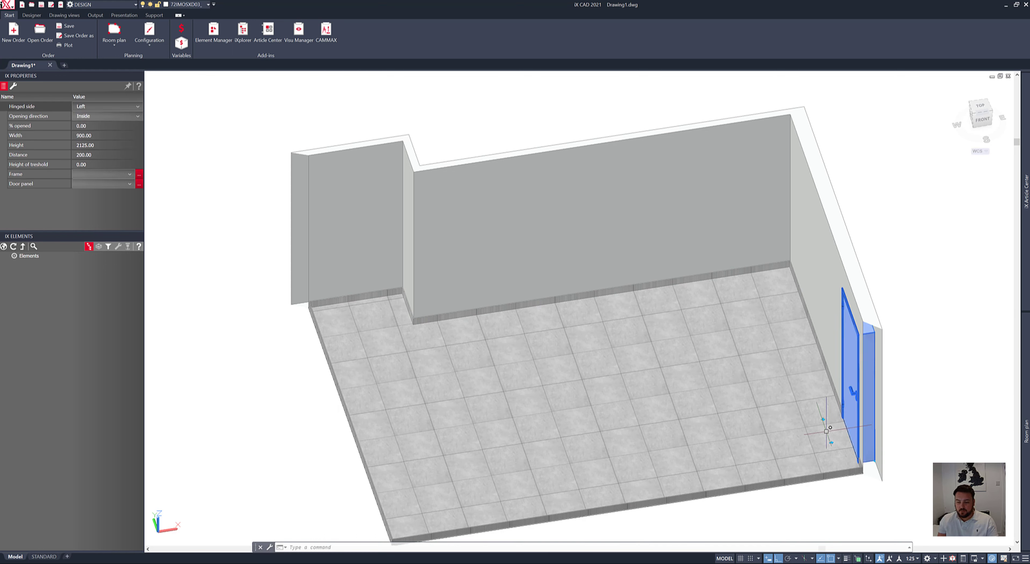
left_click(823, 419)
key("Escape")
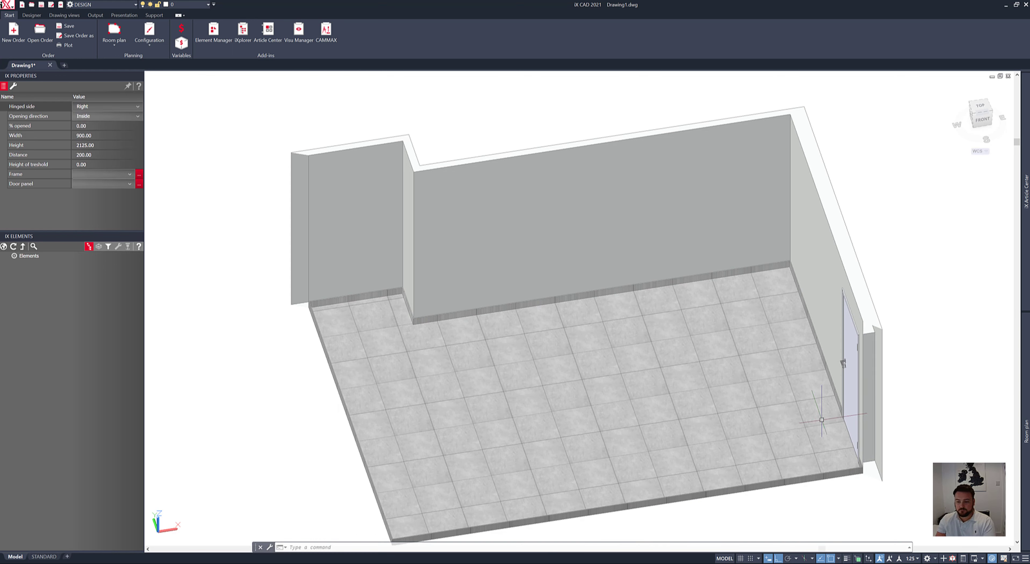
- Insert three full-height double-leaf glazed windows spaced along the long wall facing the recess
mouse_move(1026, 384)
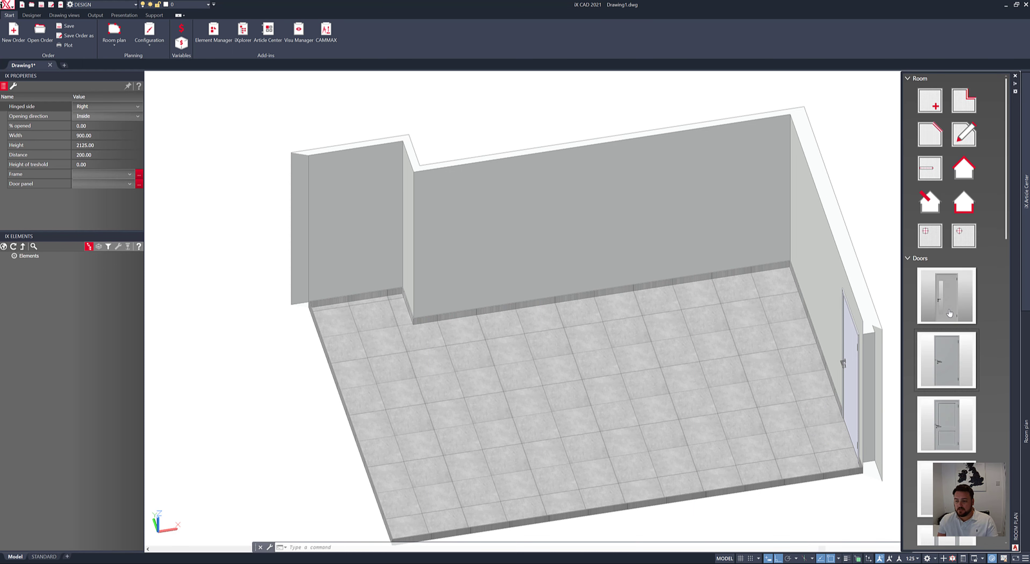
left_click(920, 259)
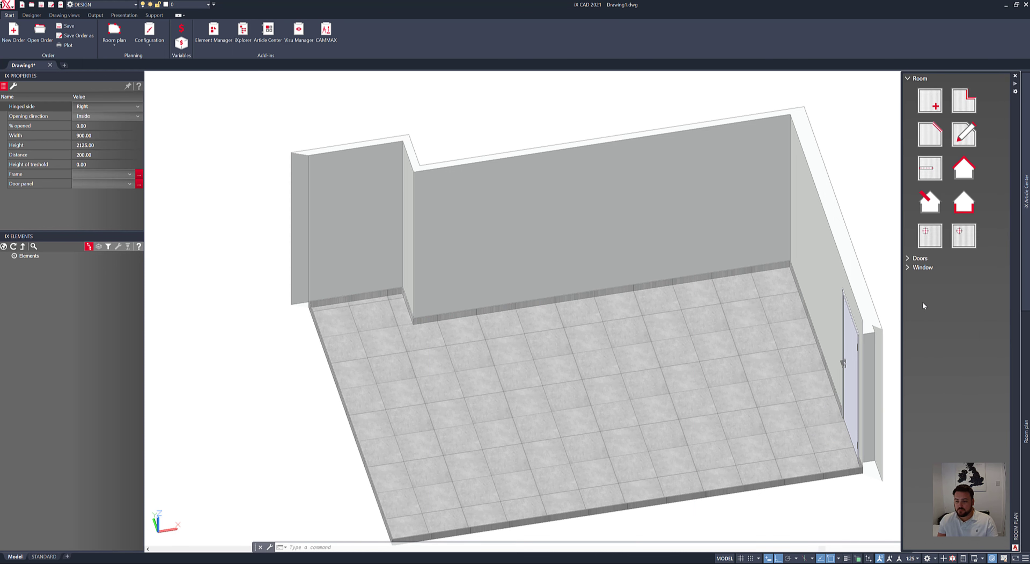
left_click(921, 267)
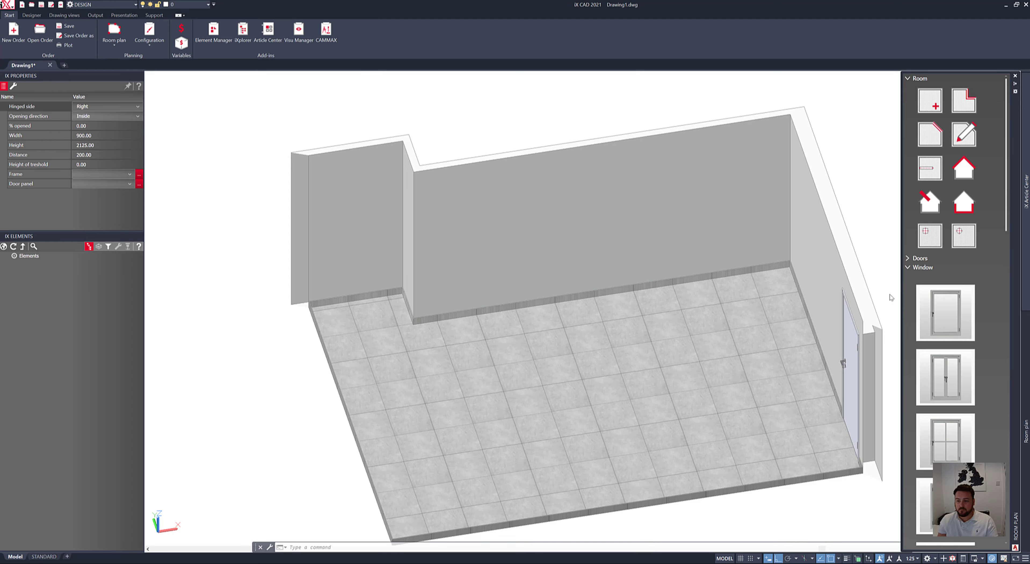
middle_click_drag(724, 314, 506, 306, "shift")
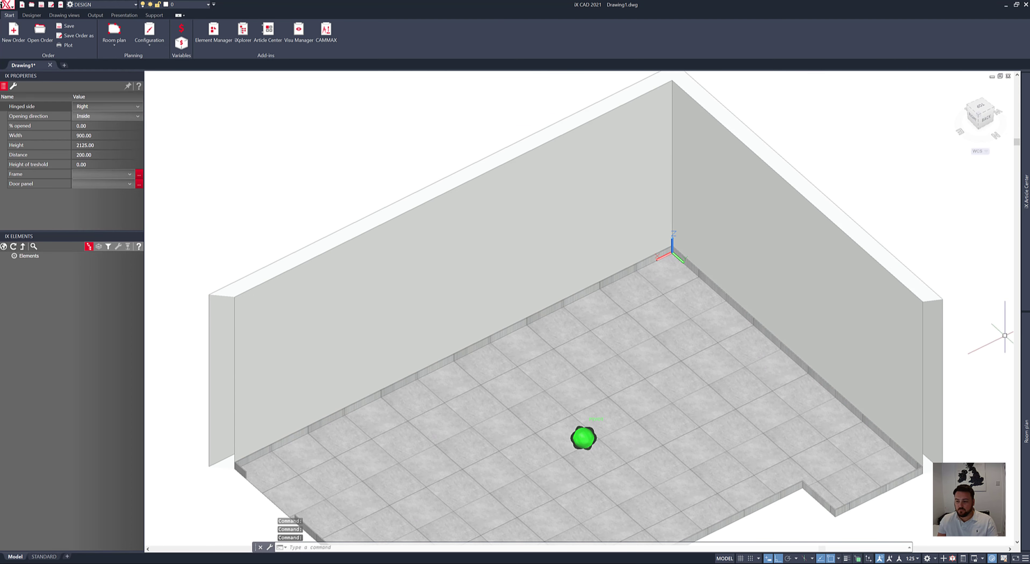
mouse_move(1025, 332)
left_click(945, 365)
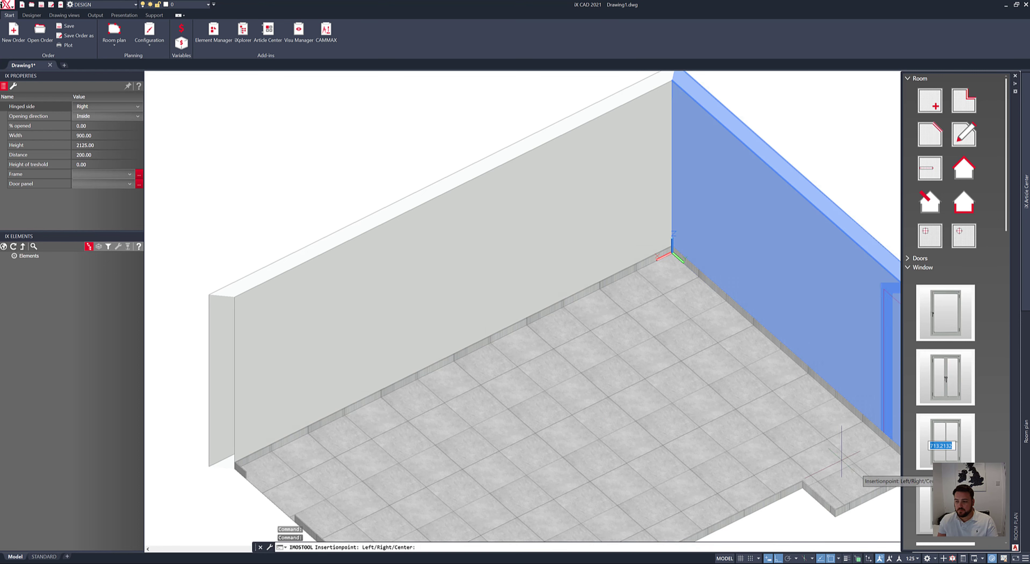
left_click(558, 319)
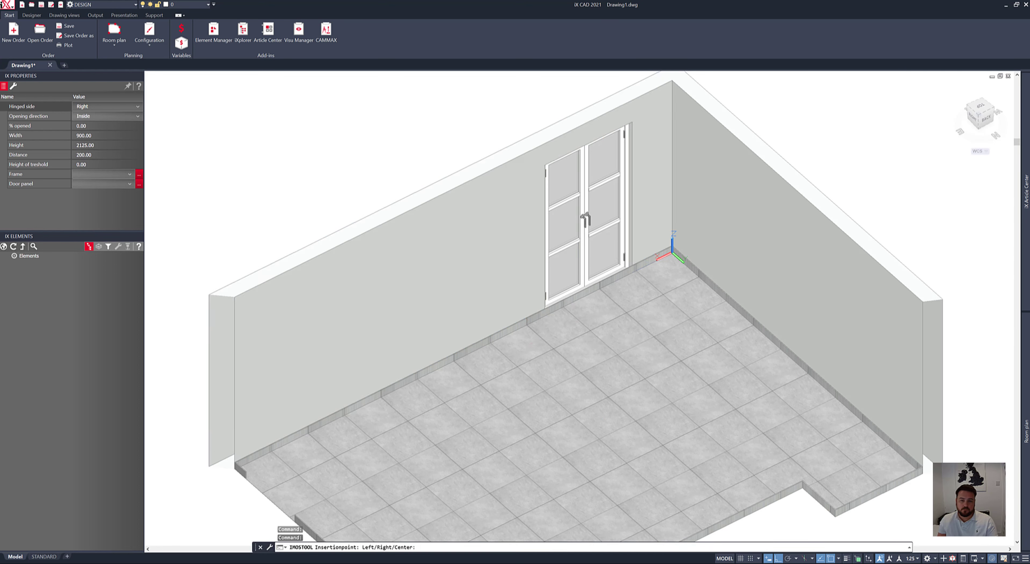
left_click(434, 383)
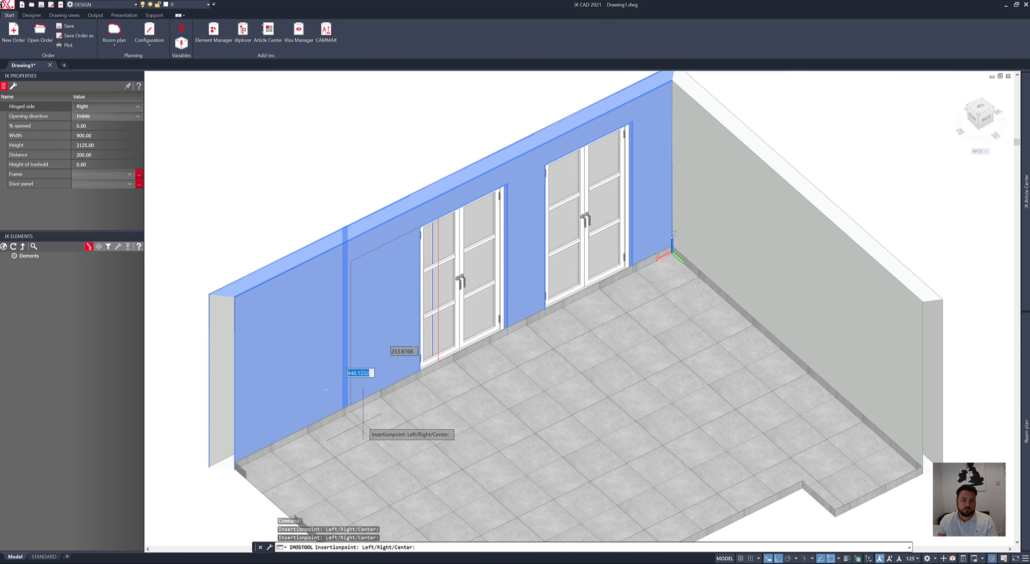
left_click(319, 434)
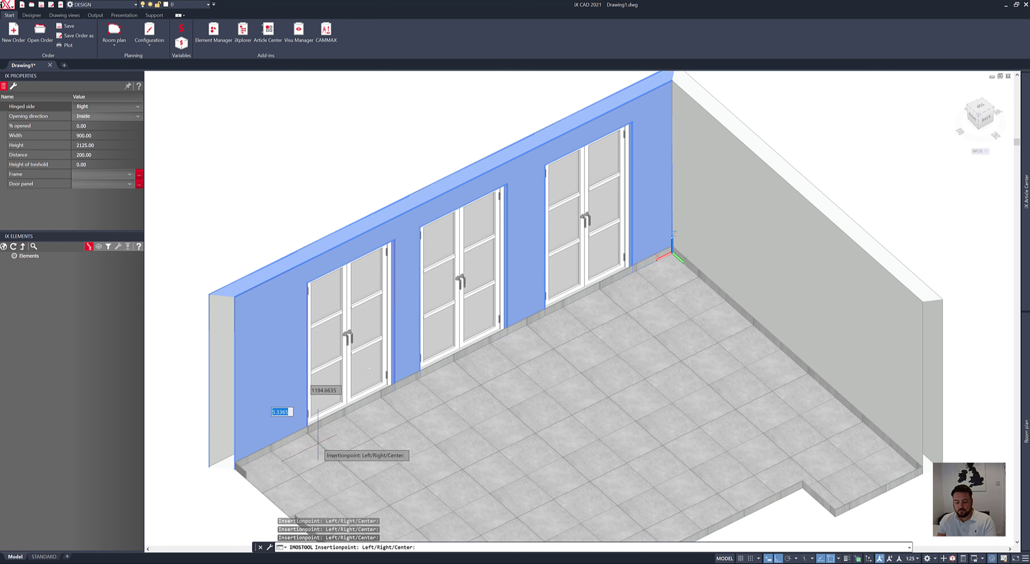
key("Escape")
- Start a new Article Designer article for the recess with height 2200, width 1160 and depth 560
middle_click_drag(560, 320, 647, 298, "shift")
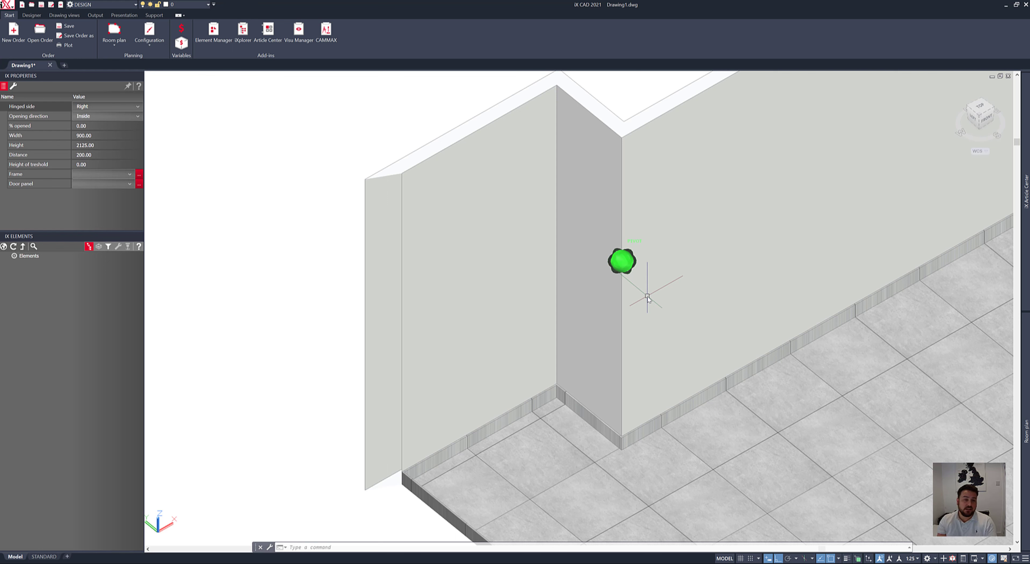
left_click(31, 14)
left_click(27, 31)
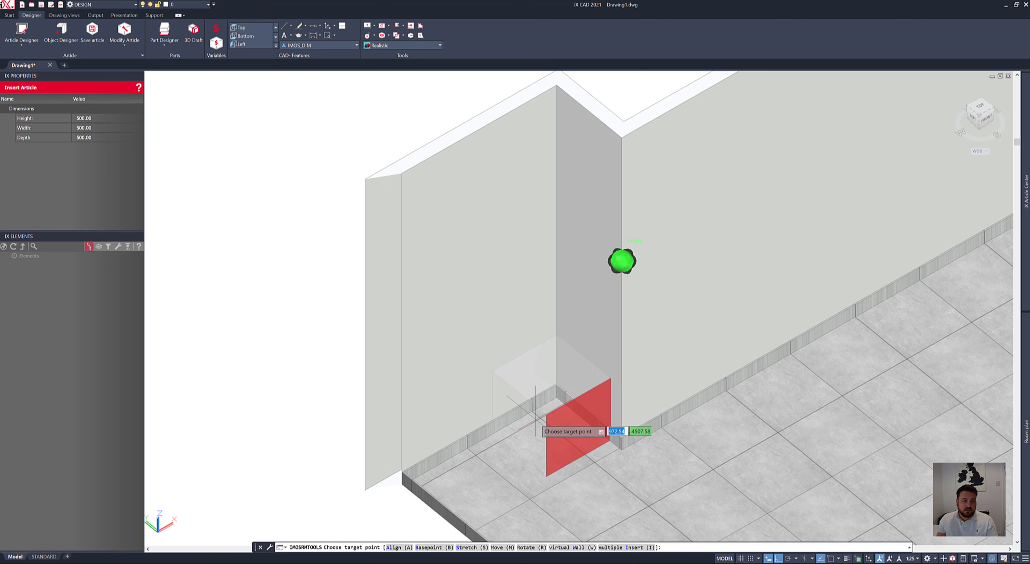
left_click(99, 120)
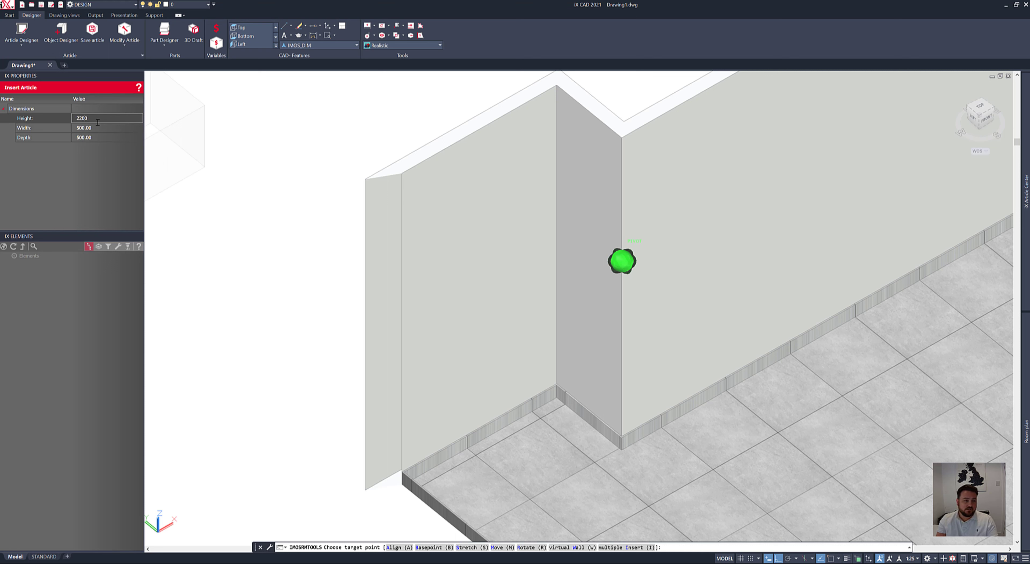
key("Return")
left_click(84, 128)
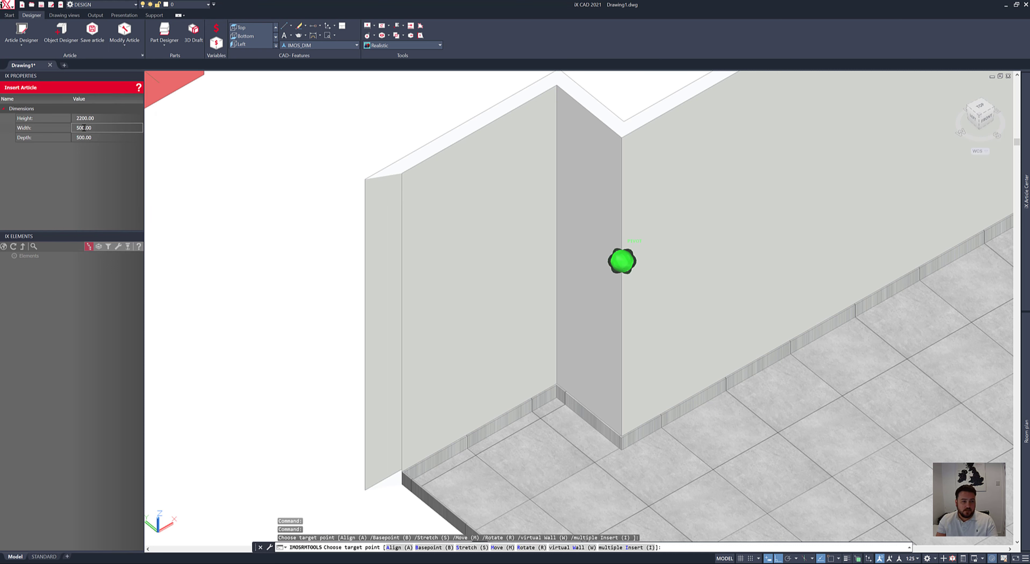
left_click(63, 127)
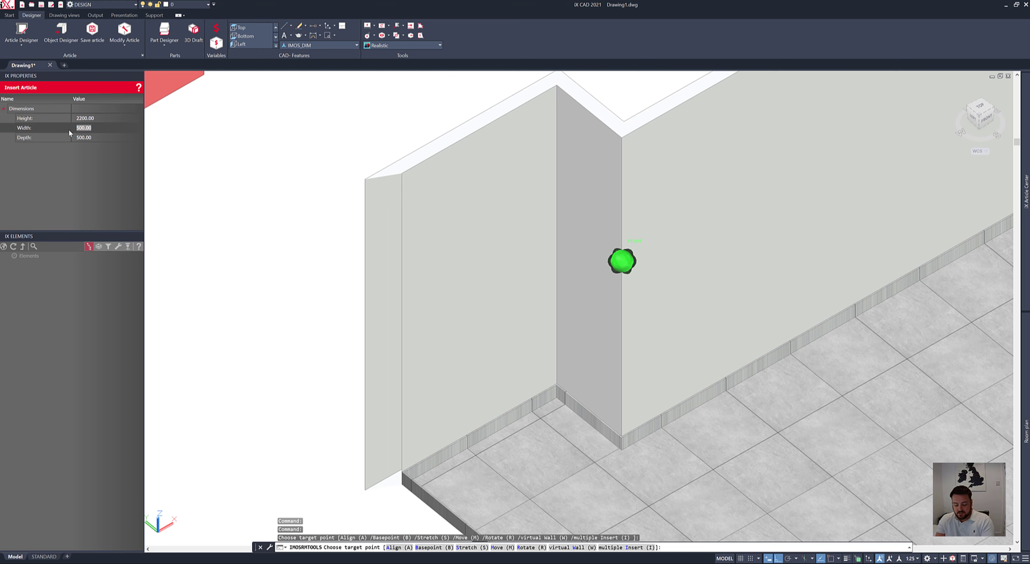
type("1160")
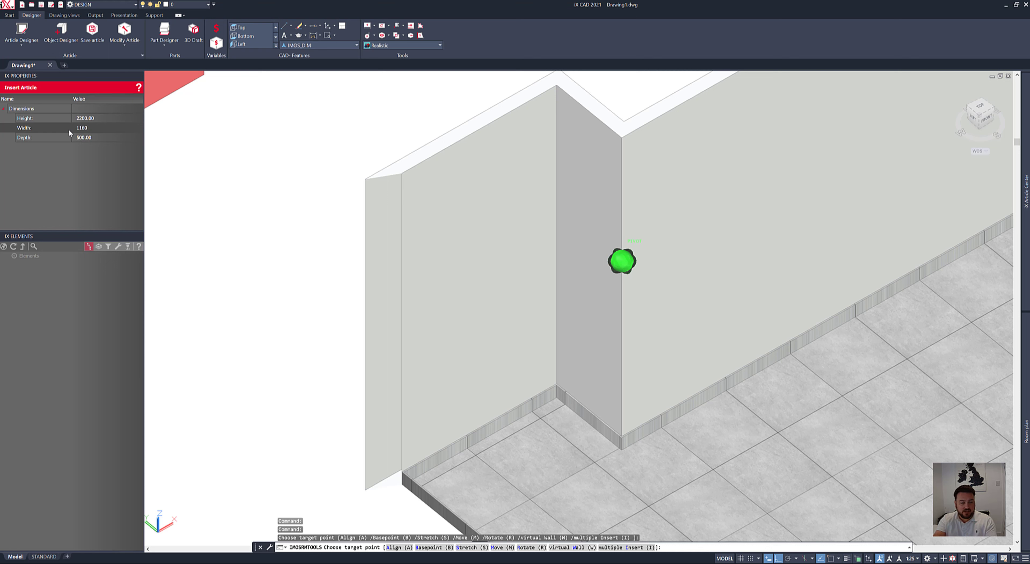
left_click(96, 138)
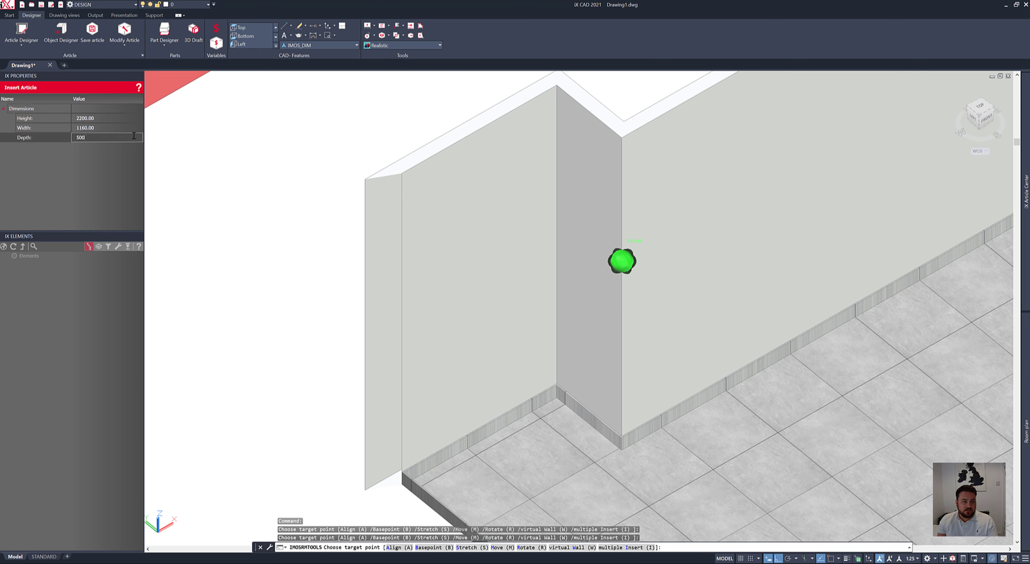
key("BackSpace")
type("60")
key("Return")
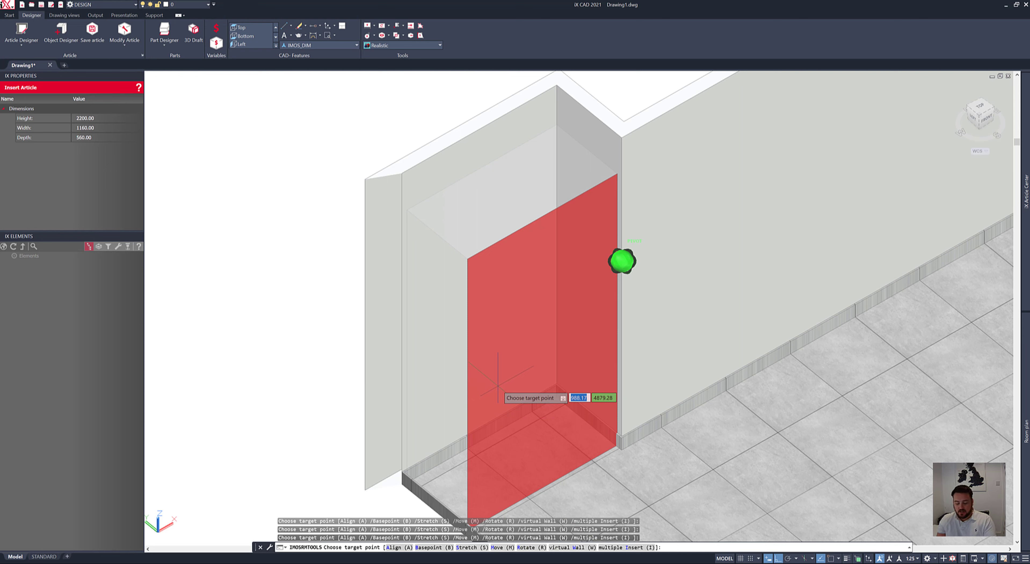
- Move the article 20 along its width, away from the recess's return wall, and confirm its placement
type("m")
key("Return")
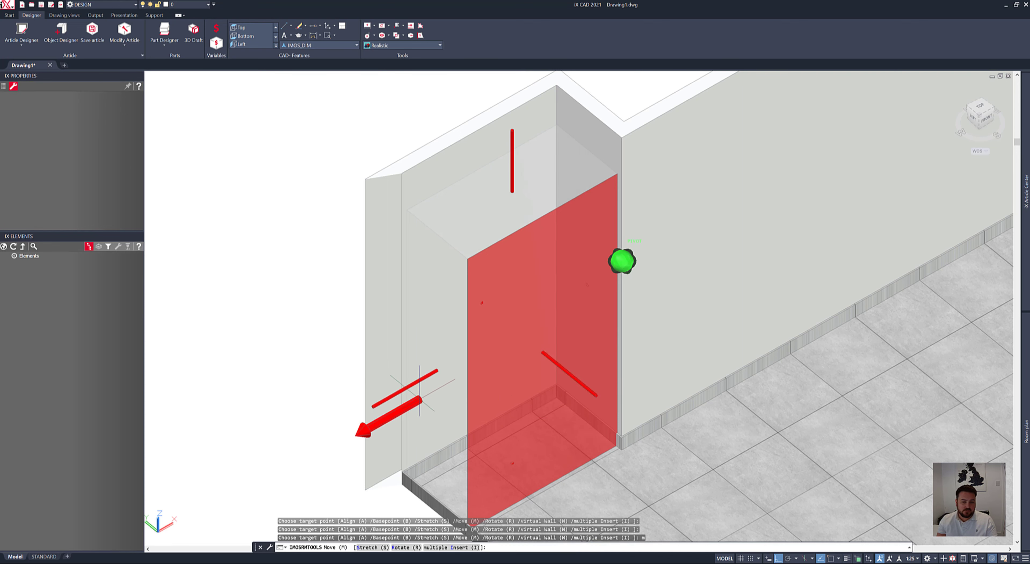
left_click(374, 406)
type("d")
key("Return")
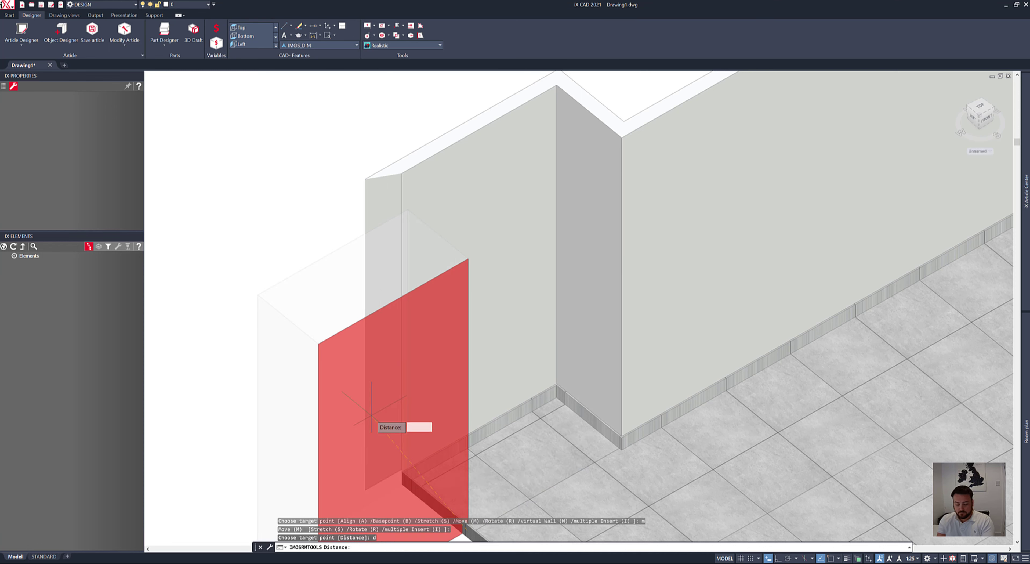
type("20")
key("Return")
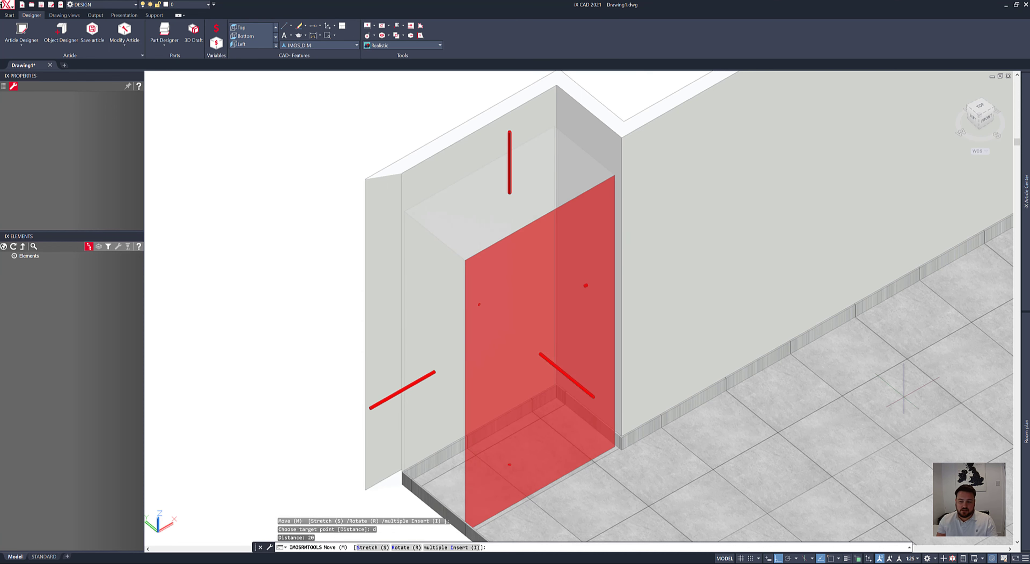
right_click(904, 397)
left_click(918, 403)
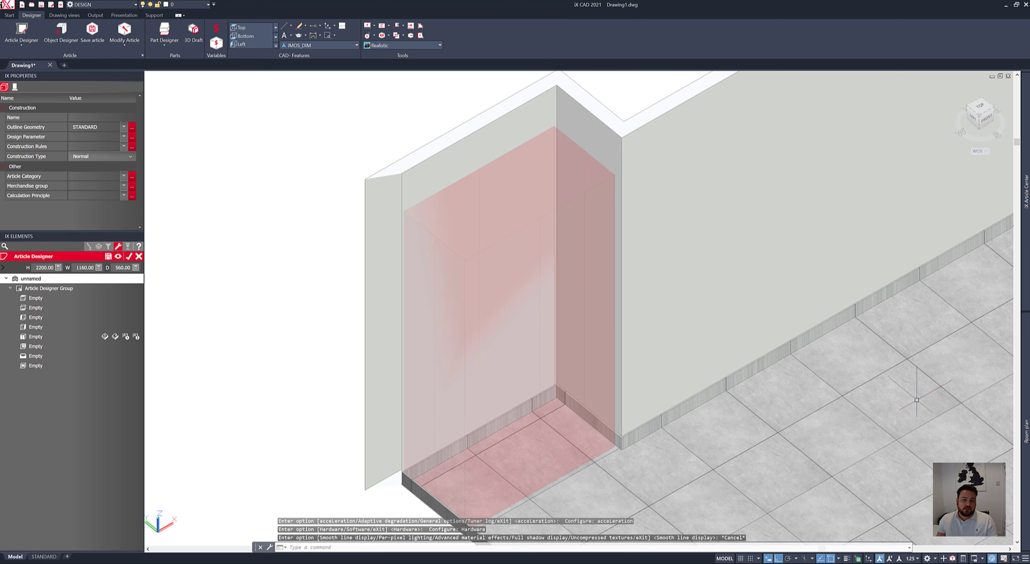
- Undock the iX Properties palette and dock it alongside the iX Elements palette
middle_click_drag(610, 430, 611, 428, "shift")
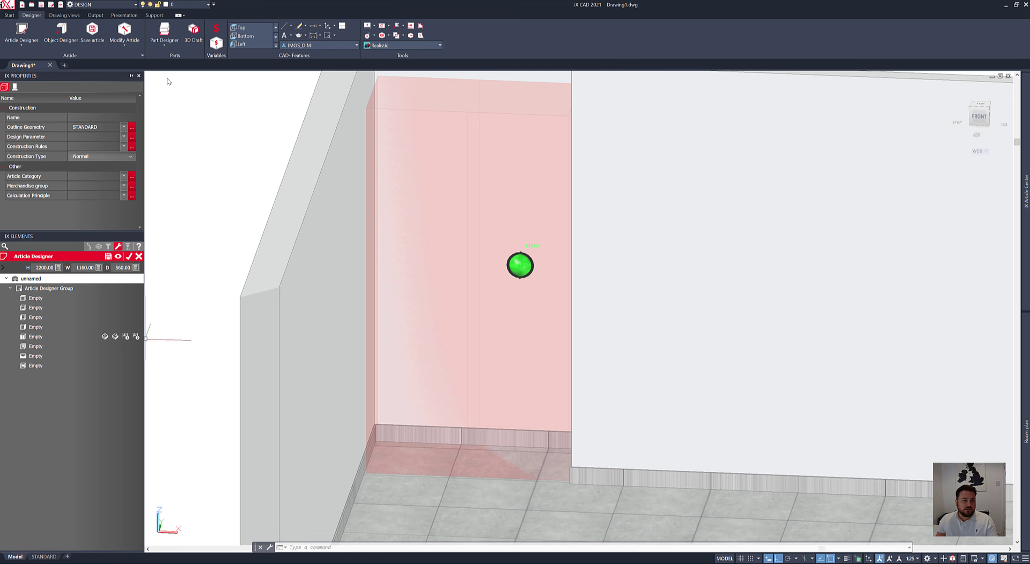
left_click_drag(180, 79, 180, 78)
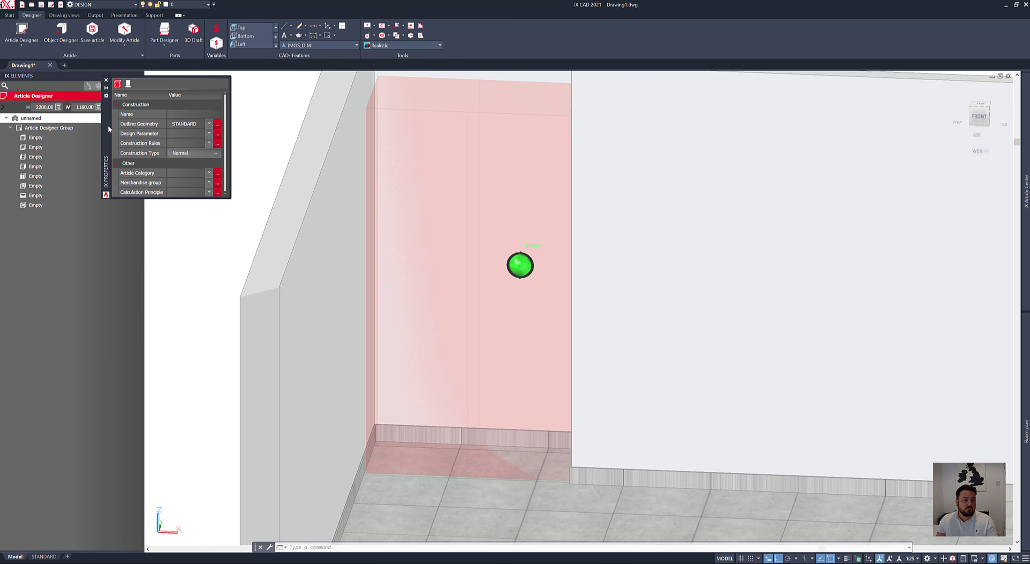
left_click_drag(108, 126, 152, 130)
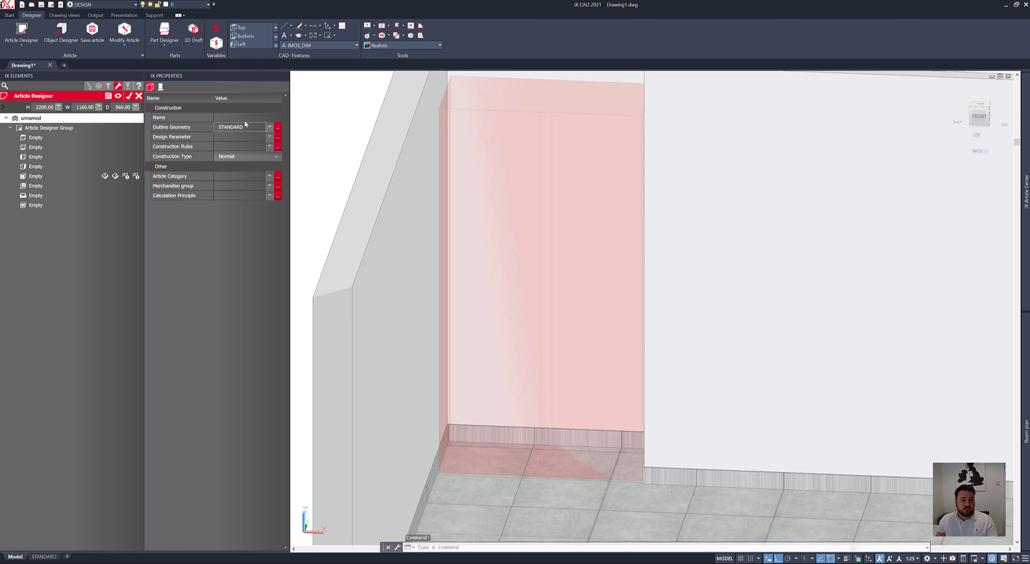
- Enable base construction for the article
left_click(160, 86)
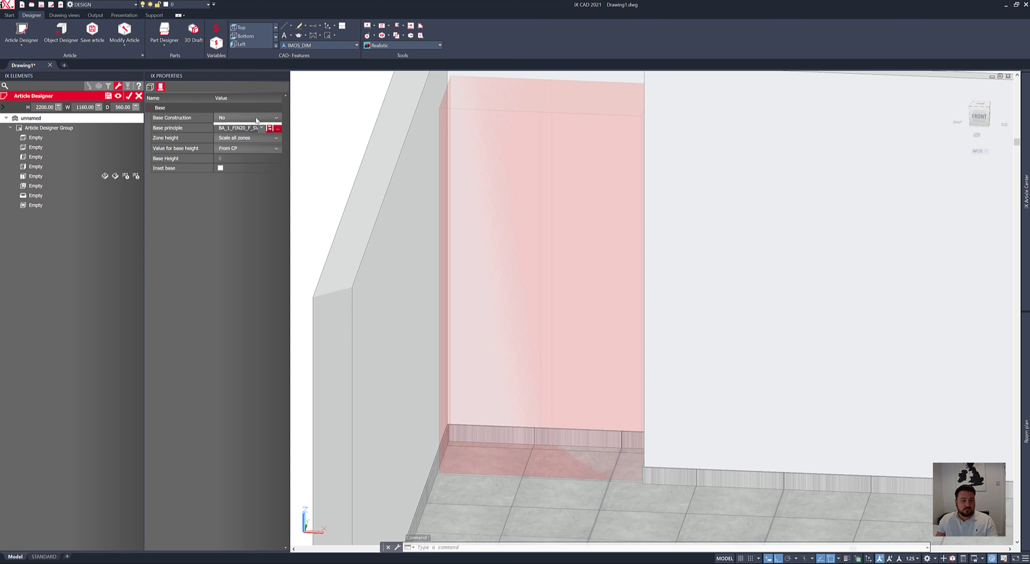
left_click(256, 117)
left_click(236, 135)
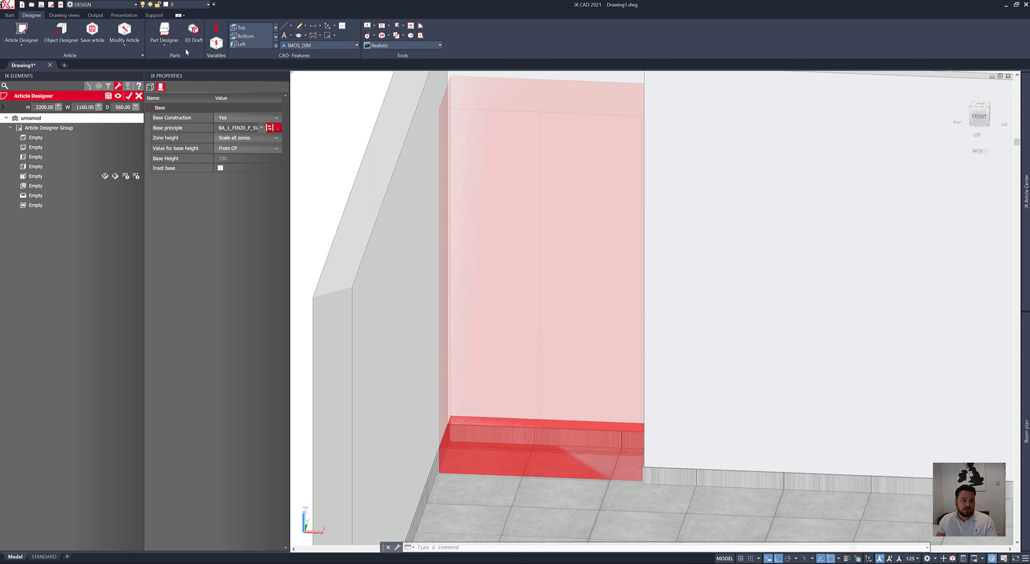
- Set the article's design parameter and construction rules to Mitre_Box, leaving the article category blank
left_click(150, 87)
left_click(269, 137)
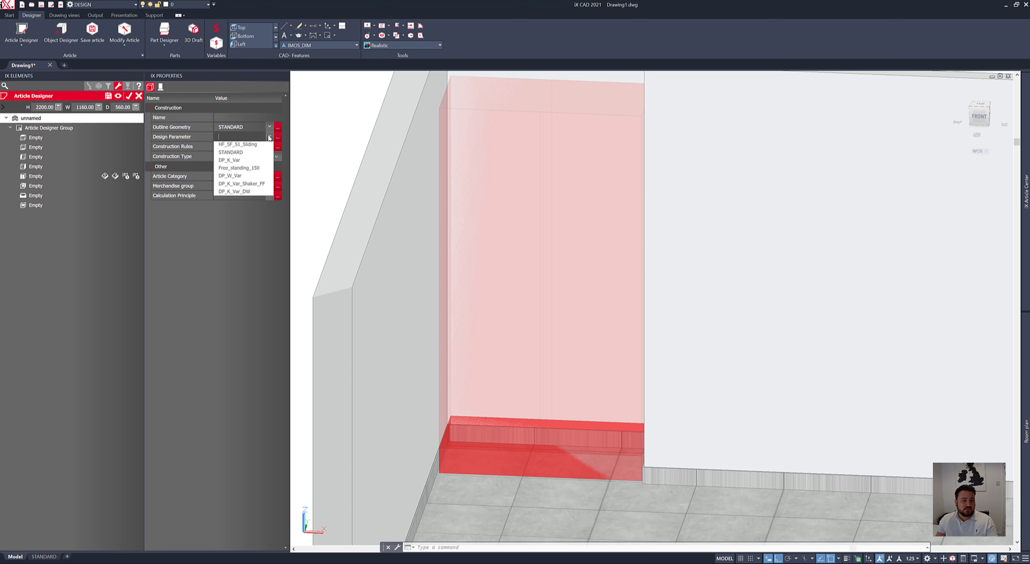
left_click(259, 155)
left_click(269, 146)
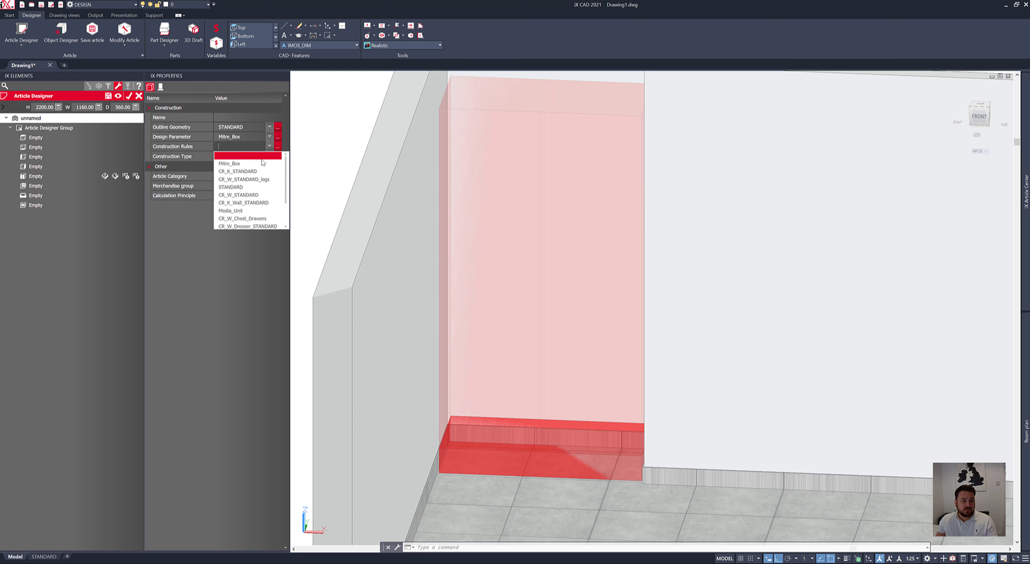
left_click(262, 163)
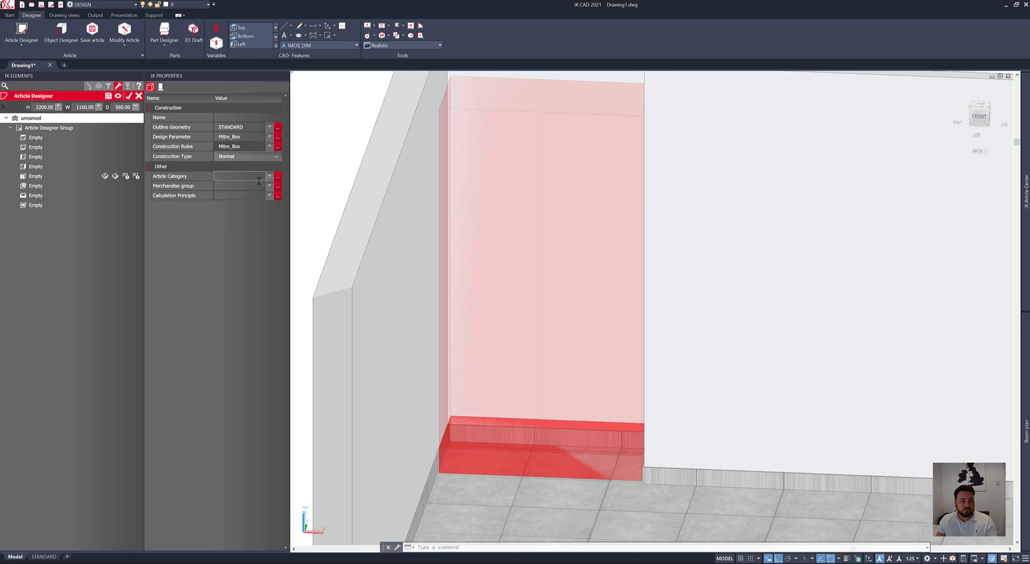
left_click(269, 176)
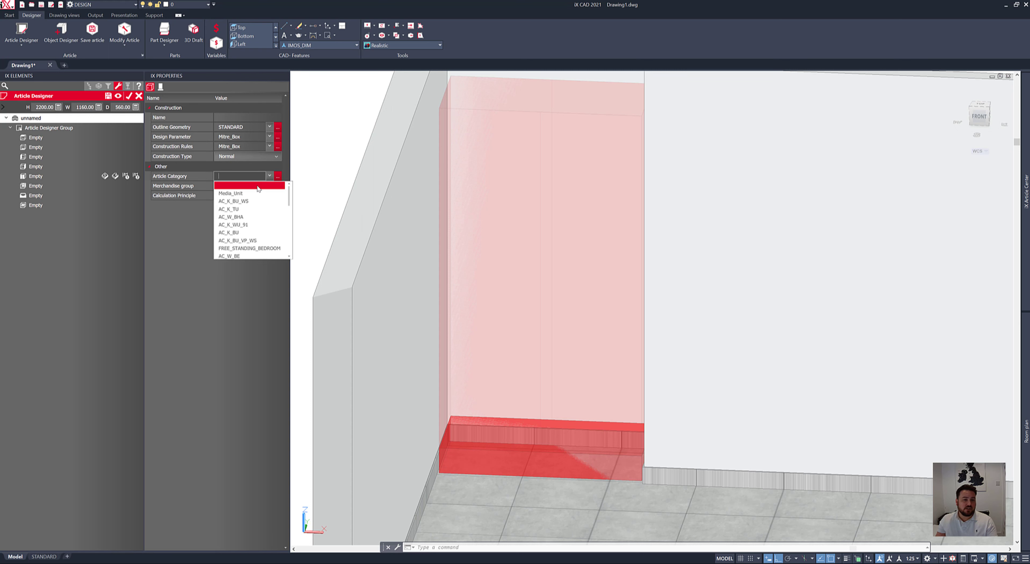
left_click(248, 187)
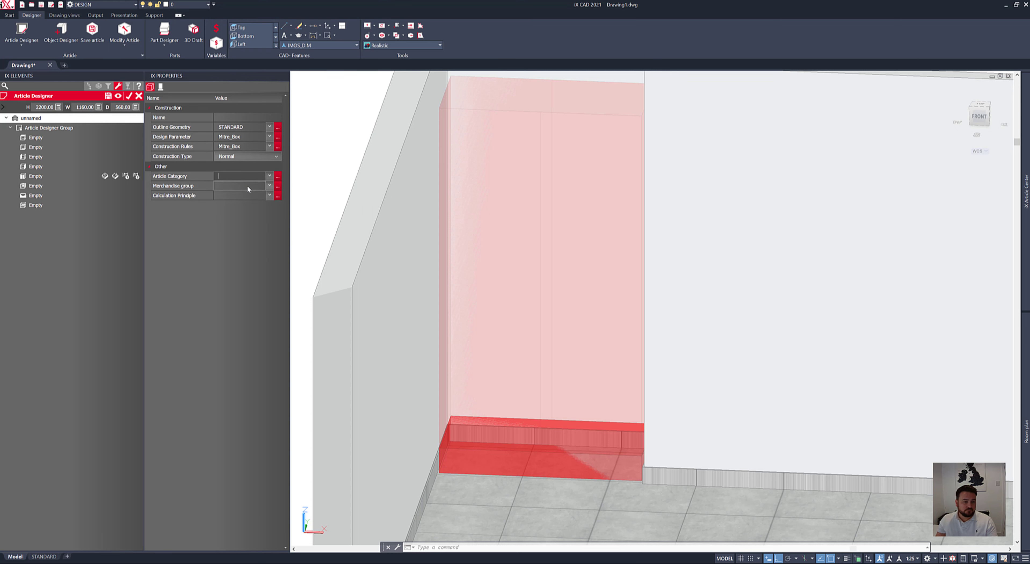
- Add the top shelf, bottom shelf, left and right side panels and the back panel to the article
left_click(22, 140)
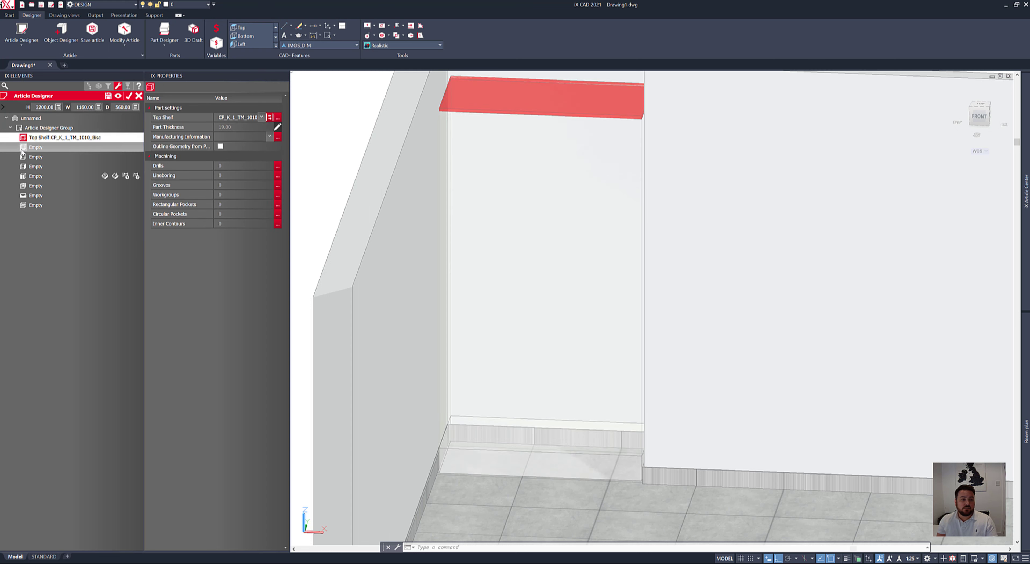
left_click(22, 151)
left_click(24, 168)
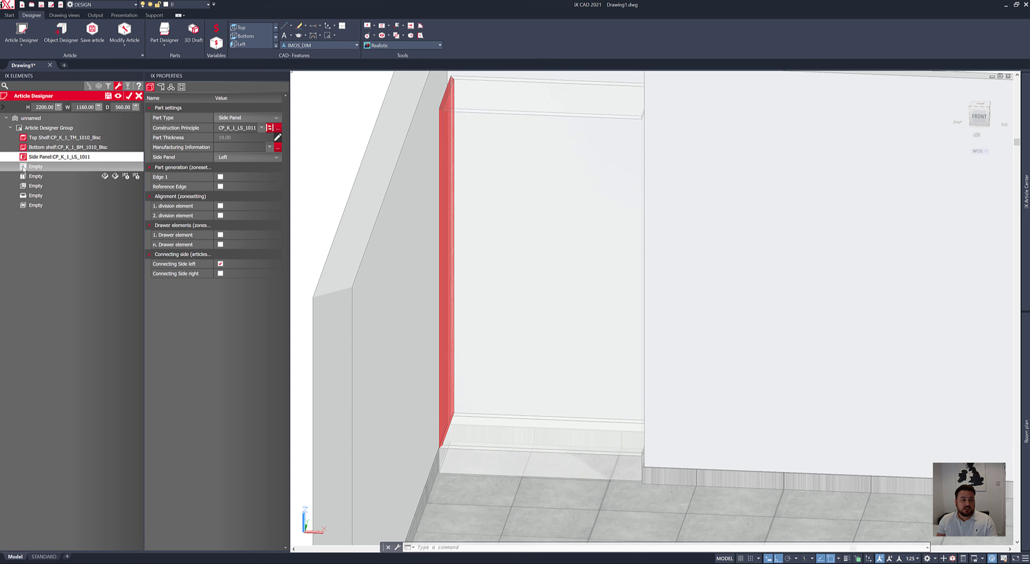
left_click(23, 167)
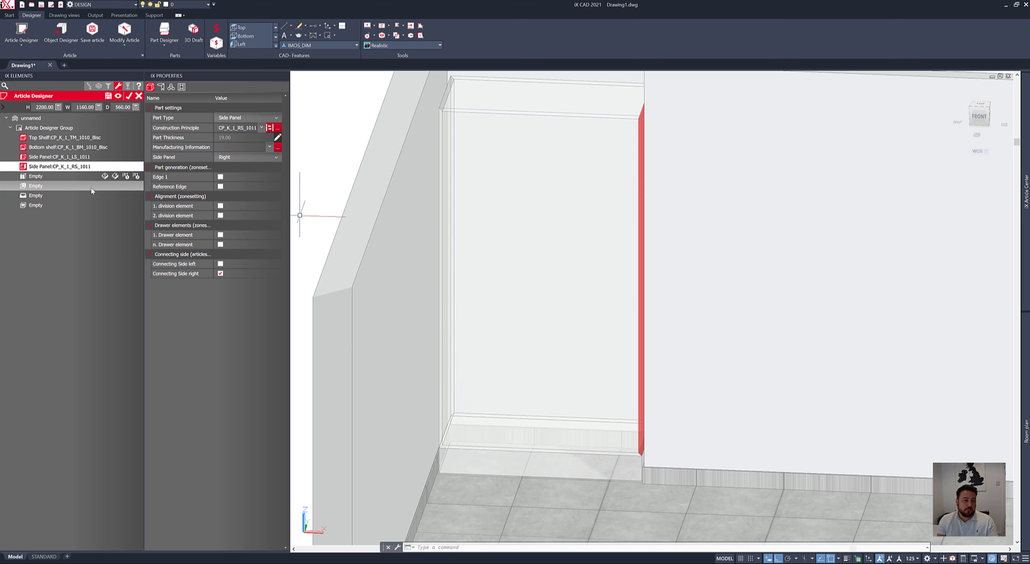
left_click(22, 186)
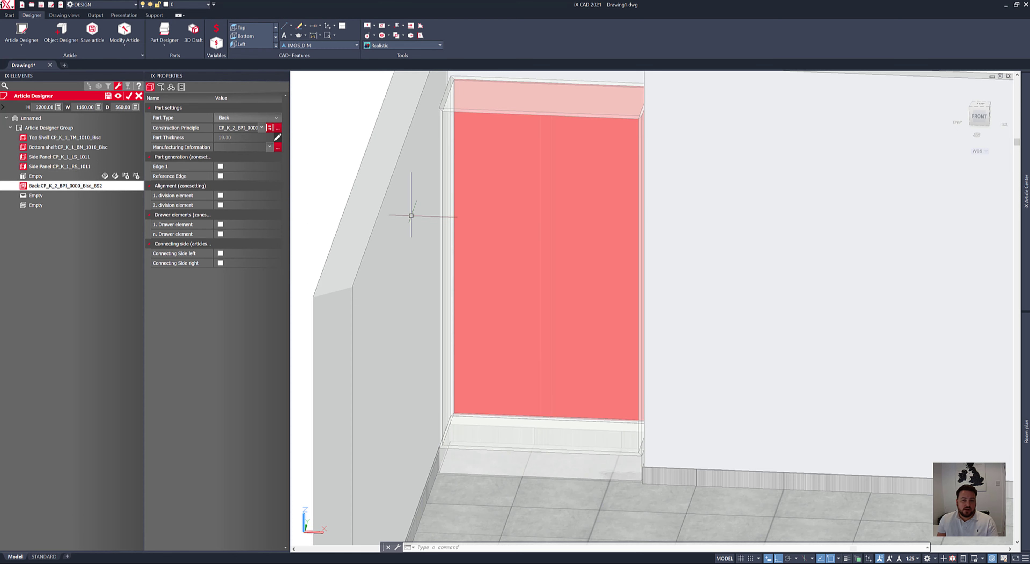
- Override the back panel's inset with a value of 30
middle_click_drag(640, 320, 688, 536, "shift")
middle_click_drag(675, 296, 650, 332, "shift")
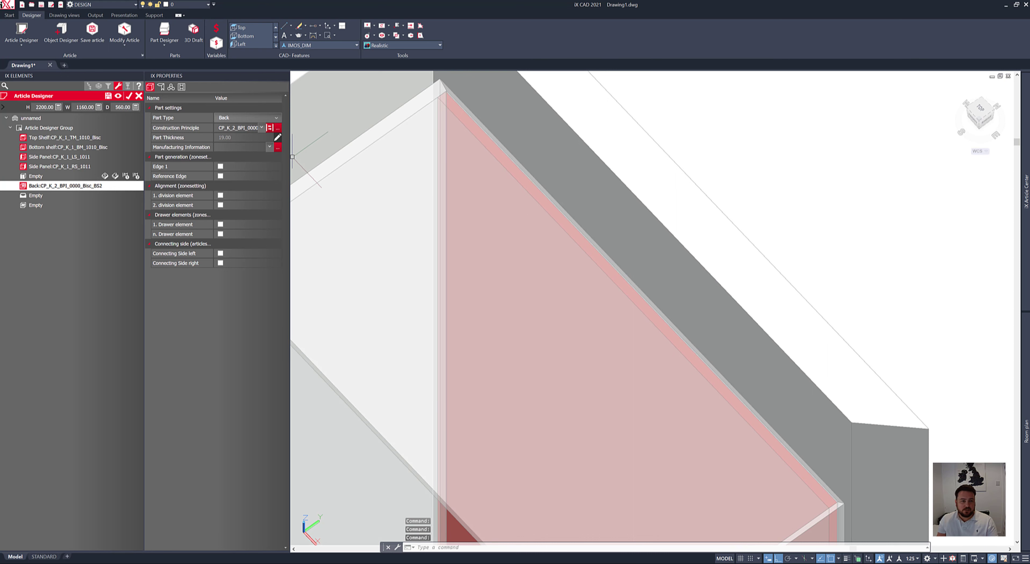
left_click(159, 88)
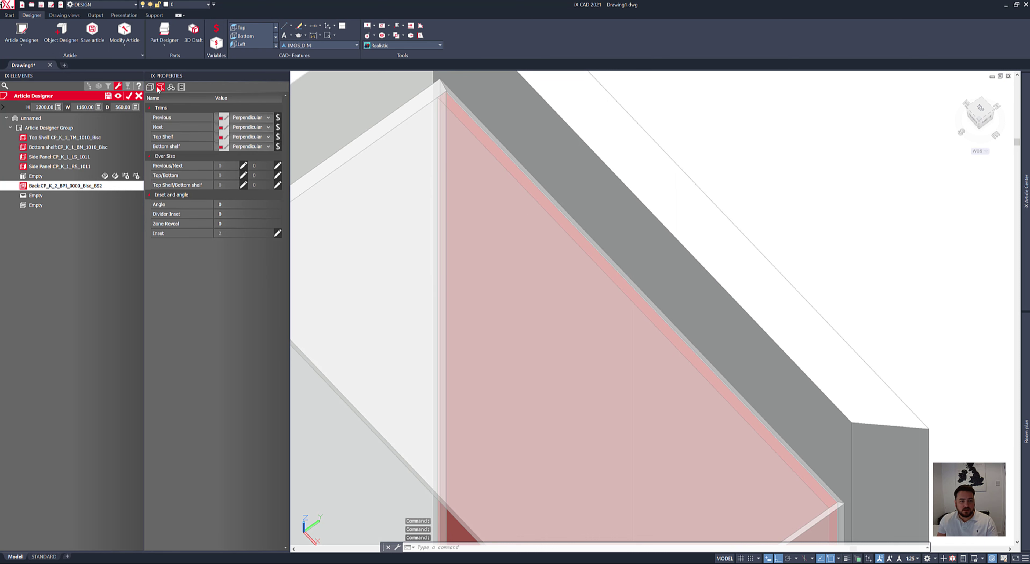
left_click(278, 234)
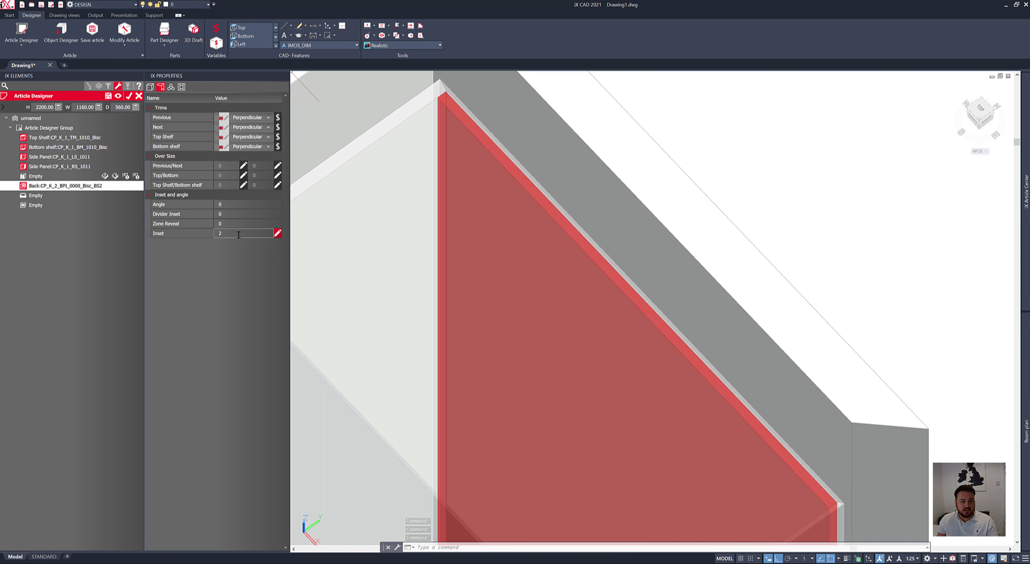
key("BackSpace")
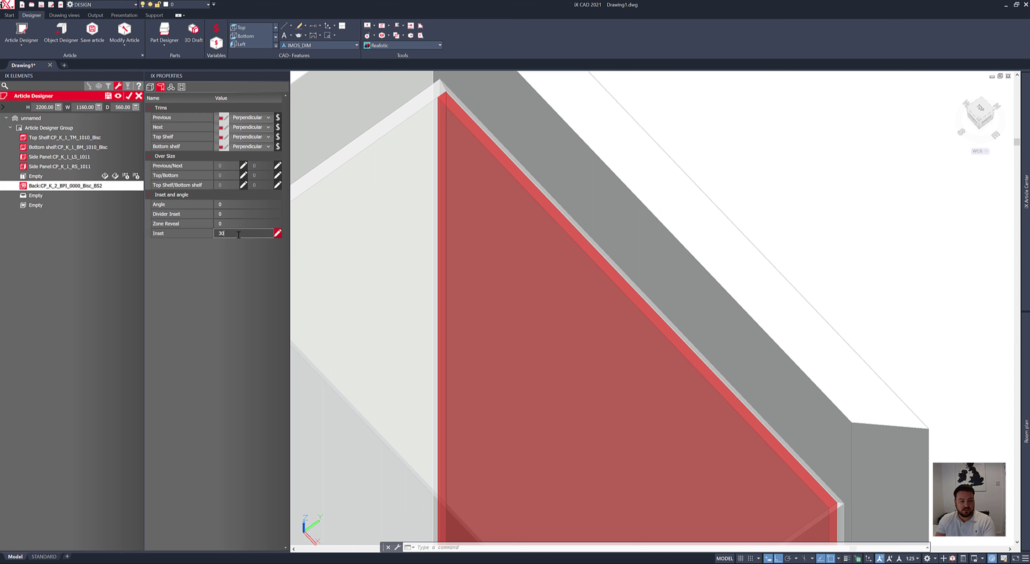
key("Return")
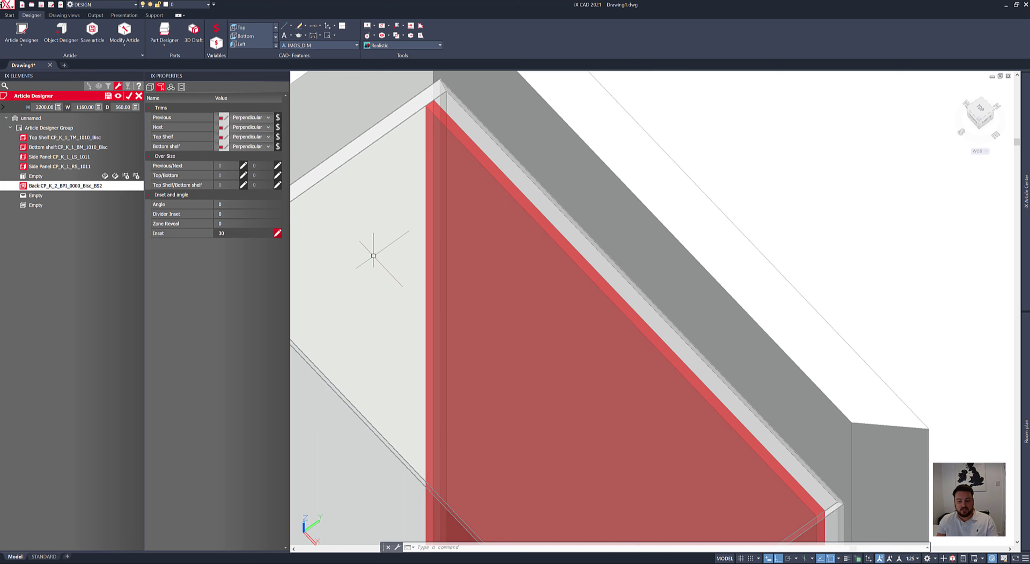
- Add a division element inside the carcass and make it a vertical division across the width
middle_click_drag(400, 230, 508, 186, "shift")
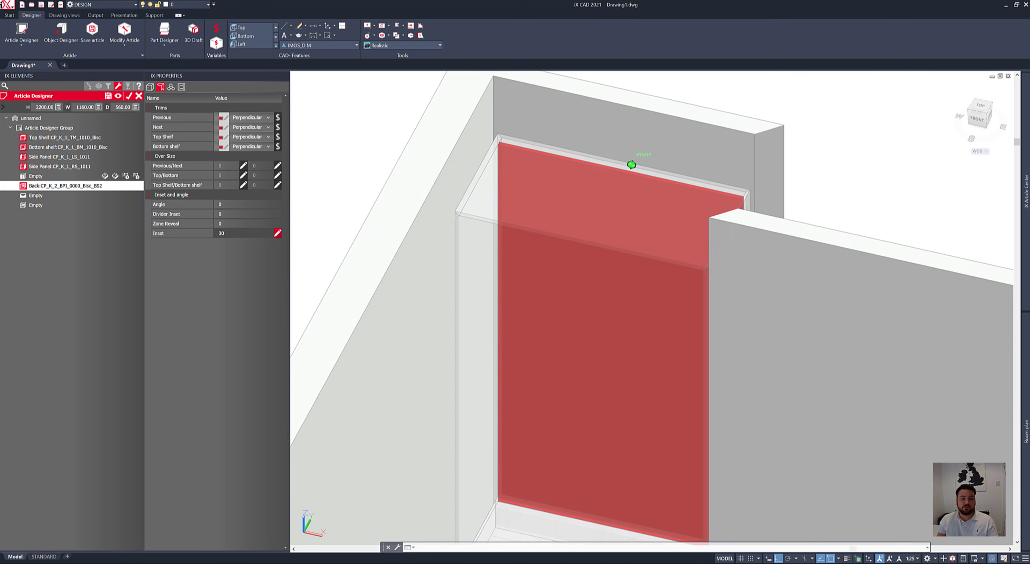
mouse_move(631, 165)
middle_mouse_down("shift")
mouse_move(637, 293)
mouse_move(650, 301)
mouse_move(636, 289)
middle_mouse_up("shift")
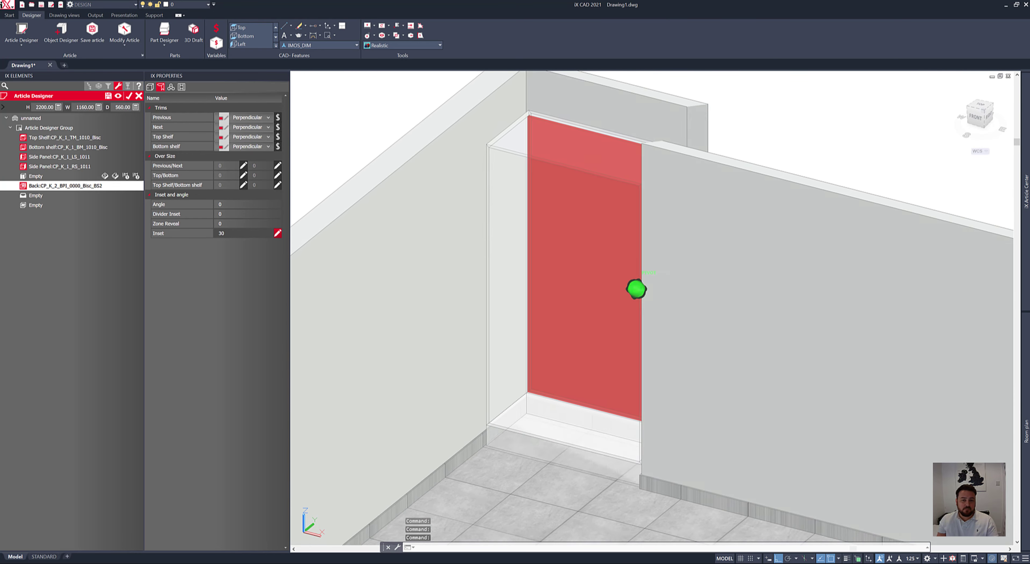
middle_click_drag(416, 214, 428, 211, "shift")
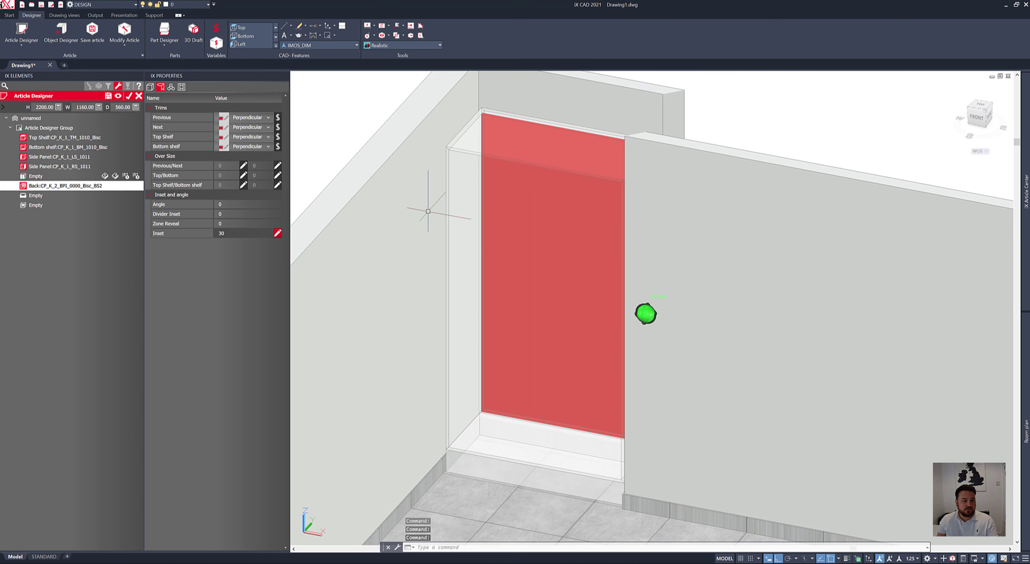
left_click(23, 205)
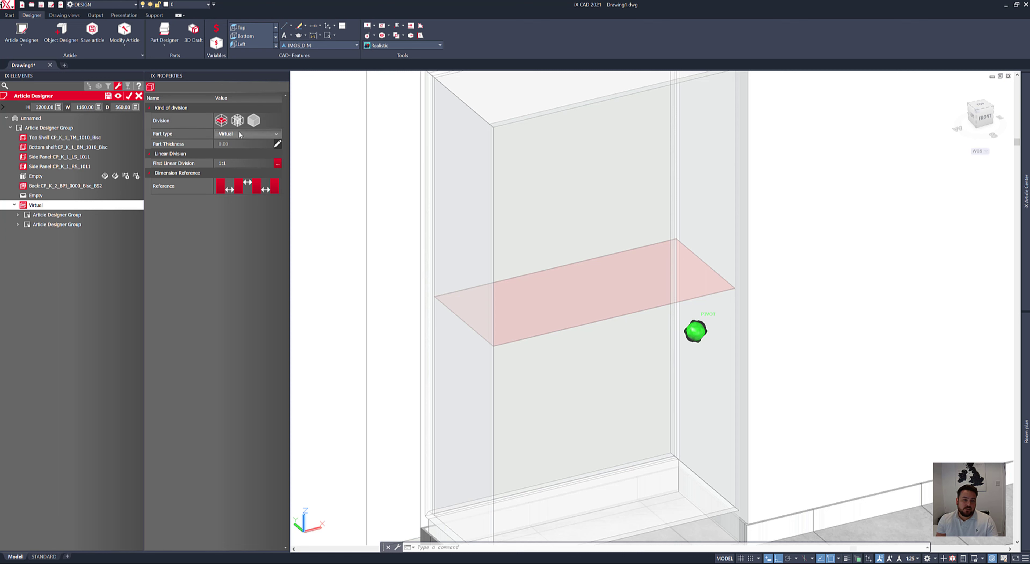
left_click(238, 123)
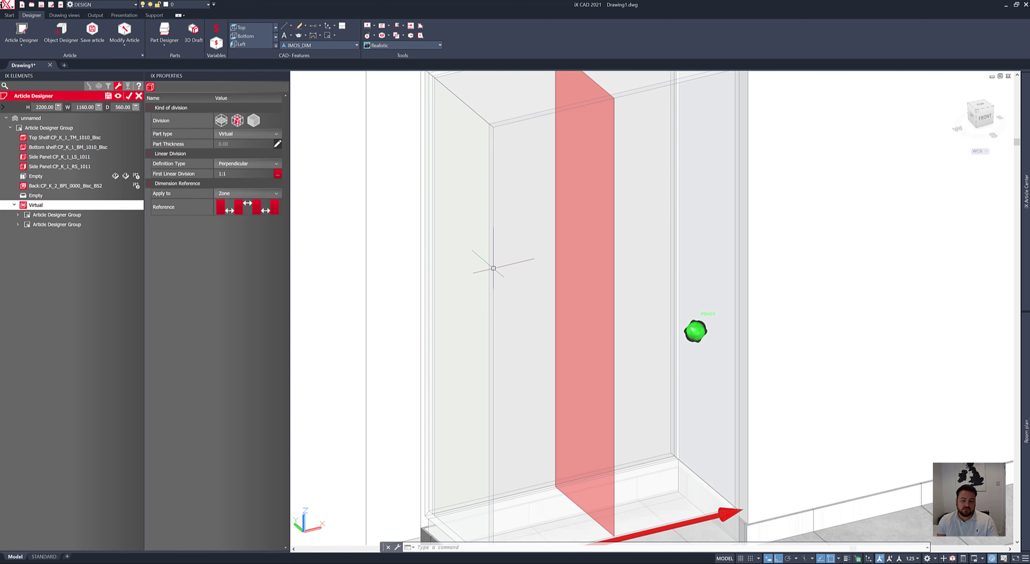
scroll(495, 340, "down", 2)
middle_click_drag(495, 341, 487, 339, "shift")
middle_click_drag(584, 408, 531, 340)
middle_click_drag(531, 340, 453, 408, "shift")
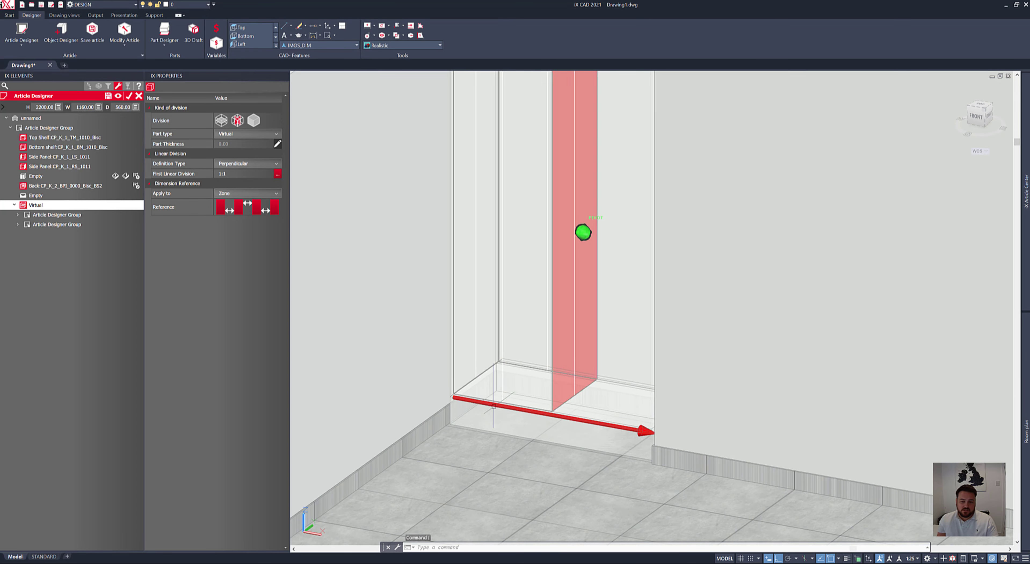
middle_click_drag(459, 460, 542, 478, "shift")
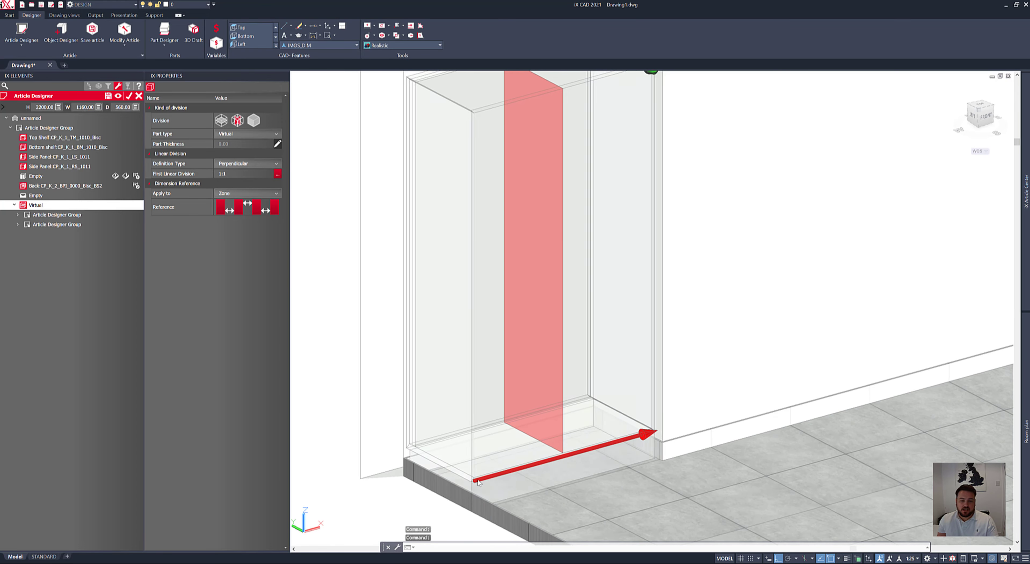
middle_click_drag(451, 449, 416, 468, "shift")
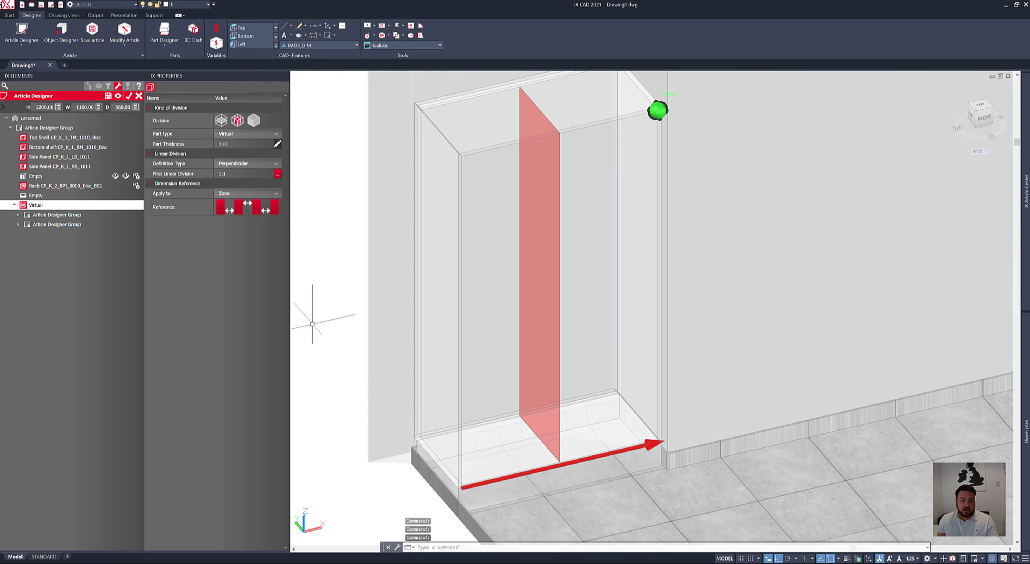
- Change the division's part type to Partition and set its first linear division to 1:2
left_click(236, 135)
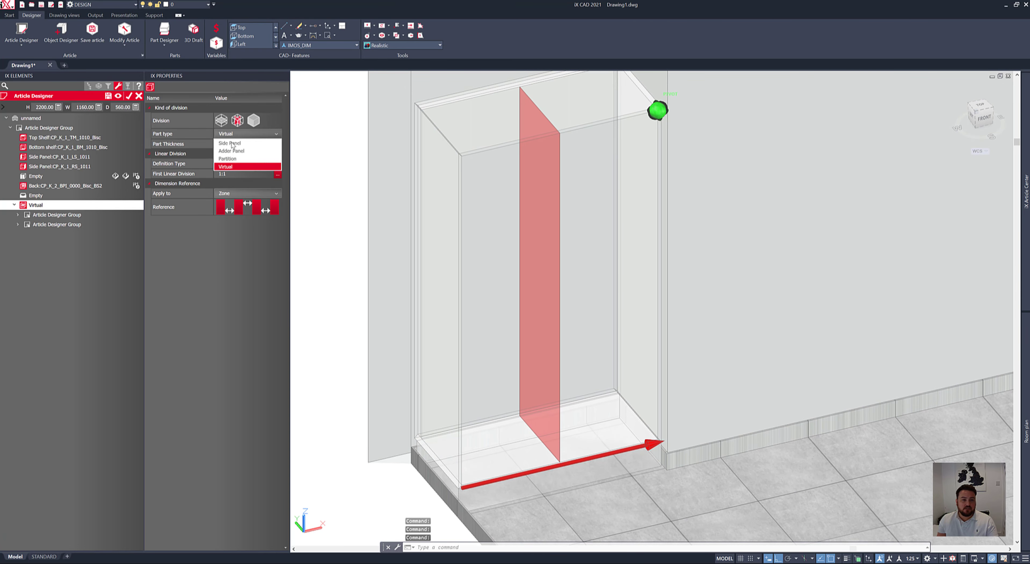
left_click(226, 162)
mouse_move(341, 352)
middle_mouse_down("shift")
mouse_move(350, 382)
mouse_move(347, 370)
middle_mouse_up("shift")
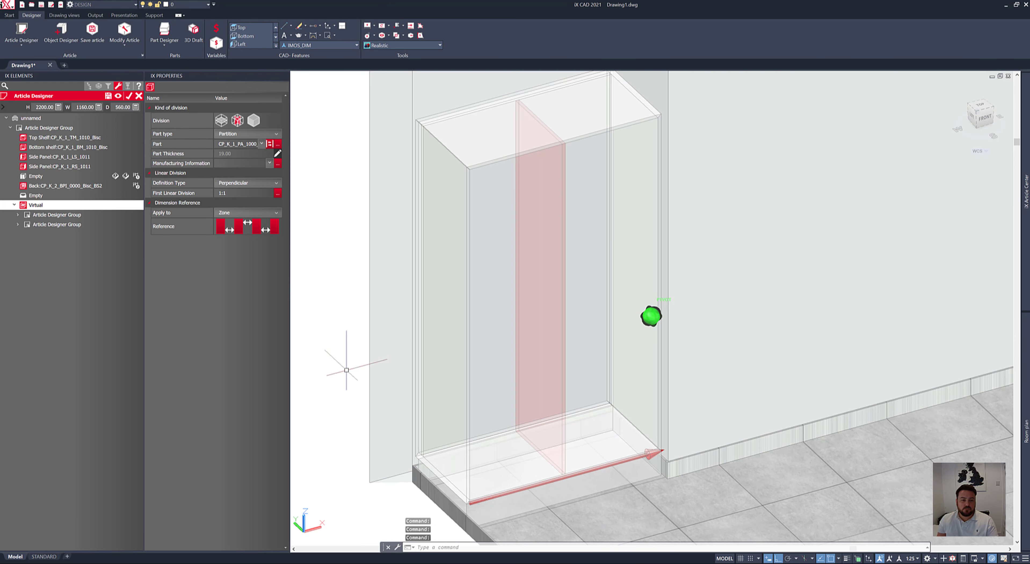
left_click(229, 192)
key("Return")
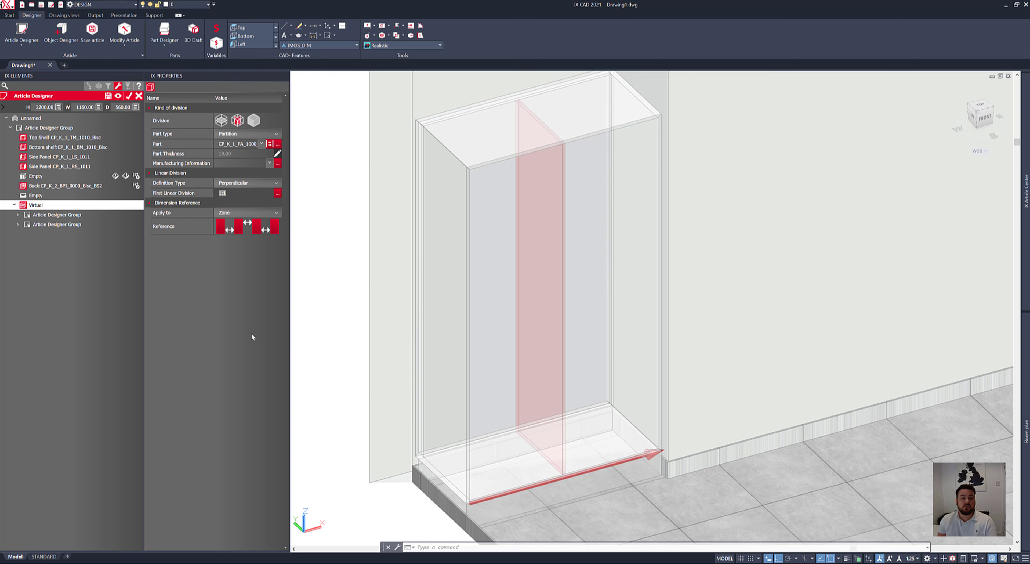
key("Right")
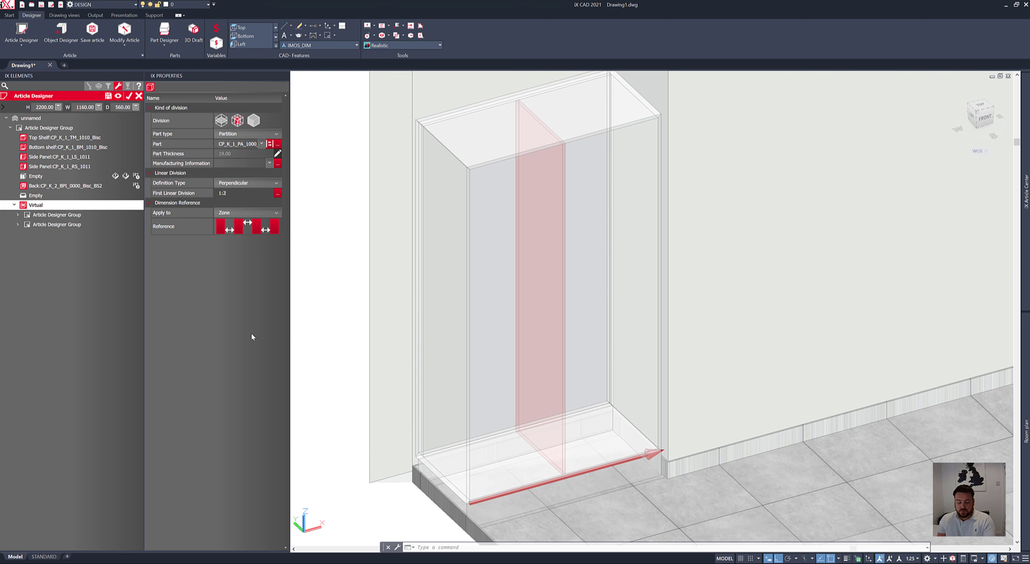
key("BackSpace")
type("2")
key("Return")
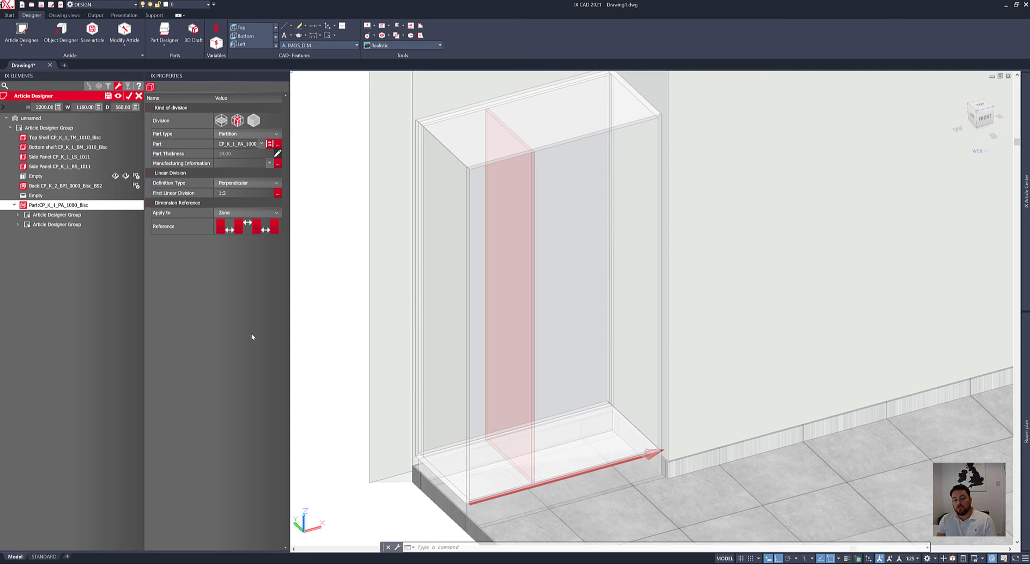
- Set the partition's definition type to Divide width and its first linear division to 1:2:1
left_click(246, 183)
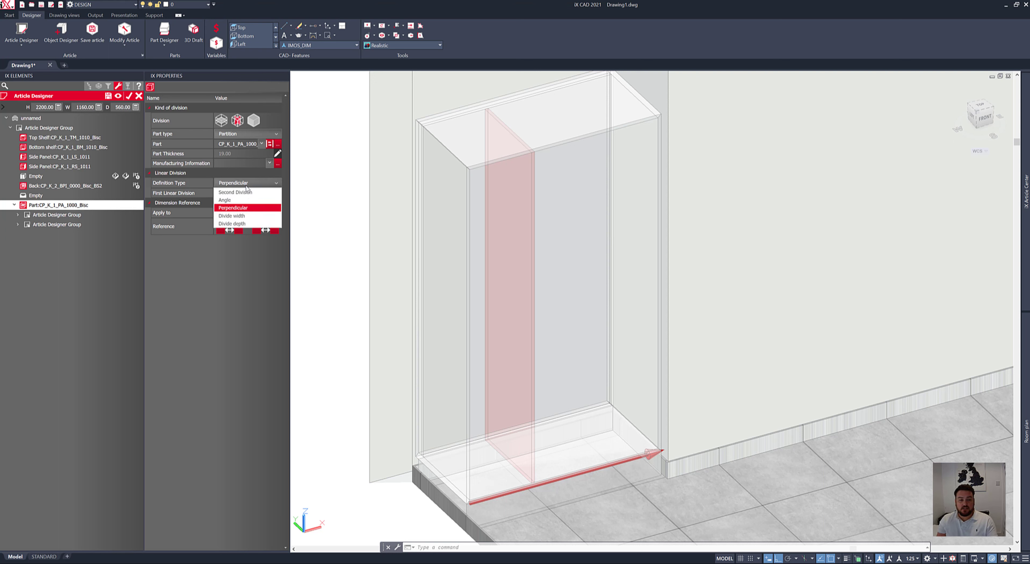
left_click(232, 224)
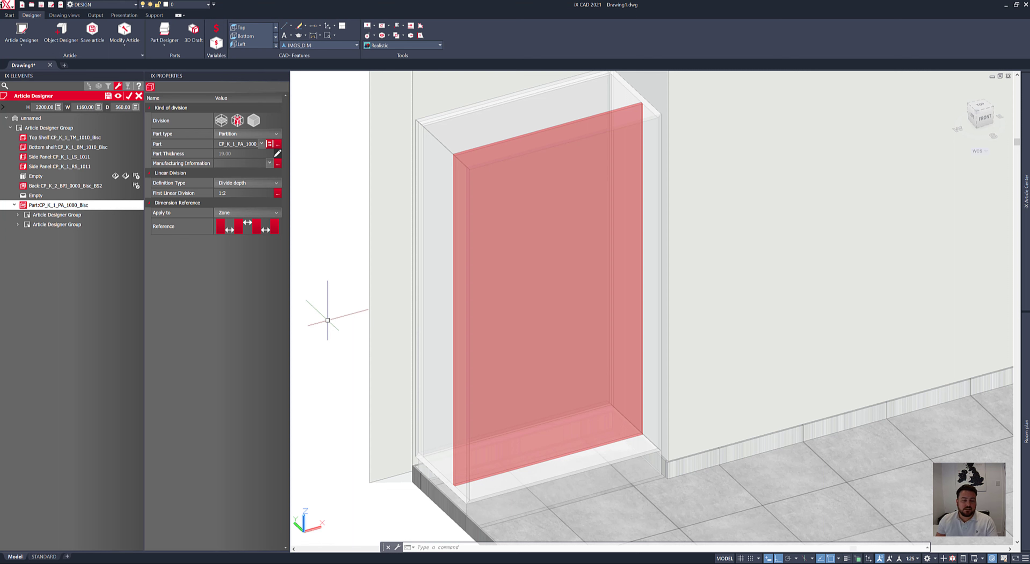
left_click(236, 184)
left_click(233, 217)
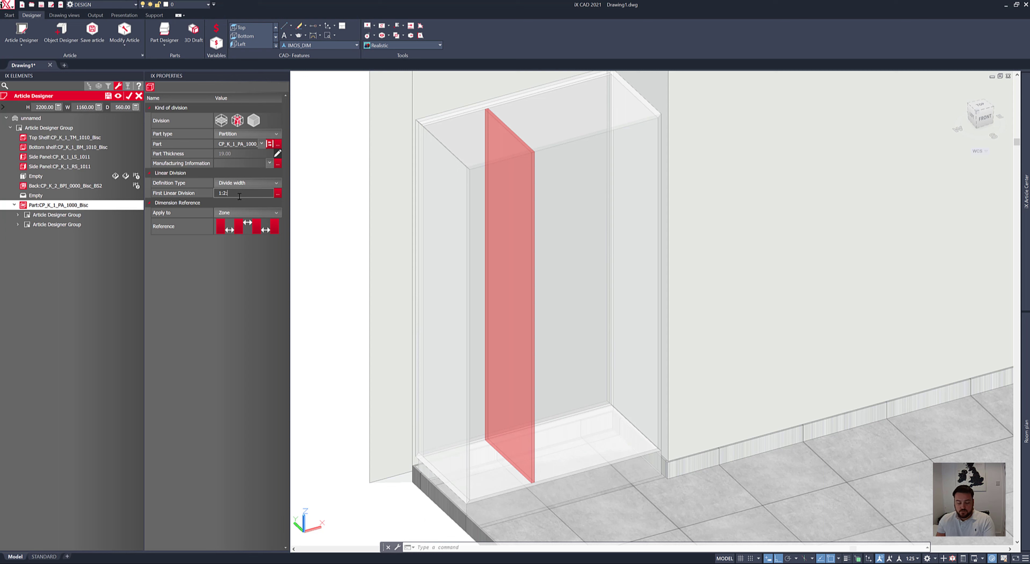
key("Return")
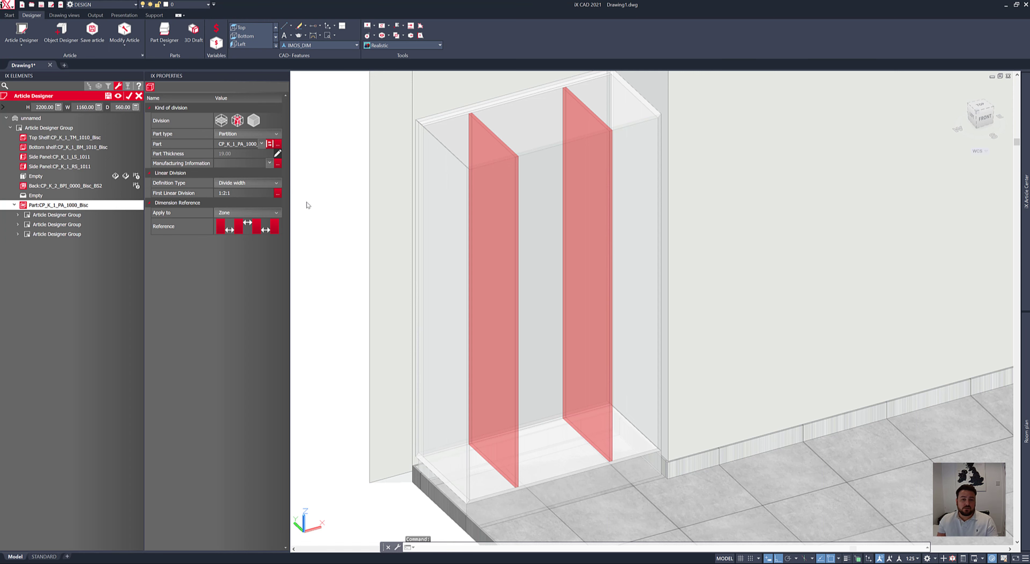
- Add a horizontal division to the wide middle compartment and change its part type to Fixed Shelf
middle_click_drag(335, 224, 588, 300, "shift")
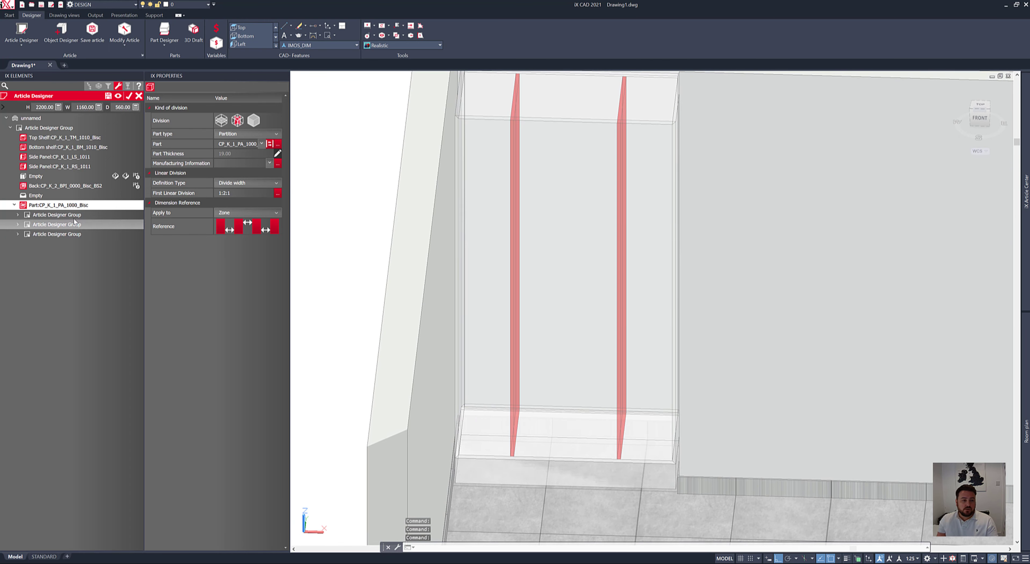
left_click(20, 225)
left_click(19, 224)
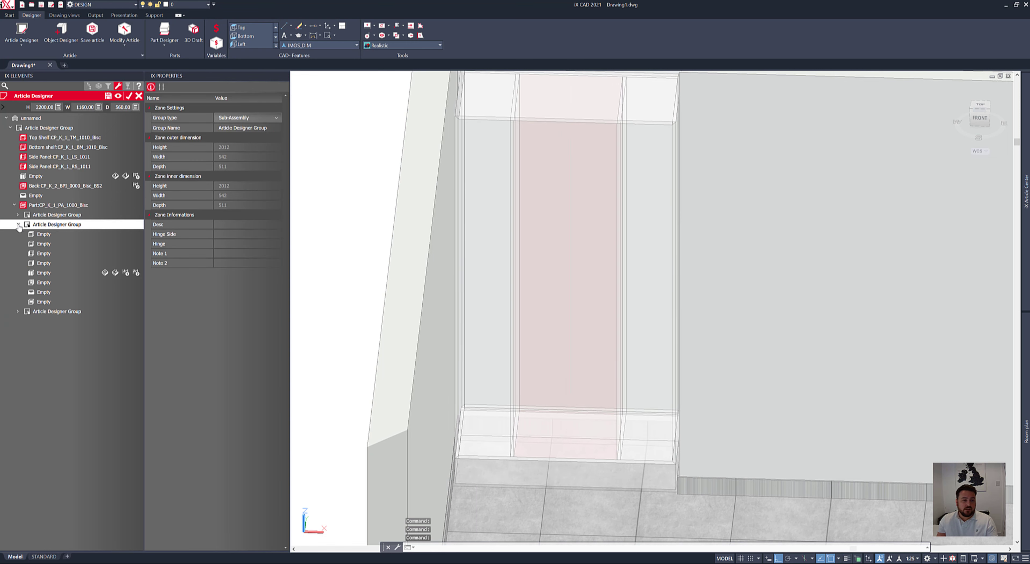
left_click(41, 305)
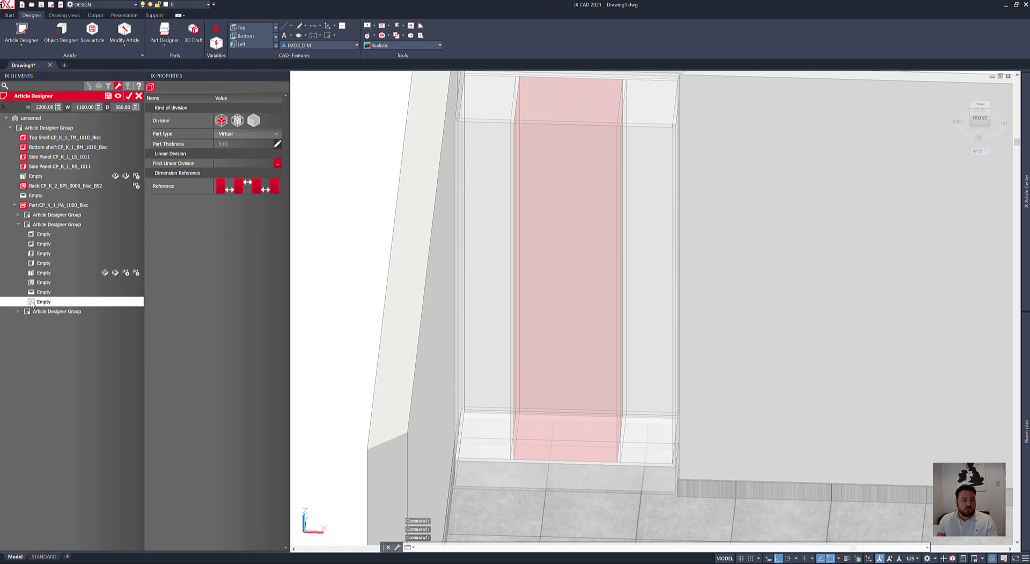
left_click(32, 301)
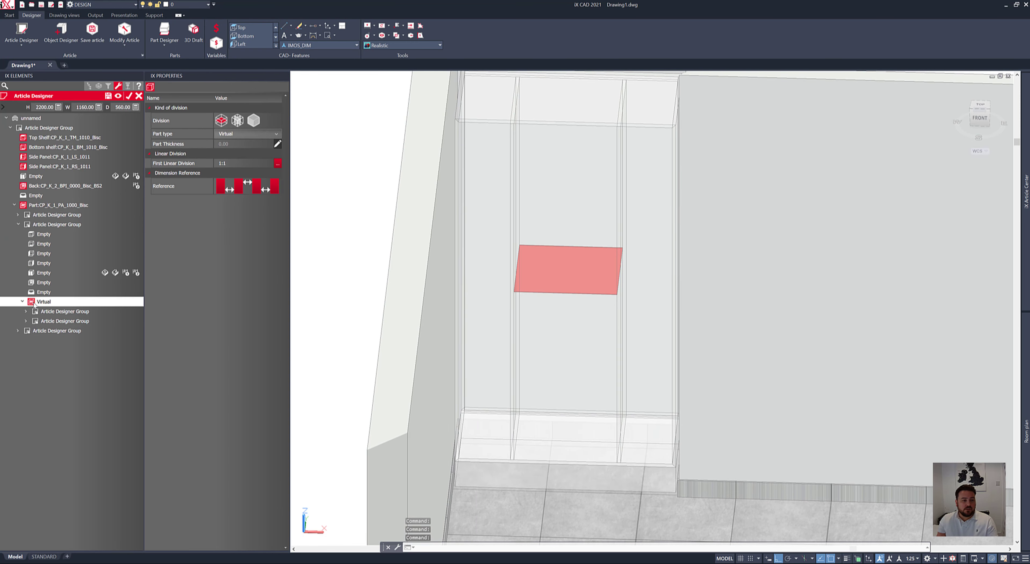
left_click(239, 133)
left_click(230, 164)
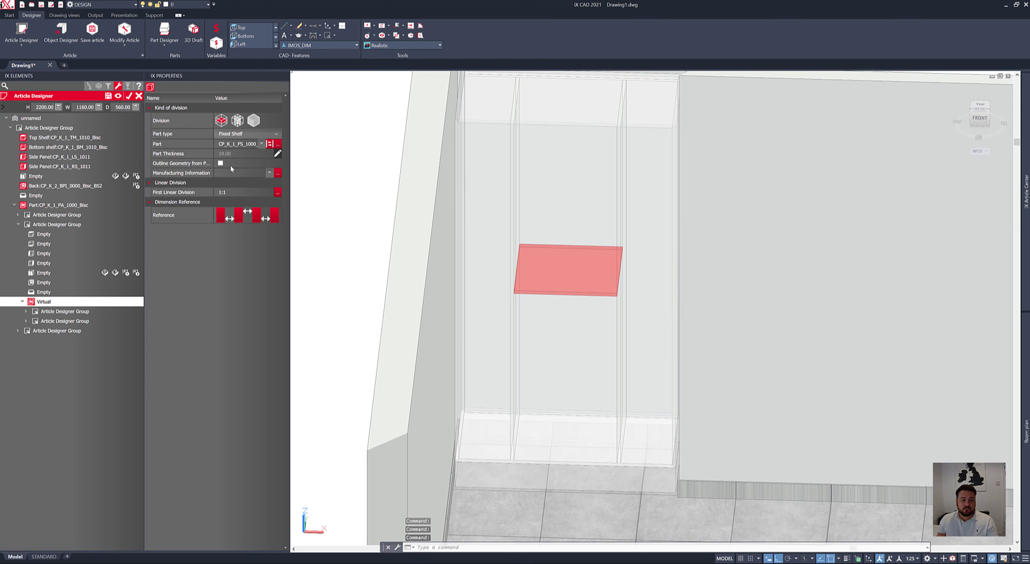
- Set the fixed shelf's first linear division to 700mm:1
left_click(234, 193)
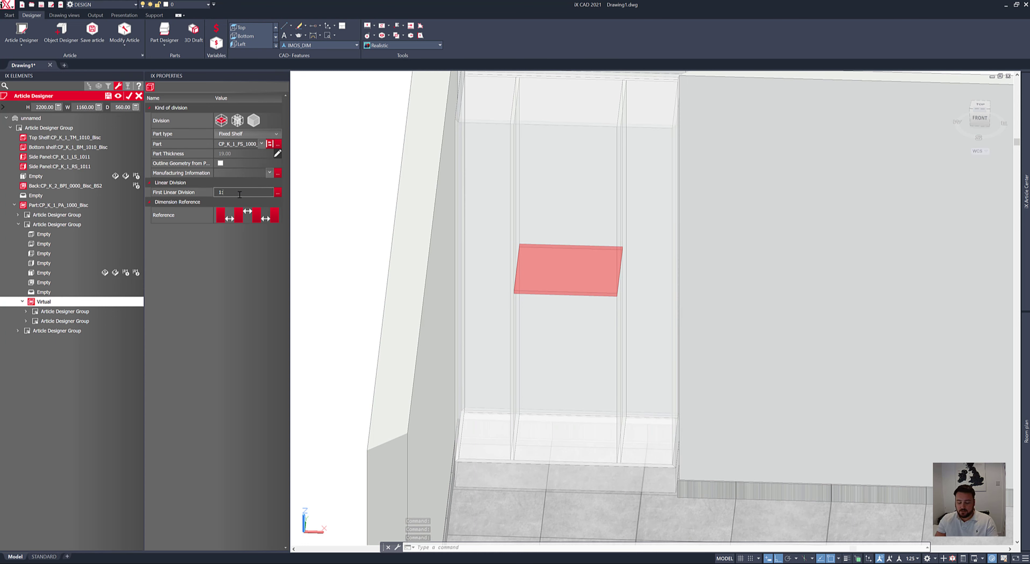
key("BackSpace")
key("BackSpace")
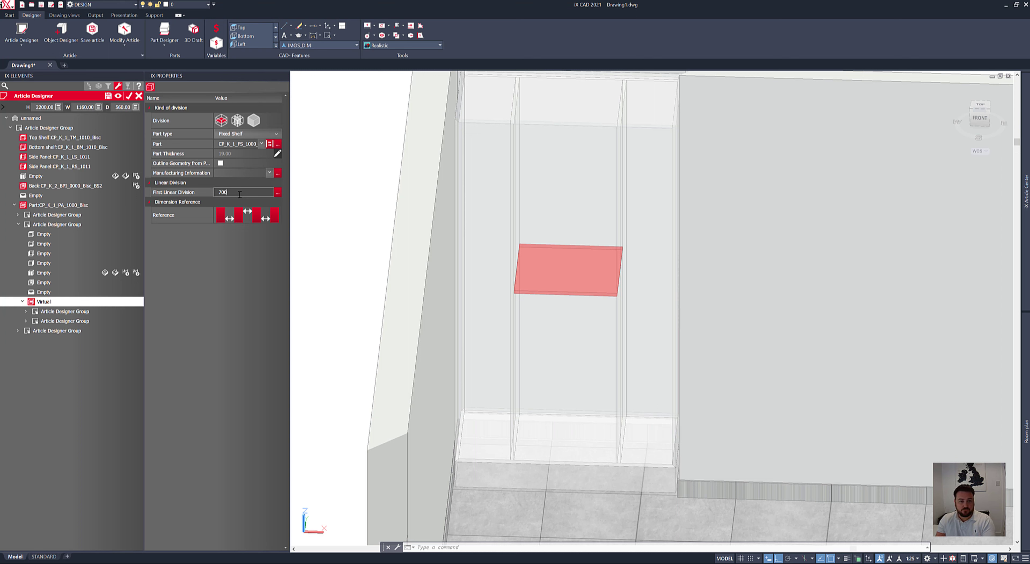
key("Return")
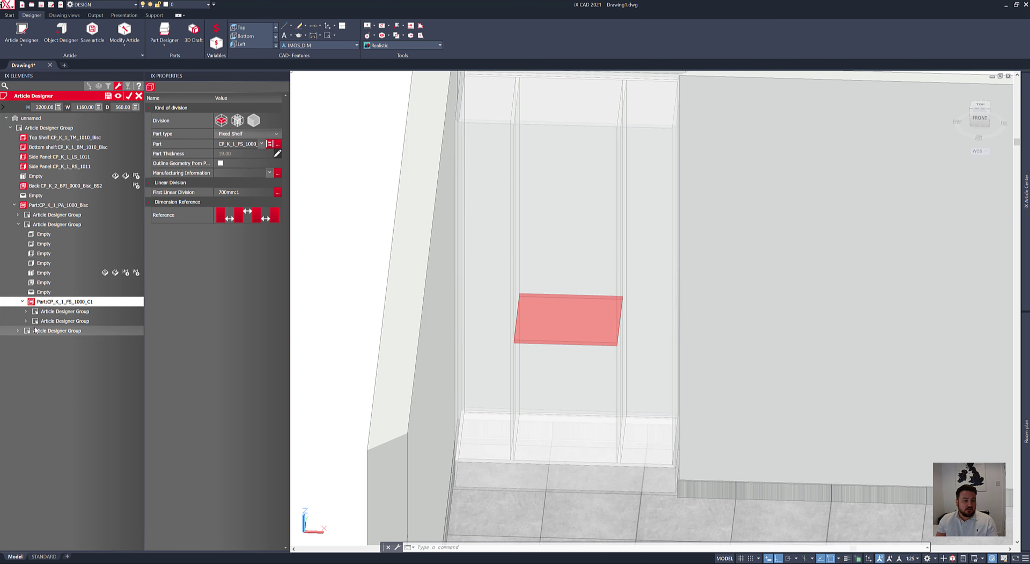
- Add a Drawers/Doors element to the zone below the fixed shelf, divided 1:1, with Inset construction
left_click(26, 321)
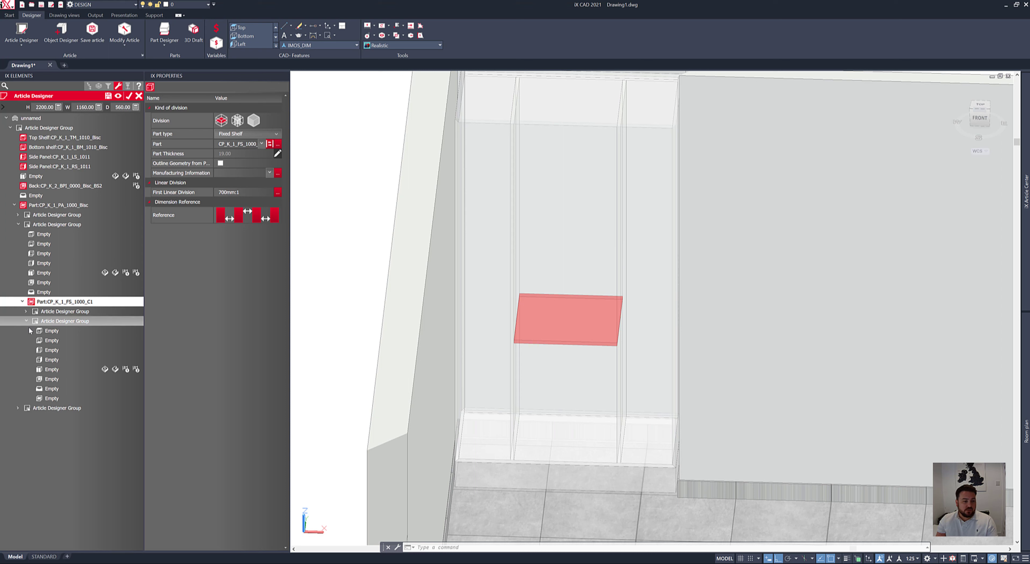
left_click(40, 389)
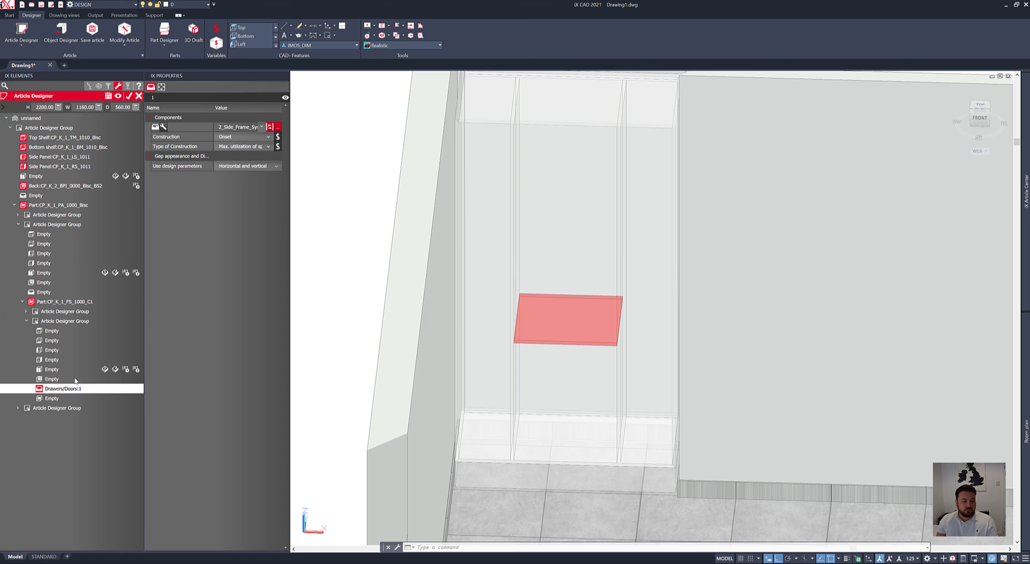
left_click(170, 97)
type("1:1")
key("Return")
left_click(237, 146)
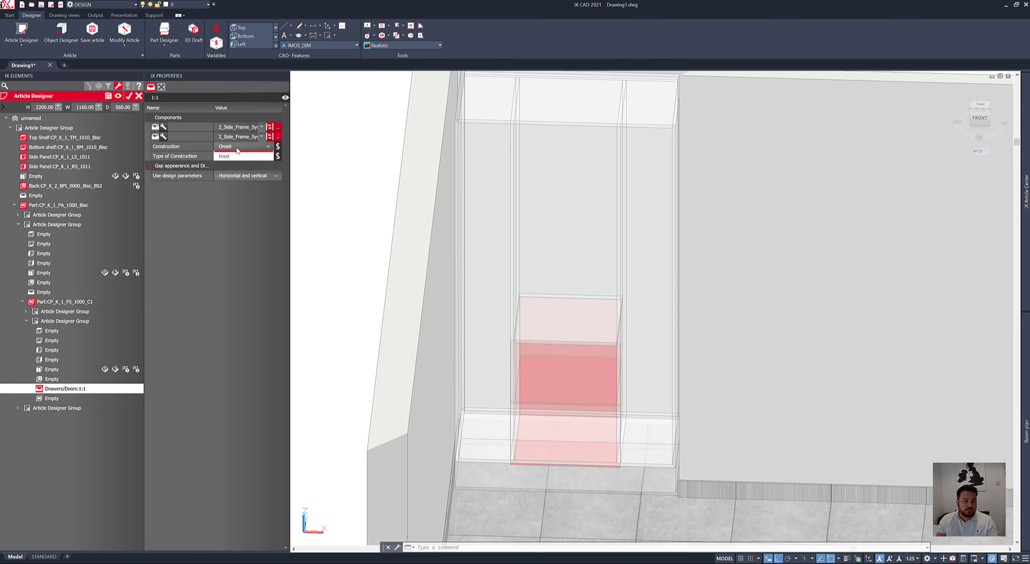
left_click(235, 158)
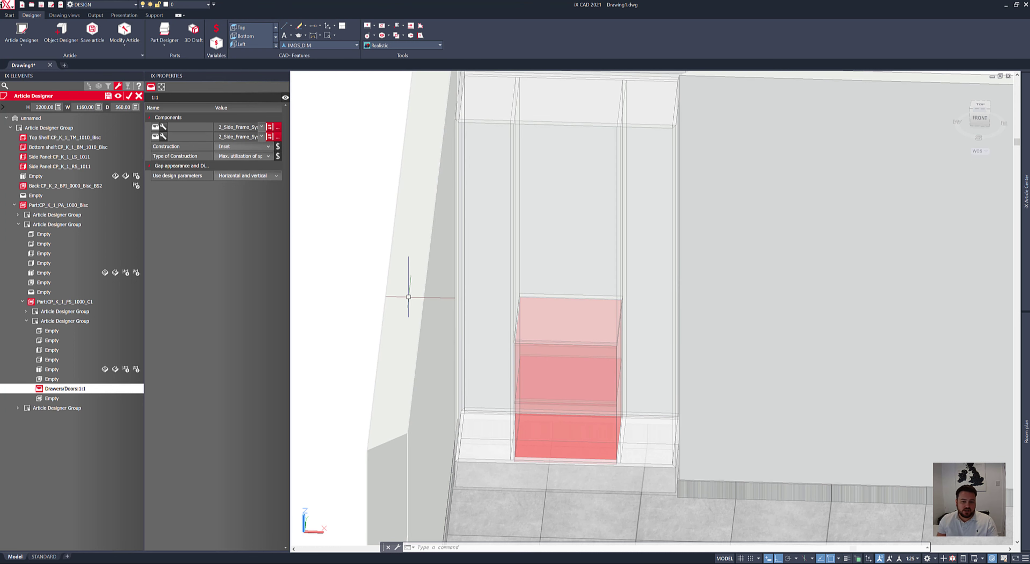
- Set the first linear division of the middle compartment's fixed shelf to 600mm:1
middle_click_drag(500, 339, 500, 338, "shift")
scroll(501, 338, "up", 5)
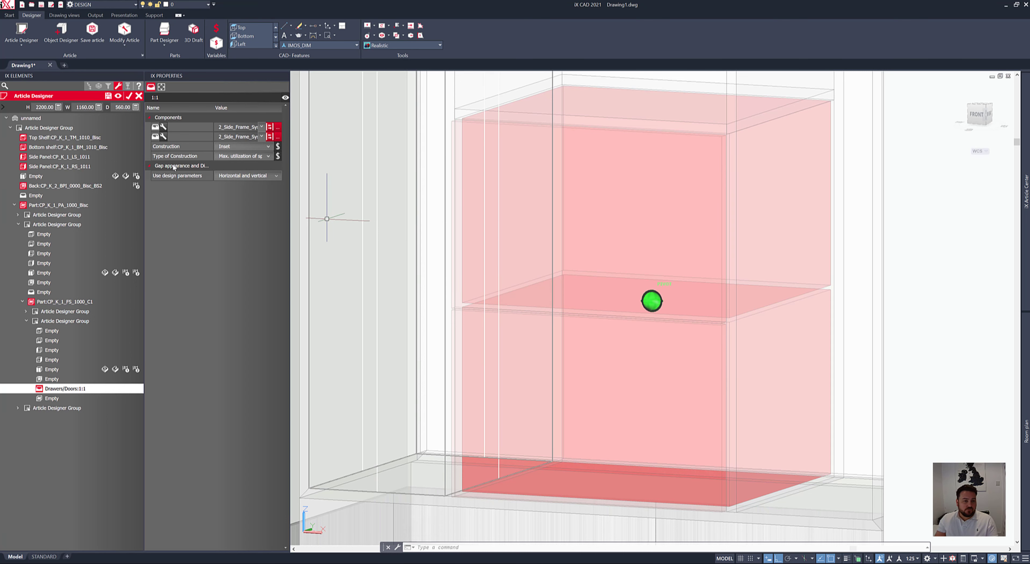
left_click(45, 303)
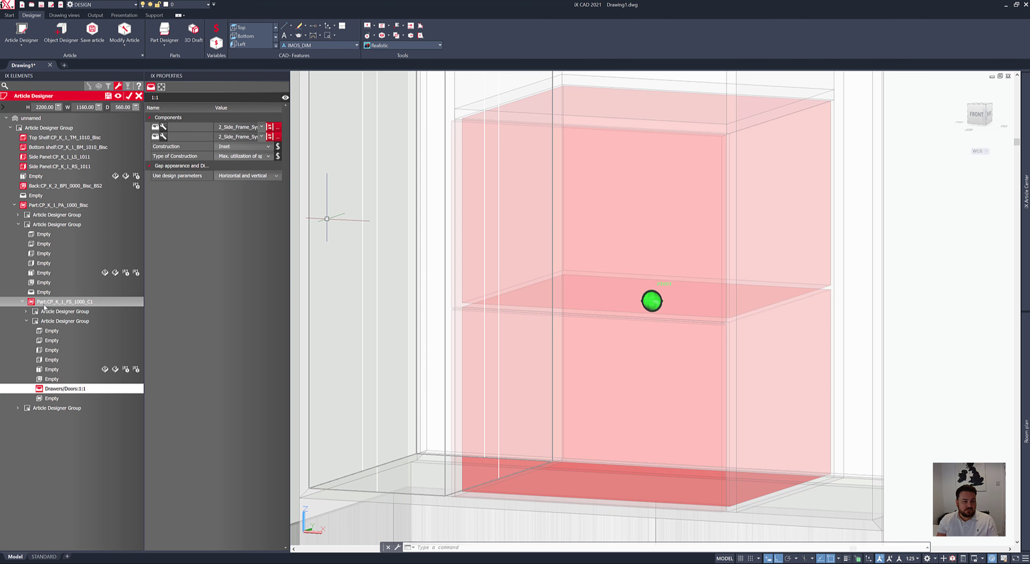
left_click(229, 194)
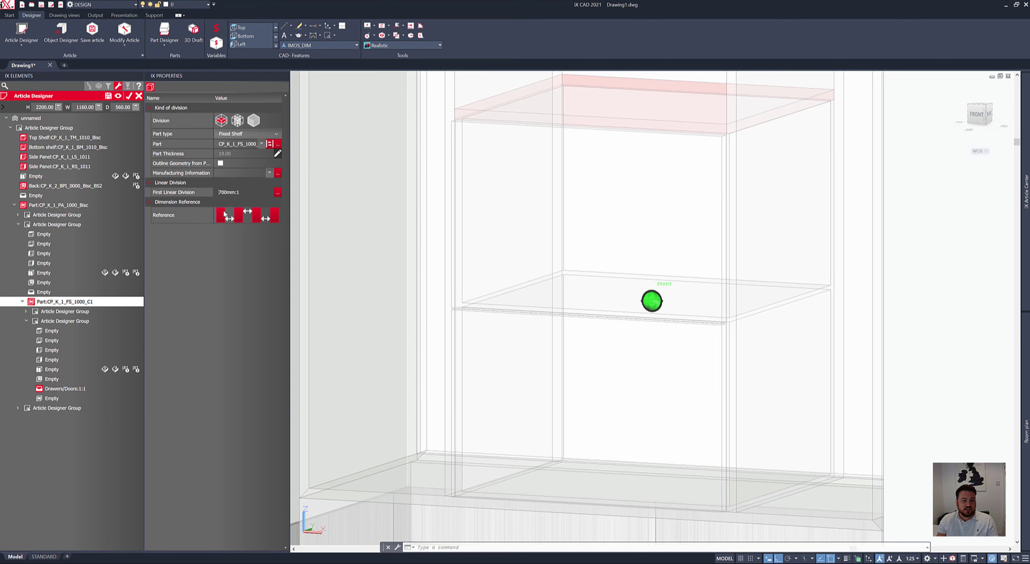
type("6")
key("Return")
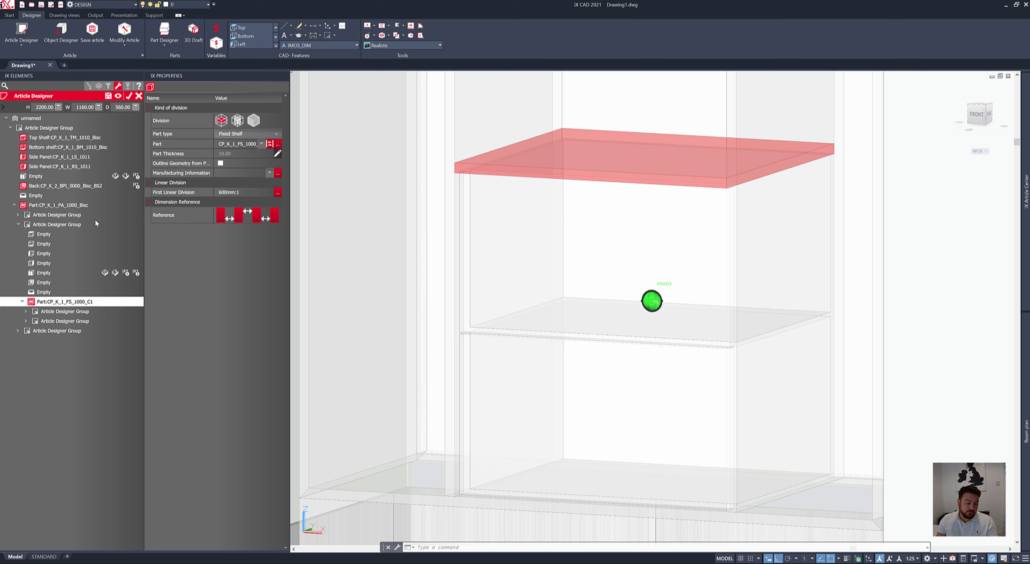
- Add a horizontal division to the narrow compartment on the cabinet's right side
left_click(18, 215)
left_click(37, 293)
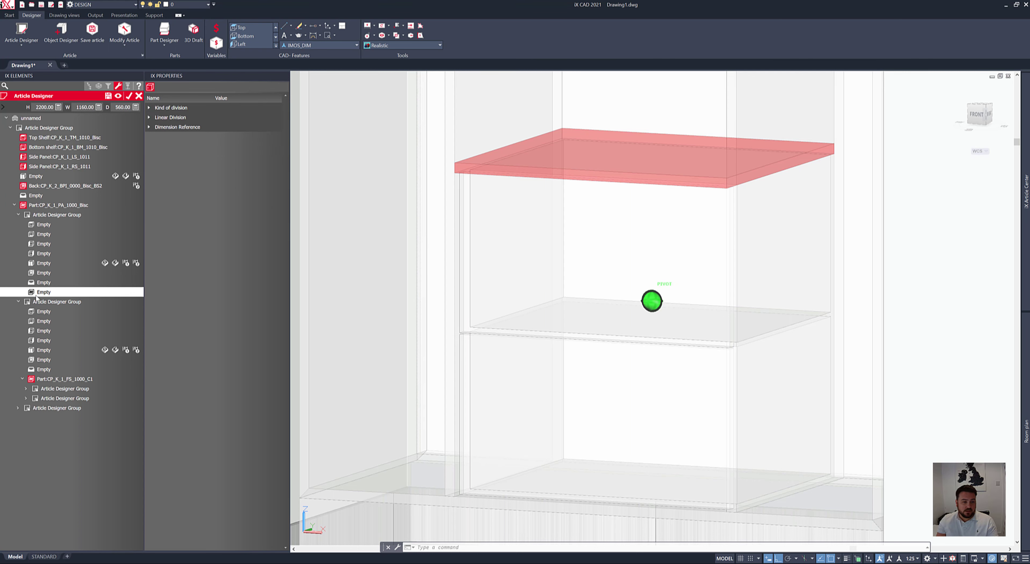
left_click(33, 293)
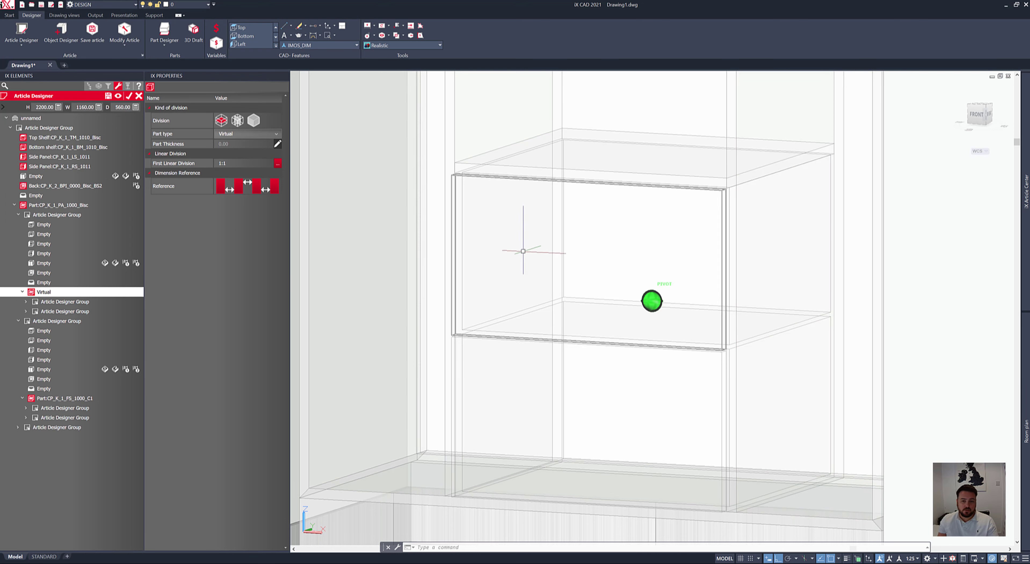
middle_click_drag(576, 244, 575, 474)
middle_click_drag(576, 280, 583, 419)
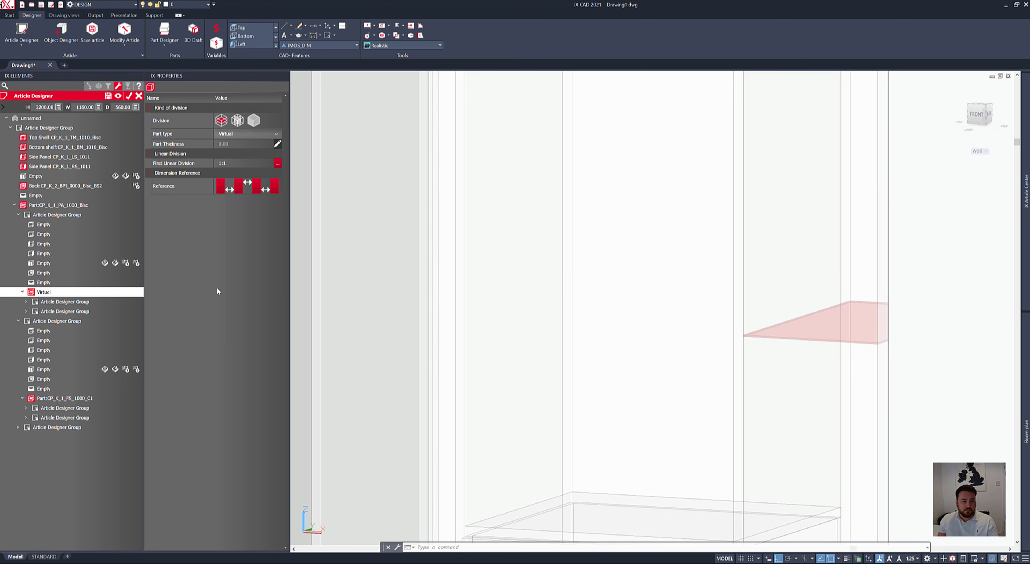
- Add a horizontal division to the zone above the middle compartment's fixed shelf
left_click(45, 407)
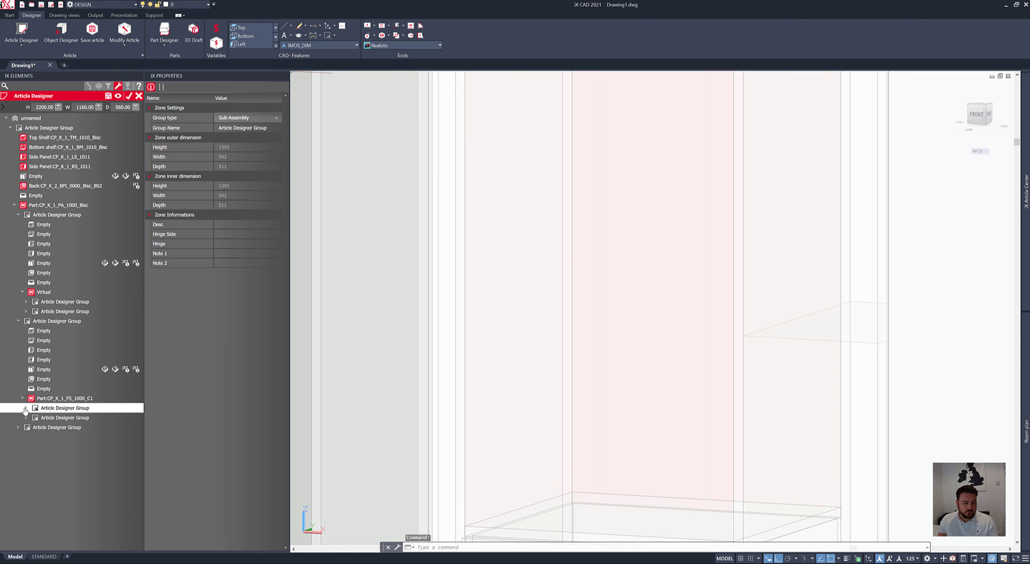
left_click(26, 408)
left_click(38, 475)
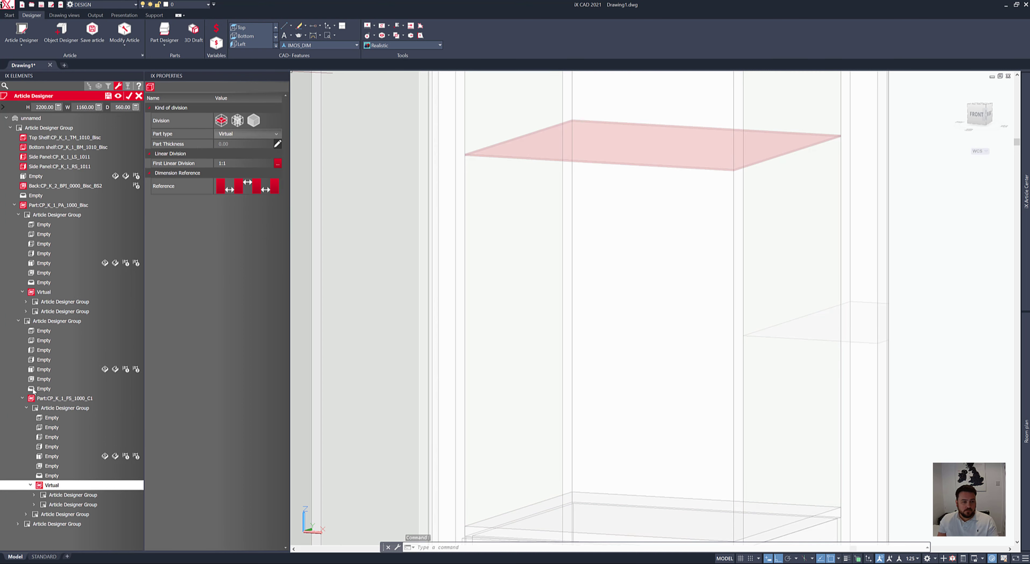
- Change the division above the fixed shelf to an Adjustable shelf using the part CP_K_1_AS_GL_LR05_FINVR
left_click(18, 215)
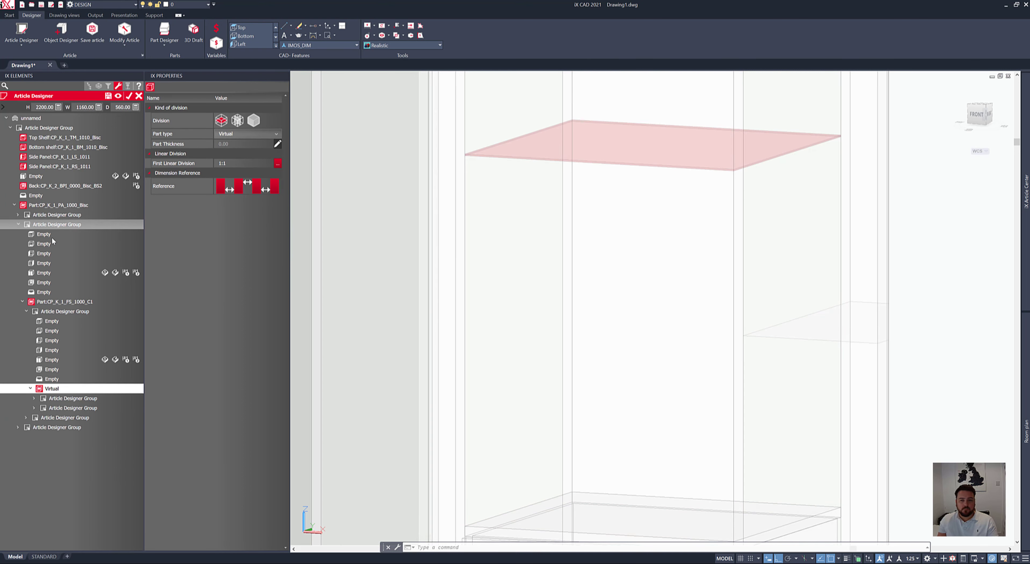
scroll(444, 238, "down", 5)
scroll(549, 251, "down", 2)
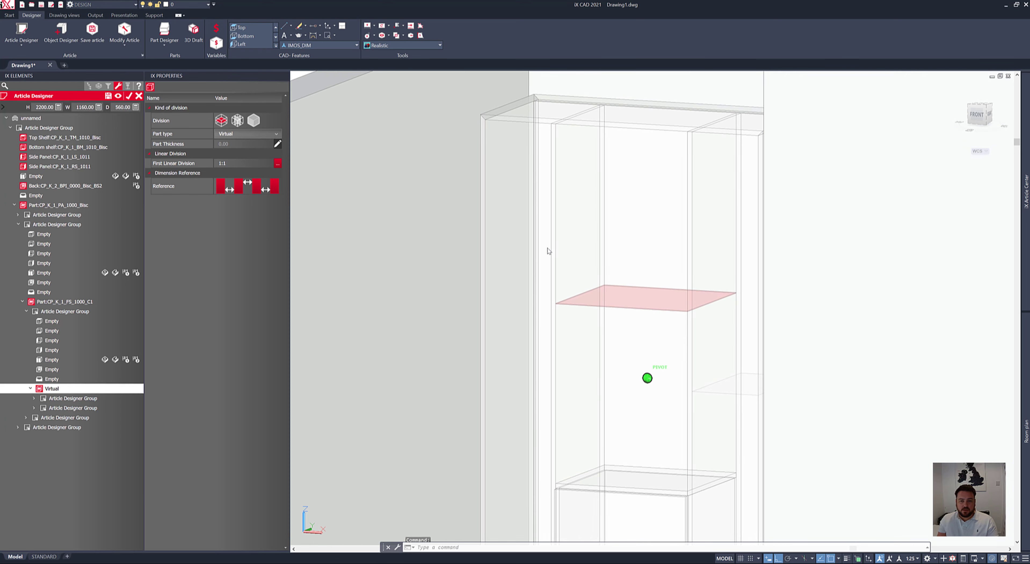
left_click(248, 134)
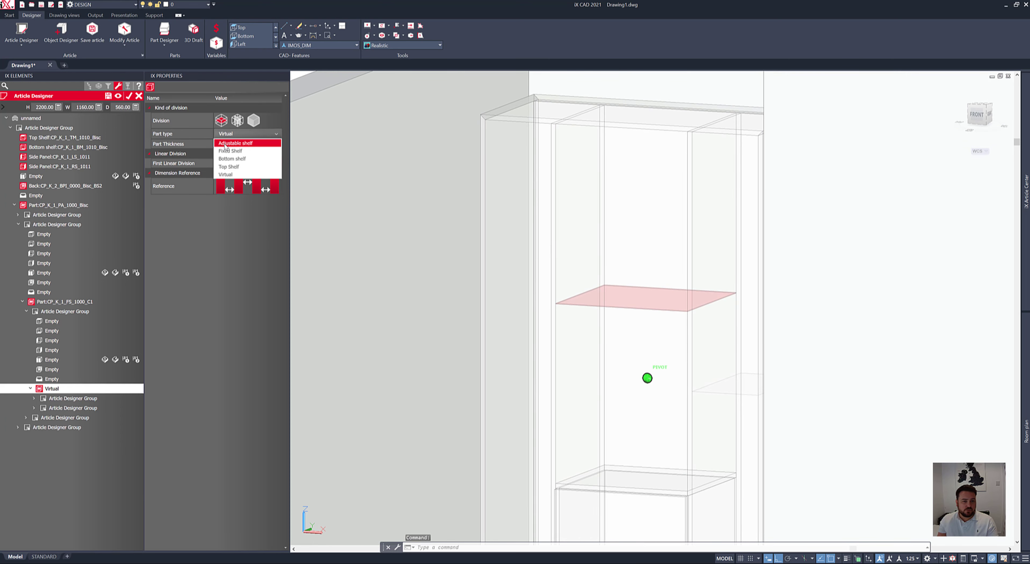
left_click(240, 144)
left_click(258, 145)
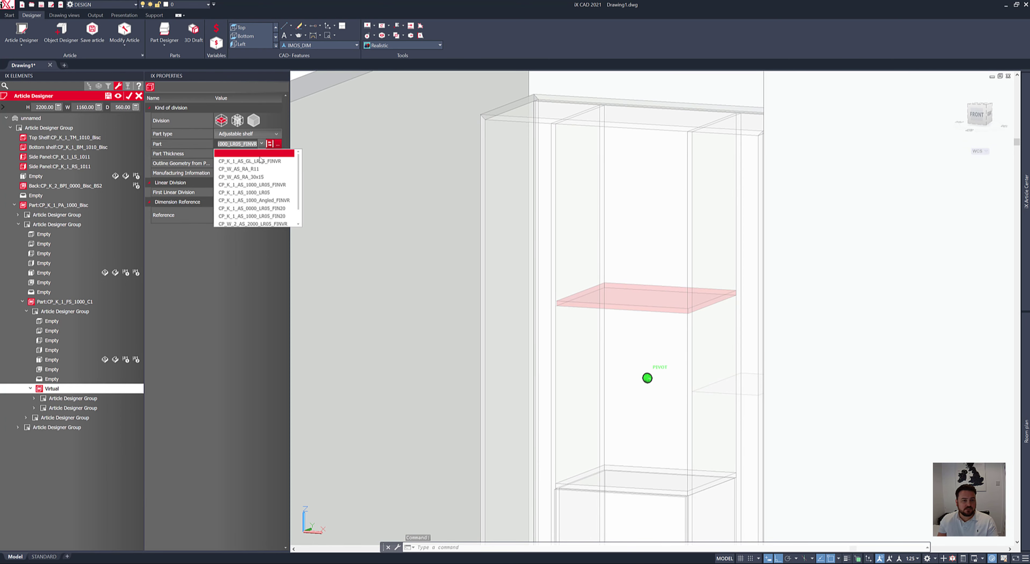
left_click(258, 160)
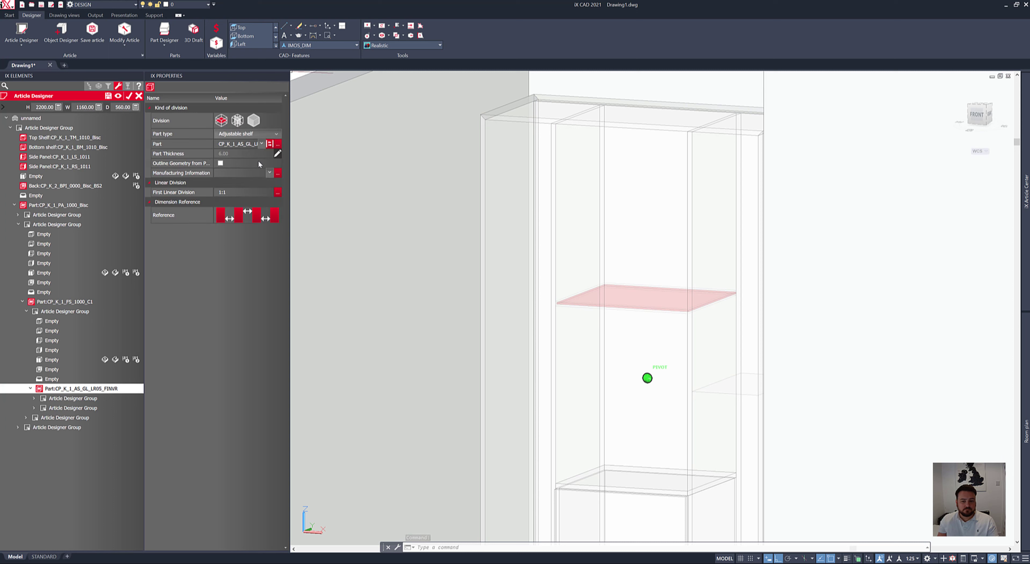
- Set the first linear division of the middle compartment's adjustable shelf to 1:1:1:1
left_click(234, 193)
type(":1:1")
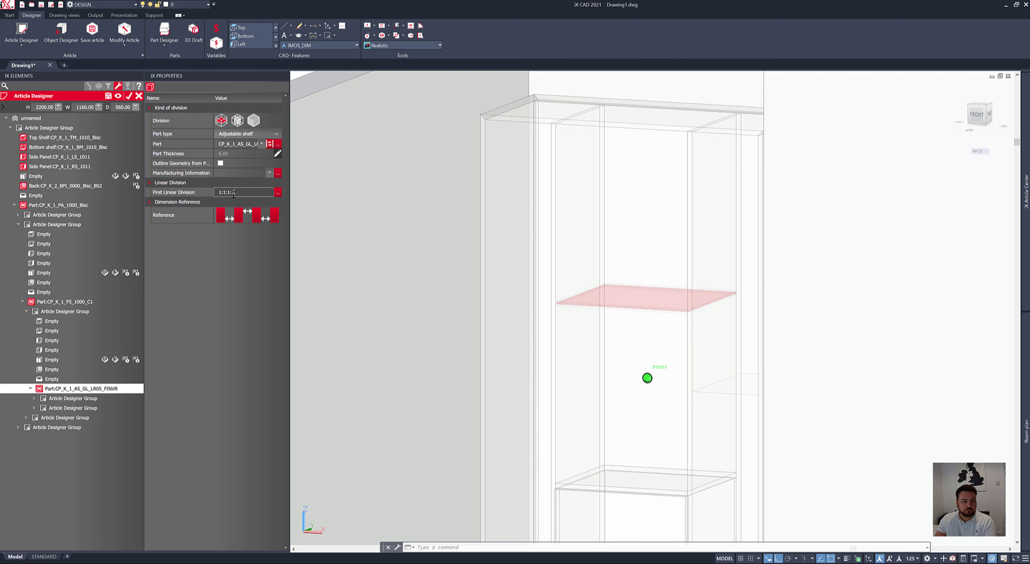
key("Return")
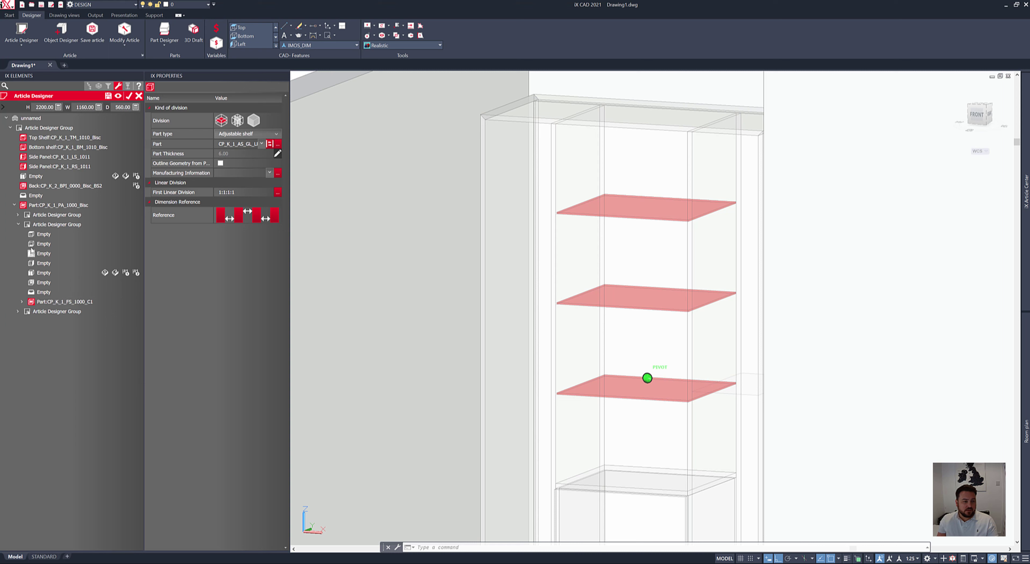
- Change the right compartment's division to Adjustable shelf and set its first linear division to 1:1:1:1:1:1
left_click(18, 224)
left_click(18, 216)
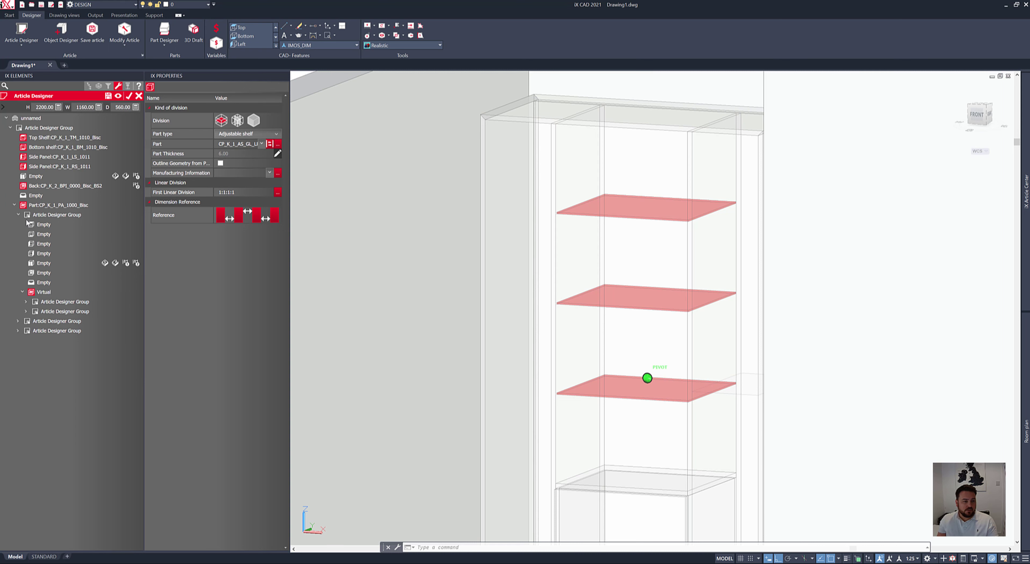
left_click(43, 292)
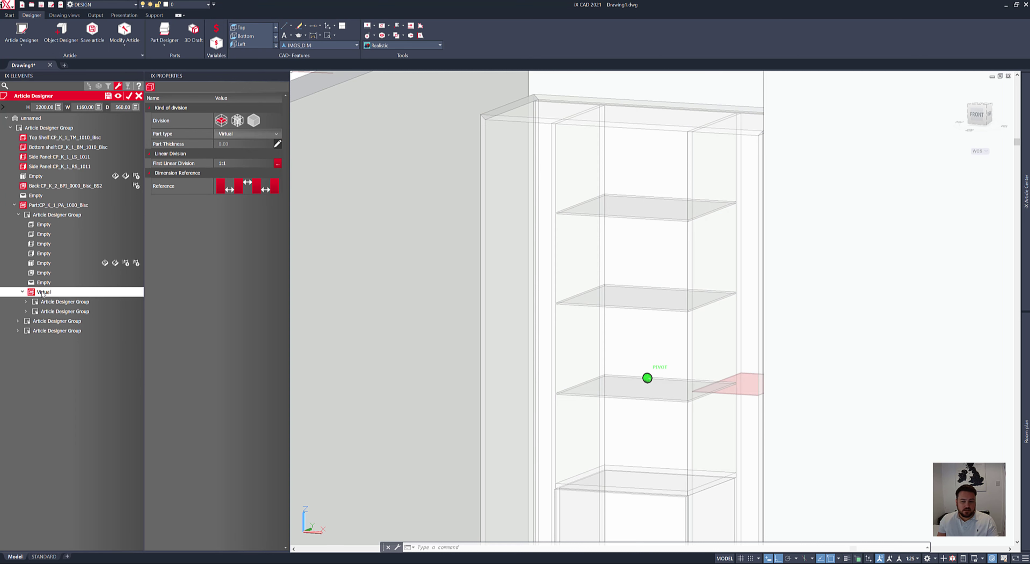
left_click(241, 136)
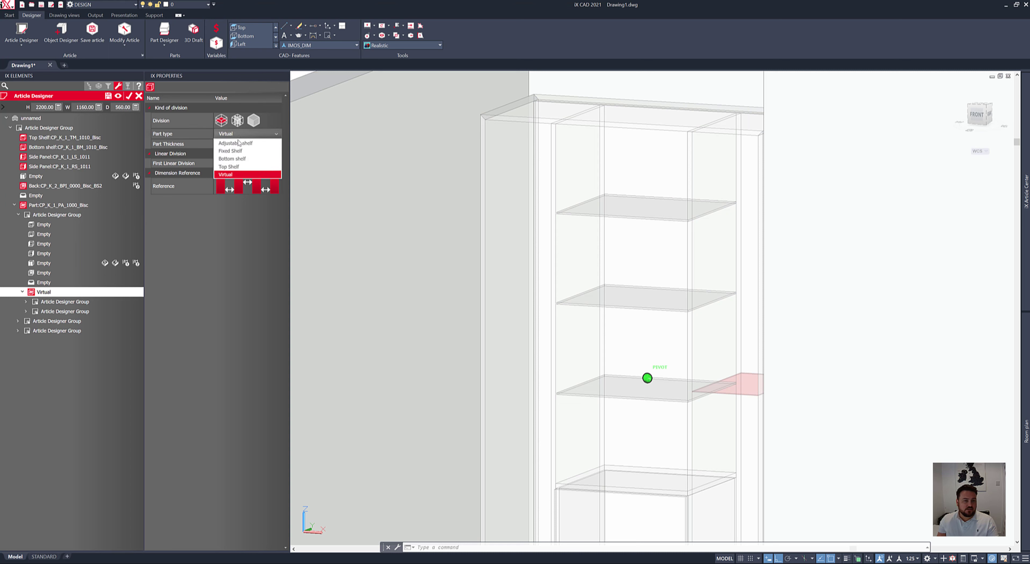
left_click(234, 142)
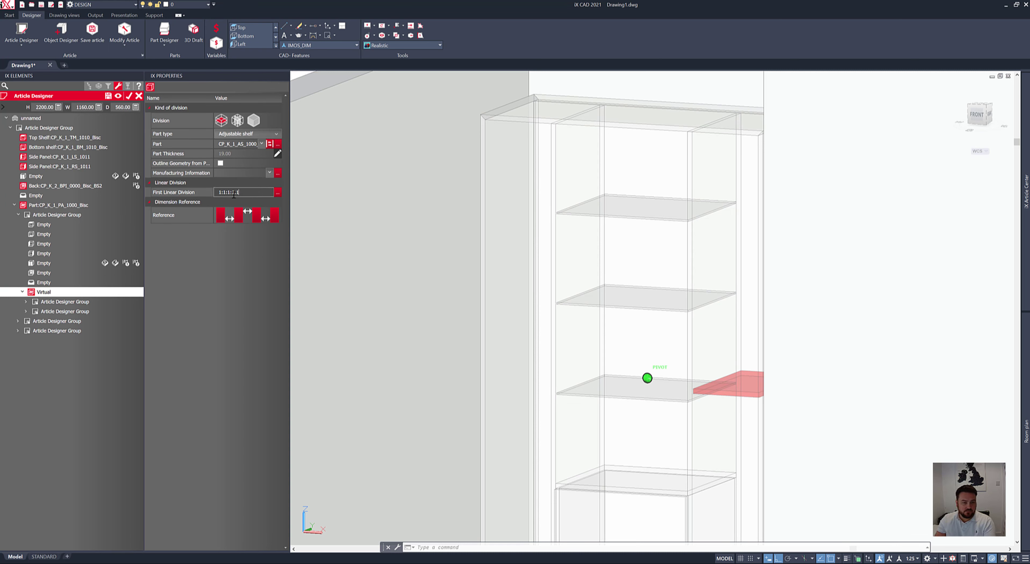
key("Return")
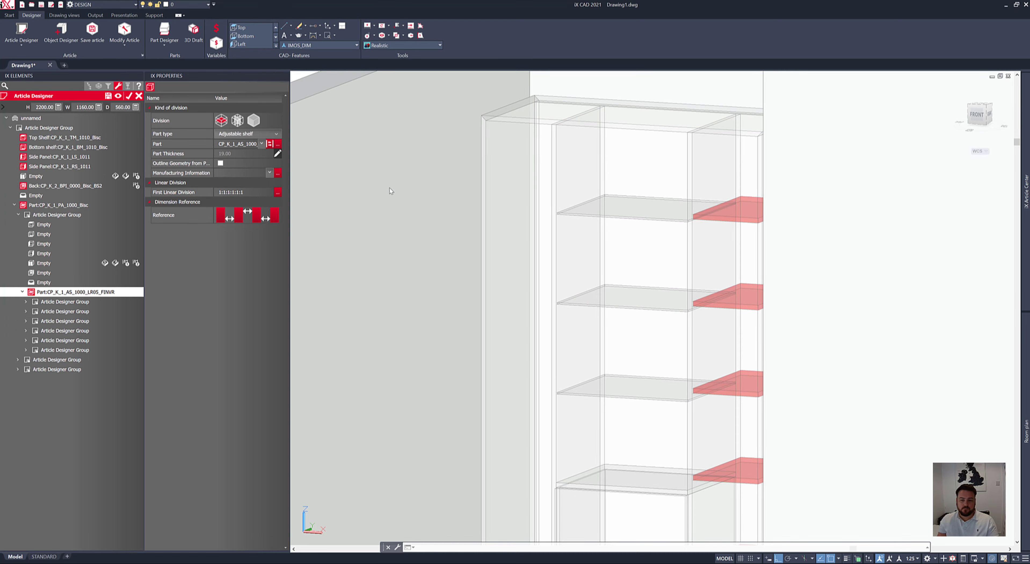
- Copy the right compartment's zone with its adjustable shelves into the left compartment and generate the edited cabinet
middle_click_drag(460, 214, 462, 216, "shift")
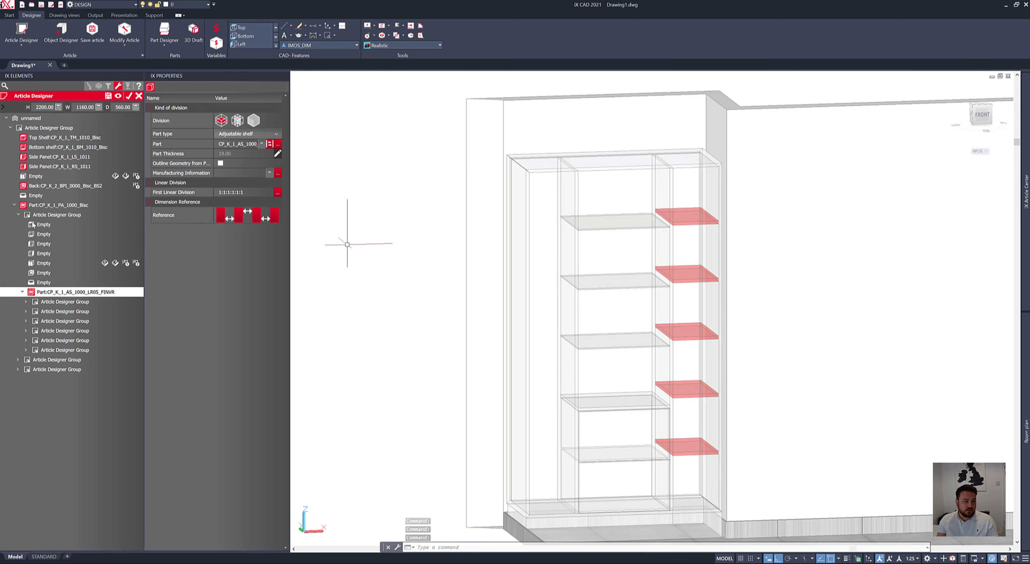
left_click(45, 215)
right_click(46, 219)
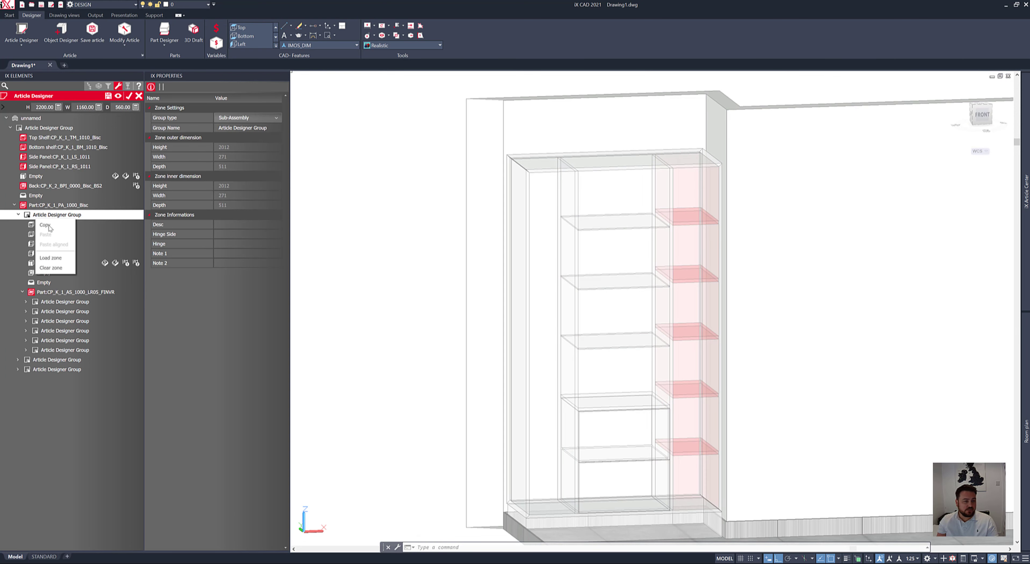
left_click(49, 227)
left_click(44, 368)
right_click(47, 371)
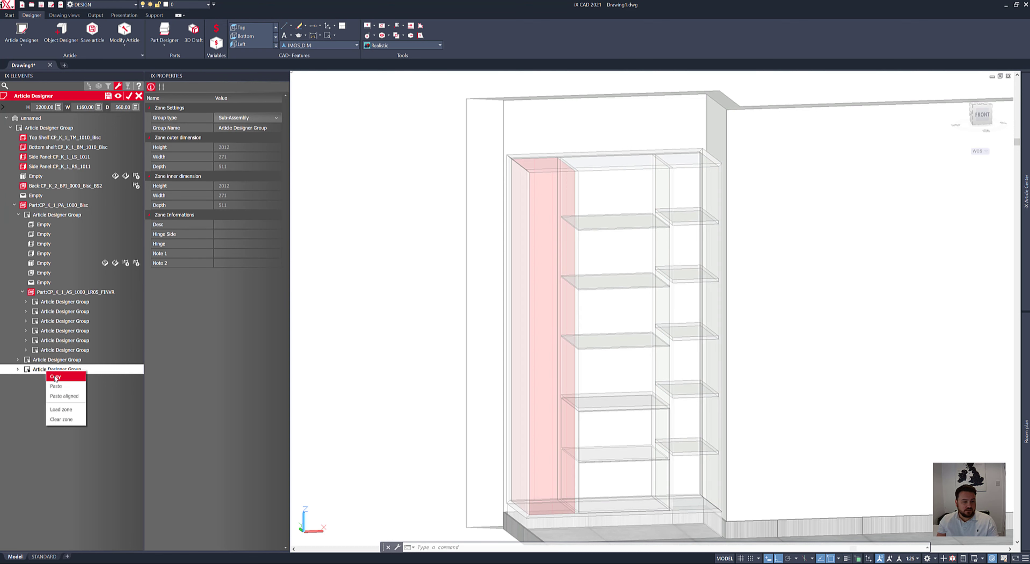
left_click(56, 387)
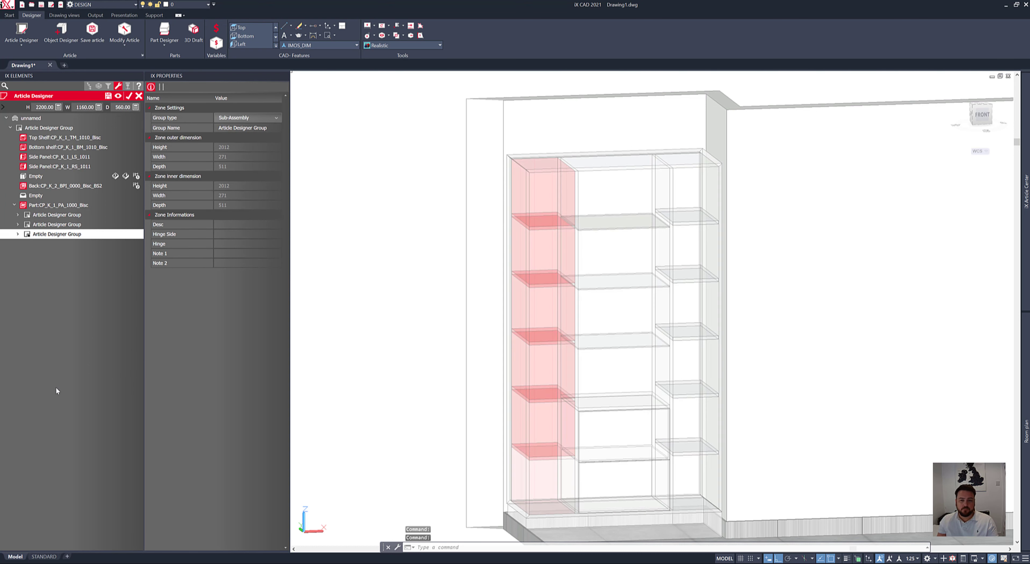
middle_click_drag(652, 308, 598, 299, "shift")
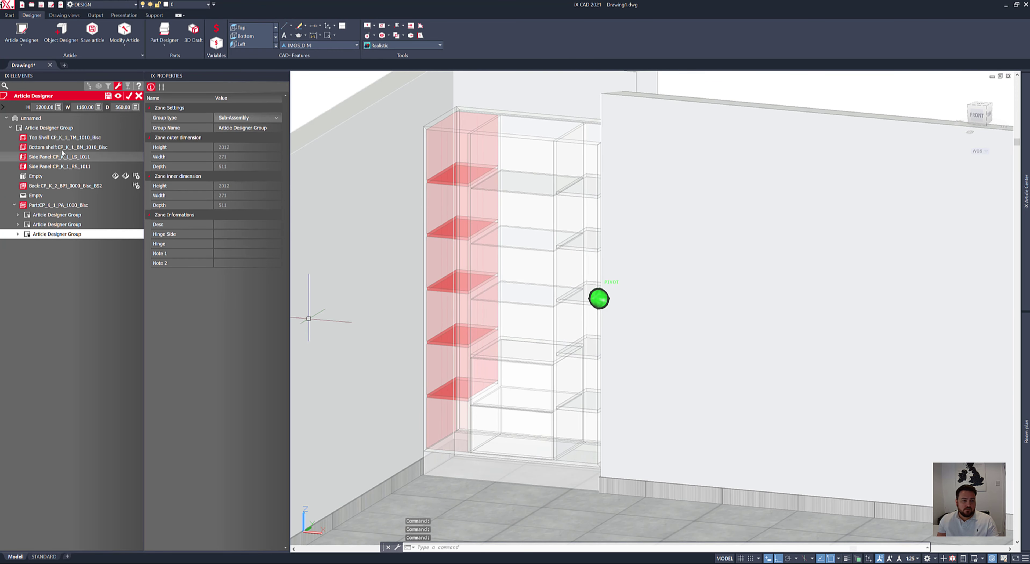
left_click(130, 97)
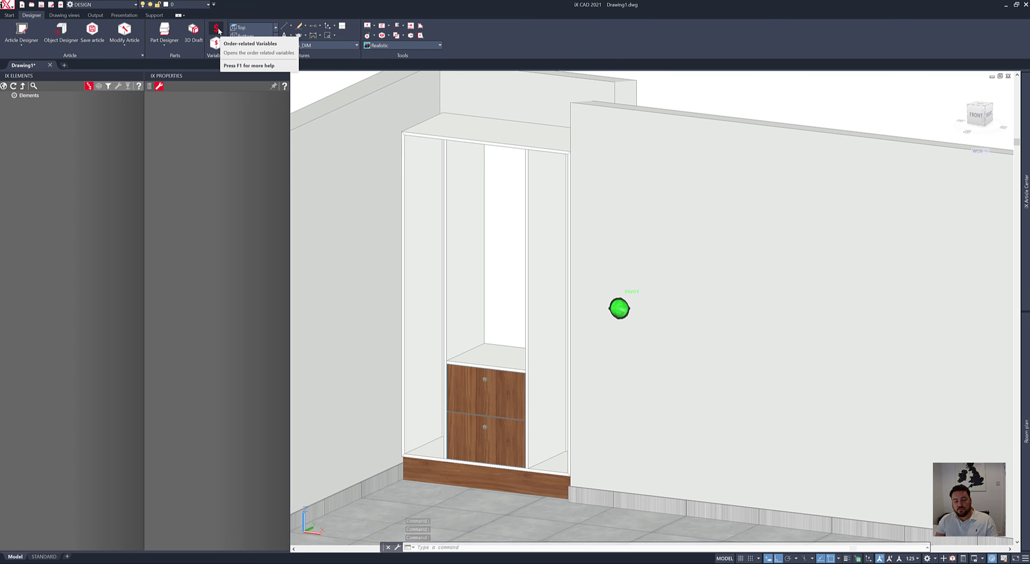
- Import the _Lava_J_Pull.xml preset into the order-related variables, apply it and regenerate the affected articles
left_click(217, 30)
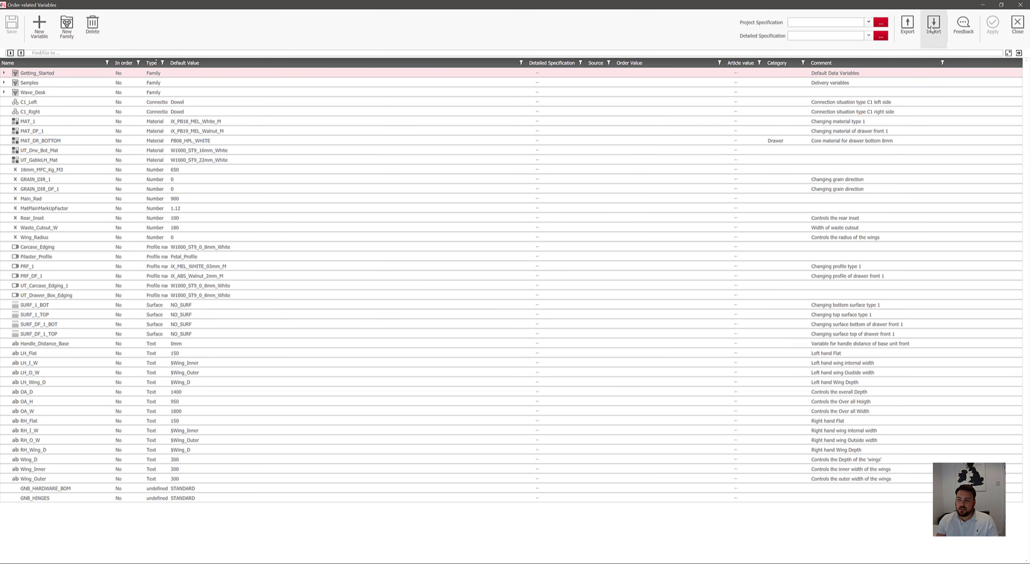
left_click(933, 25)
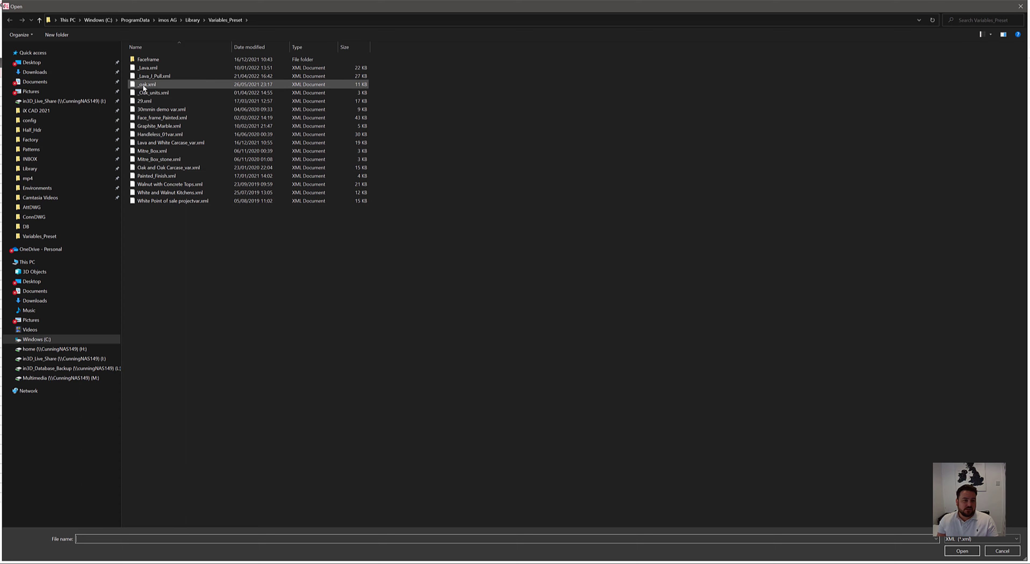
left_click(146, 75)
double_click(147, 75)
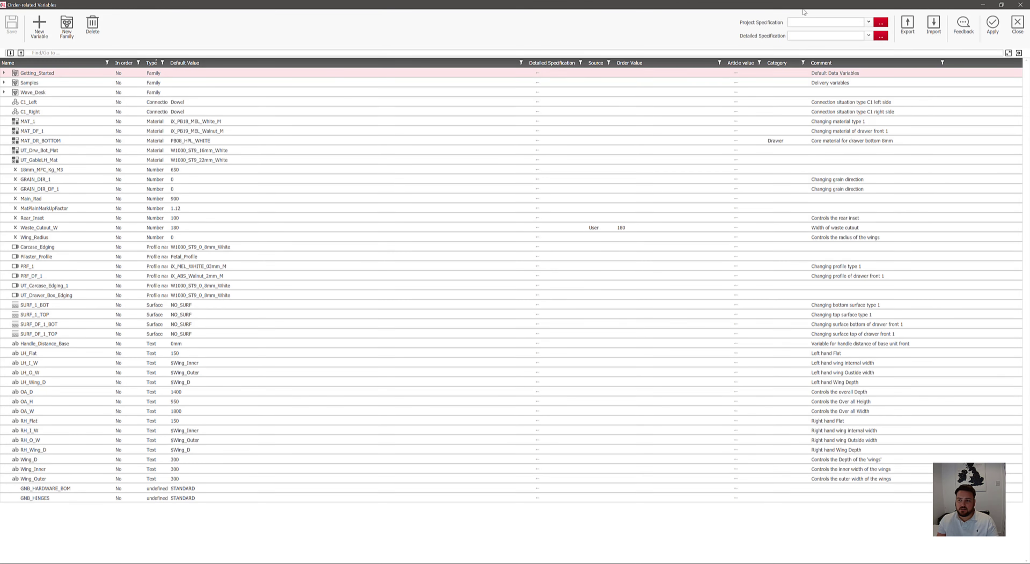
left_click(994, 27)
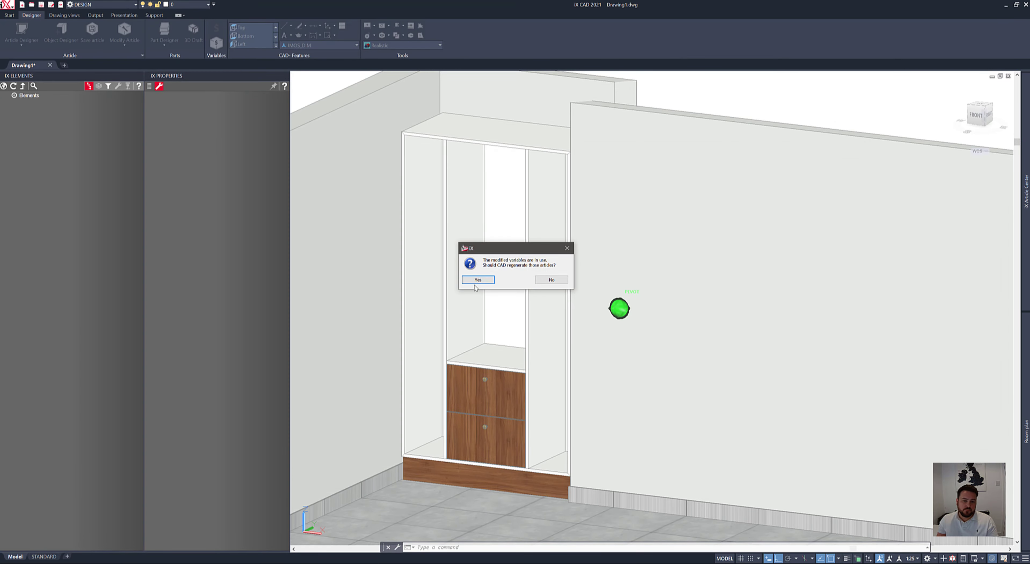
left_click(477, 280)
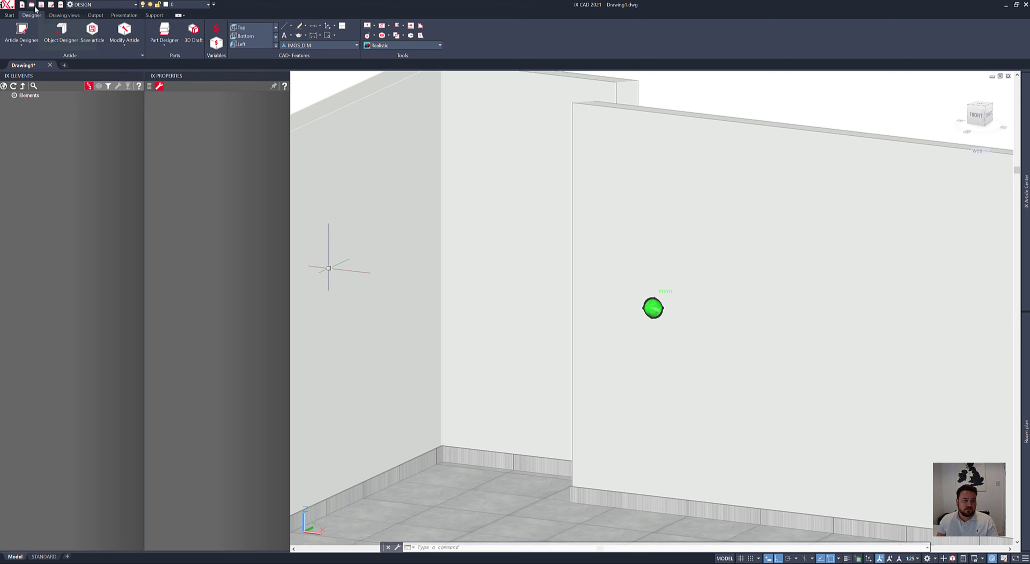
- Change the Visu Manager mode to a more detailed visualization that includes the cabinet's connectors and interior parts
left_click(8, 17)
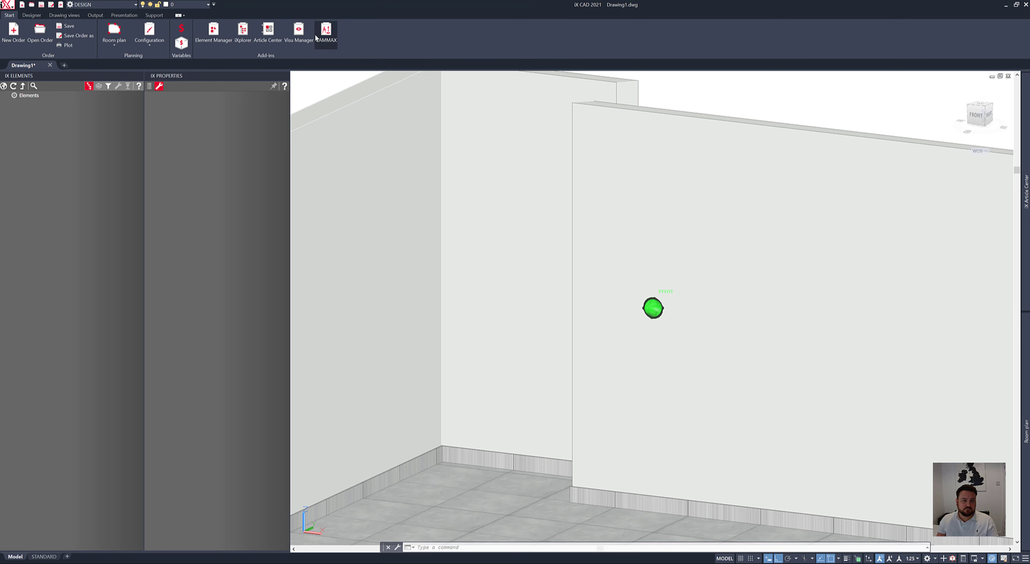
left_click(298, 34)
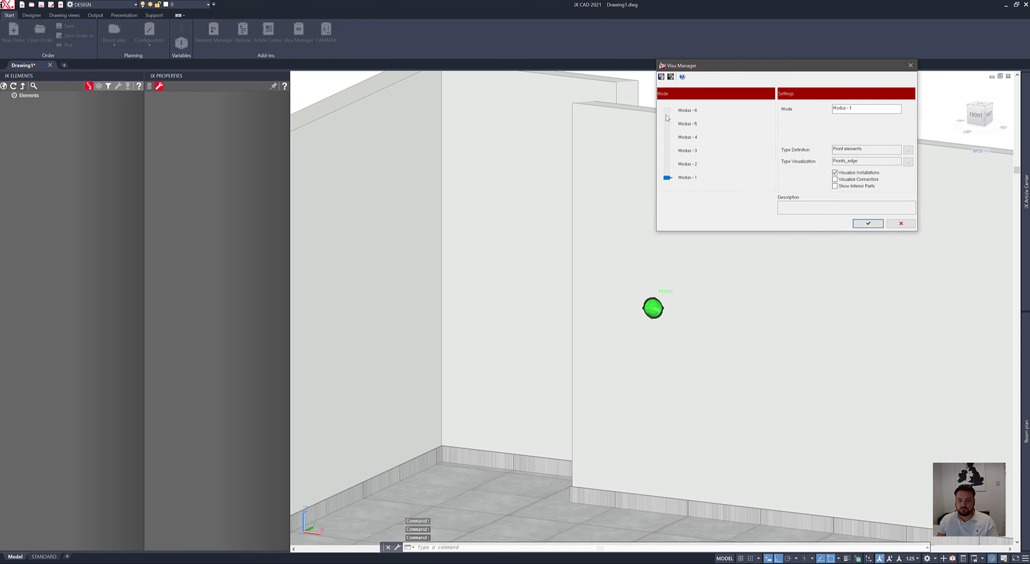
left_click(869, 224)
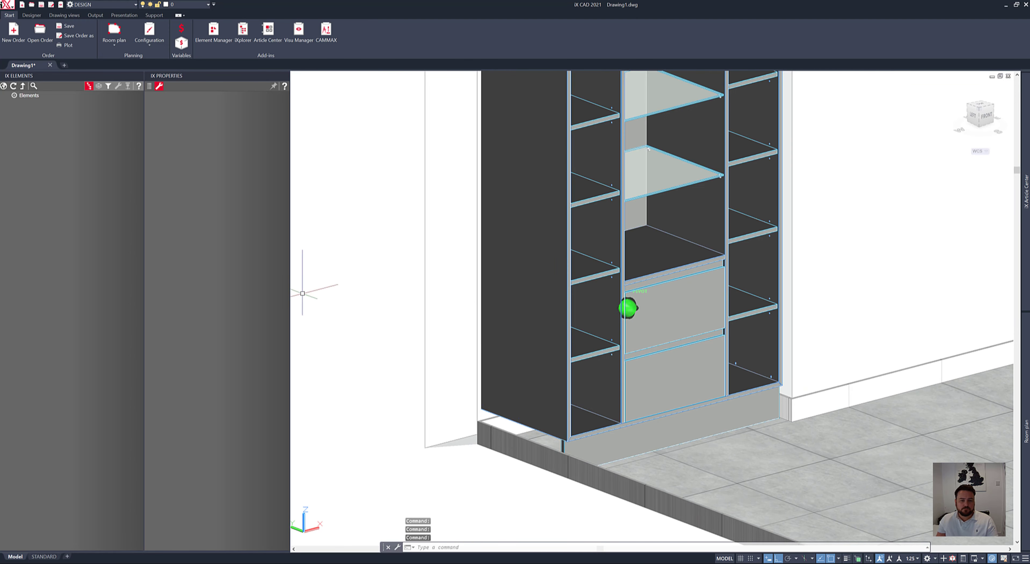
- Switch the model's visual style to 3dWireframe
left_click(62, 16)
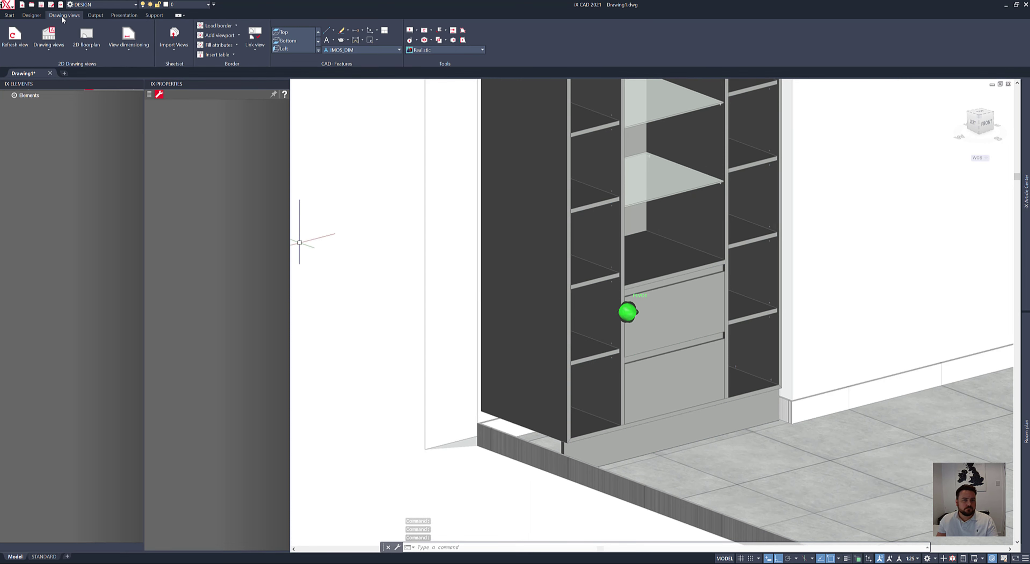
left_click(440, 50)
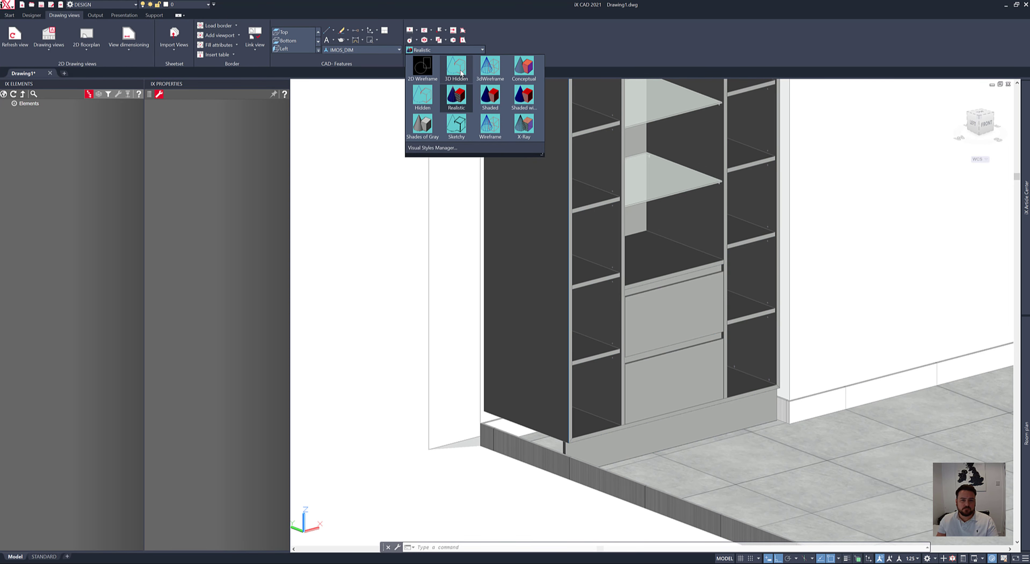
left_click(490, 68)
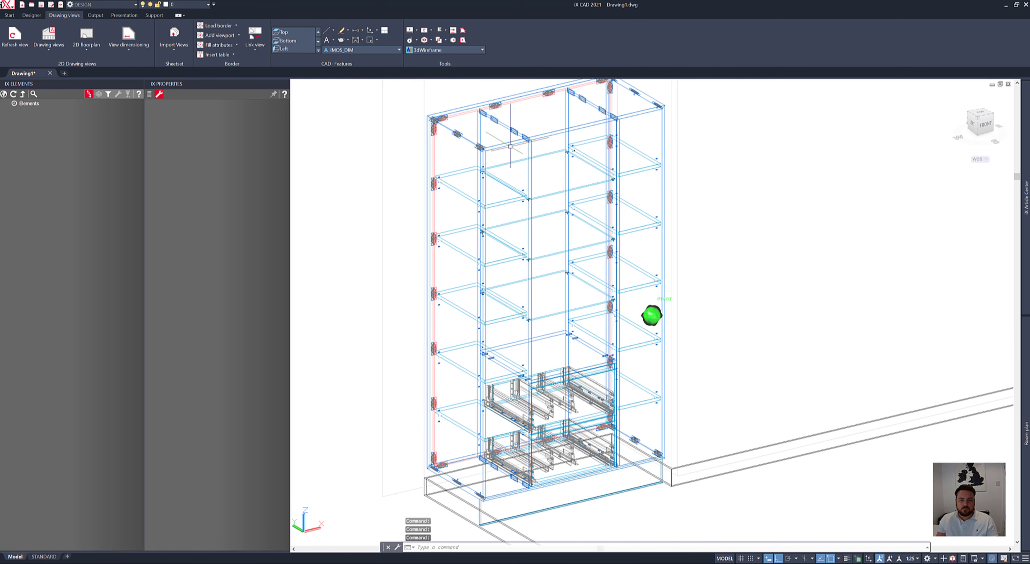
- Run a Connection Scan on the whole cabinet and inspect its connections in the preview
left_click(513, 129)
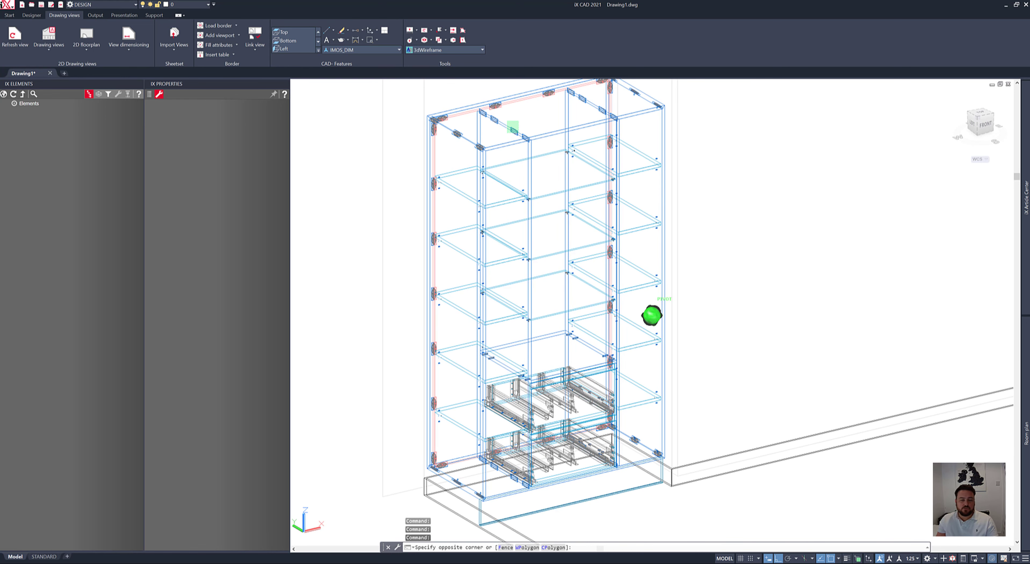
left_click(508, 122)
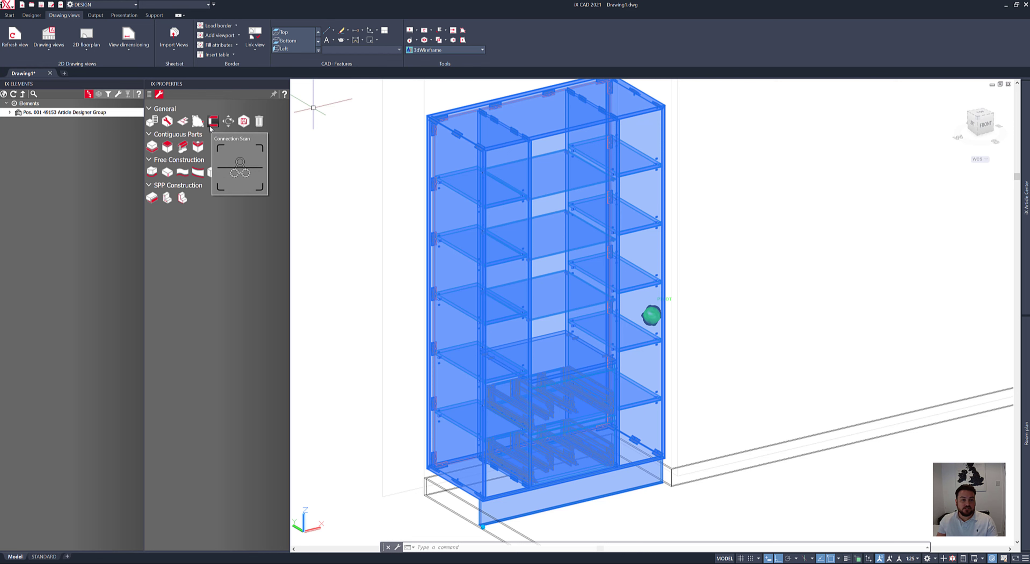
left_click(212, 121)
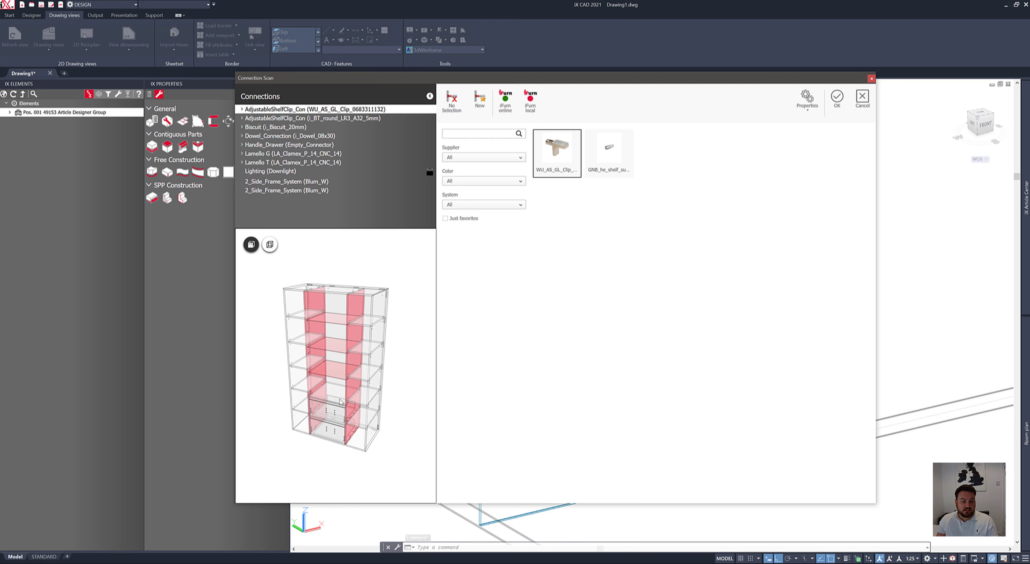
left_click_drag(340, 401, 362, 398)
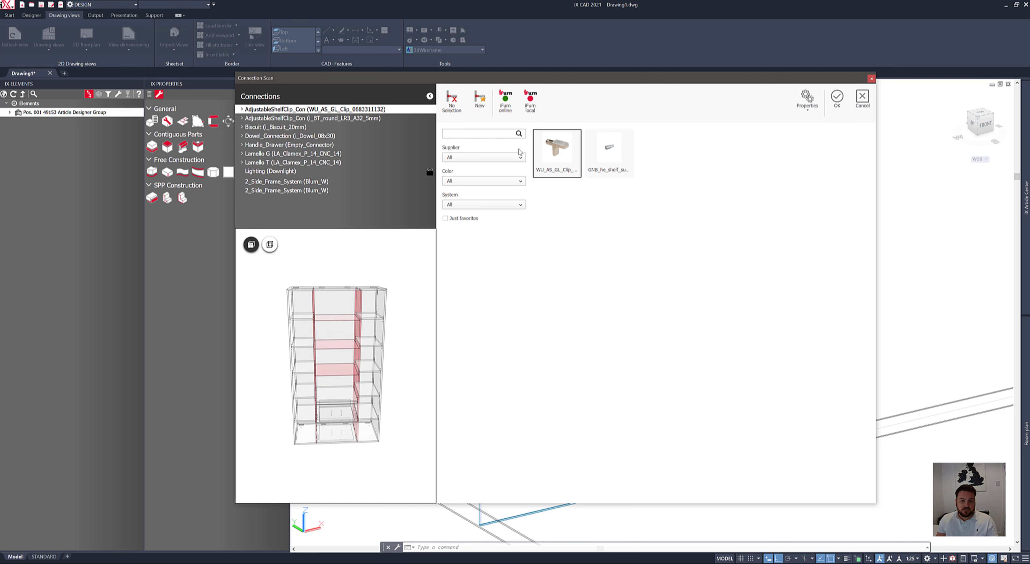
- Change the glass shelf clips to GNB_he_shelf_supprt_w_plastc and the side compartments' shelf clips to i_BT_flat_pivot_LR3_A32_5mm
left_click(607, 150)
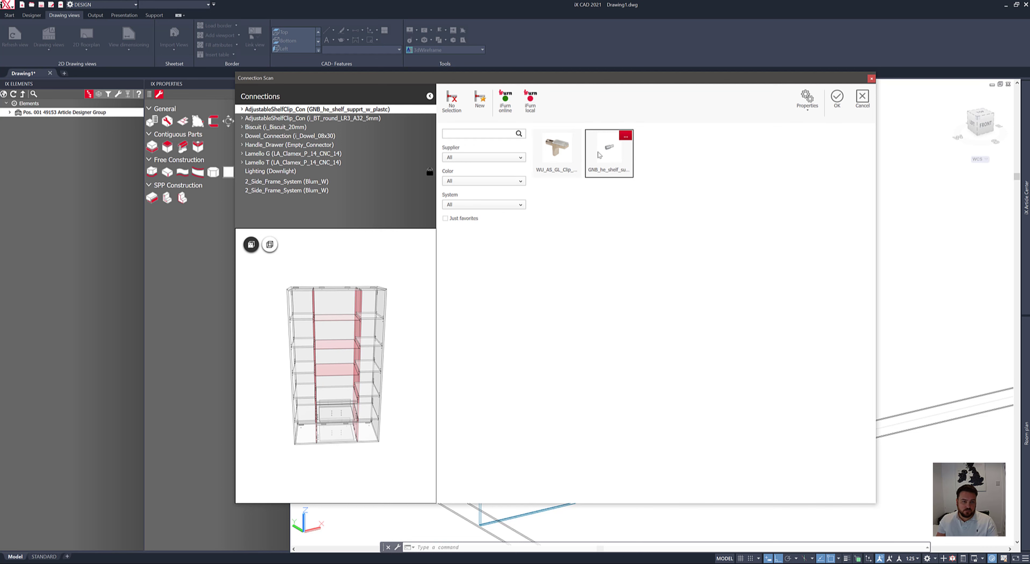
left_click(312, 117)
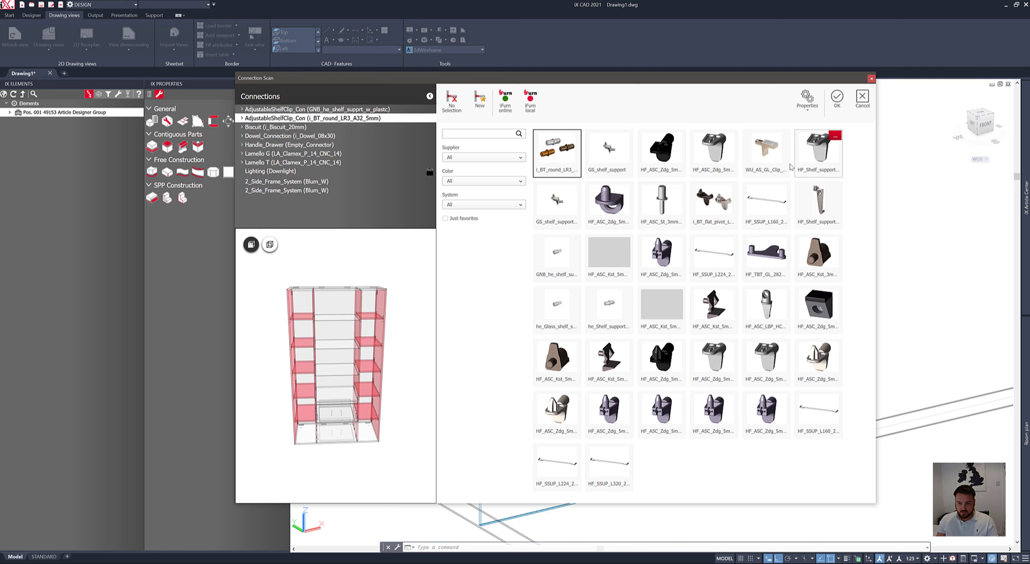
left_click(711, 203)
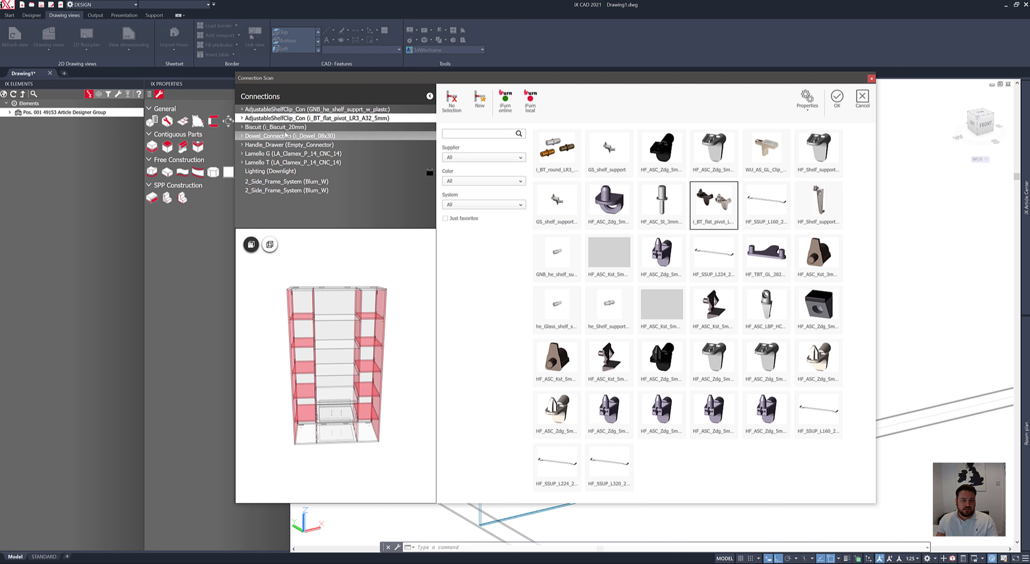
- Change the dowel connection to he_Dowel_08x40 and both the Lamello G and Lamello T connections to LA_Tenso_P_14
left_click(299, 136)
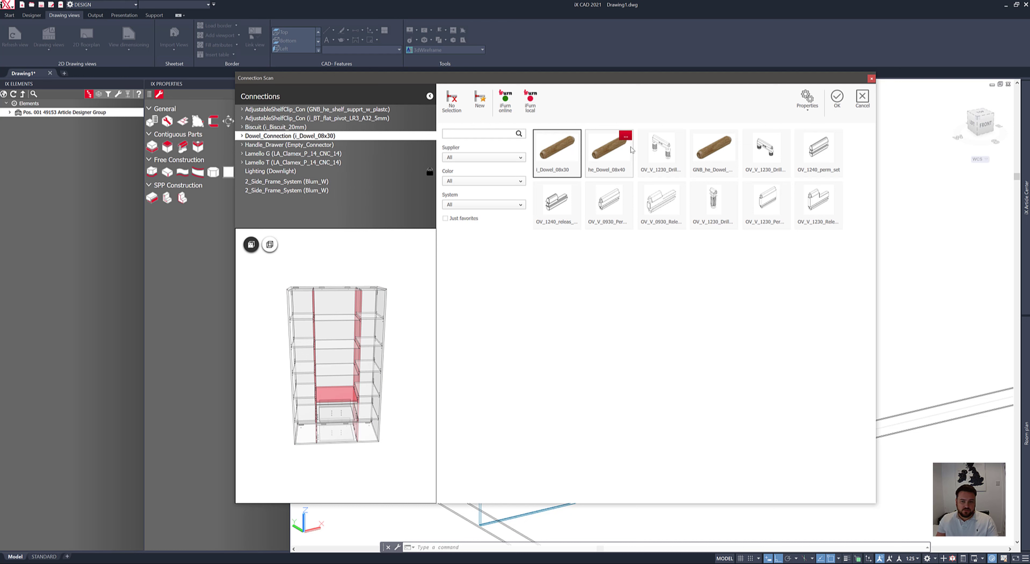
left_click(618, 153)
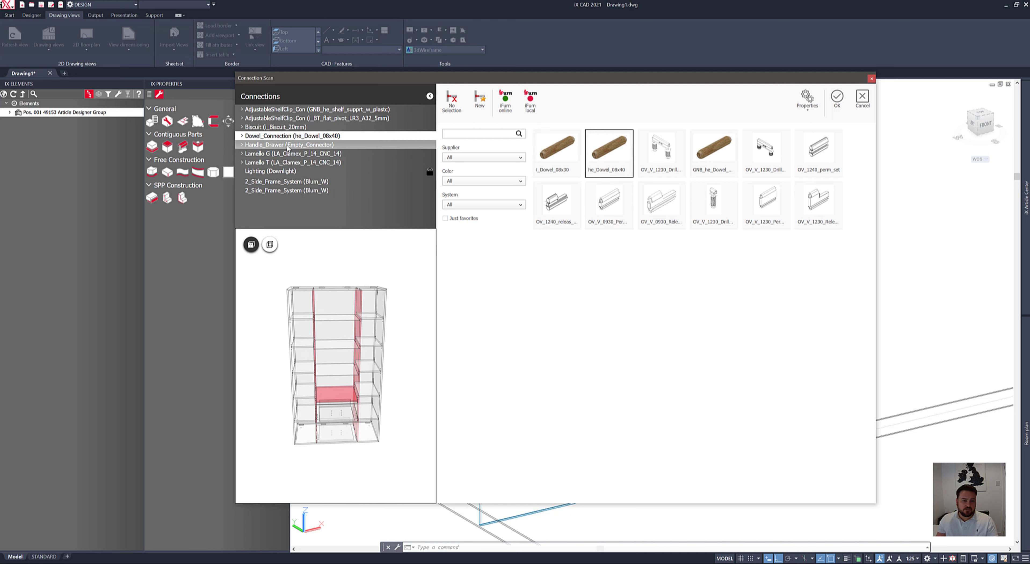
left_click(285, 156)
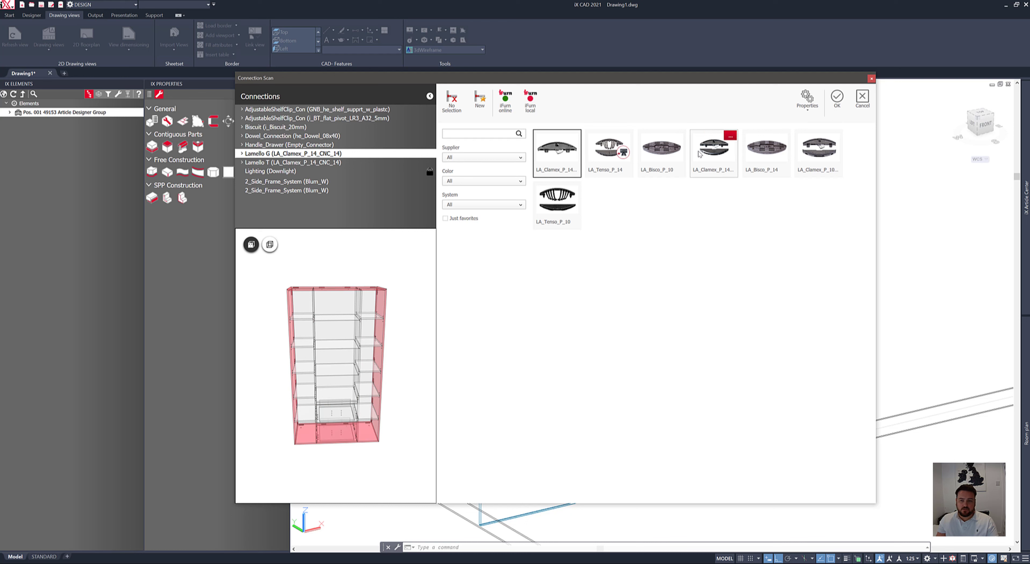
left_click(710, 154)
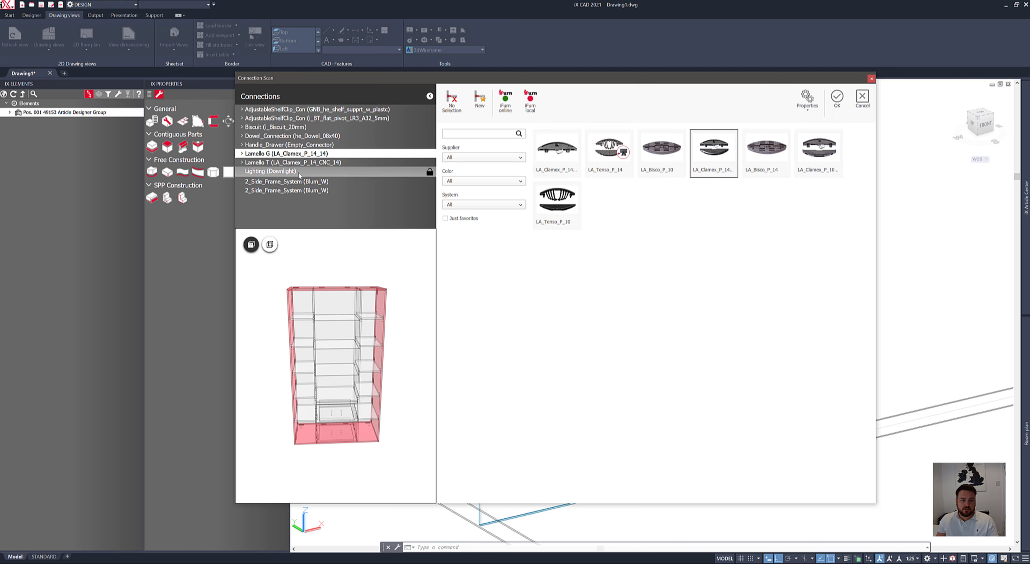
left_click(614, 154)
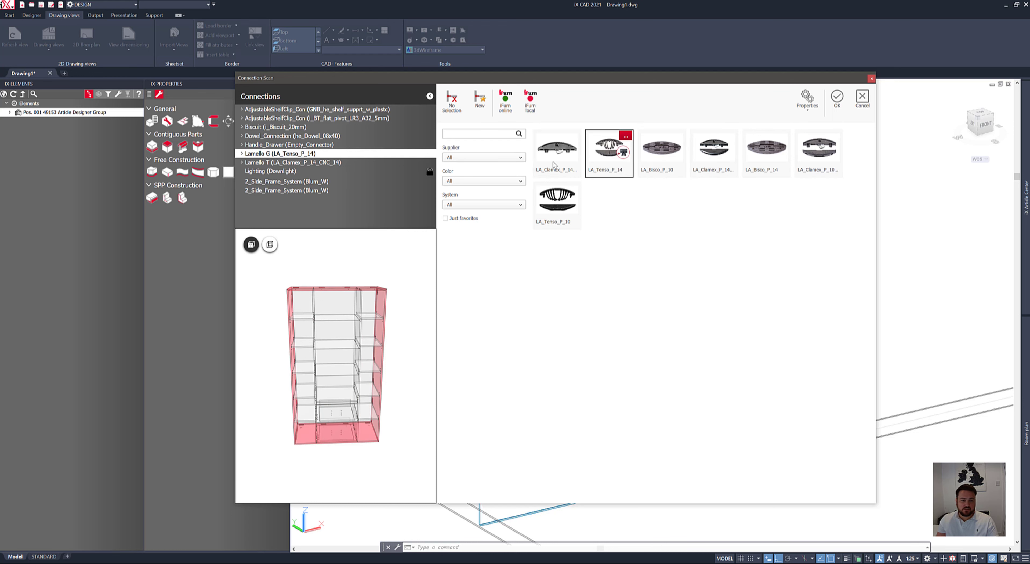
left_click(596, 148)
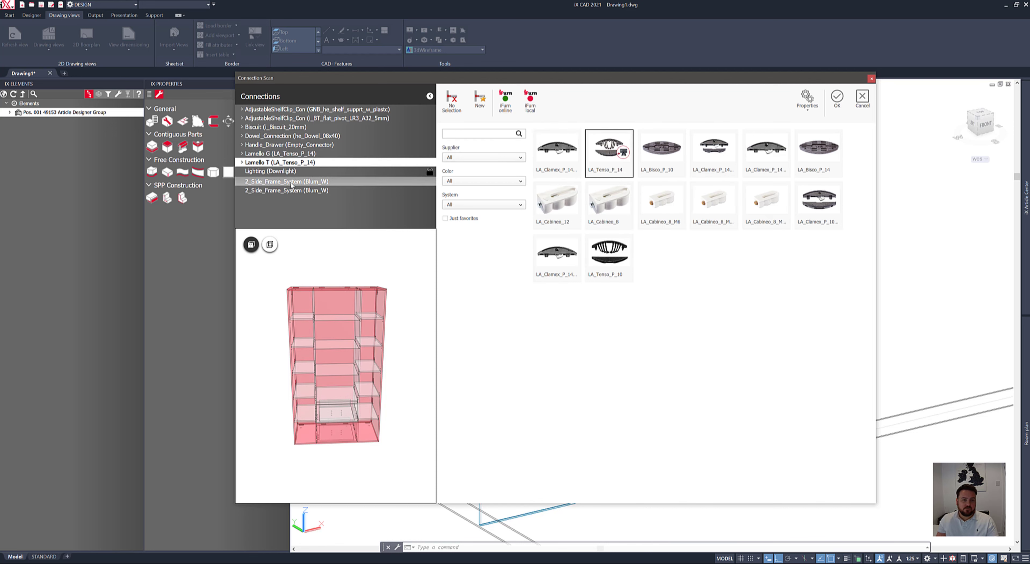
- Set both drawer side frame systems to the Hettich AVT_H251_ARP_SS_DepAdj_s_NL450 and apply the connection changes
left_click(495, 156)
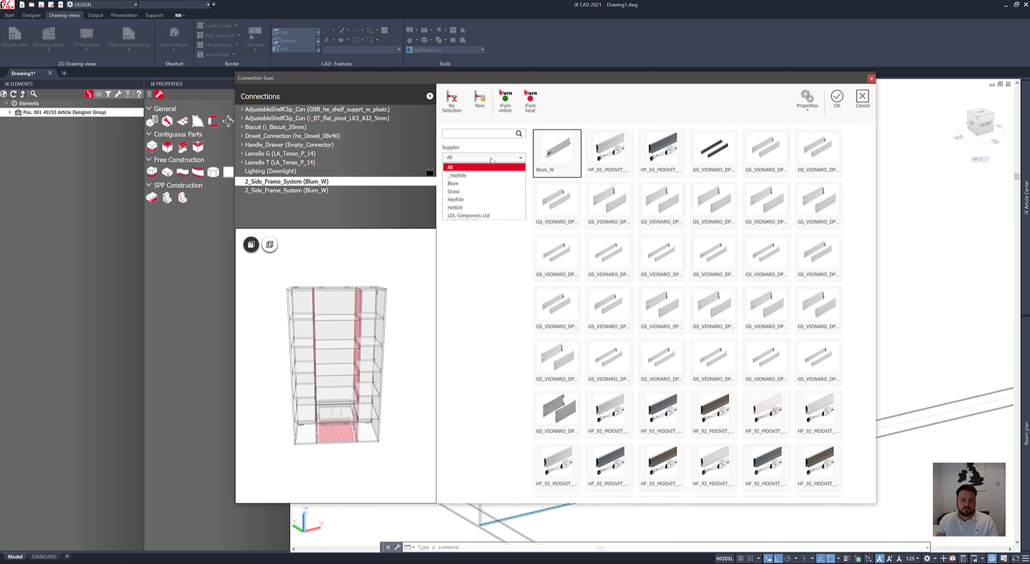
left_click(466, 207)
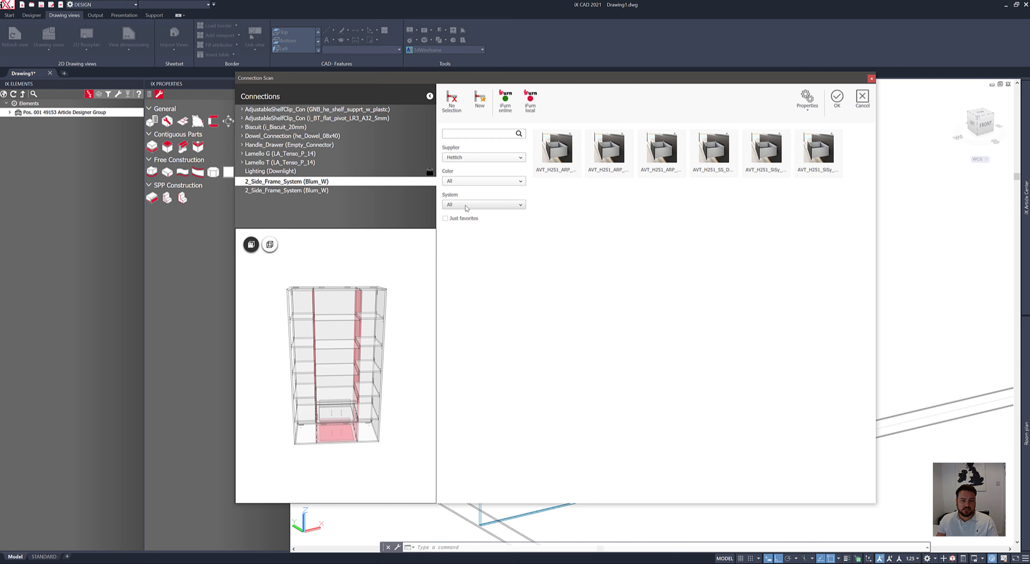
left_click(555, 157)
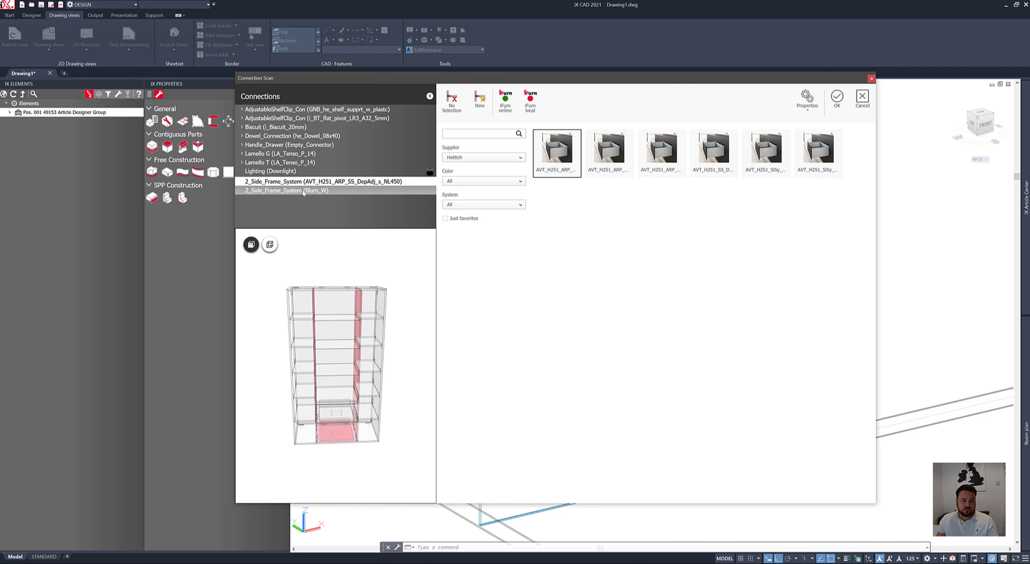
left_click(556, 151)
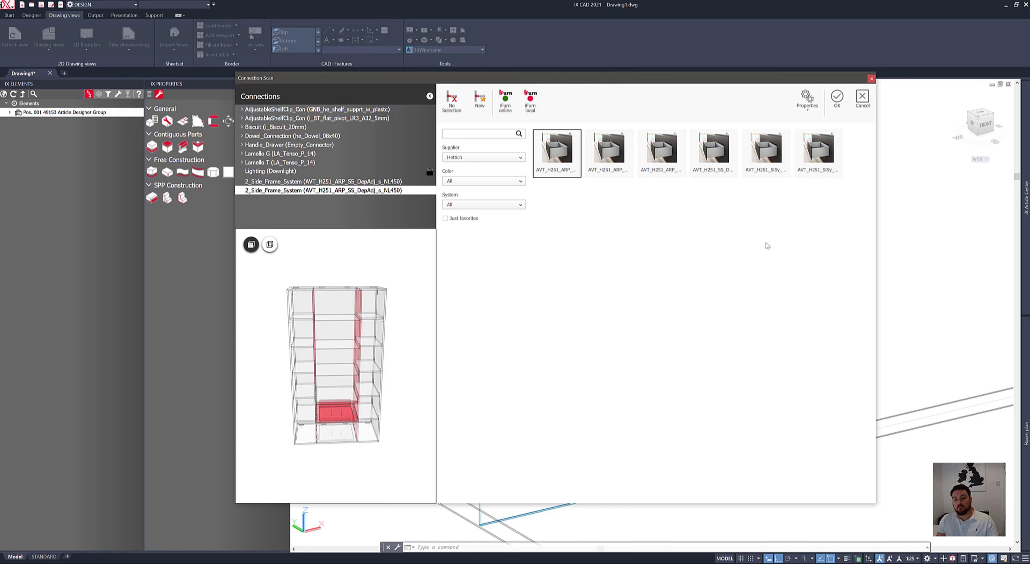
left_click(837, 98)
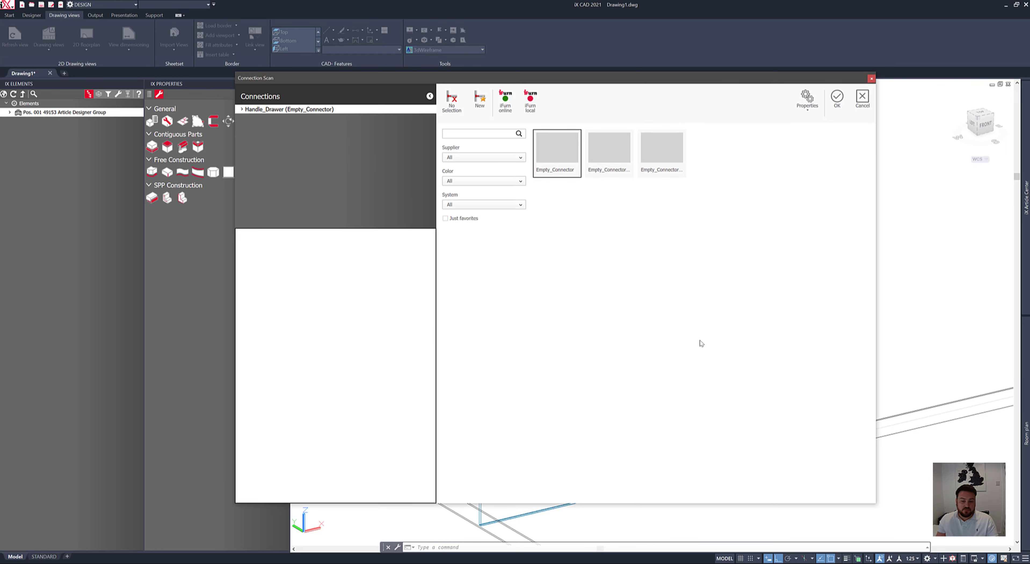
- Accept the connection scan, clear the cabinet selection and show the model in the Realistic visual style
left_click(837, 98)
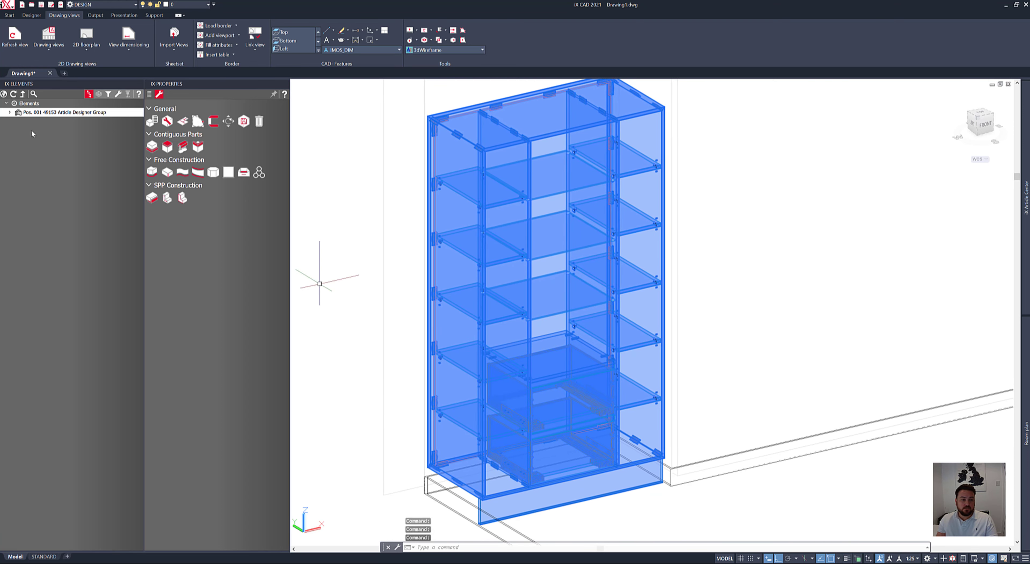
left_click(26, 104)
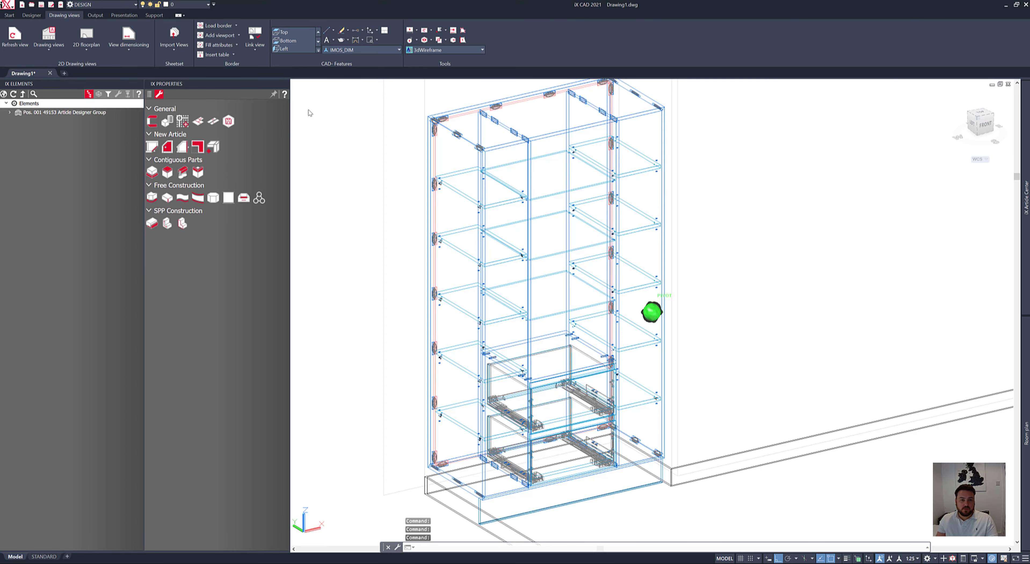
left_click(430, 50)
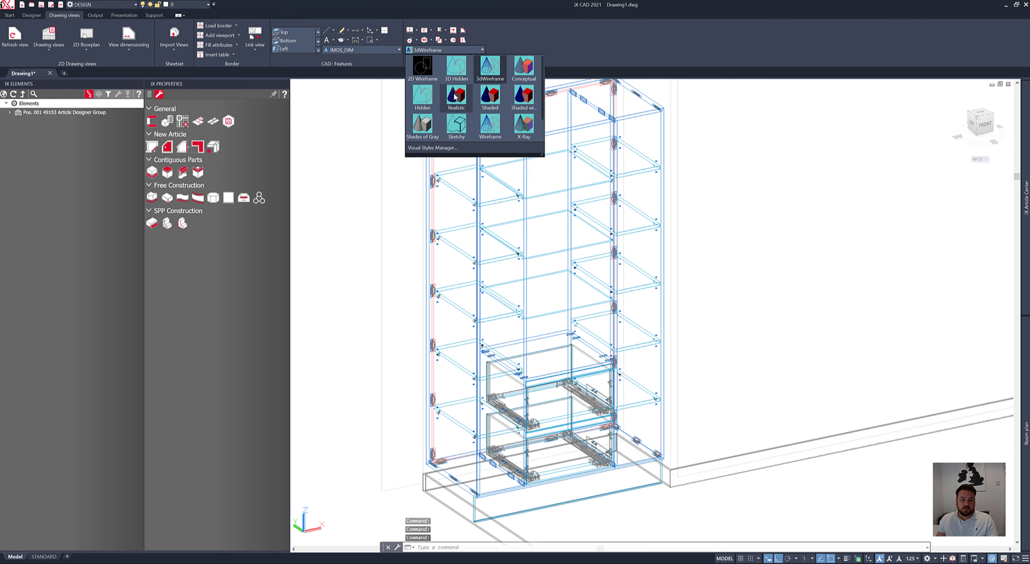
left_click(455, 96)
- Inspect the shelf supports up close and open the lower drawer with the interactive animation
scroll(544, 288, "up", 5)
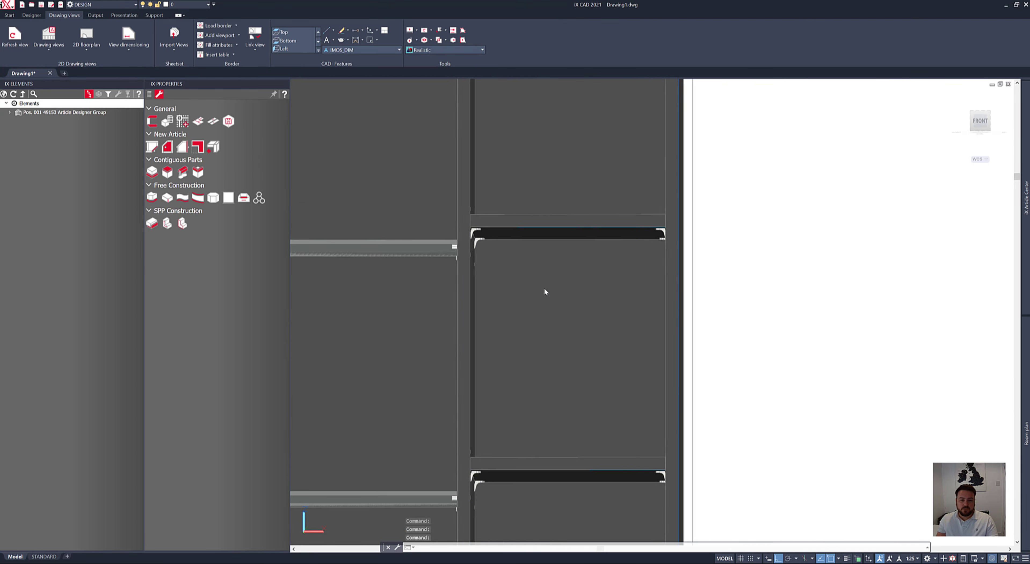
scroll(545, 289, "up", 5)
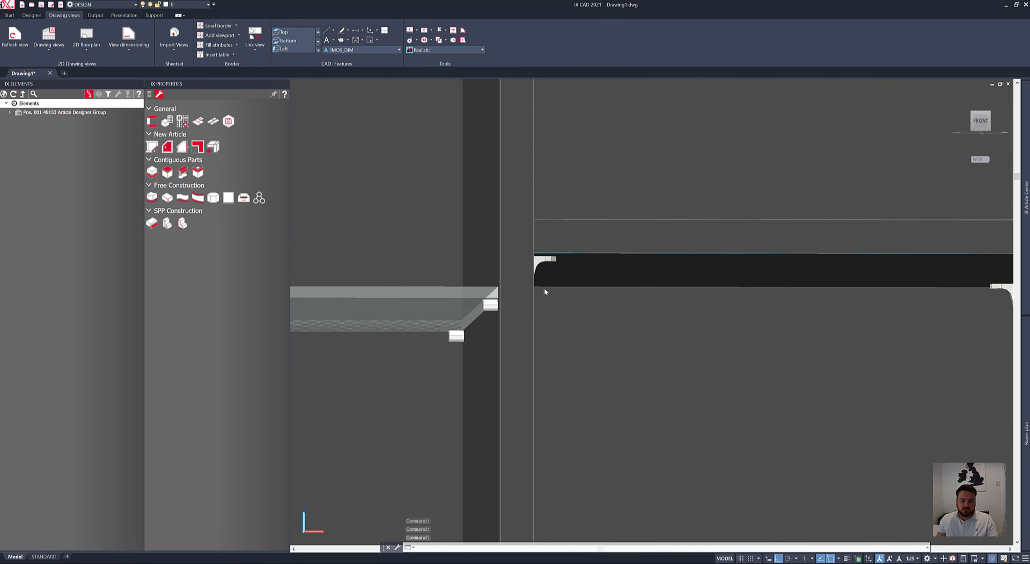
middle_click_drag(544, 289, 544, 288, "shift")
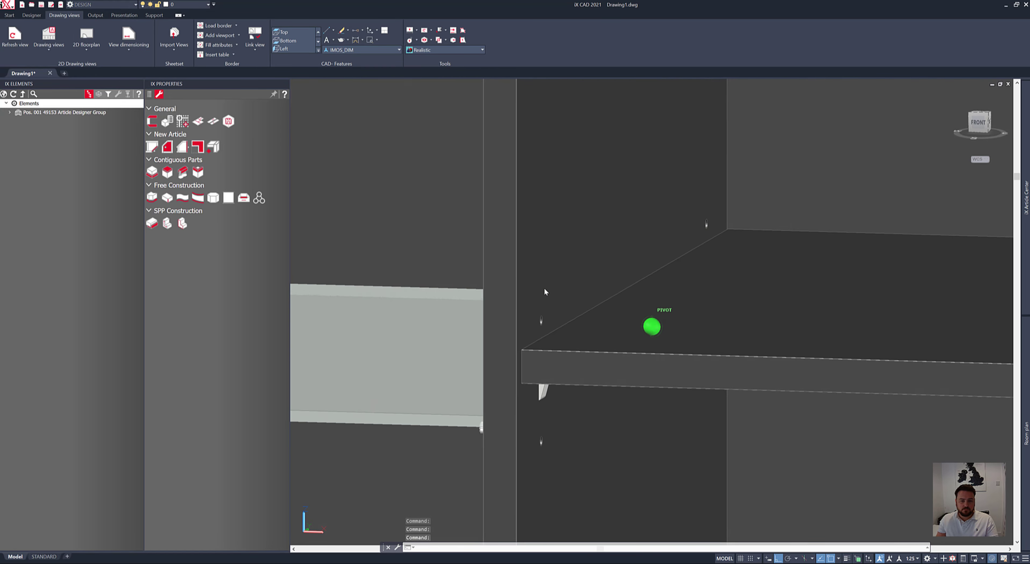
scroll(545, 289, "down", 5)
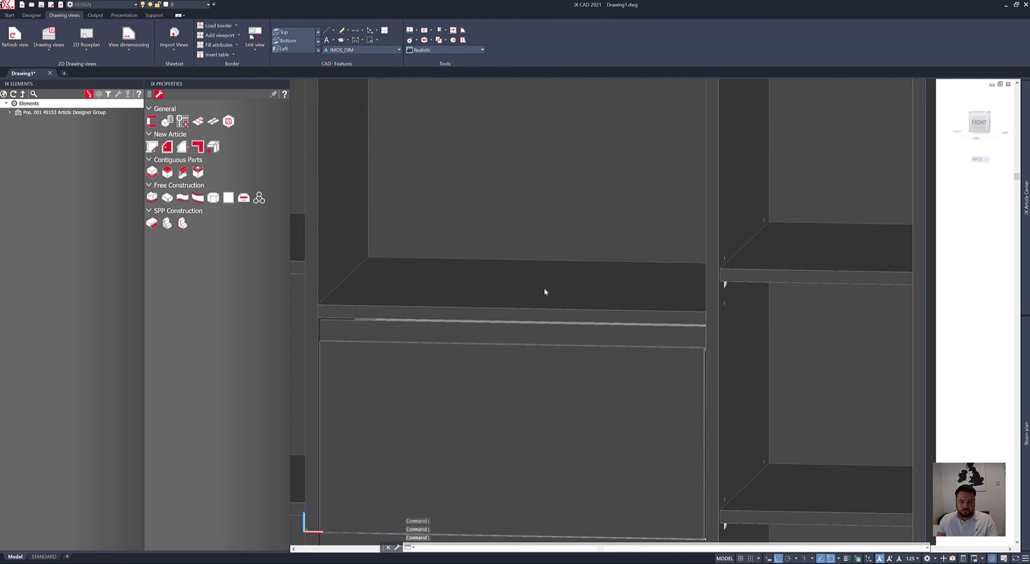
scroll(545, 288, "down", 3)
middle_click_drag(544, 289, 545, 288, "shift")
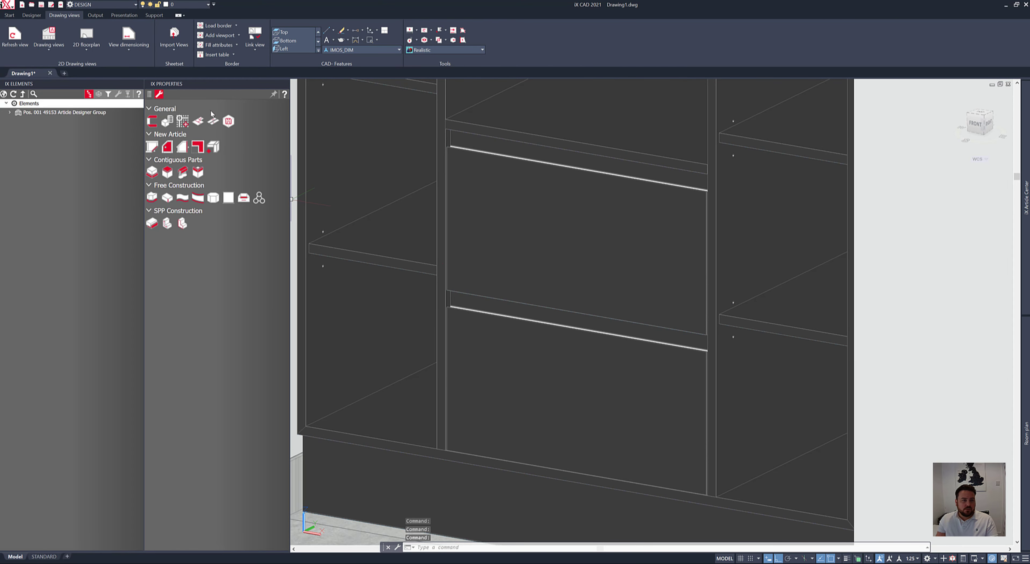
left_click(124, 14)
left_click(29, 50)
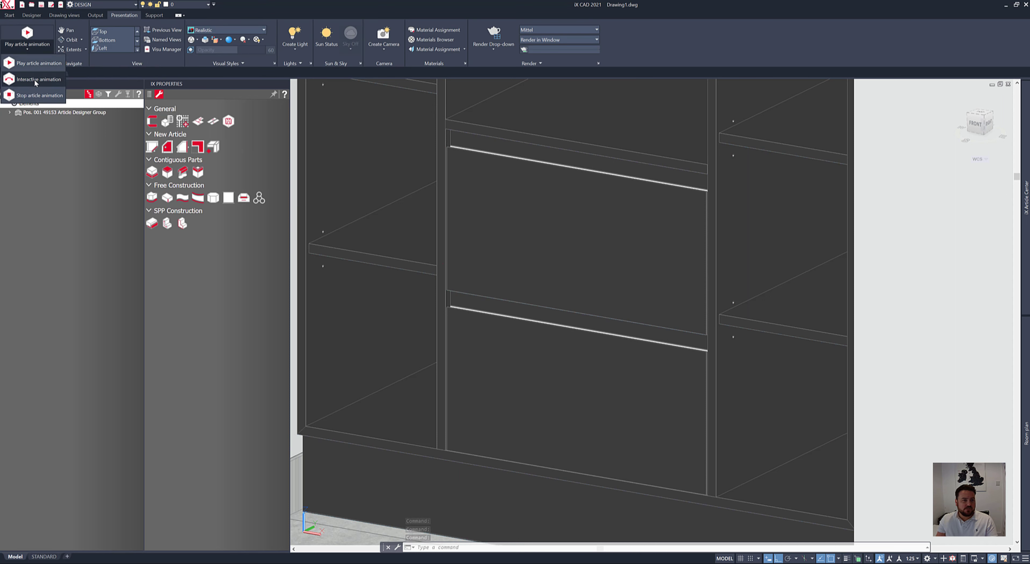
left_click(26, 85)
left_click(493, 352)
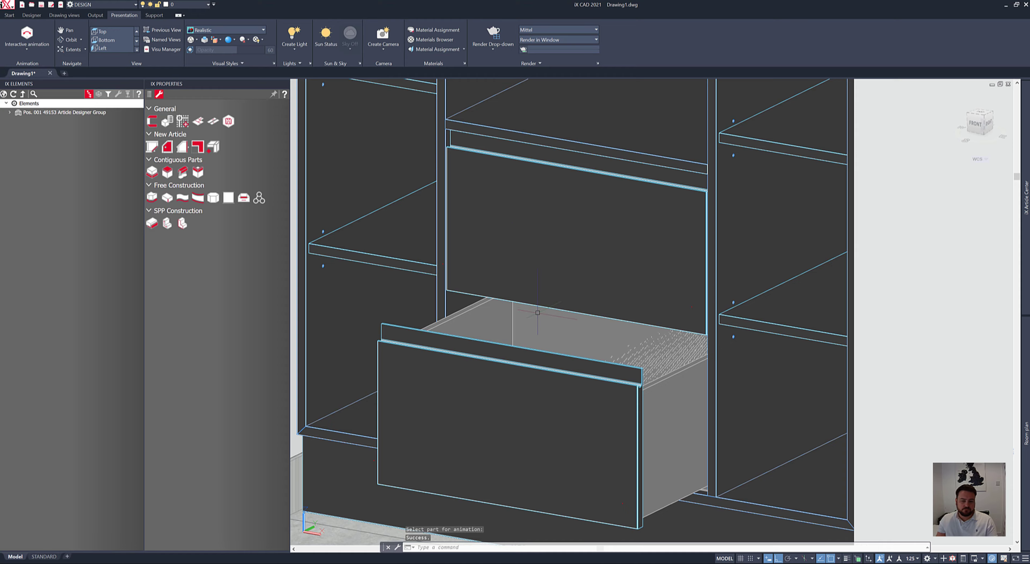
scroll(538, 312, "up", 10)
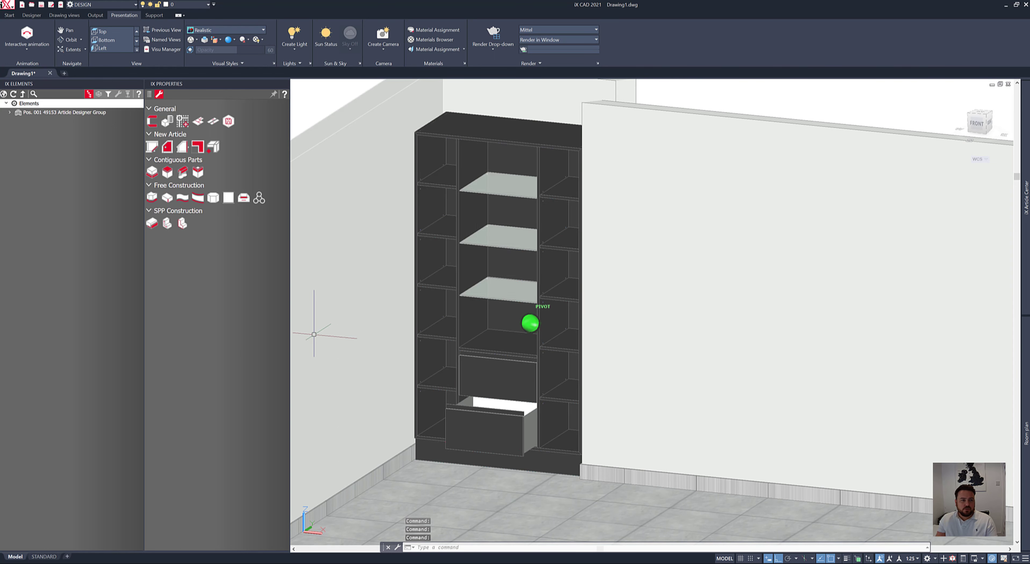
- Save the cabinet to the article library as Tall_Freestanding_unit with a rotated preview image, and finish modifying the article
right_click(323, 204)
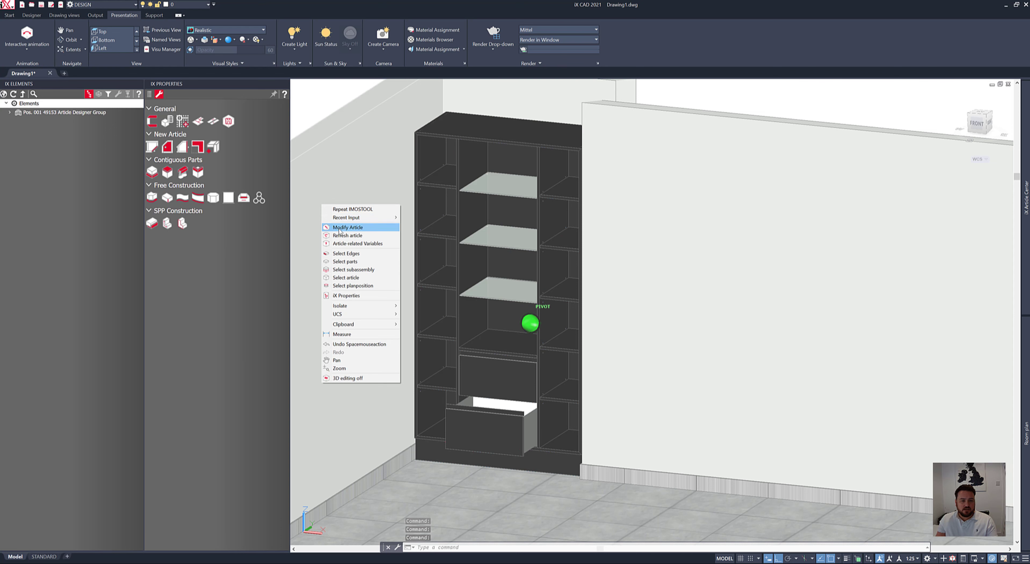
left_click(357, 226)
left_click(471, 236)
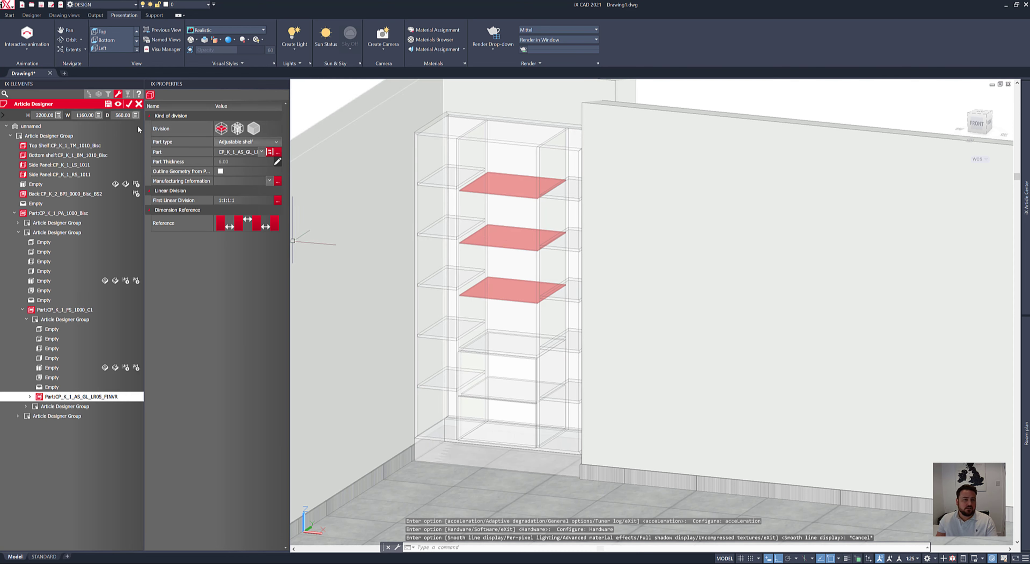
left_click(108, 105)
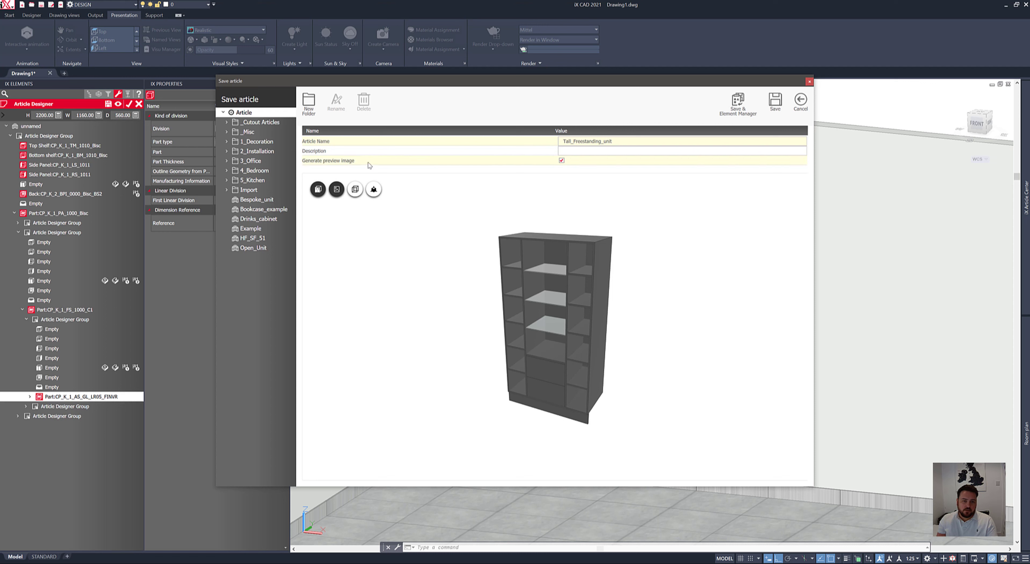
left_click_drag(568, 334, 549, 355)
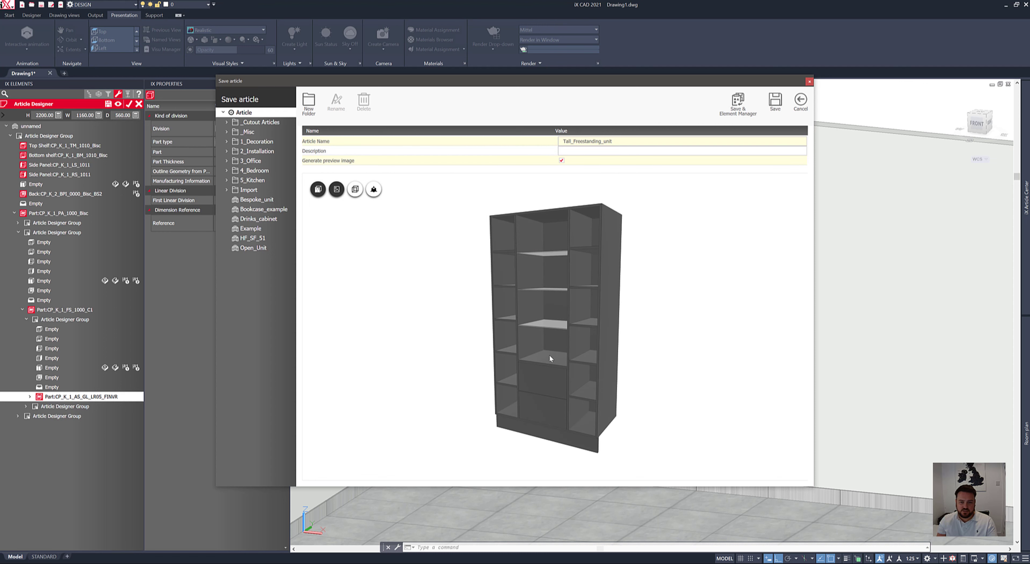
left_click(775, 102)
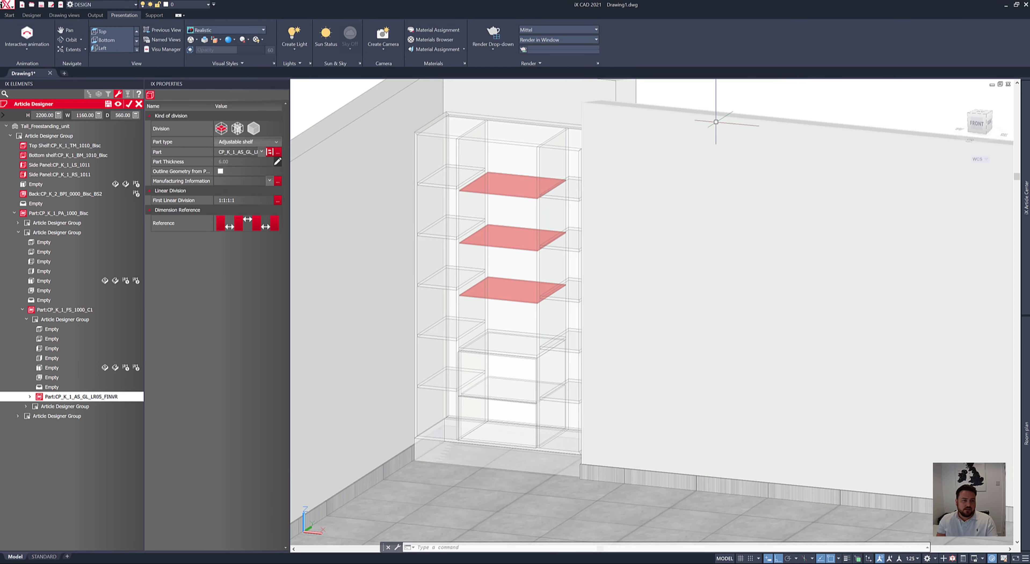
left_click(128, 105)
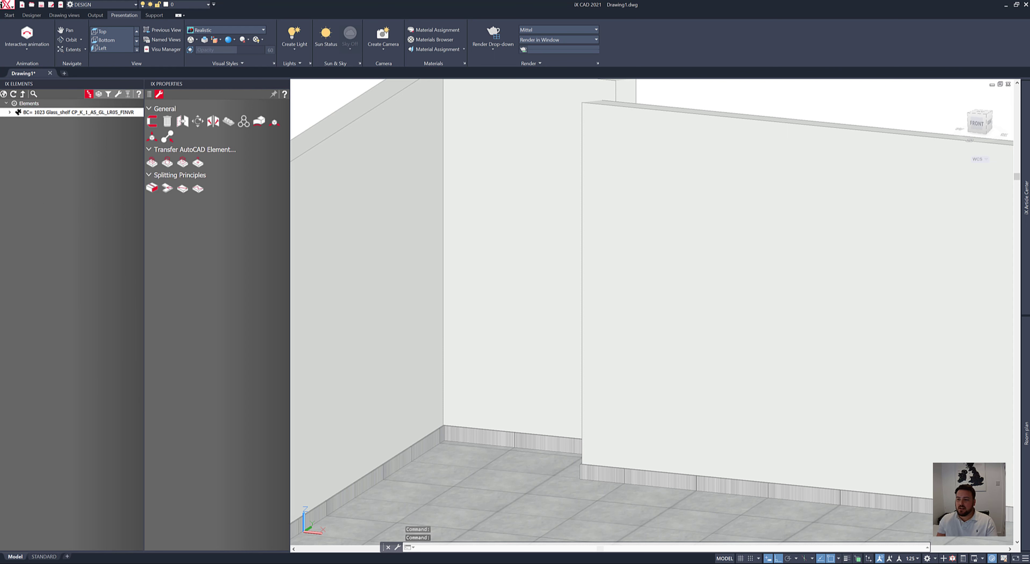
- Refresh the article library and locate the saved Tall_Freestanding_unit article
mouse_move(1024, 219)
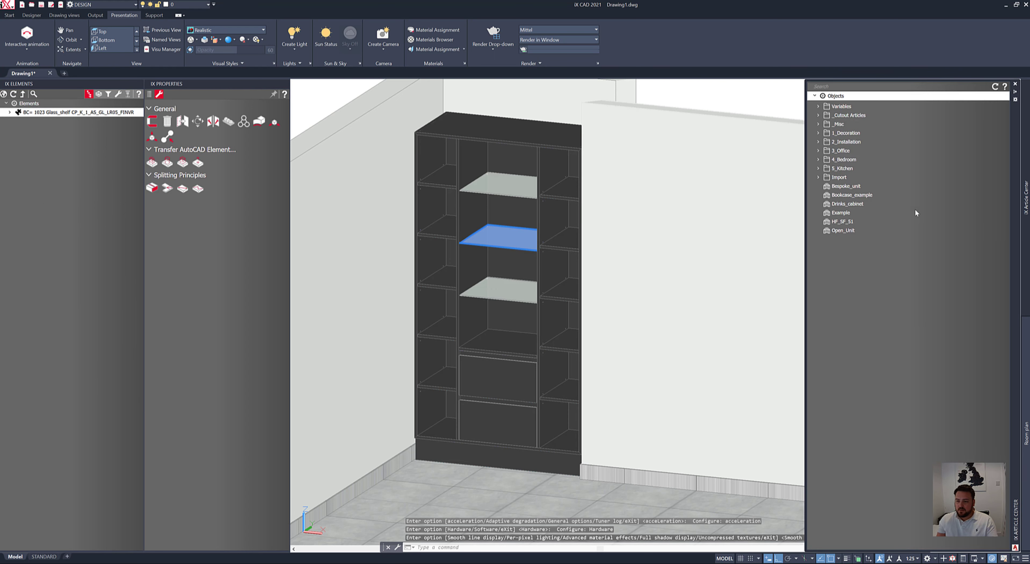
left_click(995, 88)
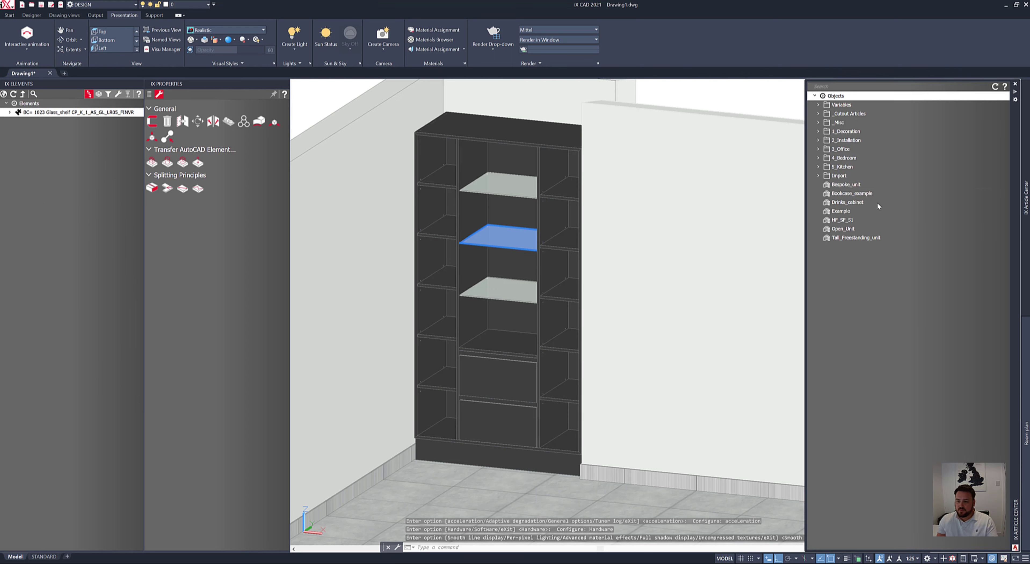
mouse_move(846, 239)
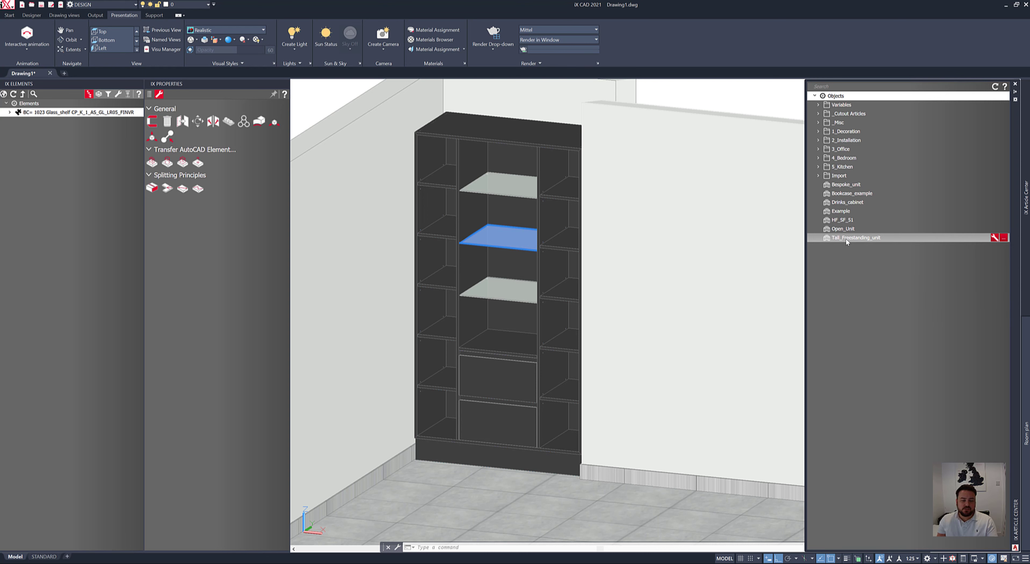
- Search the article library for b1dc and start inserting the corner base unit B1DC125R_71
scroll(686, 332, "down", 2)
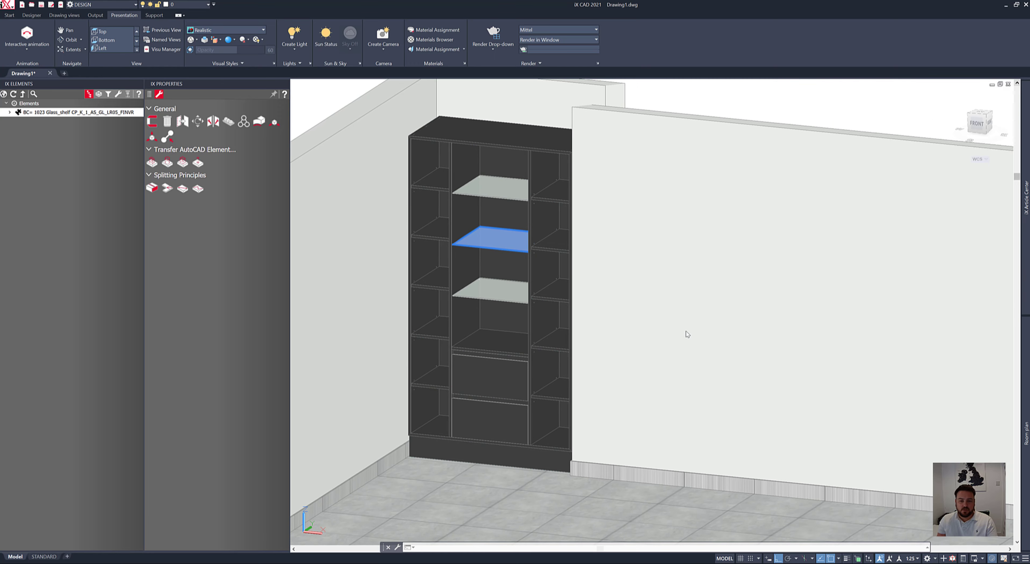
middle_click_drag(686, 331, 680, 350, "shift")
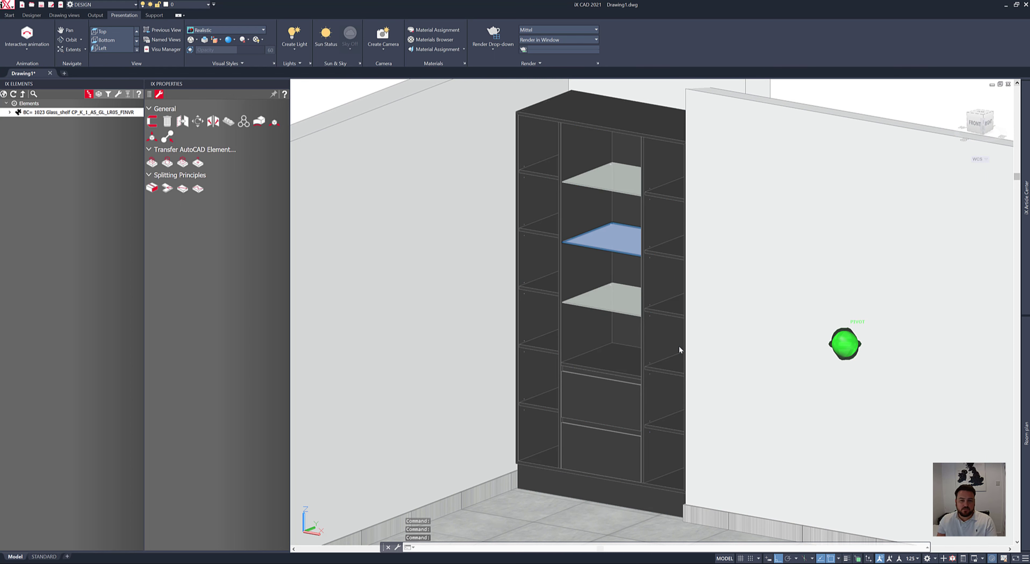
middle_click_drag(679, 347, 679, 347, "shift")
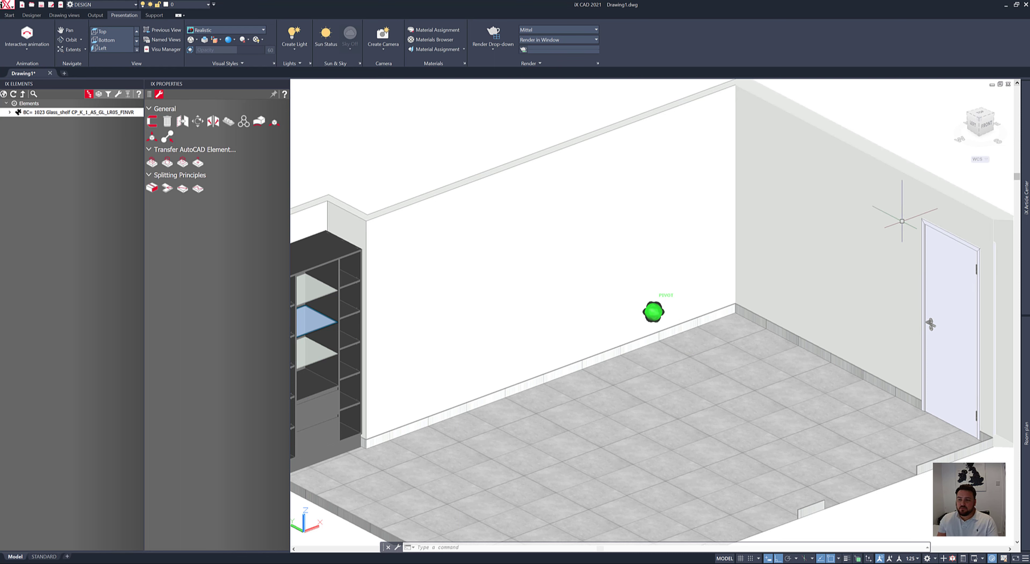
mouse_move(1026, 216)
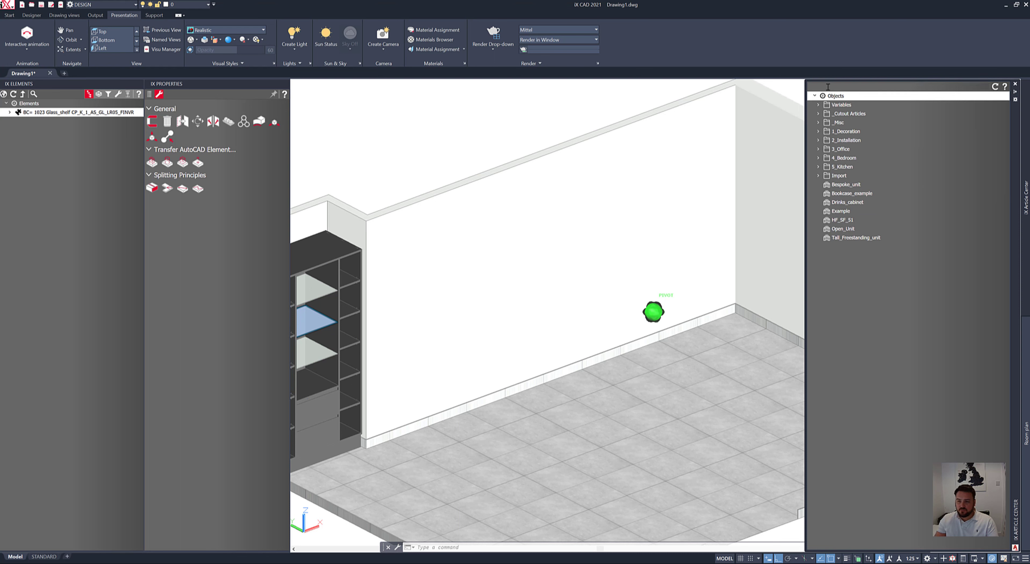
type("b1d")
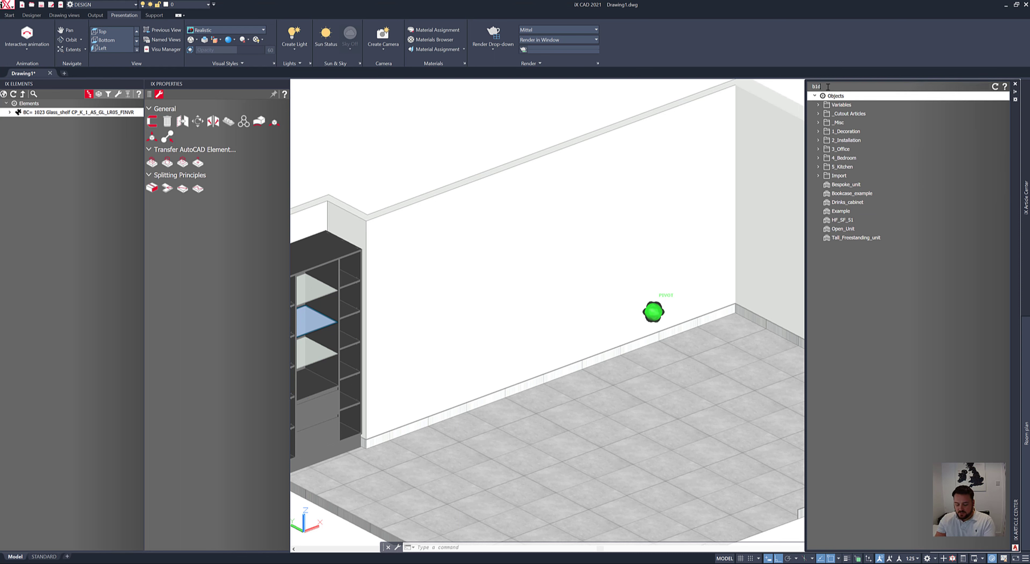
type("c")
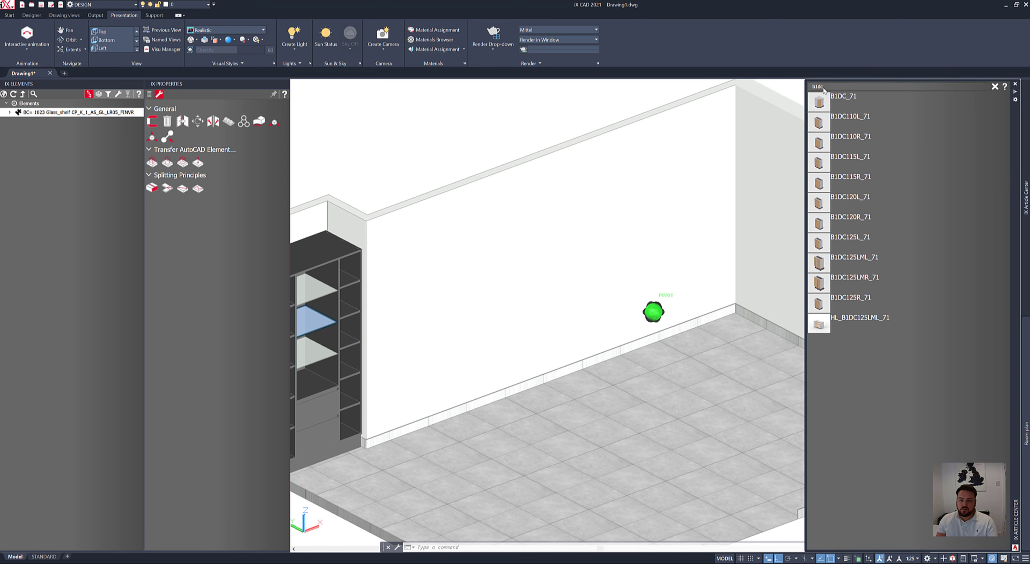
mouse_move(820, 306)
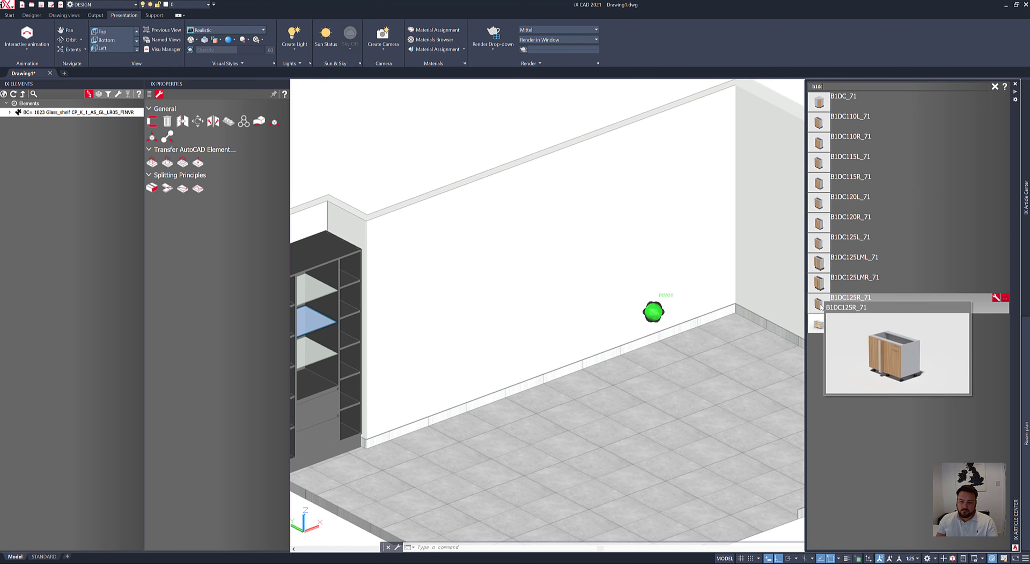
left_click(820, 306)
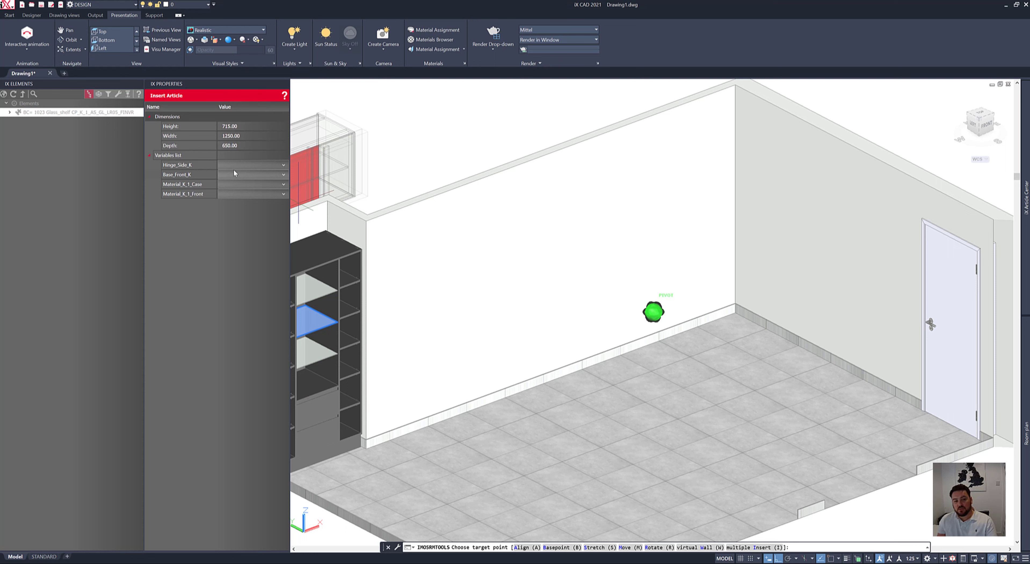
- Set Material_K_1_Case to EG_ED_H1145_ST10_Natural_Oak_19mm and place the base unit in the room corner near the door
left_click(234, 186)
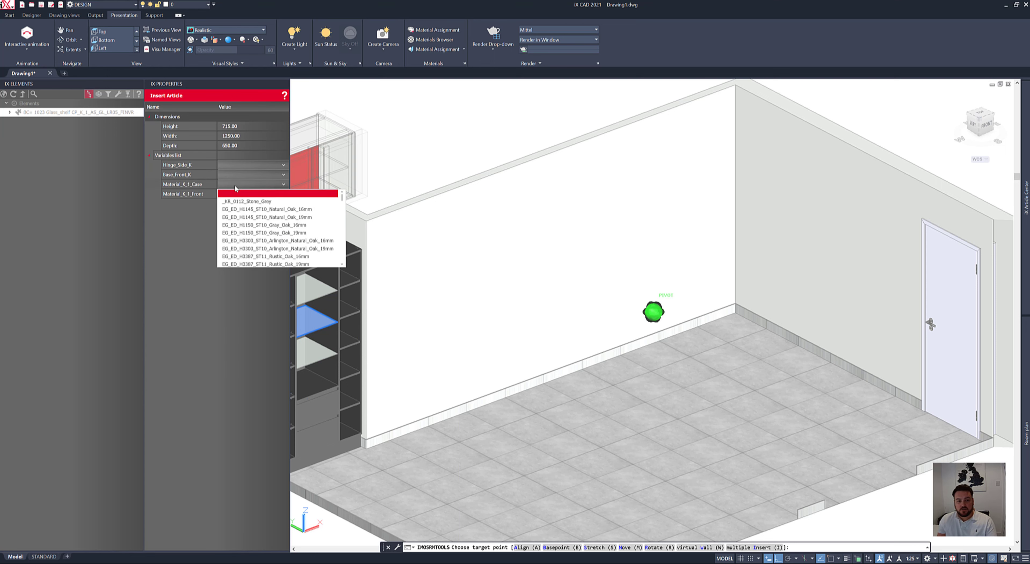
left_click(272, 218)
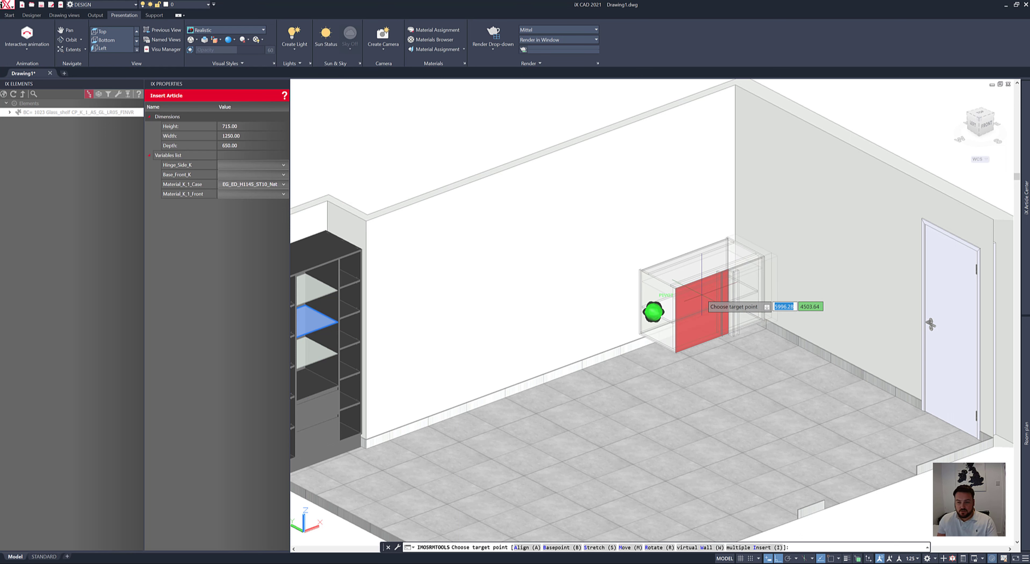
key("Escape")
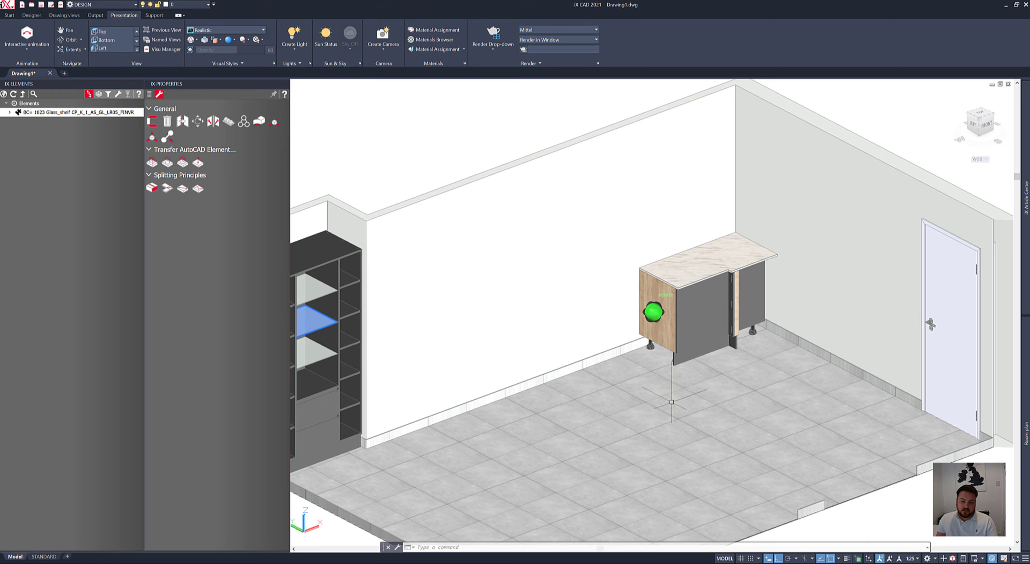
- Inspect the placed corner base unit and apply the Modus - 1 visualisation with Front elements, Fronts_edge and visualised installations
scroll(700, 304, "up", 10)
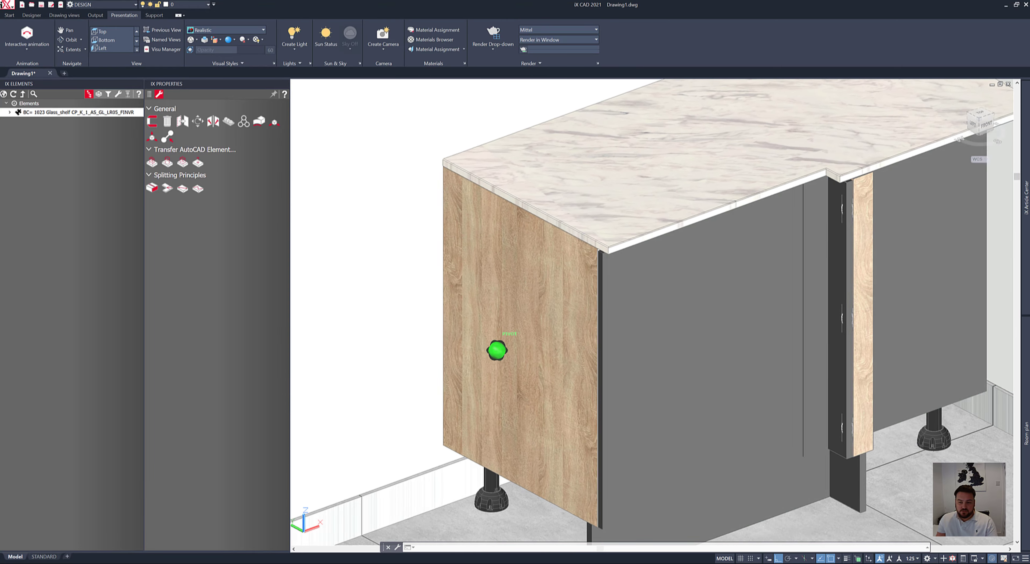
scroll(740, 312, "down", 6)
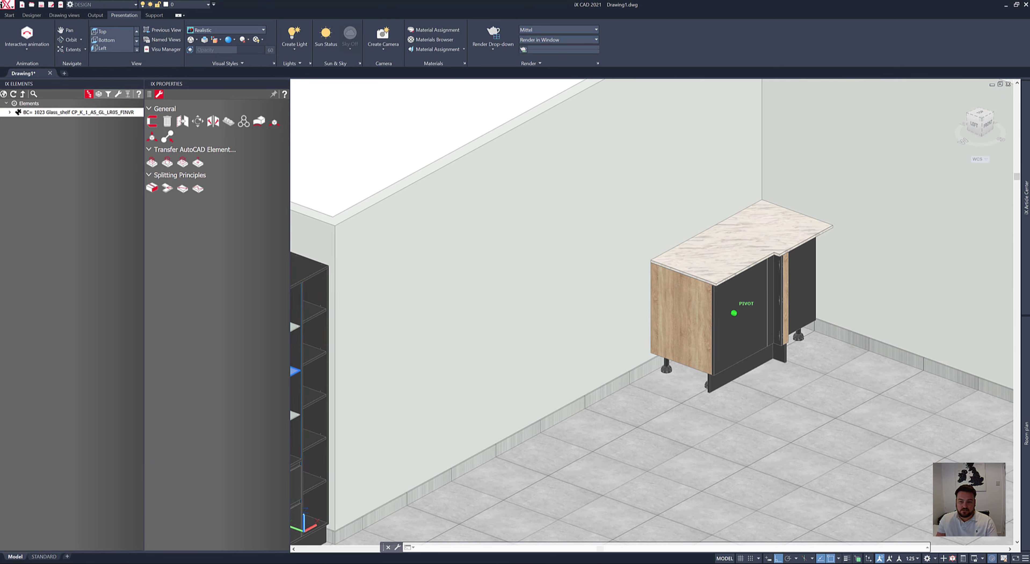
middle_click_drag(734, 313, 589, 313)
scroll(676, 310, "down", 2)
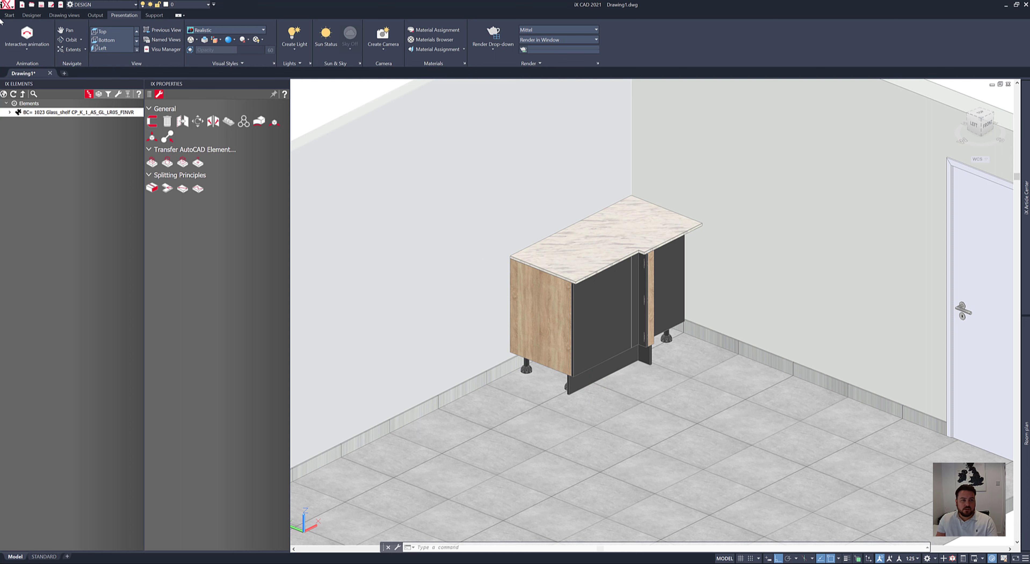
left_click(9, 14)
left_click(298, 36)
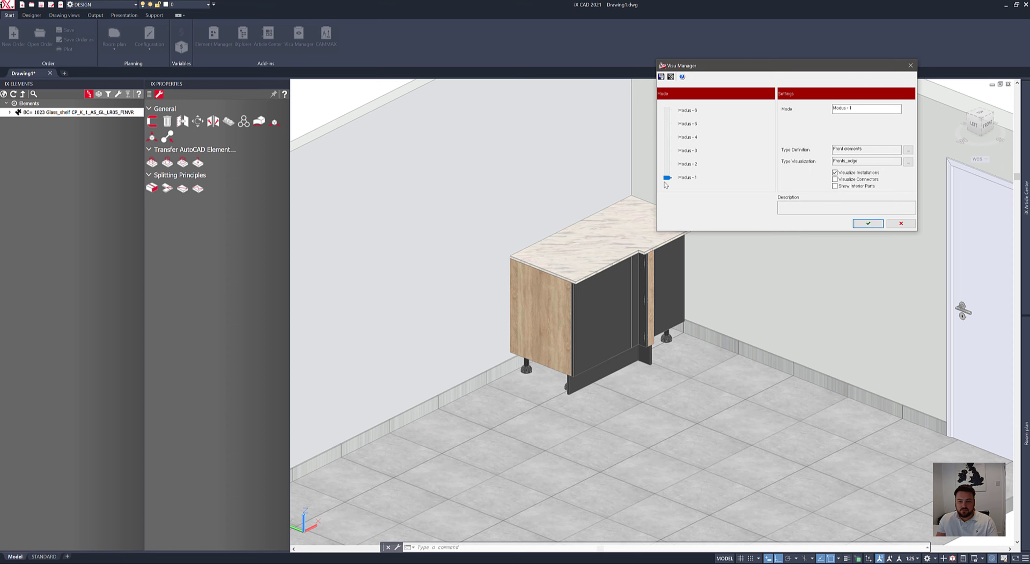
left_click(867, 223)
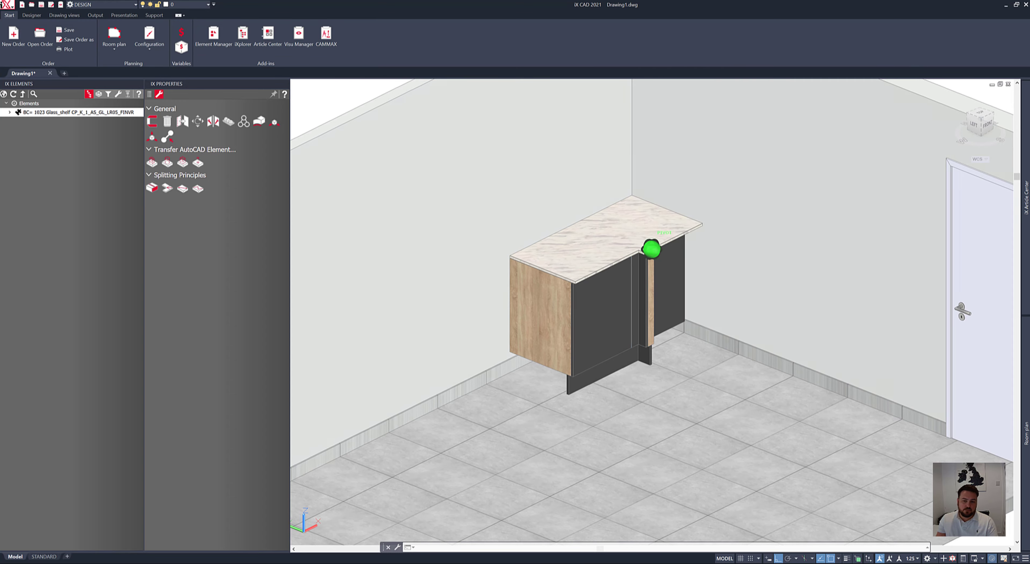
- Insert the base unit B1D against the corner unit's wood-grained end and stretch its overall width to 450 mm
middle_click_drag(487, 422, 584, 408, "shift")
mouse_move(1026, 201)
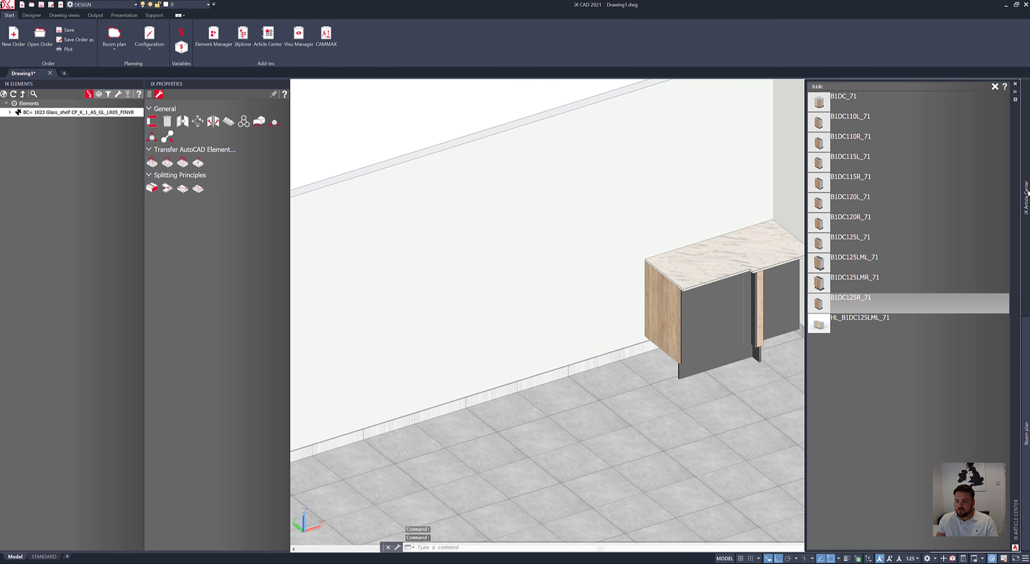
left_click(823, 86)
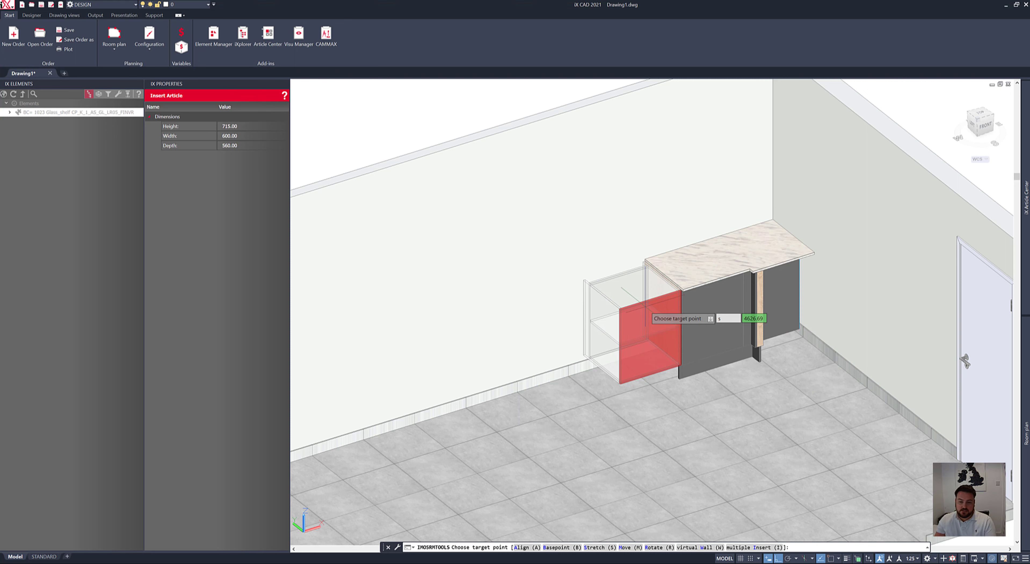
key("Return")
left_click(602, 329)
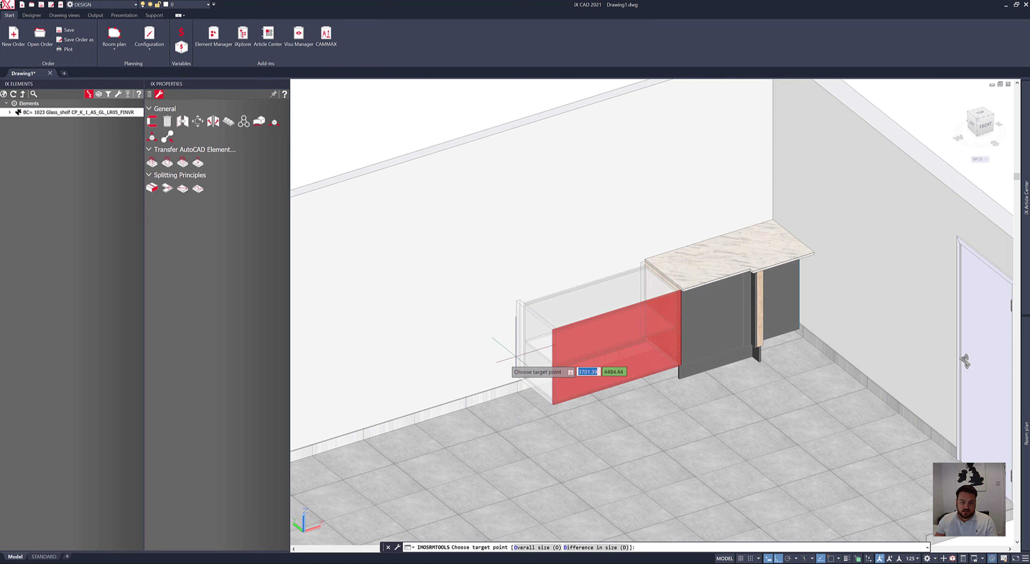
type("o")
key("Return")
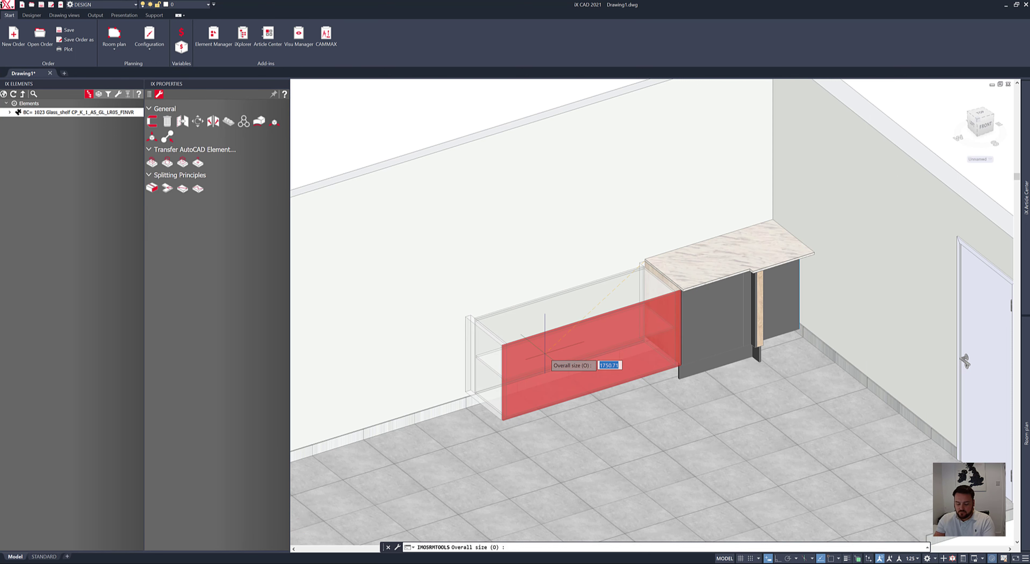
type("450")
key("Return")
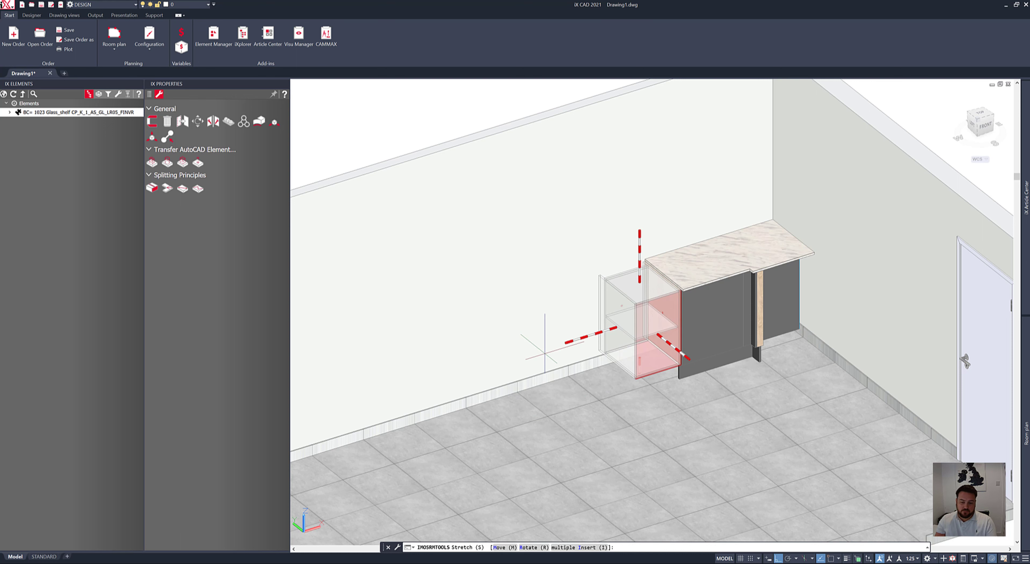
- Use multiple insert to place another 450 mm wide B1D unit against the corner unit's other end along the door wall
left_click(567, 549)
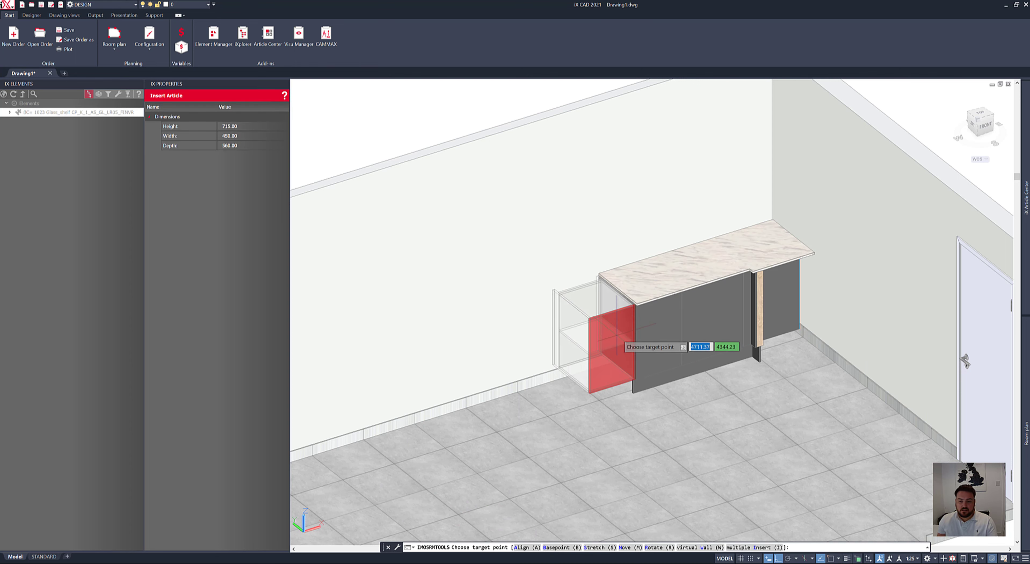
left_click(821, 341)
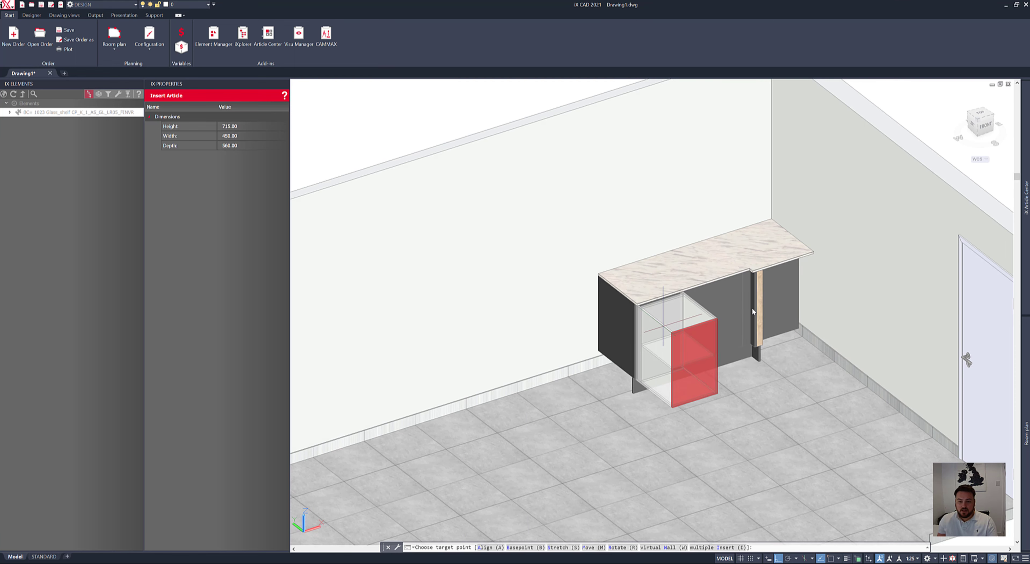
middle_click_drag(663, 326, 848, 322, "shift")
left_click(717, 285)
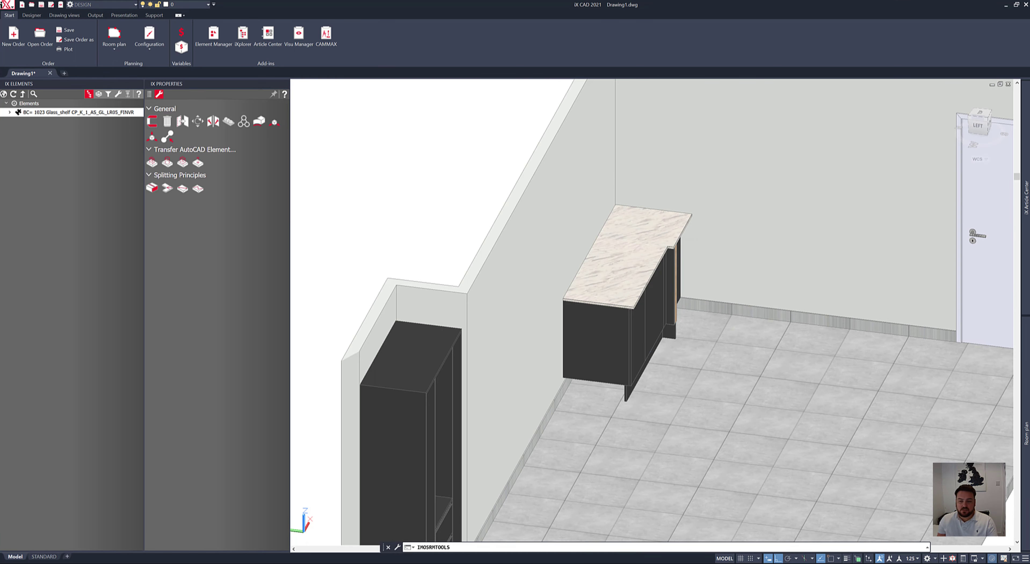
middle_click_drag(660, 415, 566, 416, "shift")
scroll(652, 312, "up", 3)
middle_click_drag(651, 312, 609, 309, "shift")
middle_click_drag(652, 432, 773, 377, "shift")
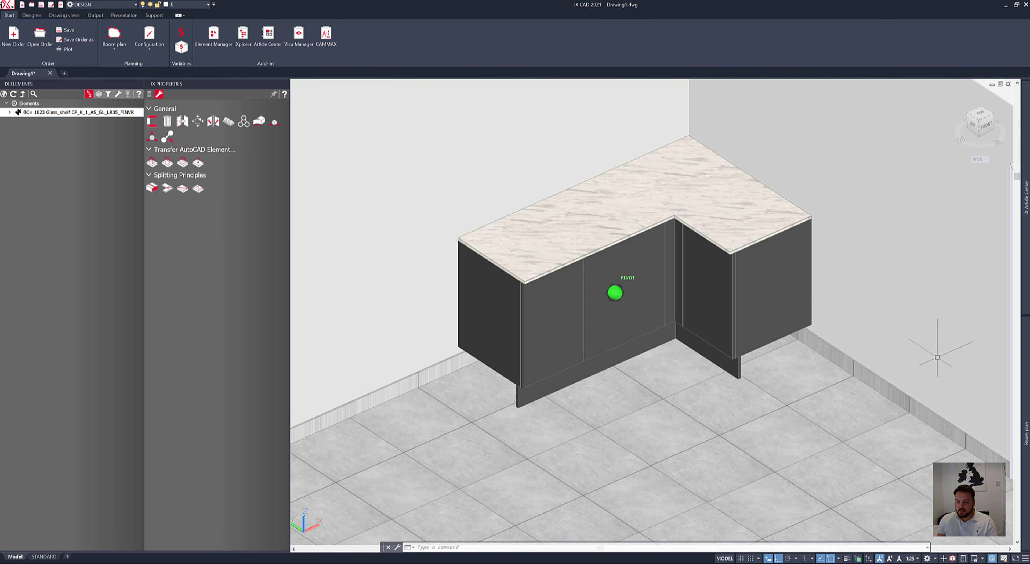
- Search the article library for b2d and try to insert the two-door unit B2D_71
mouse_move(1026, 266)
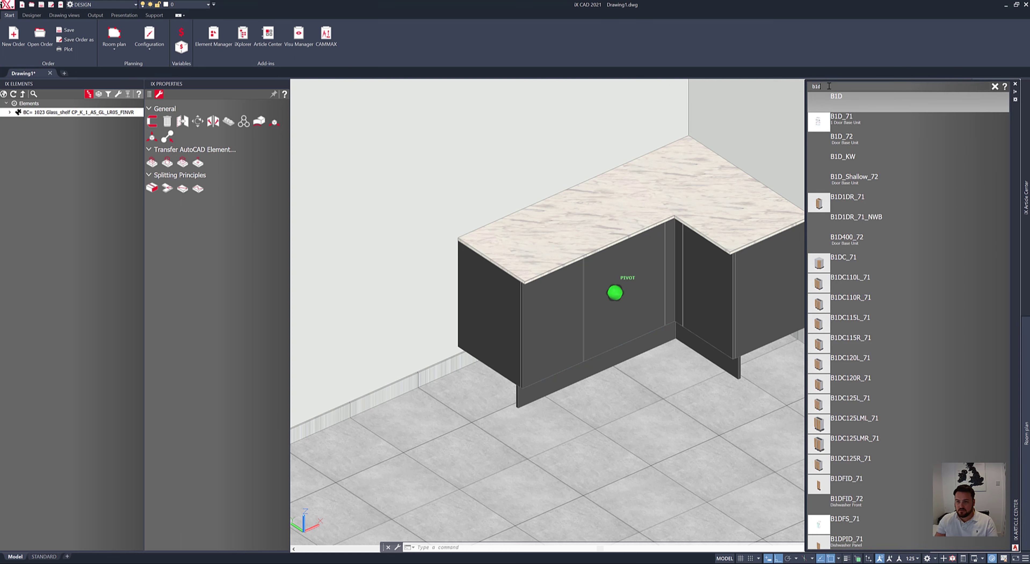
key("BackSpace")
type("b")
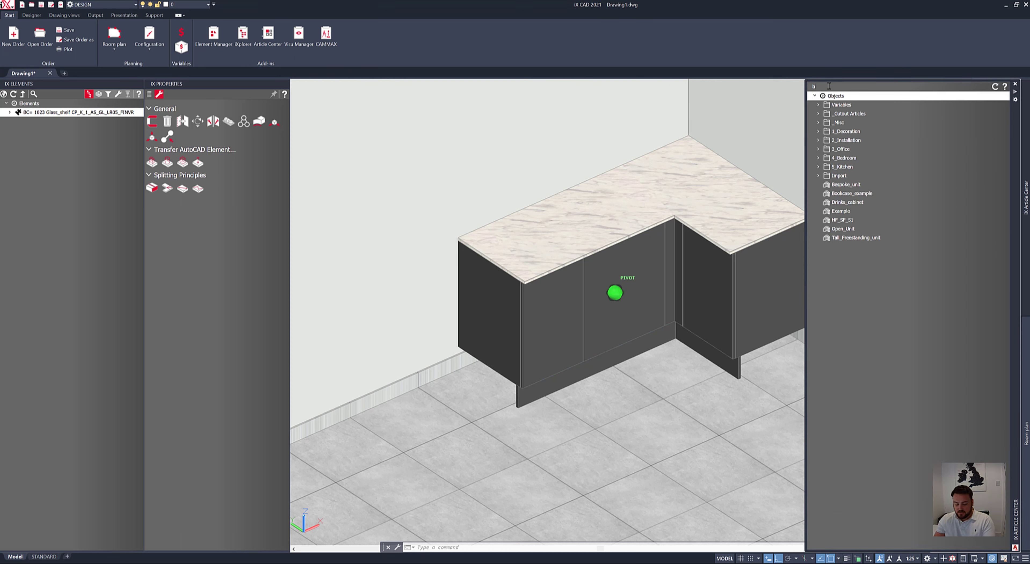
key("Return")
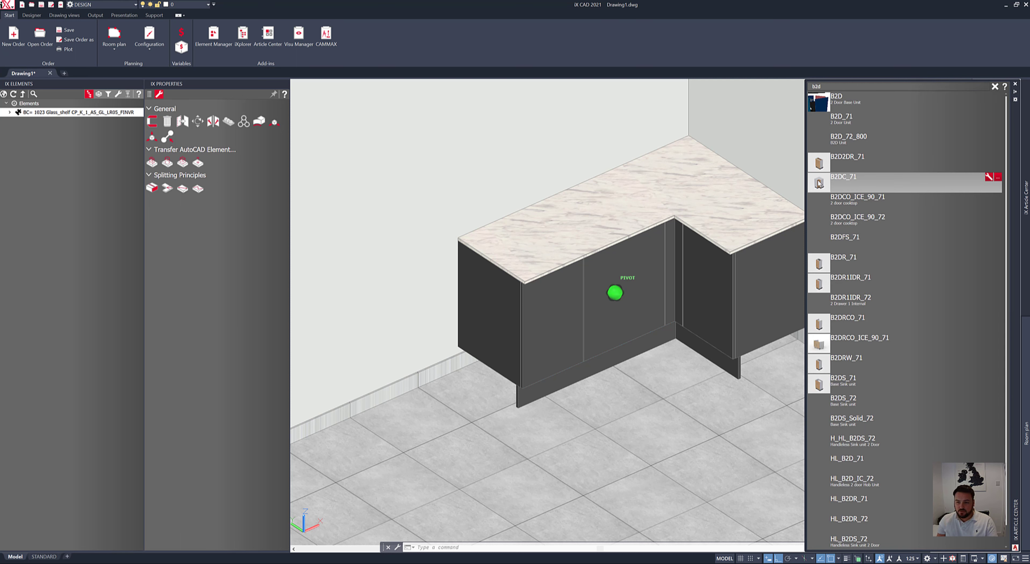
mouse_move(822, 165)
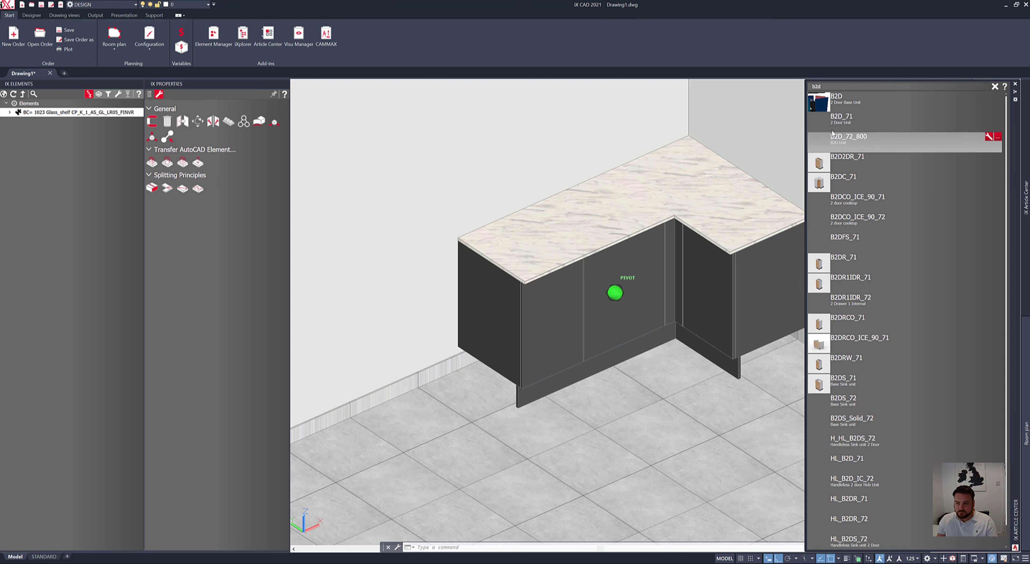
double_click(824, 121)
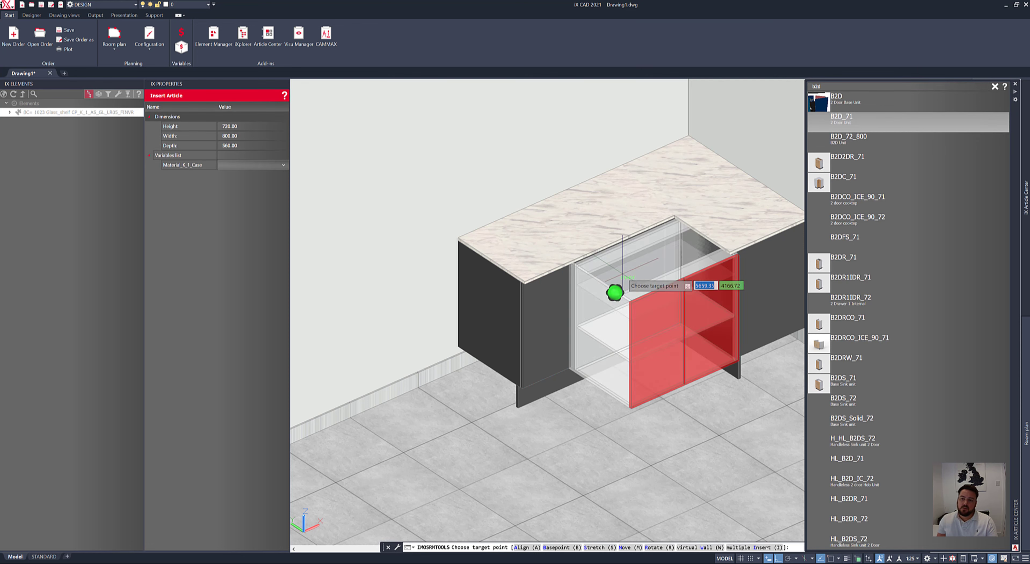
key("Escape")
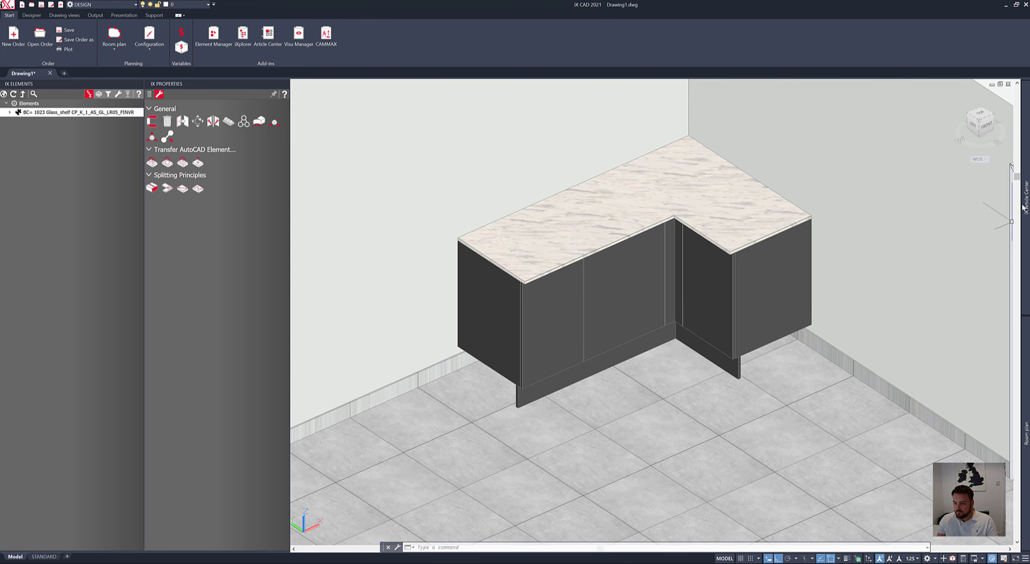
- Start inserting the drawer unit B2DR_71 at the free end of the run and set its basepoint to the lower rear outer corner
mouse_move(1023, 207)
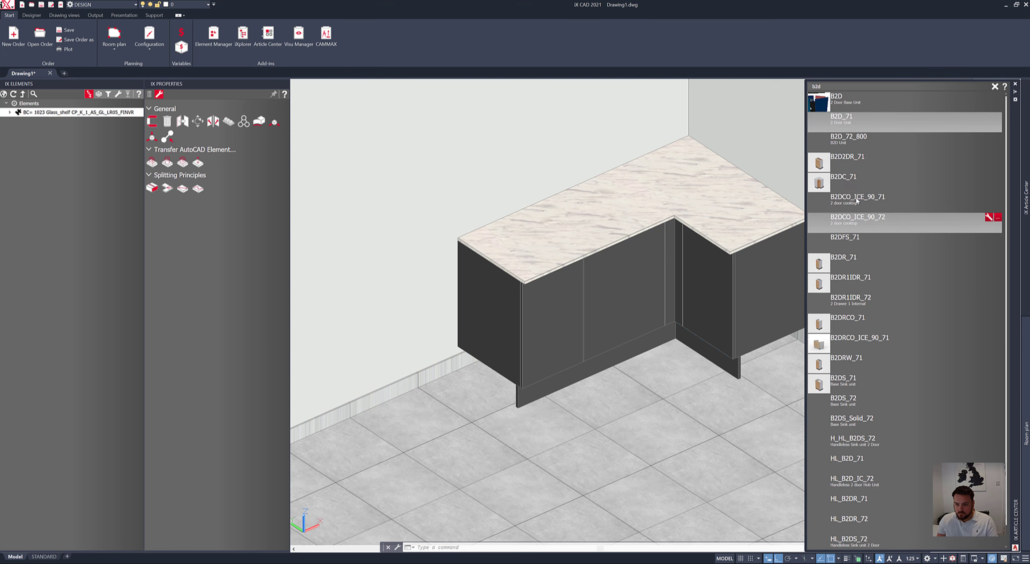
mouse_move(846, 164)
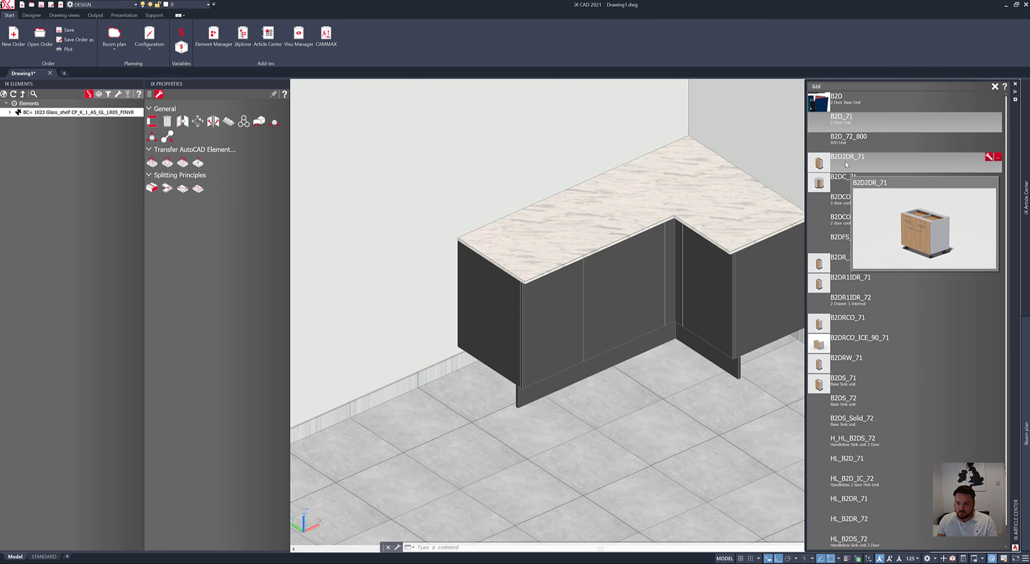
double_click(819, 264)
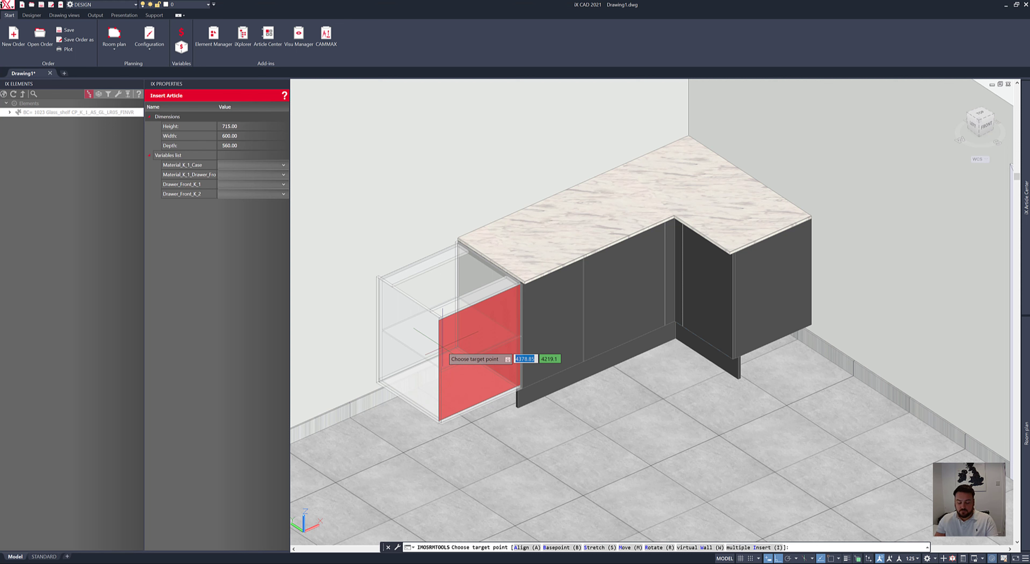
type("b")
key("Return")
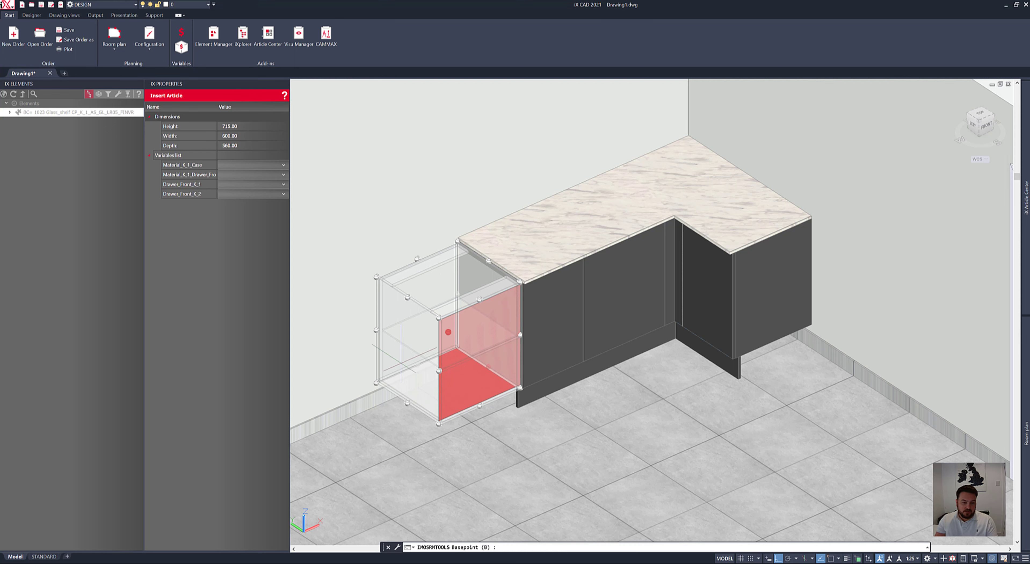
left_click(376, 382)
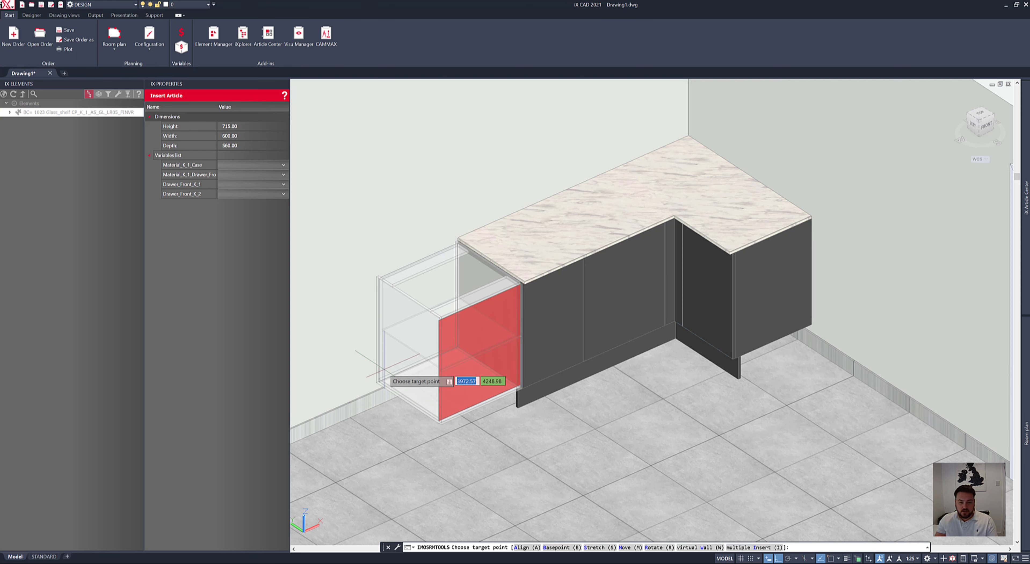
- Move the B2DR_71 drawer unit by a distance along the wall to leave a gap beside the run, and finish placing it
key("Return")
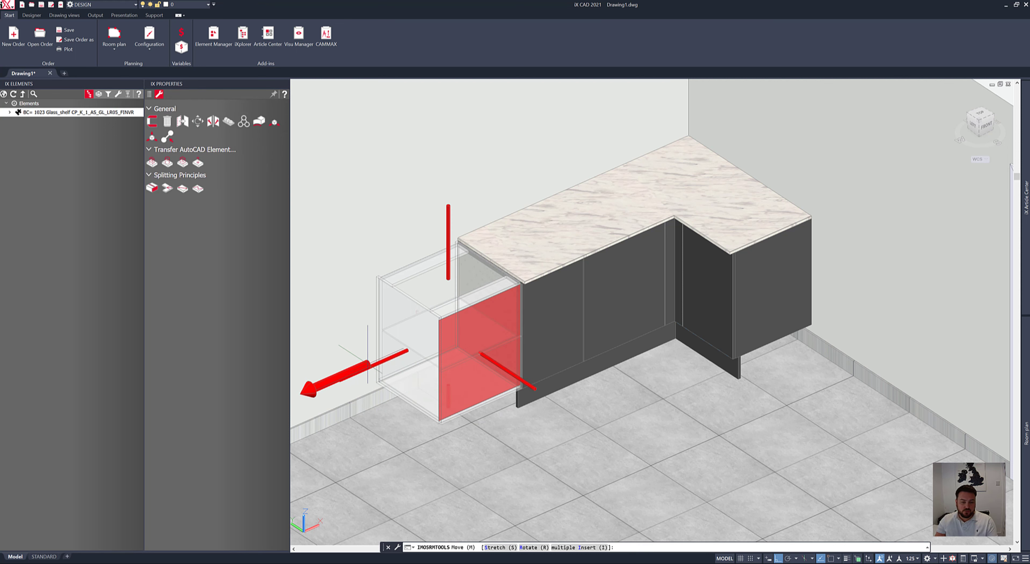
left_click(311, 387)
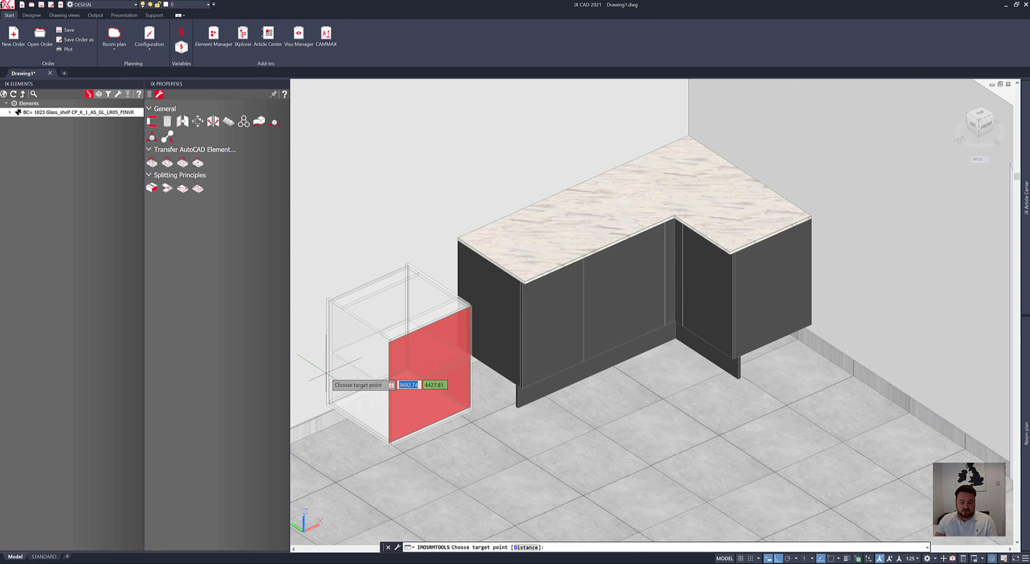
key("Return")
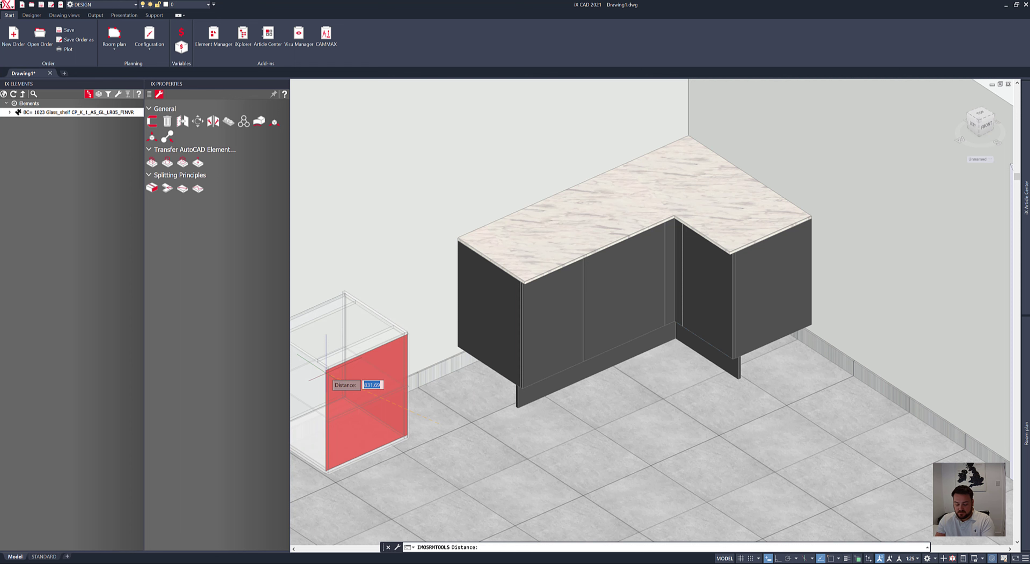
key("Return")
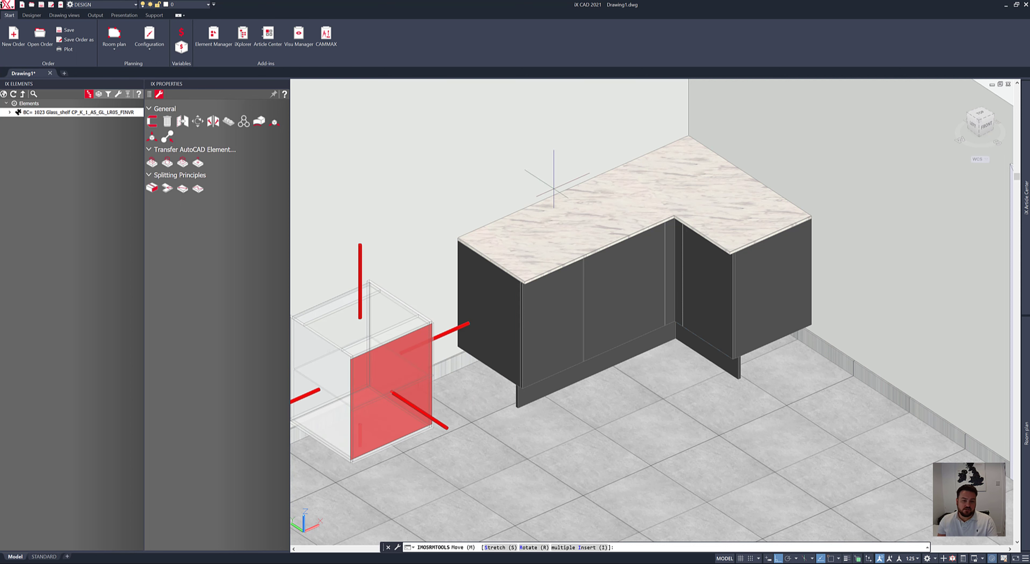
middle_click_drag(520, 267, 664, 225)
right_click(734, 408)
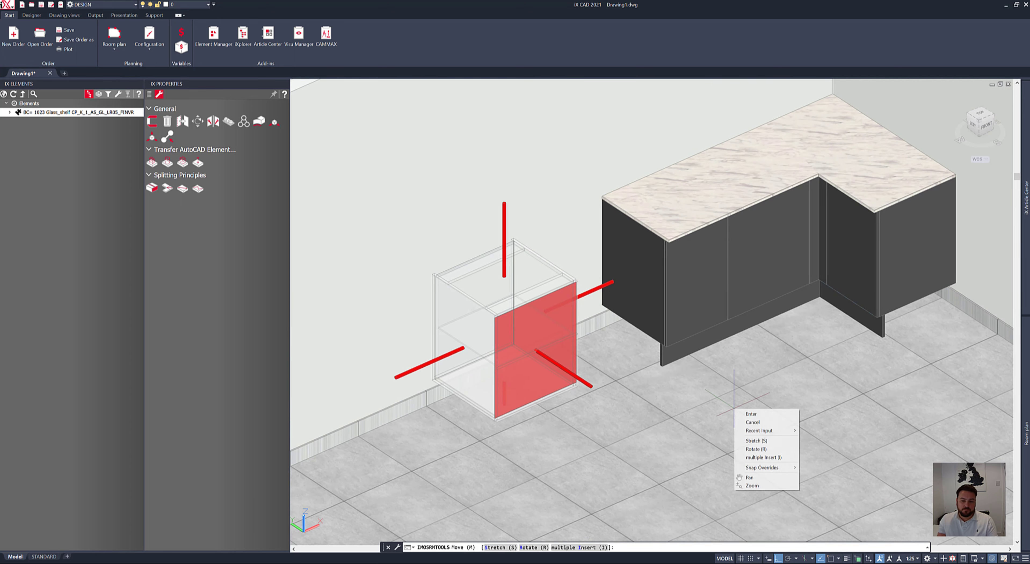
left_click(748, 413)
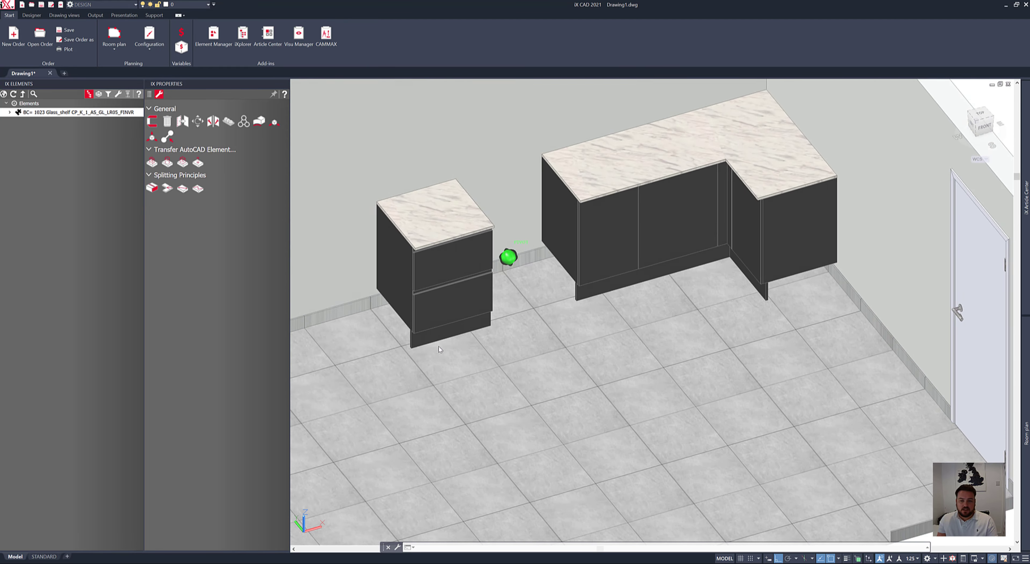
- Duplicate the freestanding drawer unit and place the copy against the end of the base unit run along the door wall
left_click(31, 15)
left_click(125, 49)
left_click(135, 117)
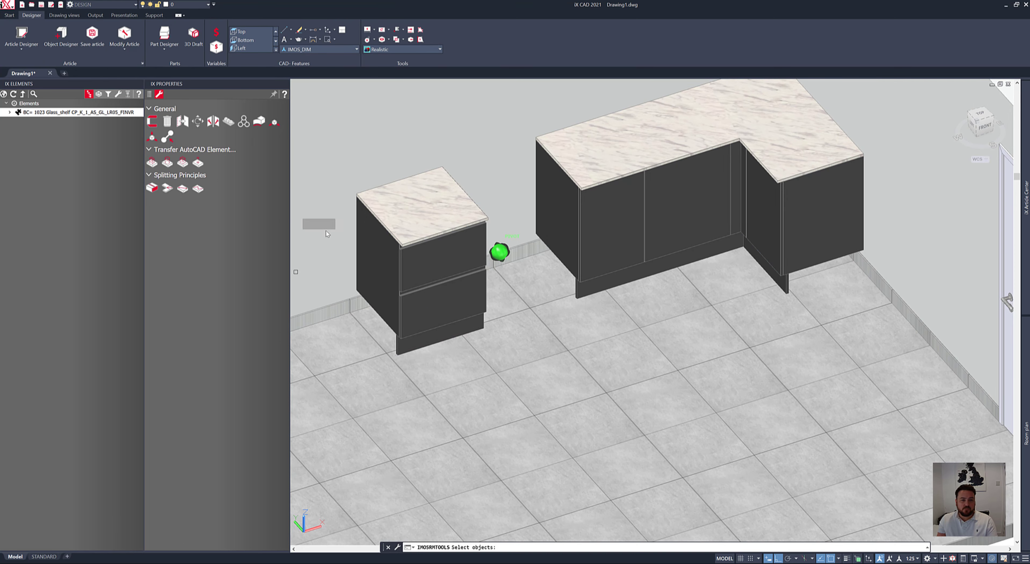
left_click(400, 275)
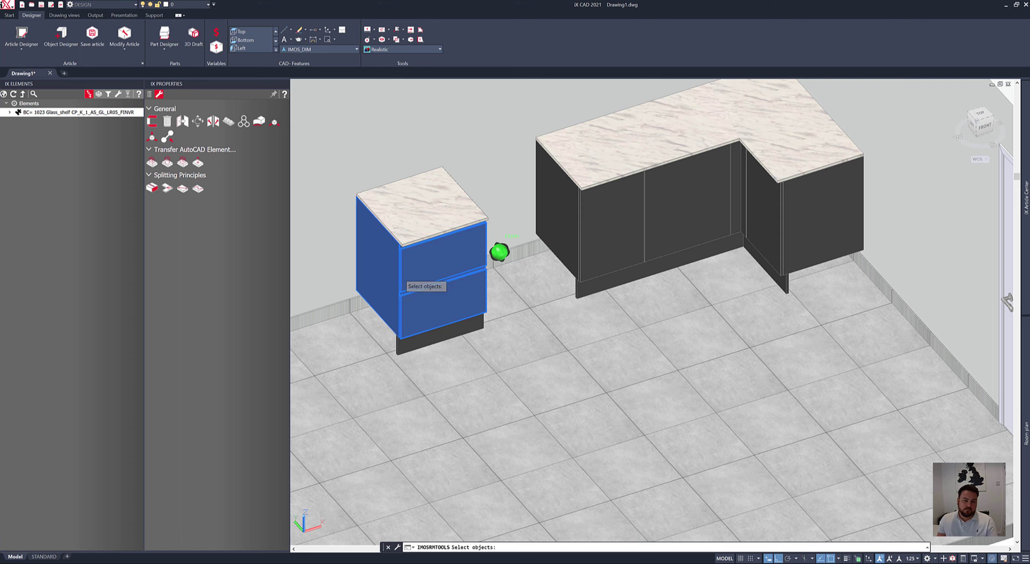
key("Return")
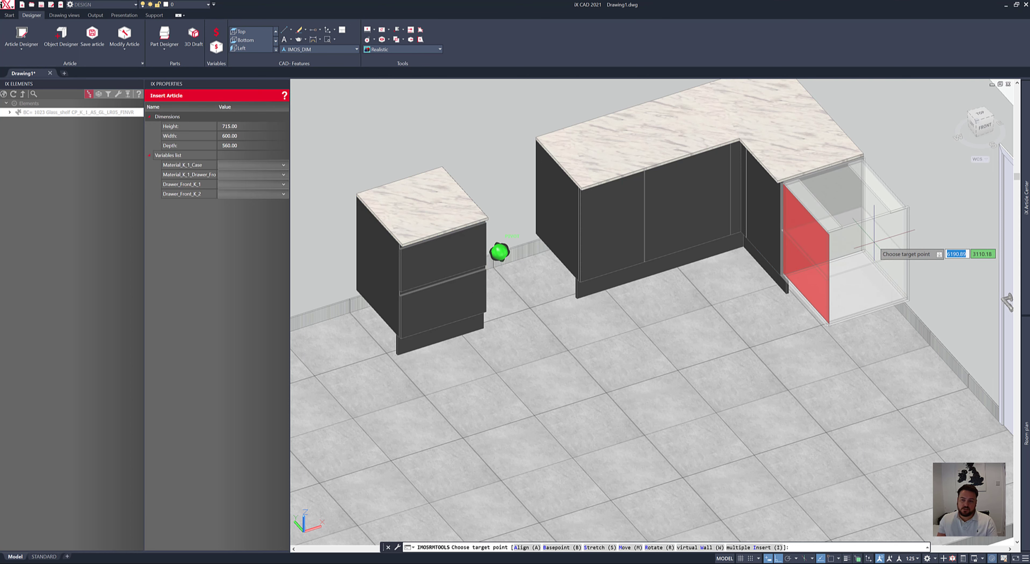
left_click(874, 242)
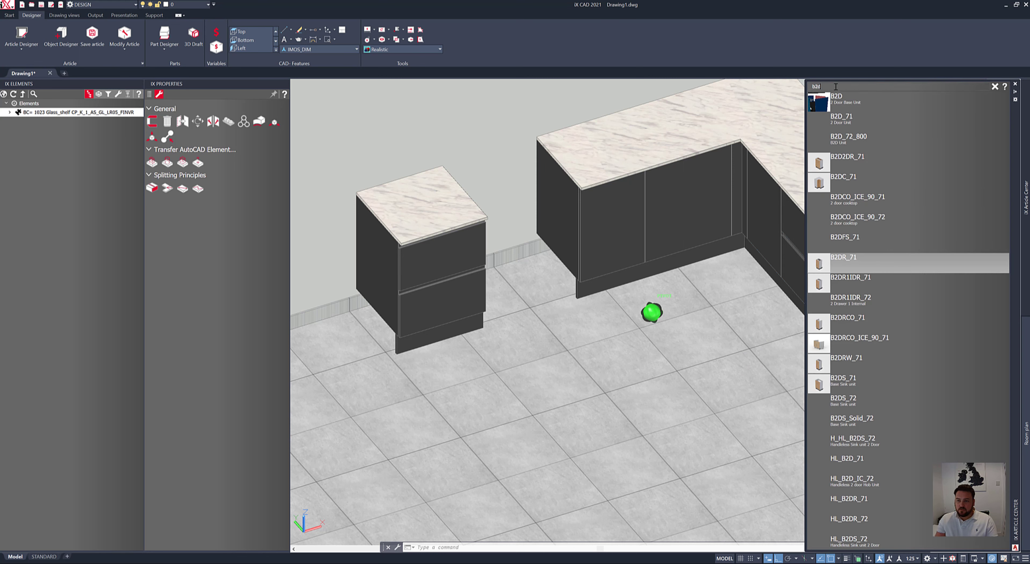
- Search the article library for vp_ and insert the VP_BC_71 panel on the end of the base unit run facing the gap
key("BackSpace")
key("BackSpace")
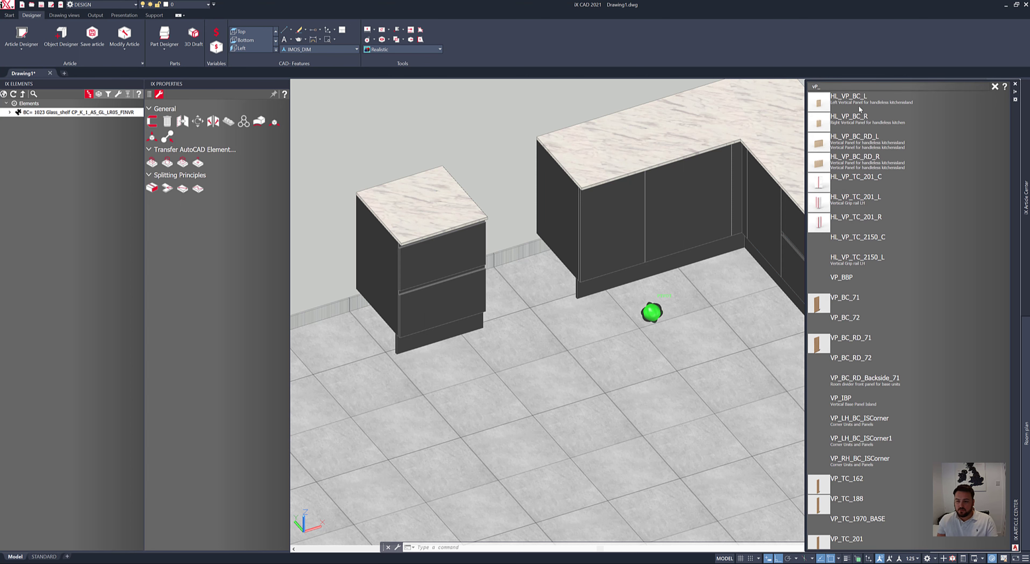
double_click(831, 304)
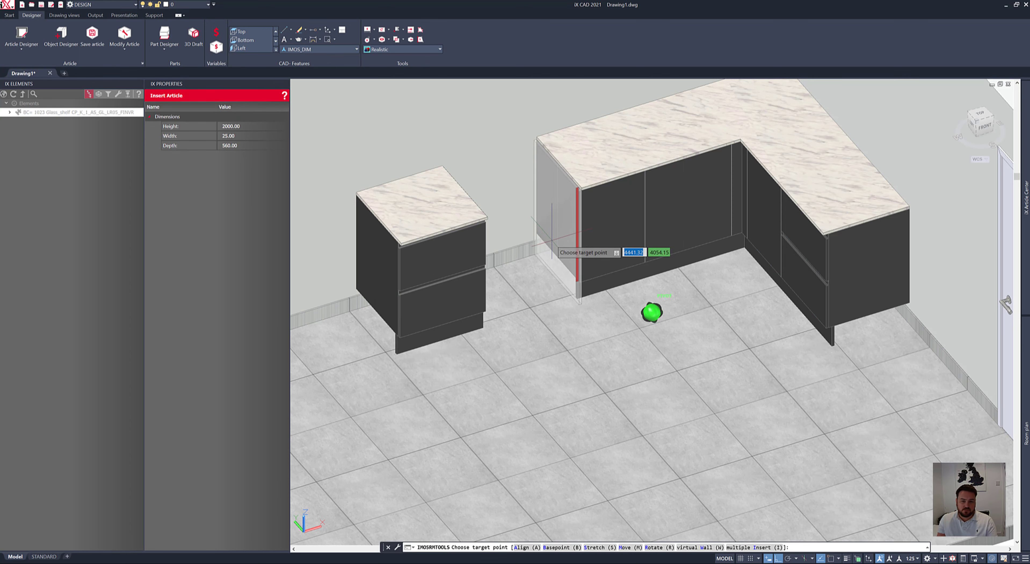
left_click(550, 256)
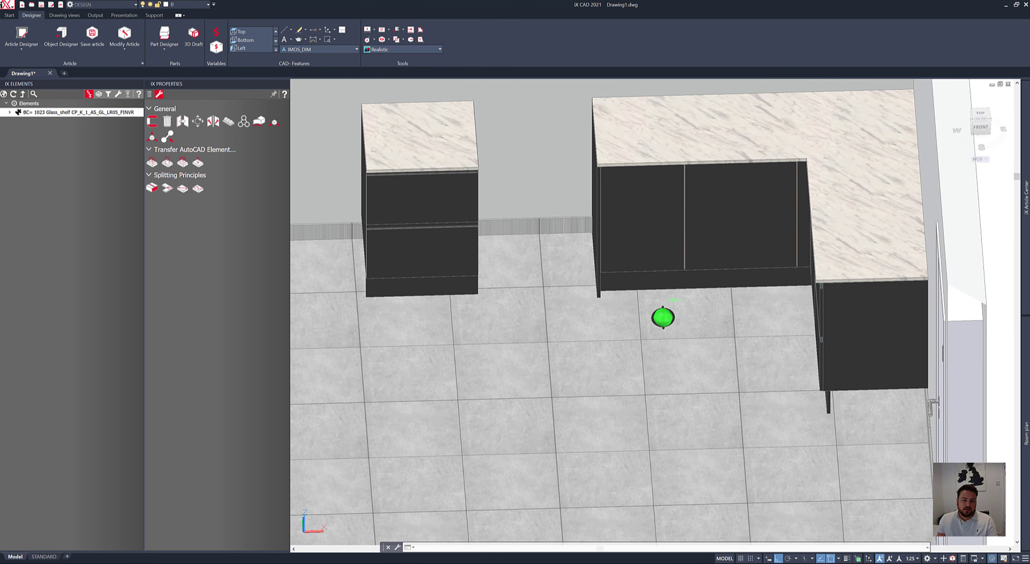
- Copy the VP_BC_71 end panel onto the side of the freestanding drawer unit that faces the gap
right_click(547, 315)
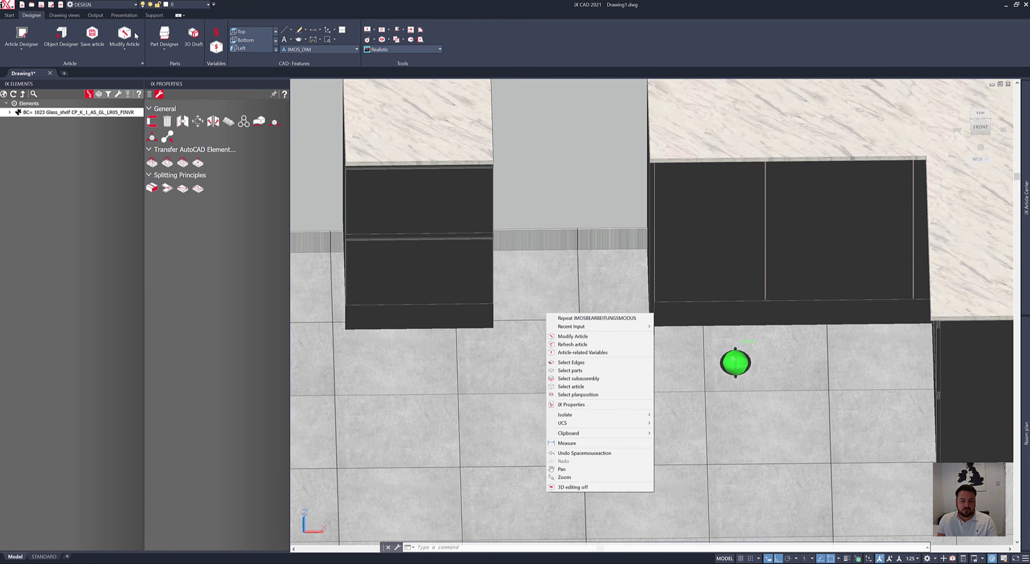
left_click(125, 48)
left_click(140, 111)
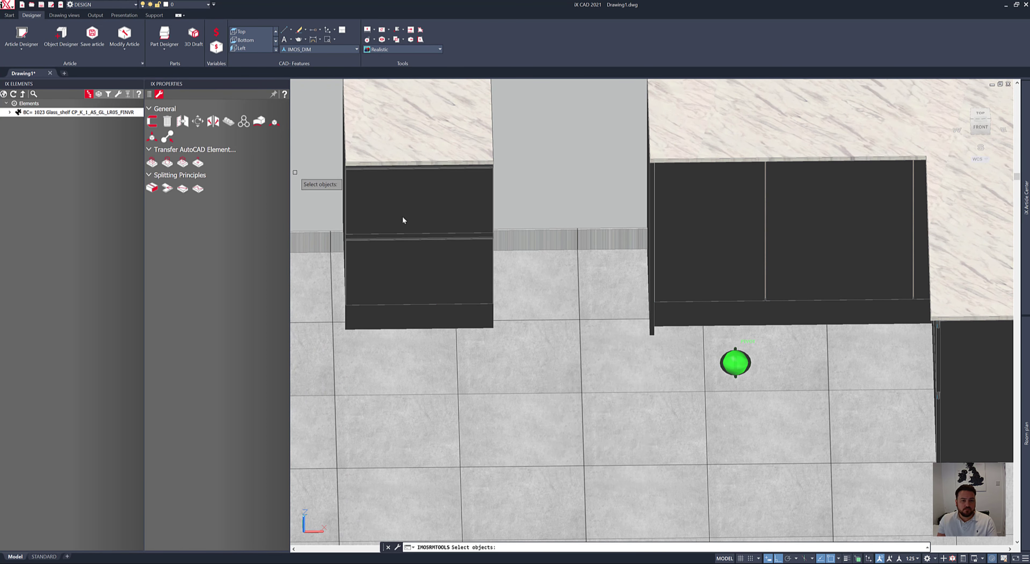
left_click(650, 318)
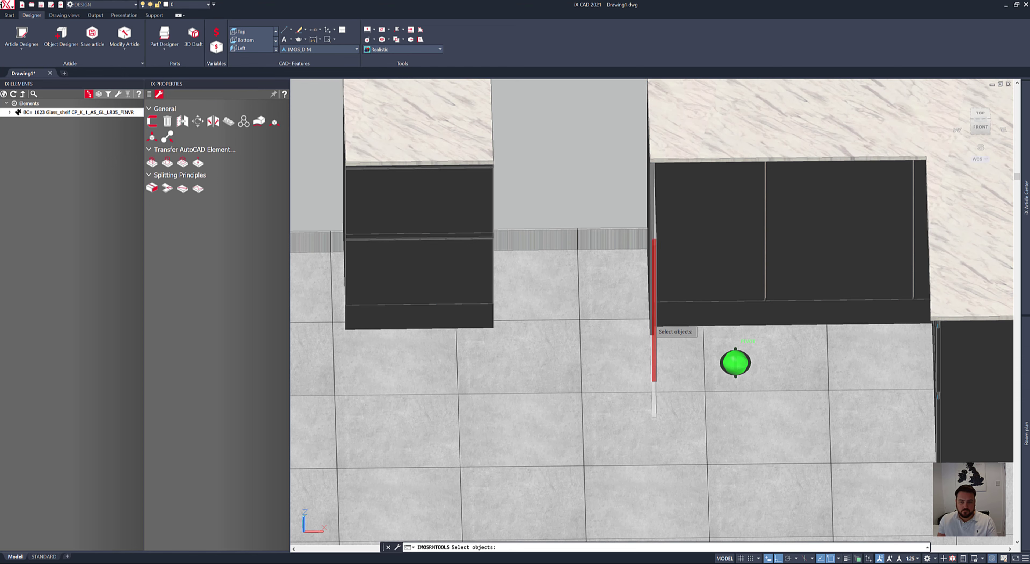
left_click(502, 248)
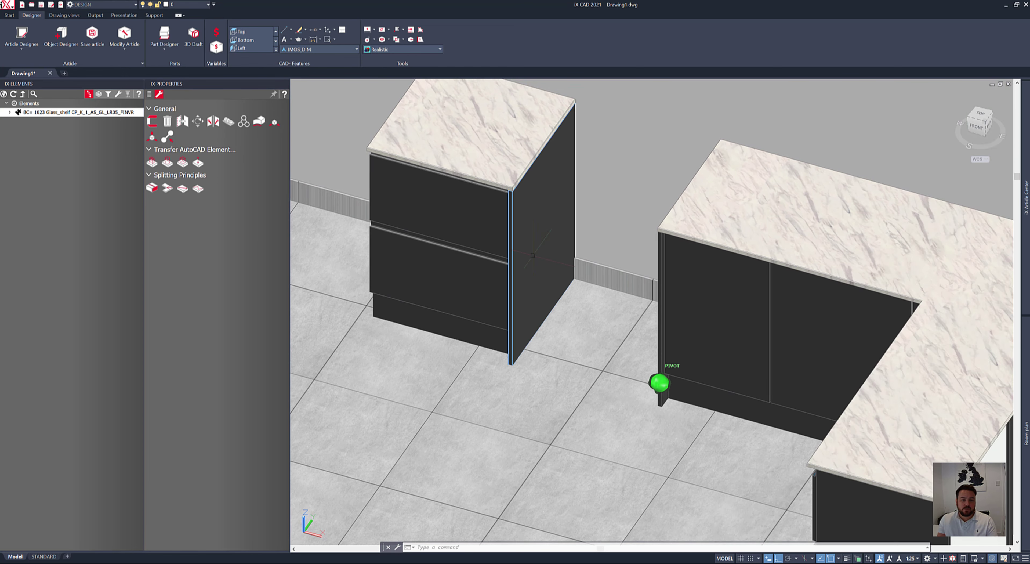
- Copy the VP_BC_71 panel onto the outer side of the freestanding drawer unit, away from the gap
left_click(125, 49)
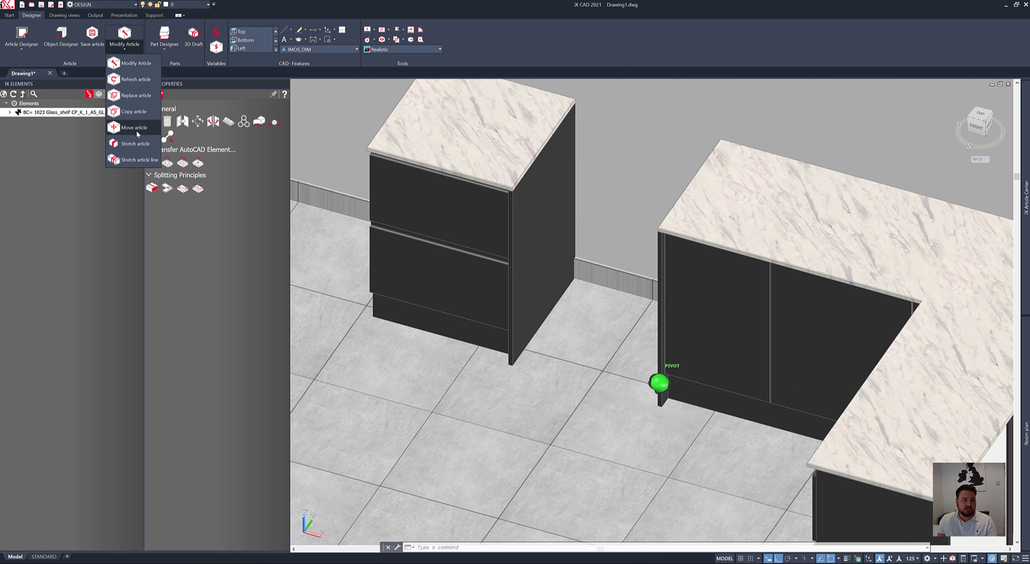
left_click(133, 115)
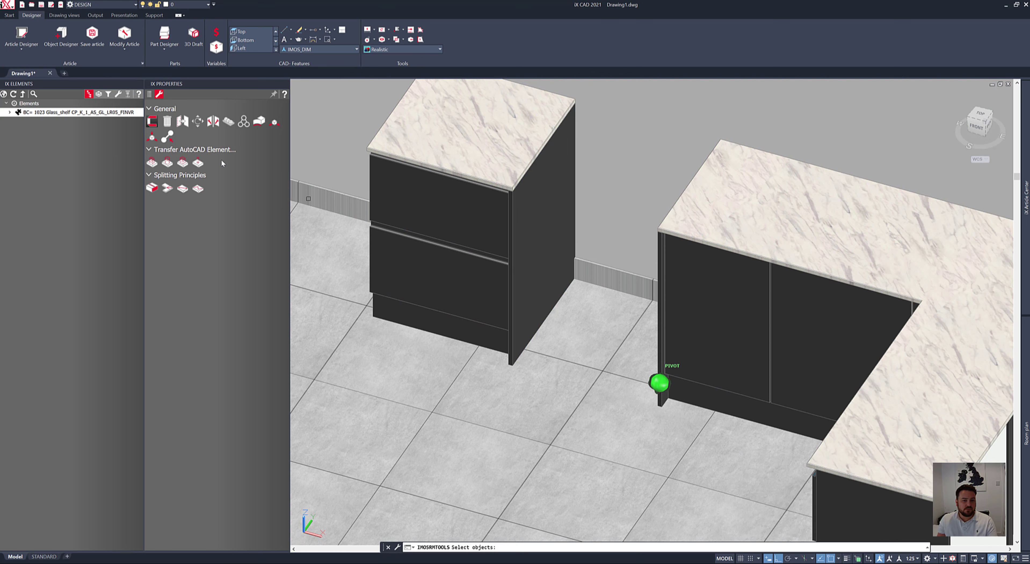
left_click(541, 323)
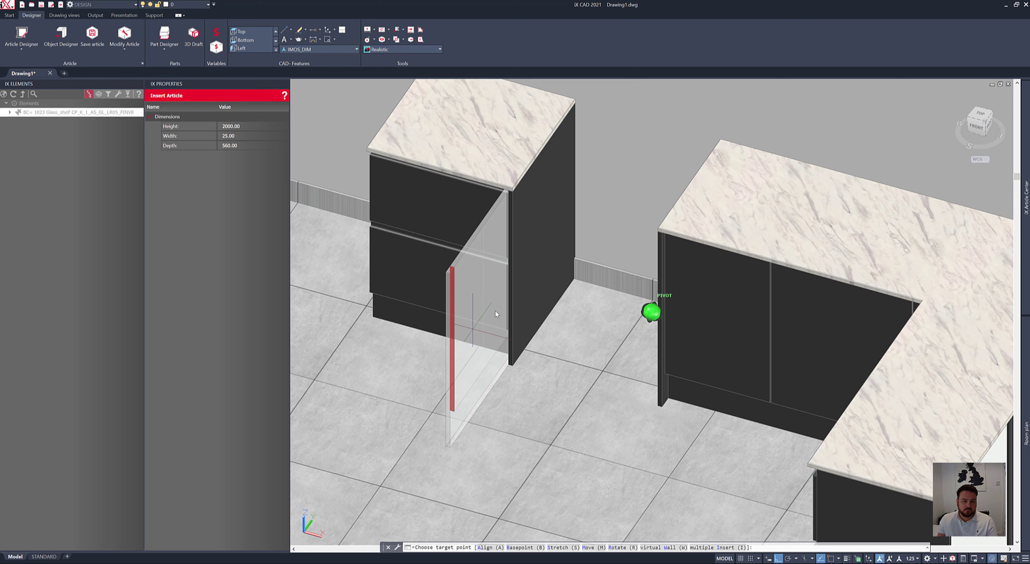
middle_click_drag(473, 328, 495, 310, "shift")
left_click(677, 476)
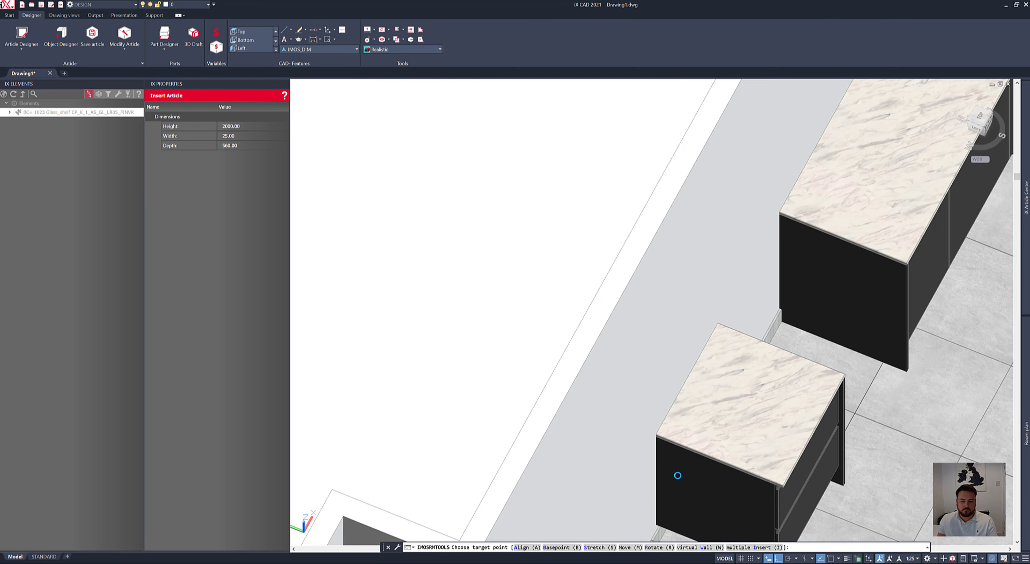
middle_click_drag(678, 475, 665, 332)
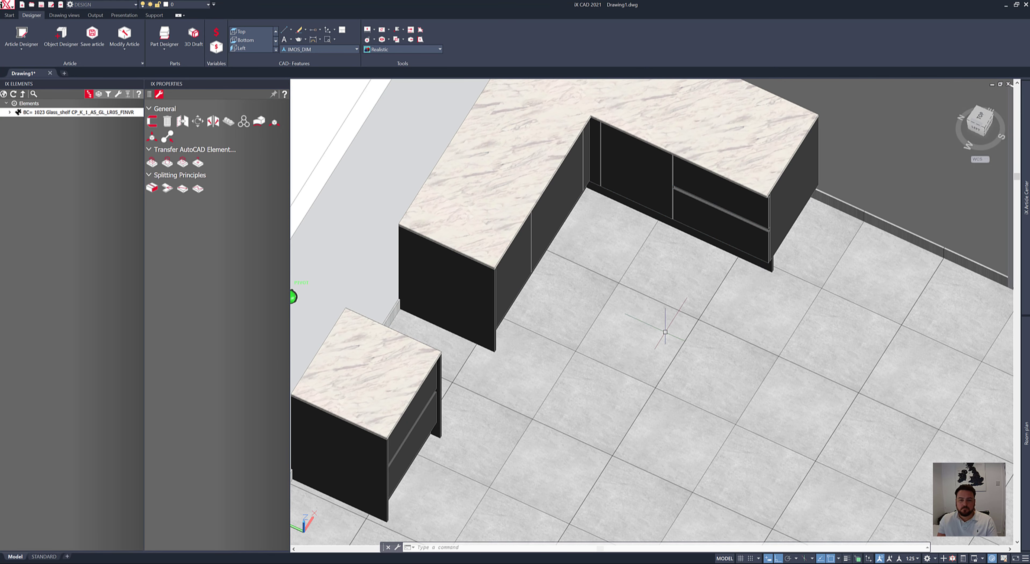
- Copy a VP_BC_71 end panel onto the exposed end of the base unit run along the door wall
left_click(124, 47)
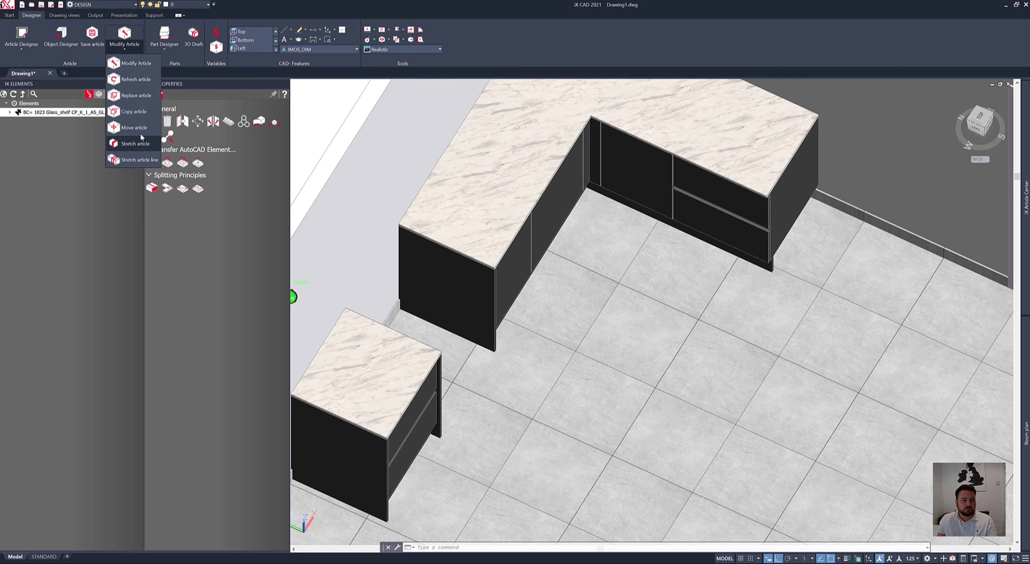
left_click(134, 112)
left_click(468, 296)
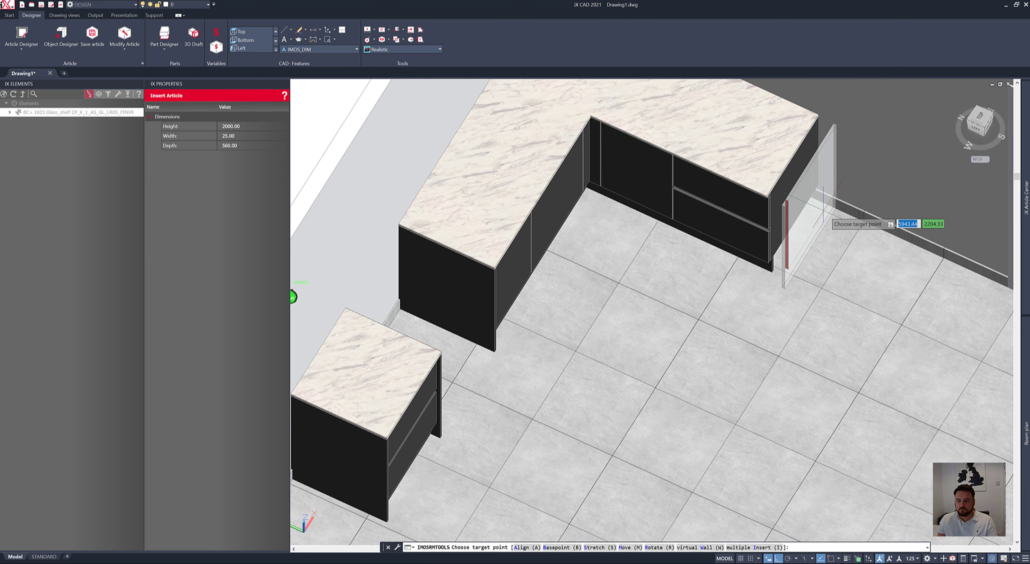
left_click(813, 198)
middle_click_drag(795, 248, 514, 285, "shift")
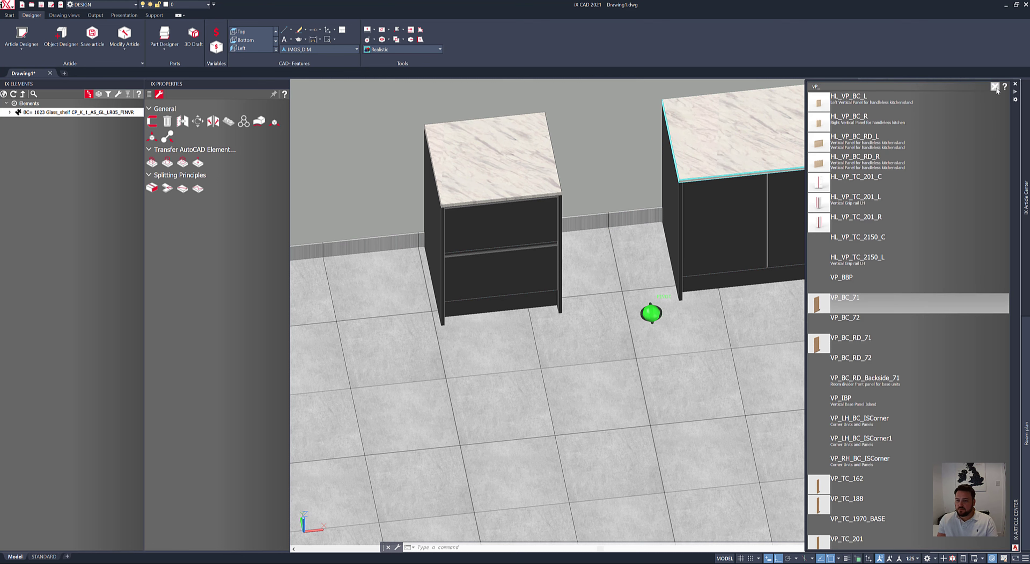
- Clear the library search and start inserting the built-in vinoteca appliance PVMA_88_57 from the Appliance Sinks articles in 5_Kitchen
left_click(995, 88)
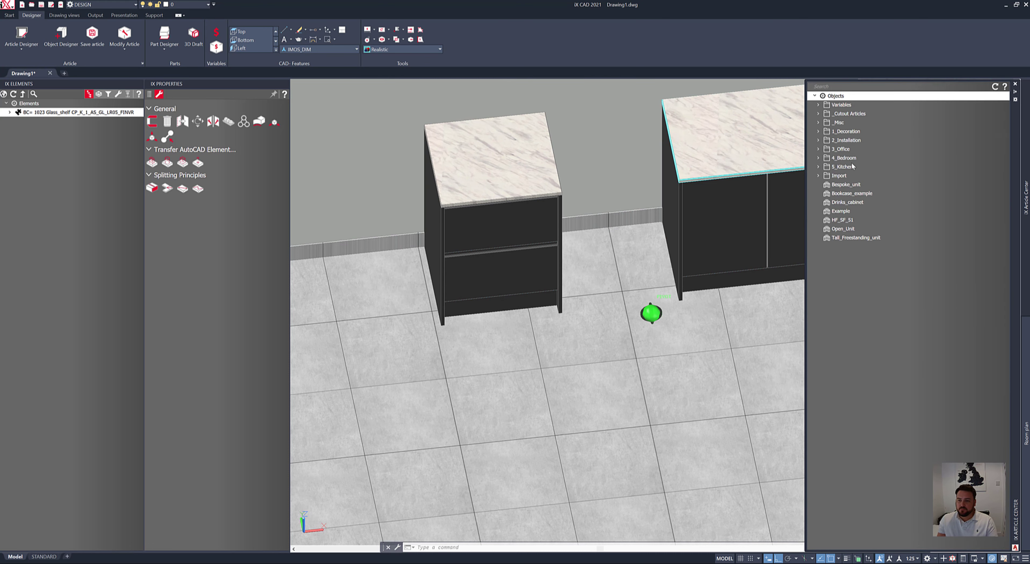
double_click(842, 166)
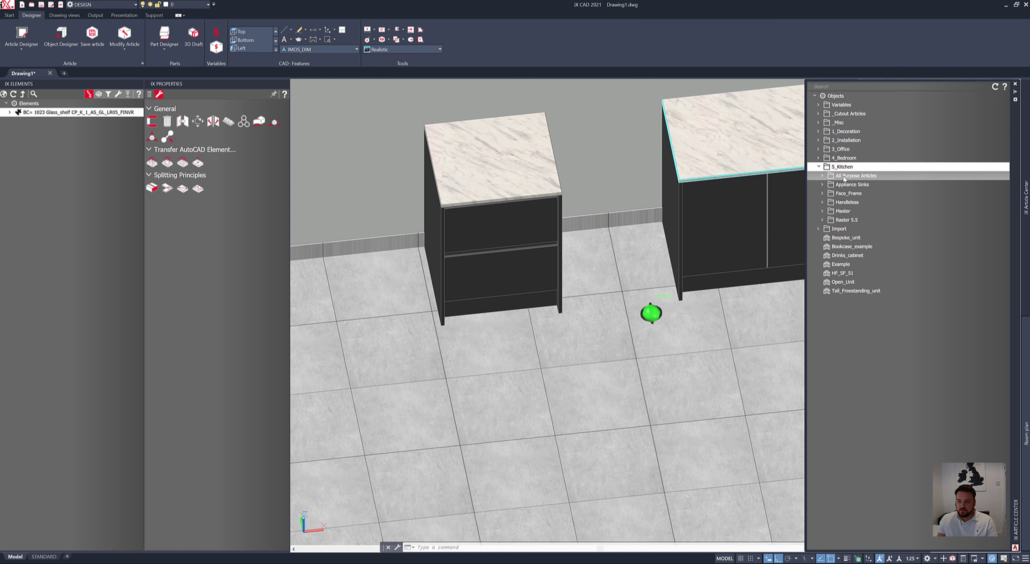
double_click(850, 184)
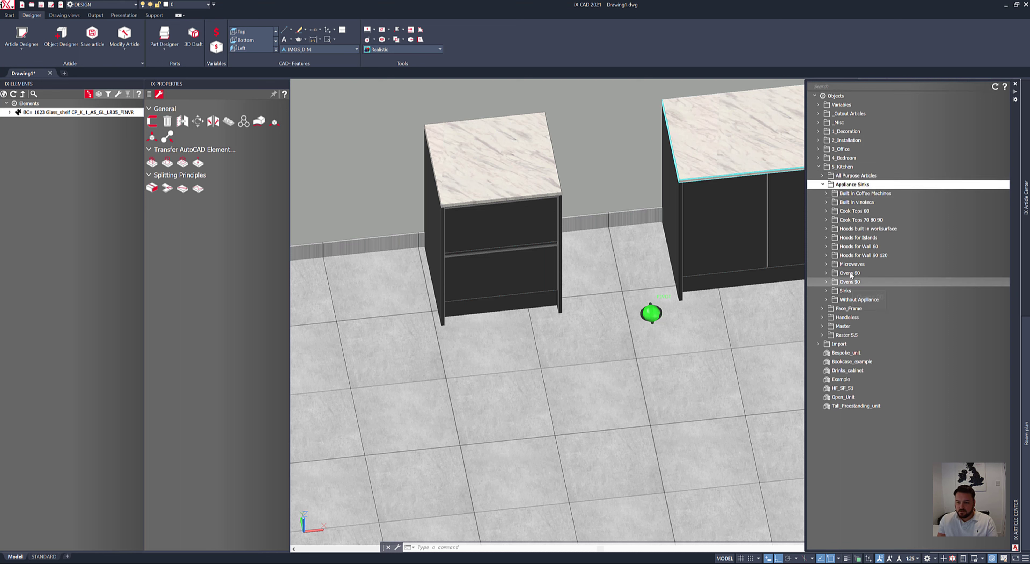
double_click(849, 203)
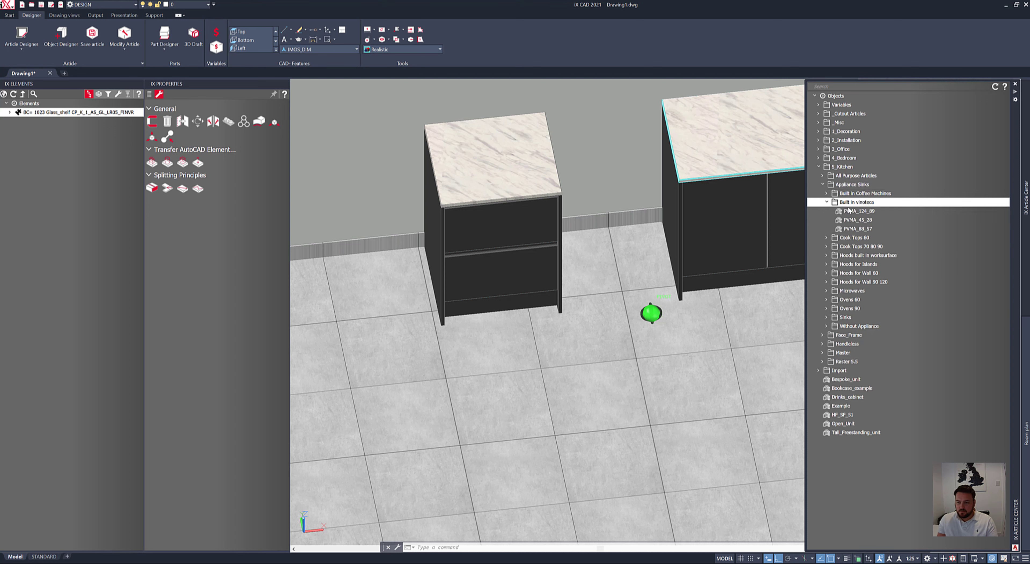
double_click(855, 228)
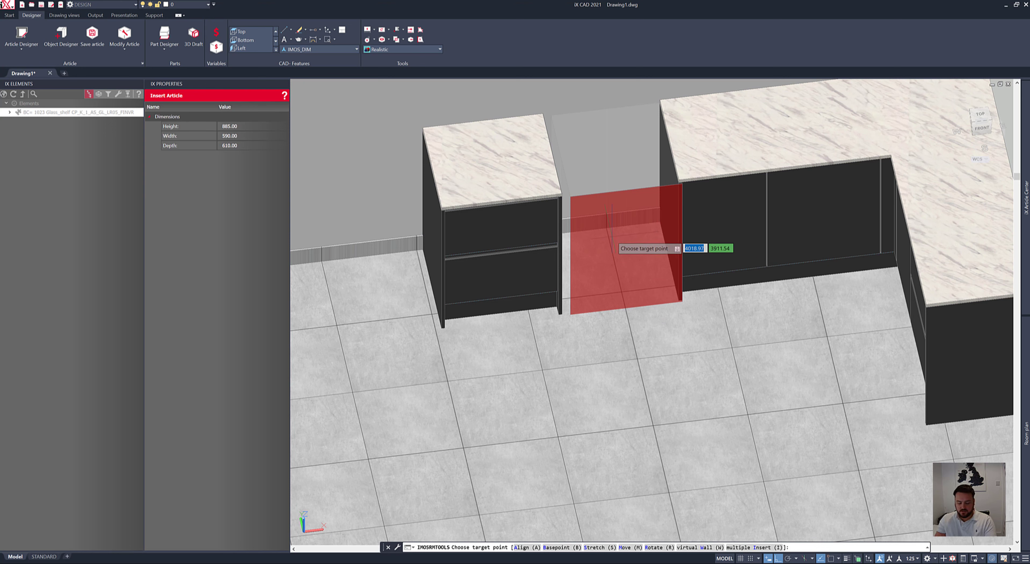
- Move the PVMA_88_57 appliance by a distance of 25 along the wall towards the freestanding drawer unit and finish placing it in the gap
type("m")
key("Return")
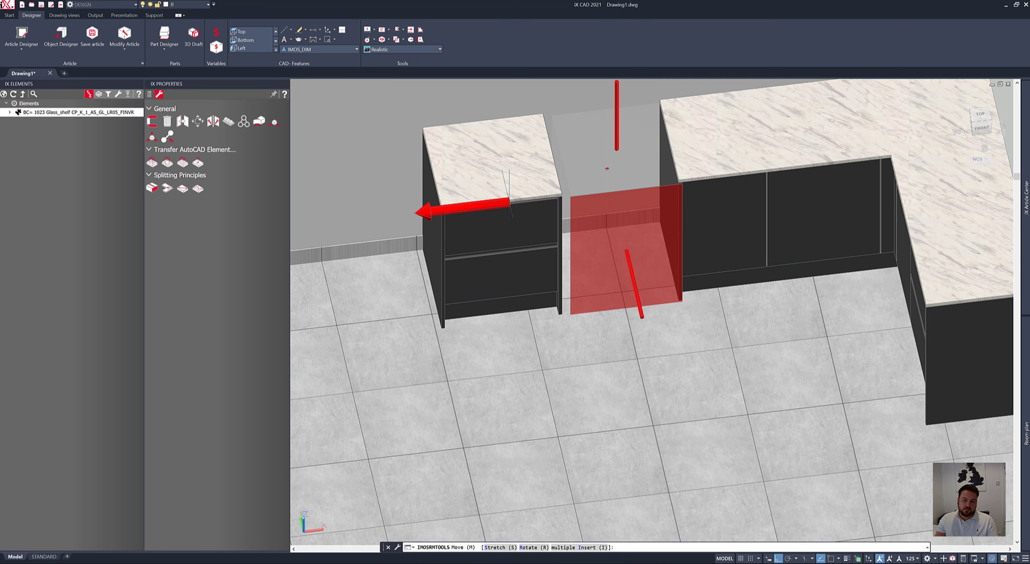
left_click(507, 207)
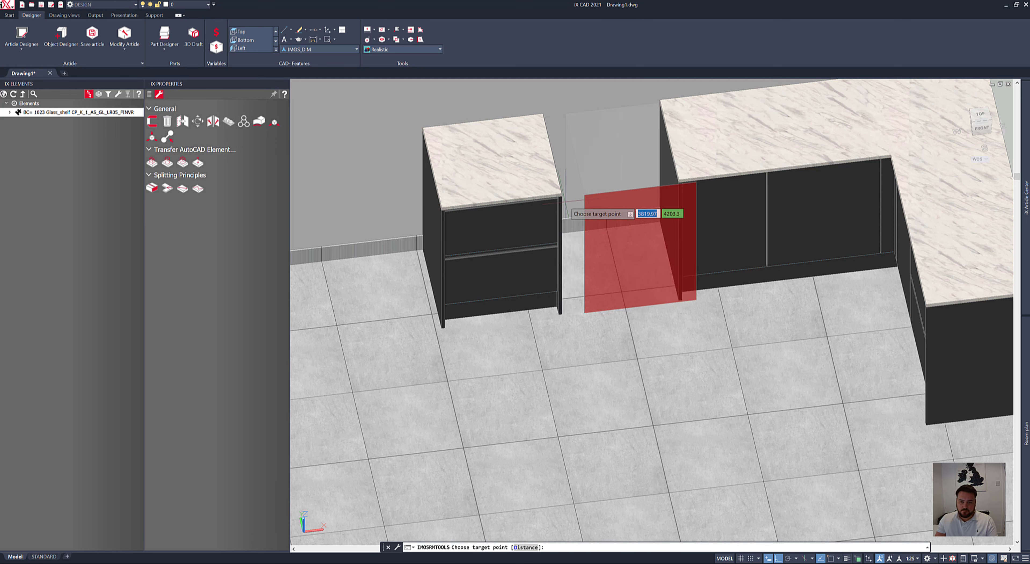
type("d")
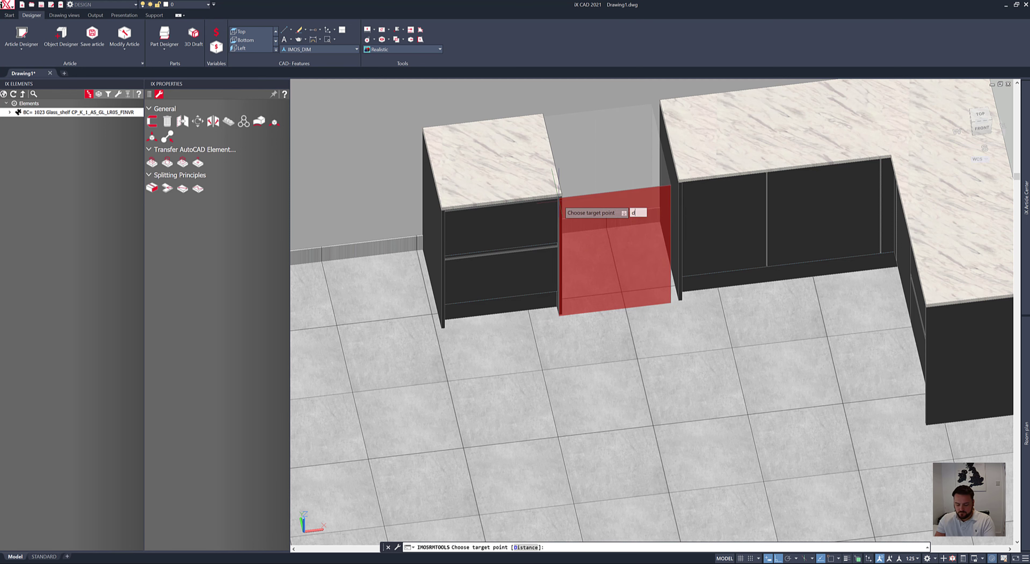
key("Return")
type("25")
key("Return")
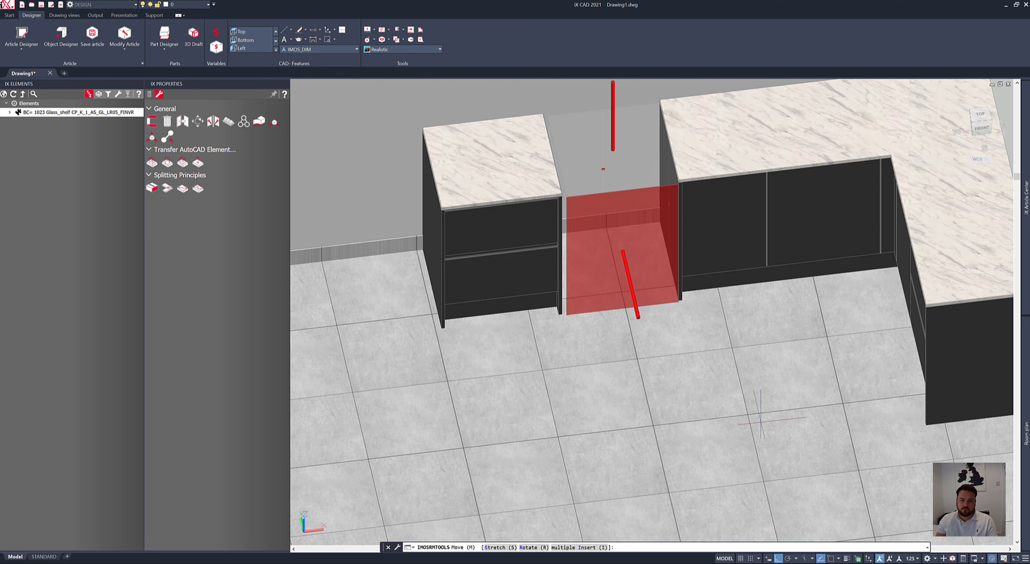
right_click(760, 420)
left_click(770, 427)
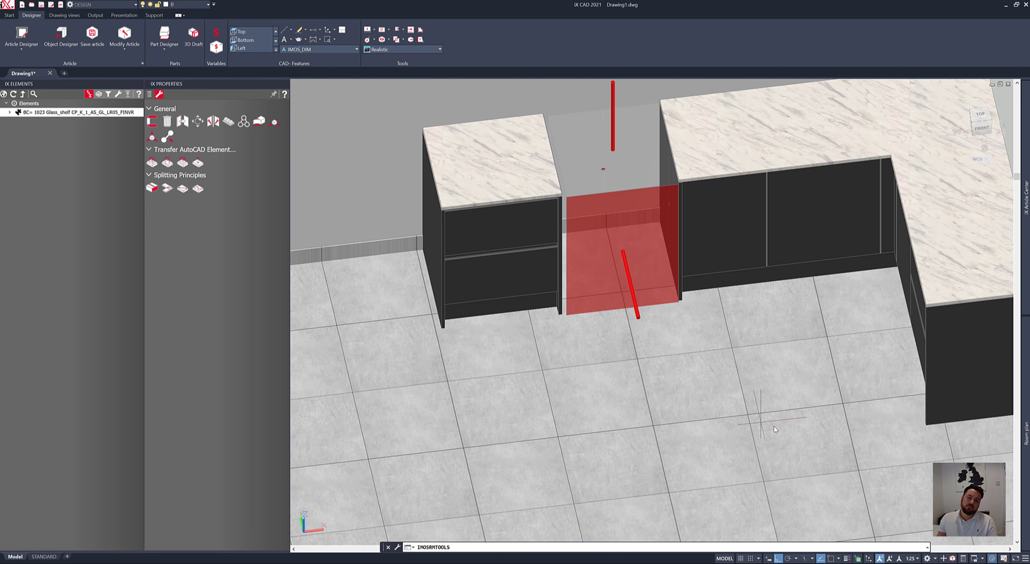
- Switch to the top view and start a 2D floorplan with the FloorPlan_Kitchen dimensioning and Plan_View_K annotation, selecting the whole room
middle_click_drag(590, 297, 679, 263, "shift")
scroll(664, 264, "down", 3)
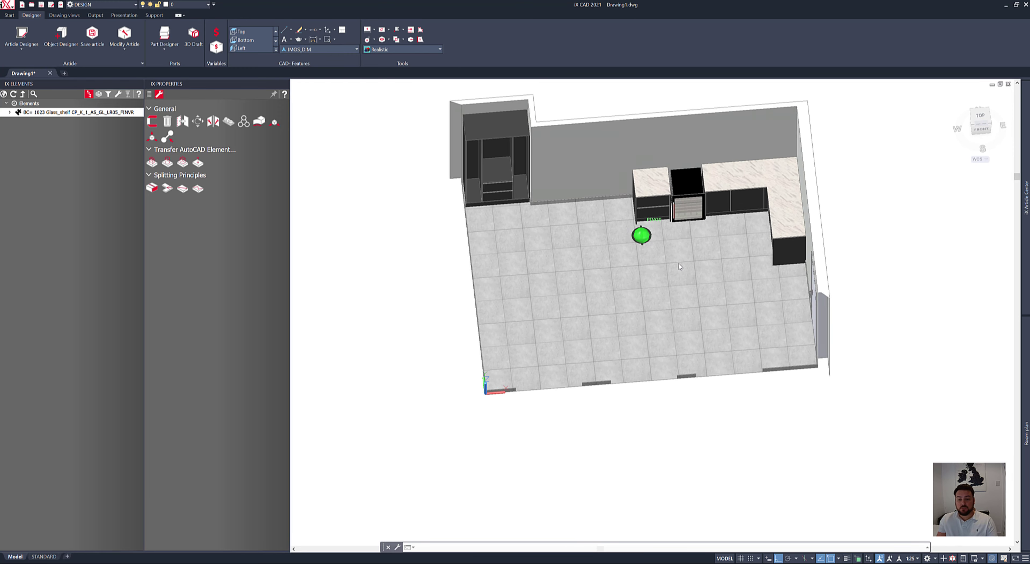
left_click(979, 118)
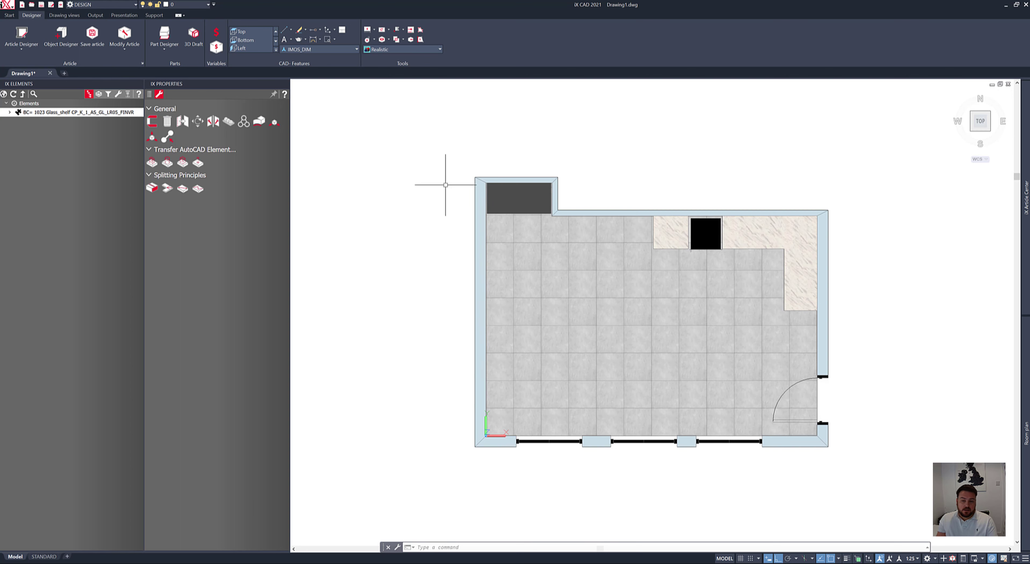
left_click(56, 16)
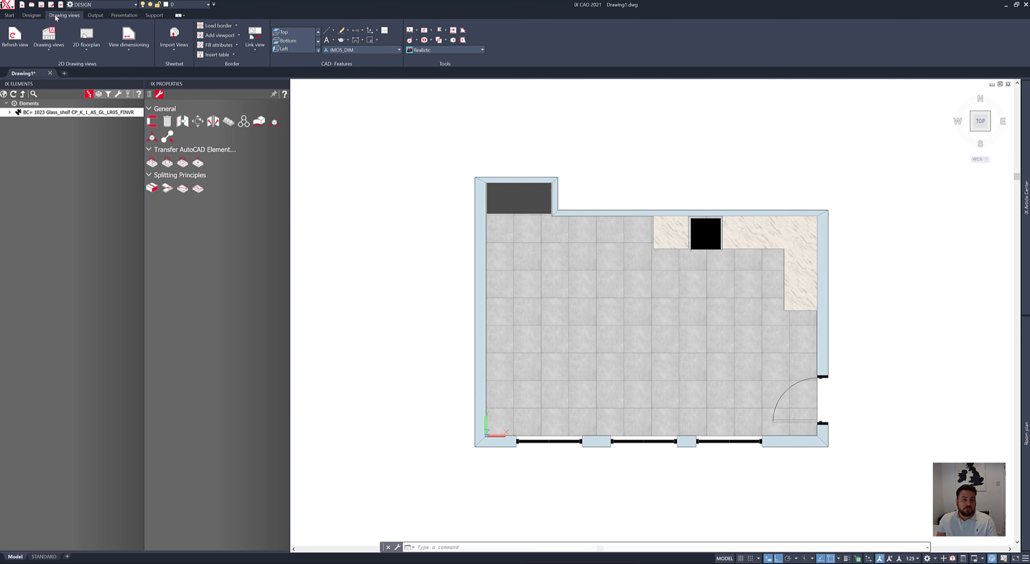
left_click(92, 37)
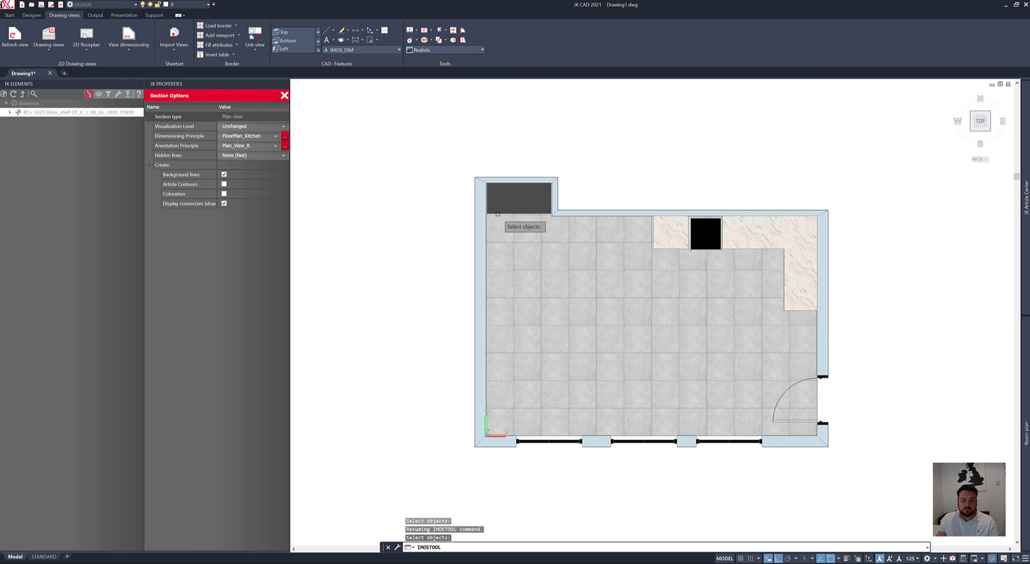
left_click(456, 164)
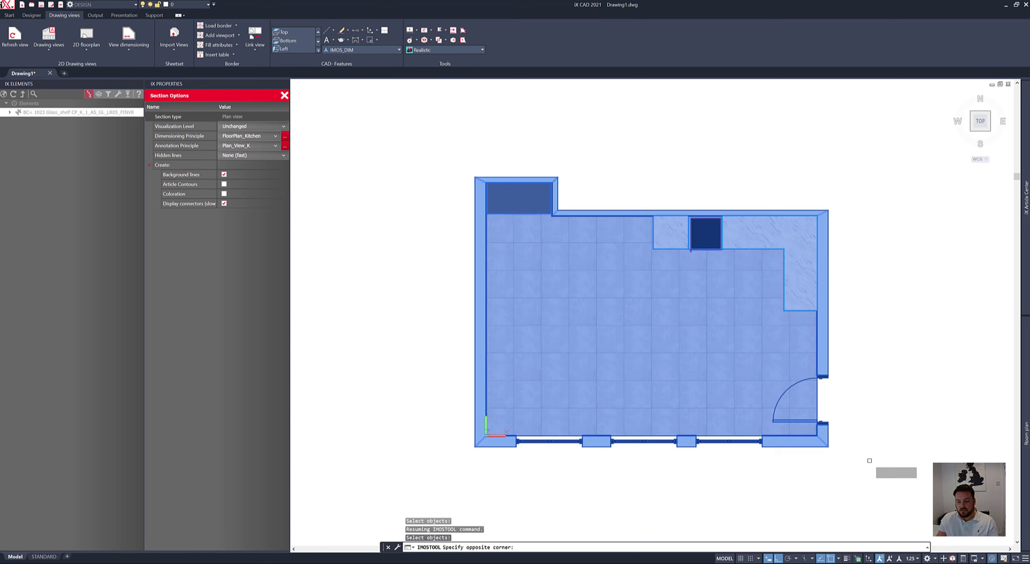
left_click(868, 460)
- Place the generated dimensioned plan view in the empty area beside the room model, on the door-wall side
scroll(893, 294, "down", 5)
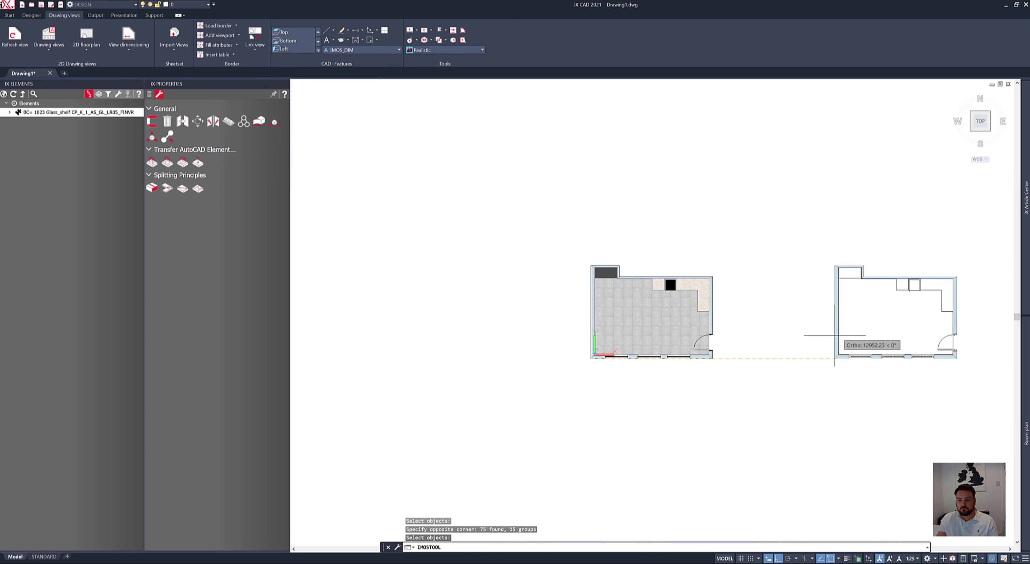
scroll(770, 364, "up", 3)
scroll(770, 364, "up", 2)
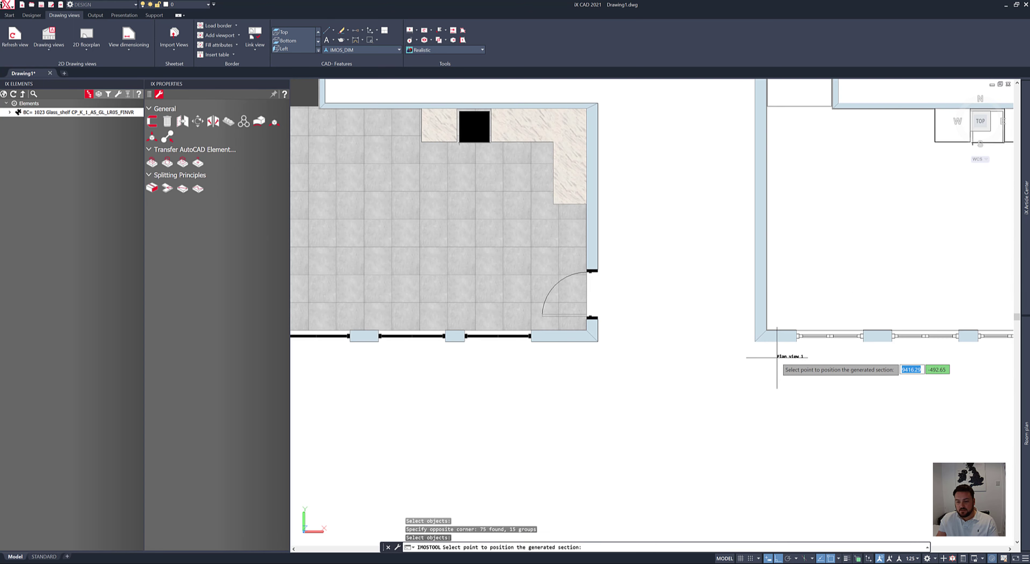
left_click(768, 362)
mouse_move(765, 182)
middle_mouse_down()
mouse_move(766, 200)
mouse_move(541, 266)
middle_mouse_up()
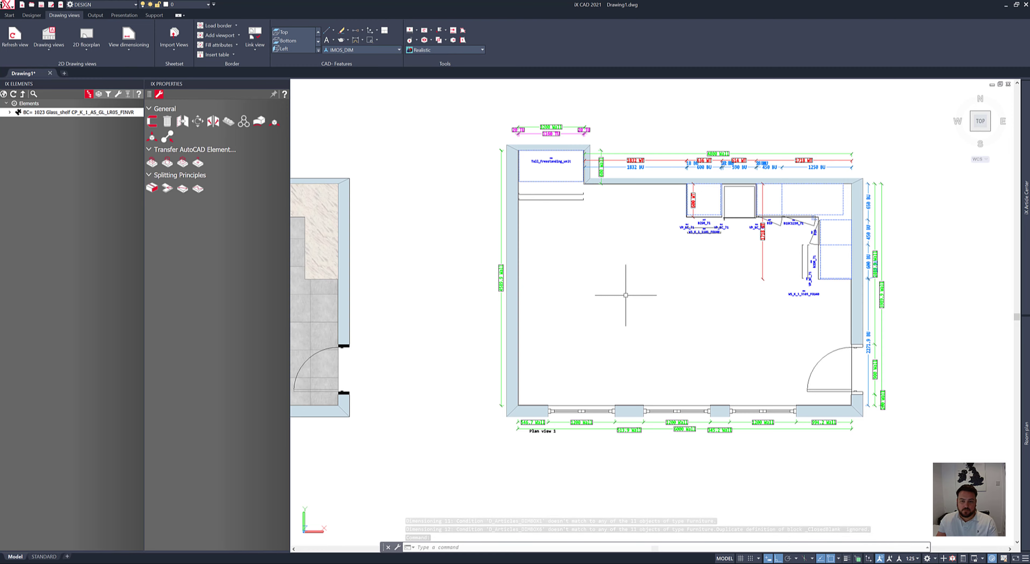
- Inspect the unit labels and dimensions around the corner base units in the floorplan, and restore the top view
scroll(785, 227, "up", 8)
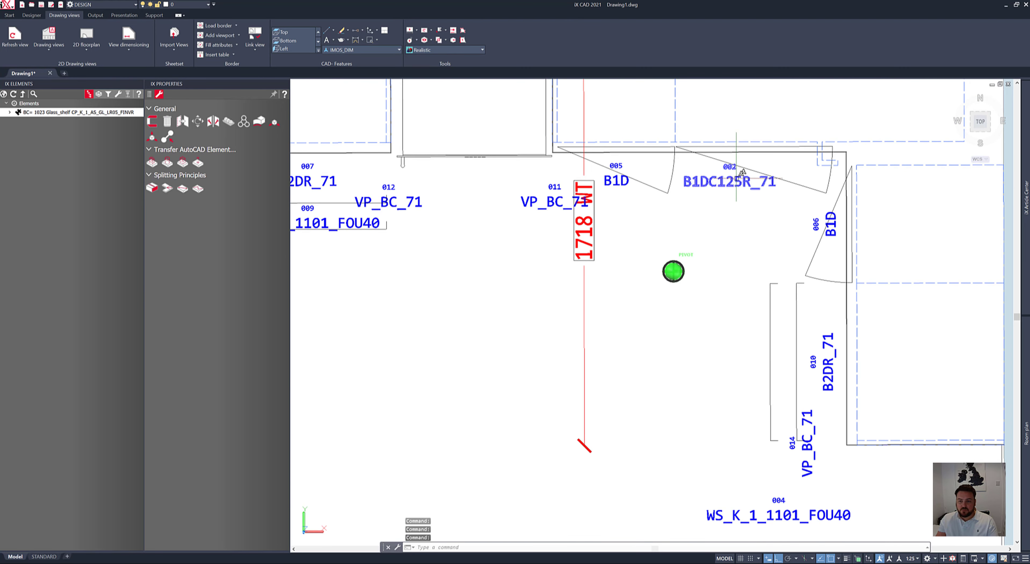
scroll(713, 371, "down", 1)
scroll(708, 372, "down", 1)
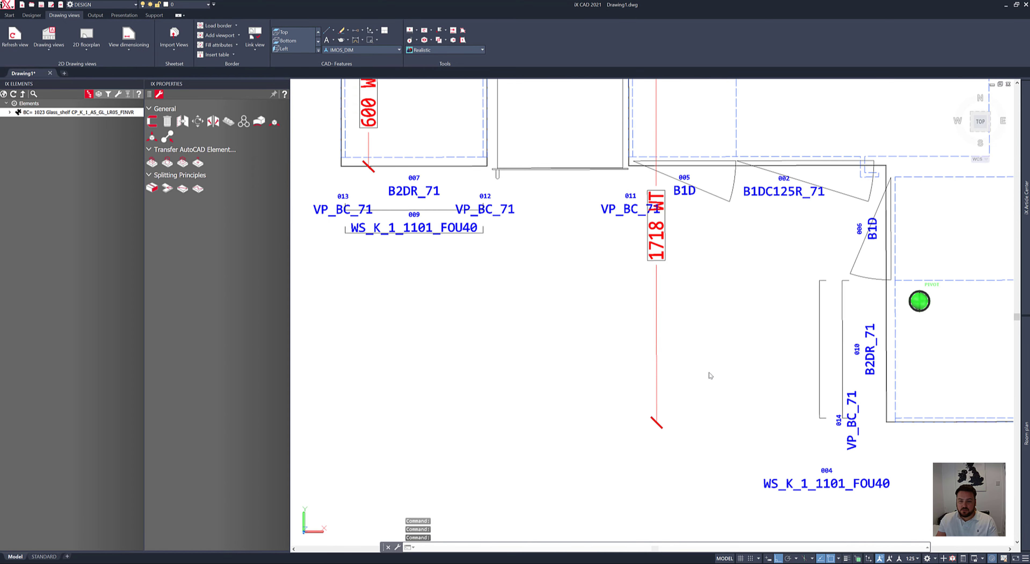
scroll(633, 366, "down", 2)
scroll(632, 368, "down", 5)
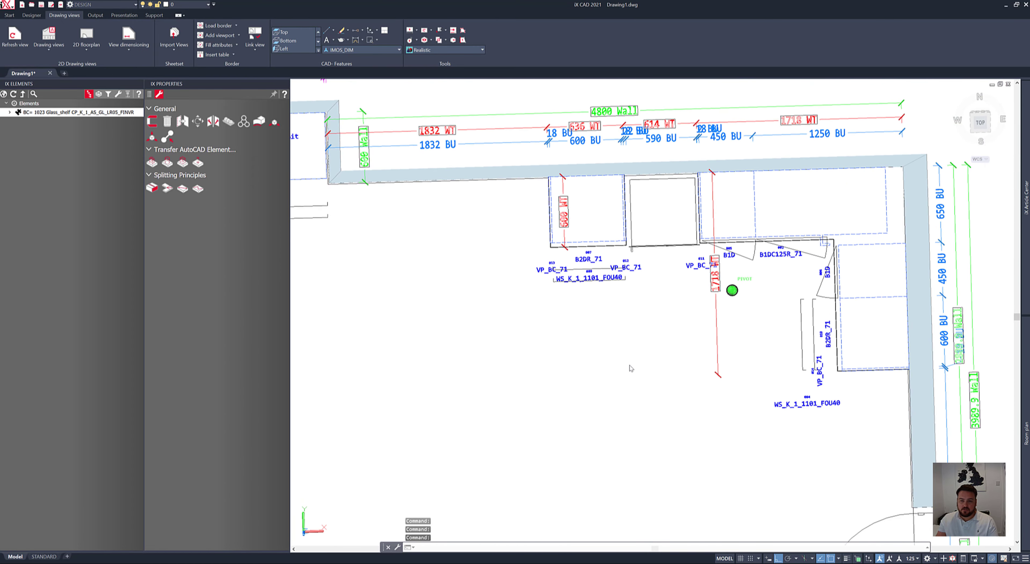
left_click(981, 124)
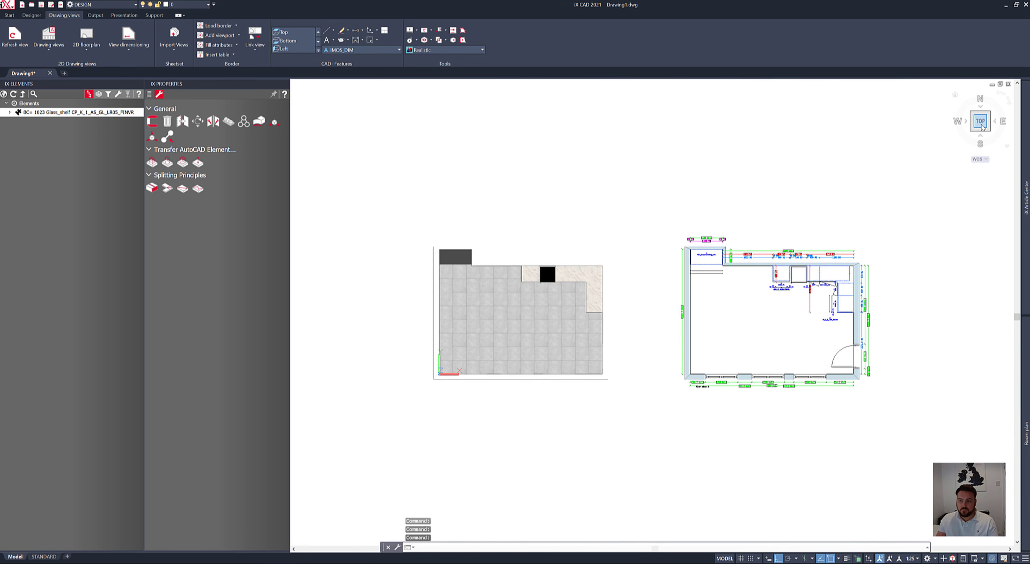
- Add a dimension to the floorplan for the depth of the end base unit on the right wall, placed just below it
left_click(789, 372)
right_click(781, 325)
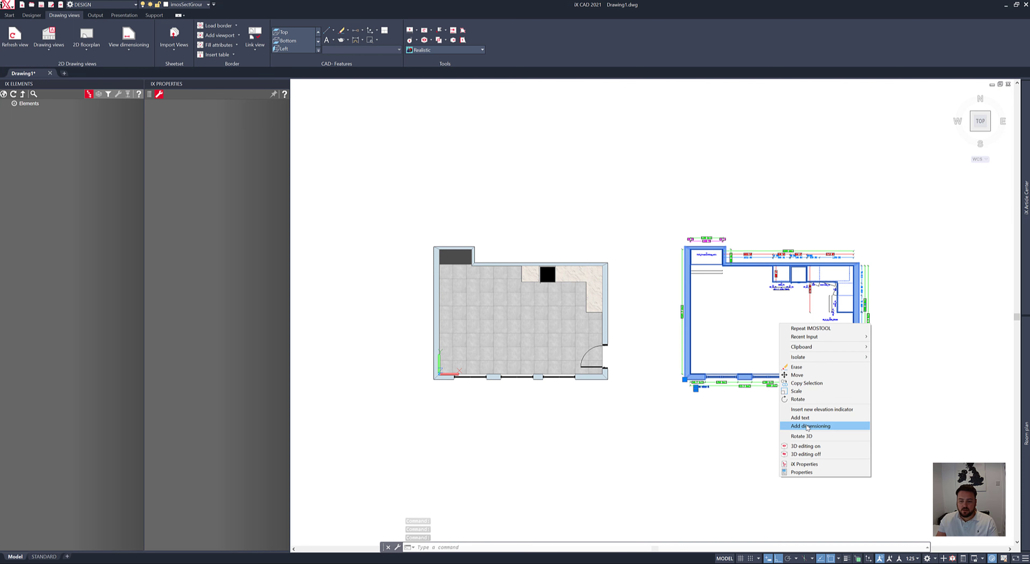
left_click(804, 426)
scroll(860, 320, "up", 10)
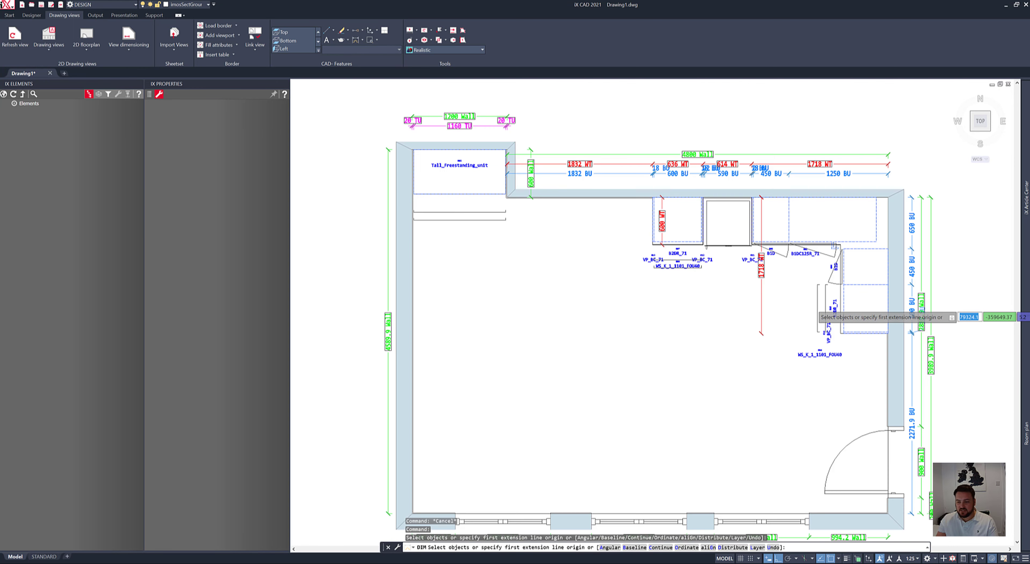
left_click(860, 366)
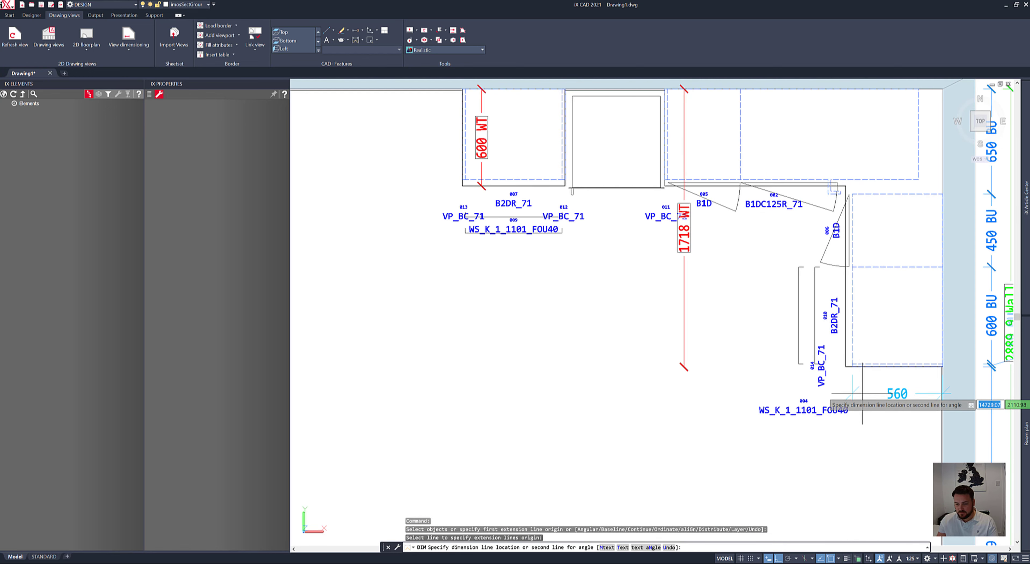
left_click(864, 388)
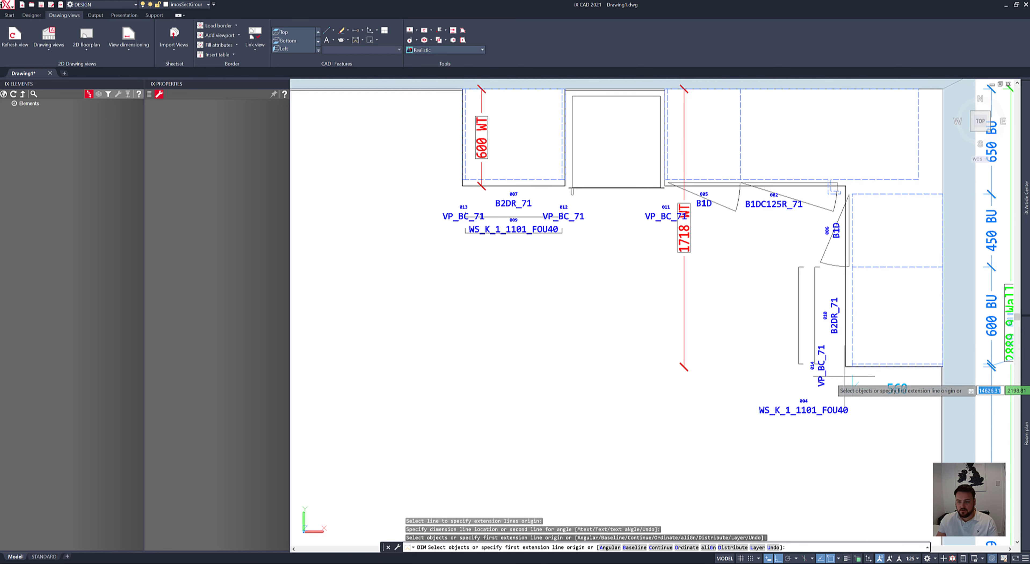
- Dimension the overall worktop depth from its front corner to the right wall, placed below the base unit's depth dimension
left_click(846, 366)
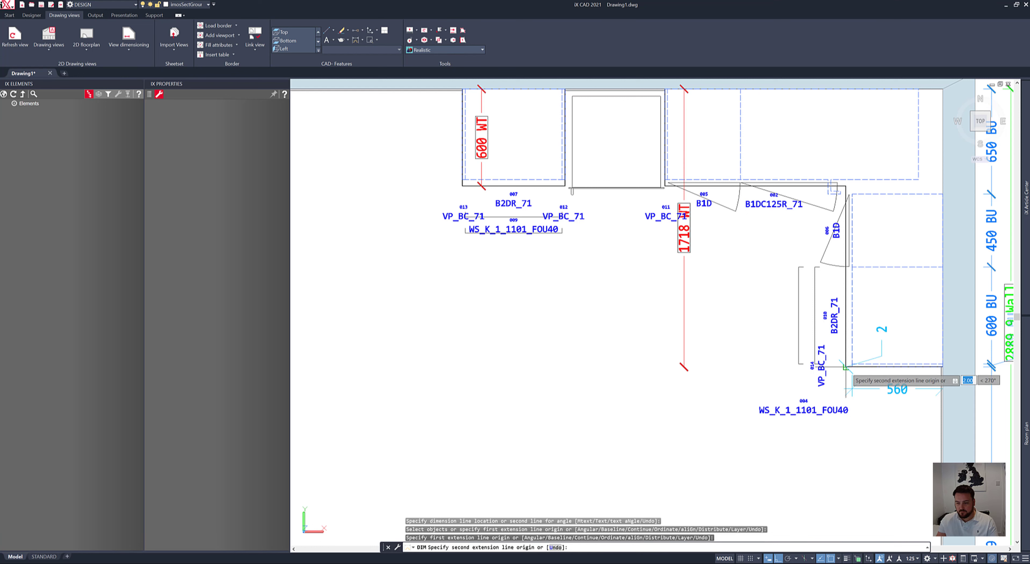
left_click(942, 366)
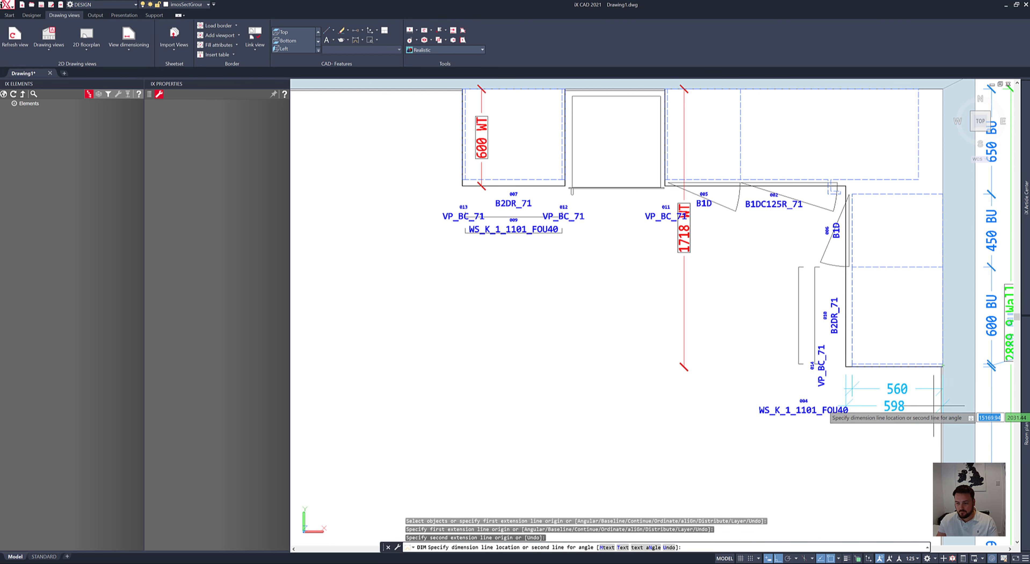
left_click(940, 406)
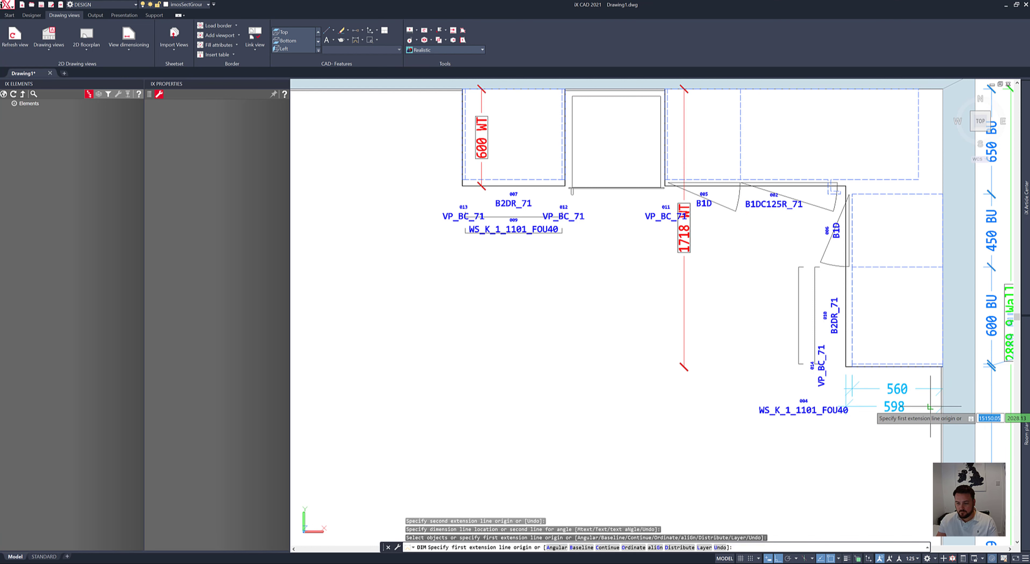
right_click(598, 420)
left_click(614, 425)
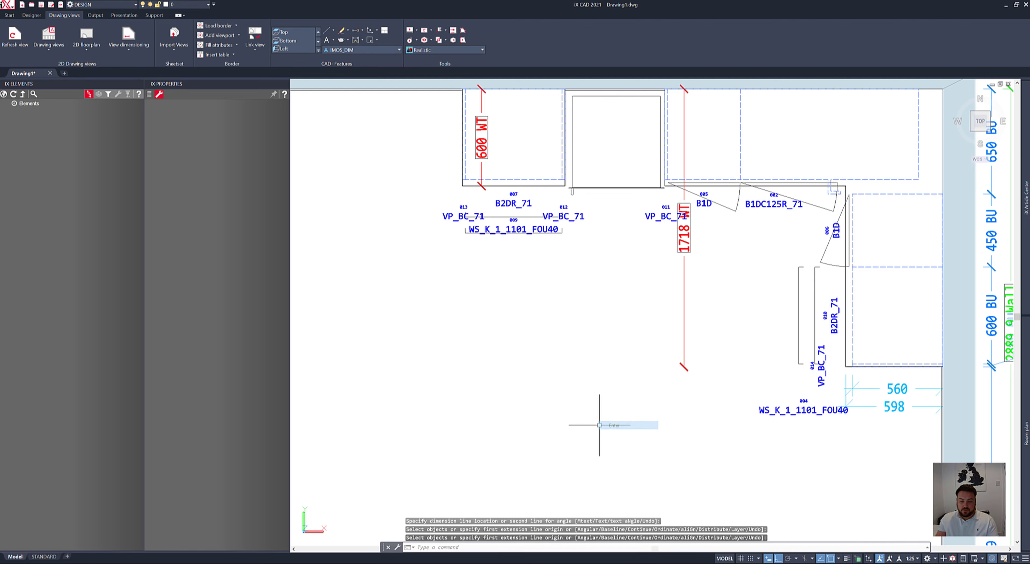
- Insert an elevation indicator in the floorplan below the upper run of base units, facing the upper wall
scroll(602, 400, "down", 3)
scroll(660, 285, "up", 1)
left_click(803, 391)
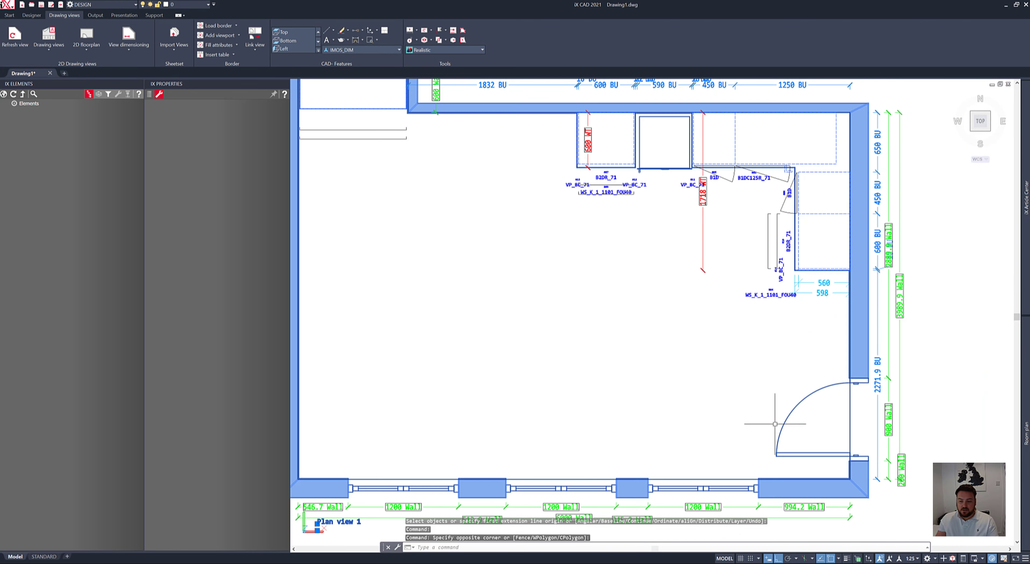
left_click(603, 313)
scroll(604, 315, "down", 3)
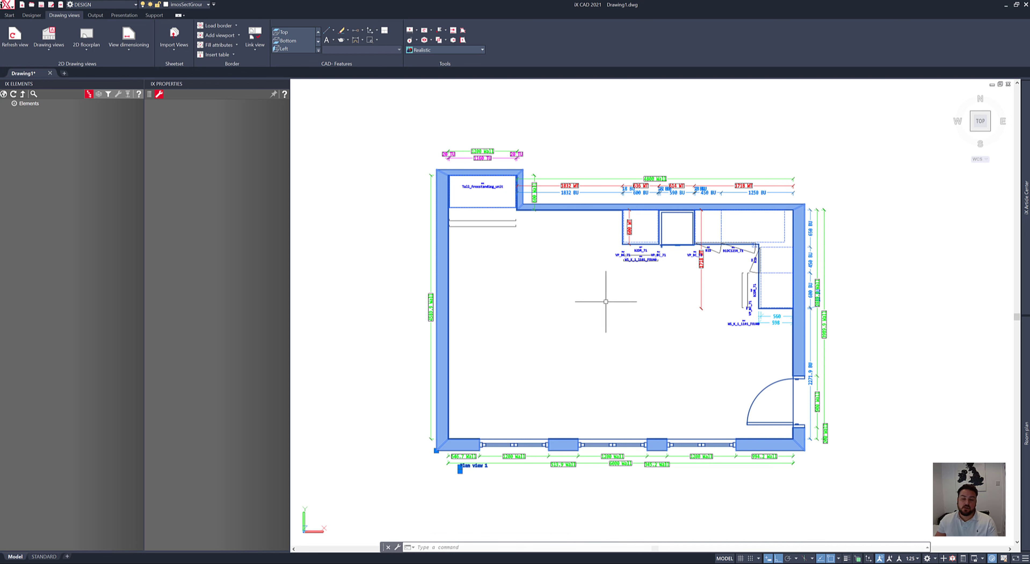
right_click(638, 337)
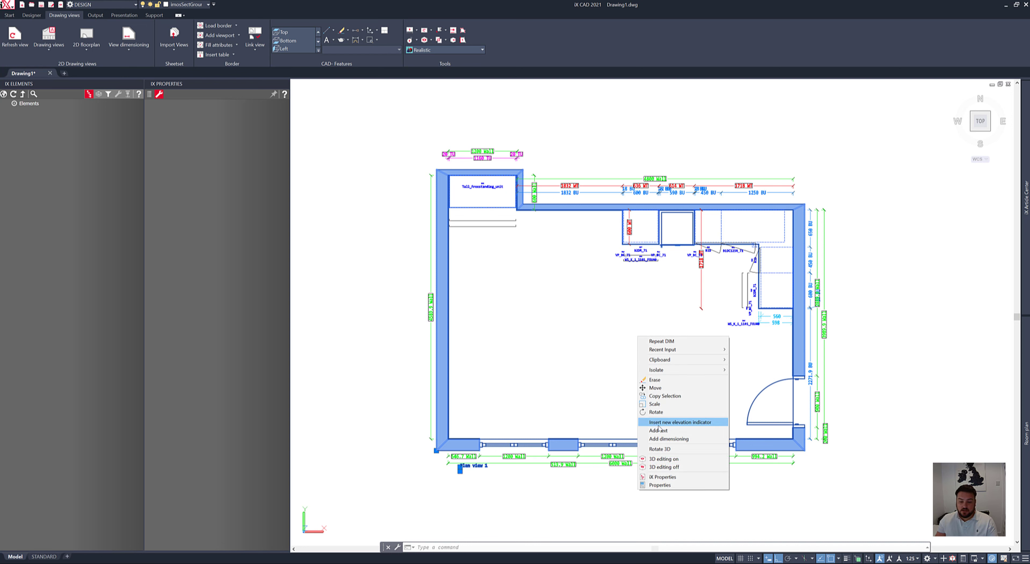
left_click(676, 422)
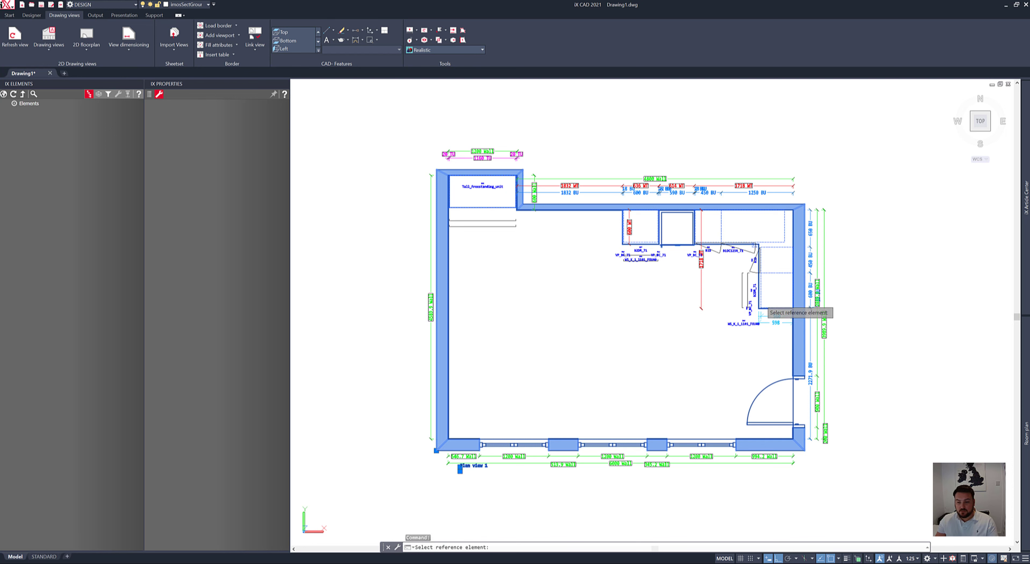
left_click(761, 316)
left_click(655, 288)
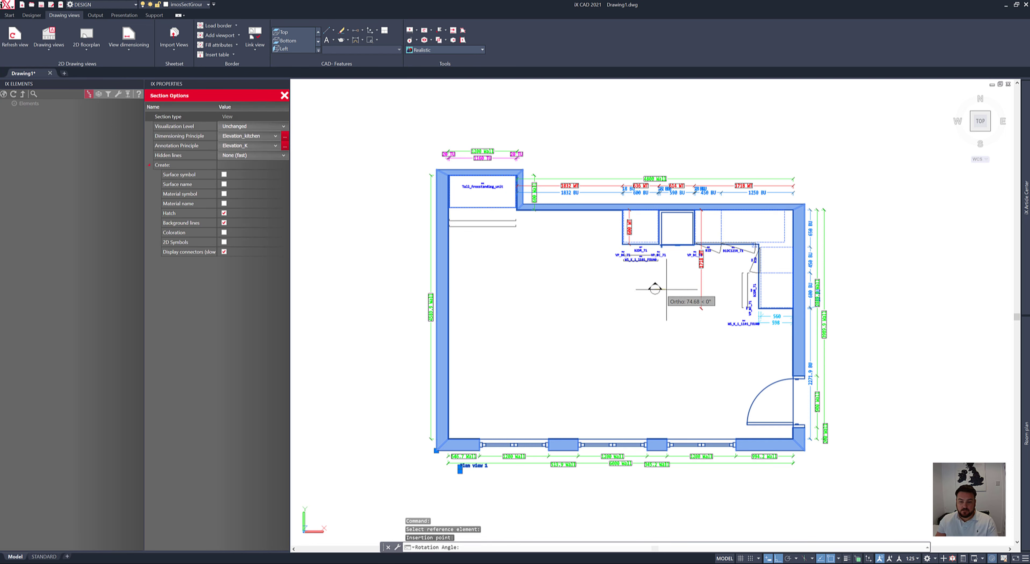
left_click(839, 292)
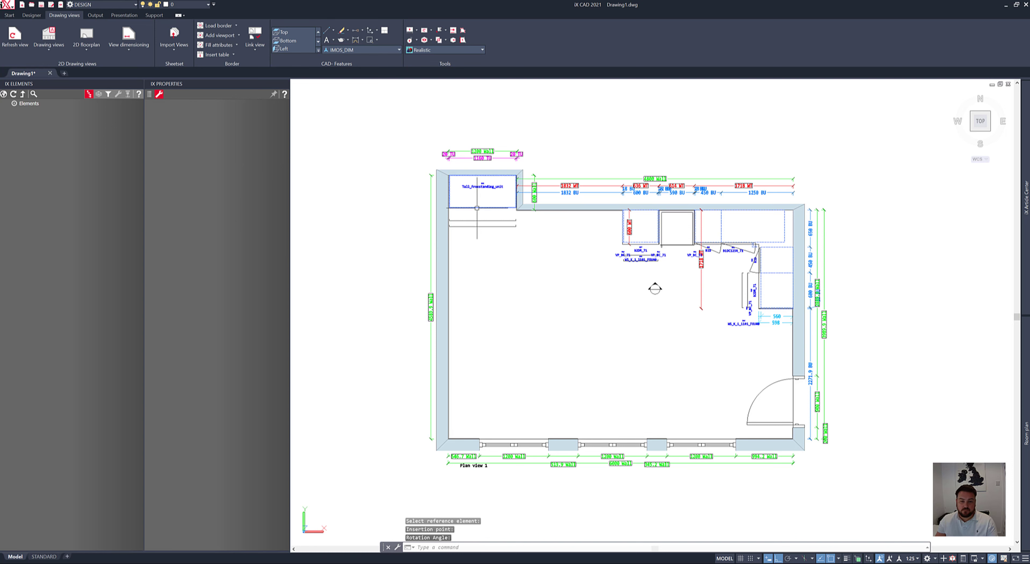
- Insert a second elevation indicator in front of the right-hand base units, rotated to face the right wall
left_click(442, 244)
right_click(499, 267)
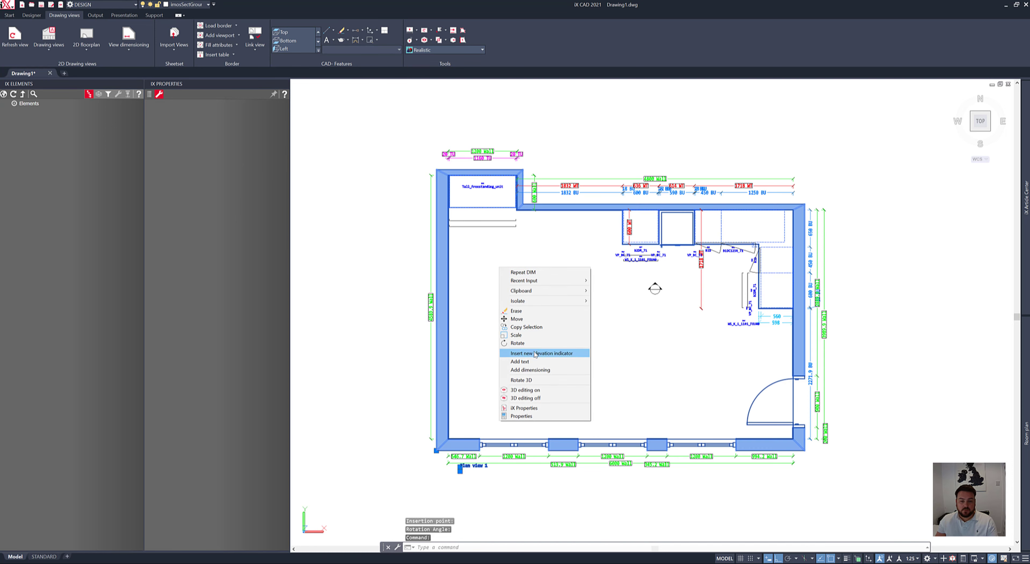
left_click(535, 354)
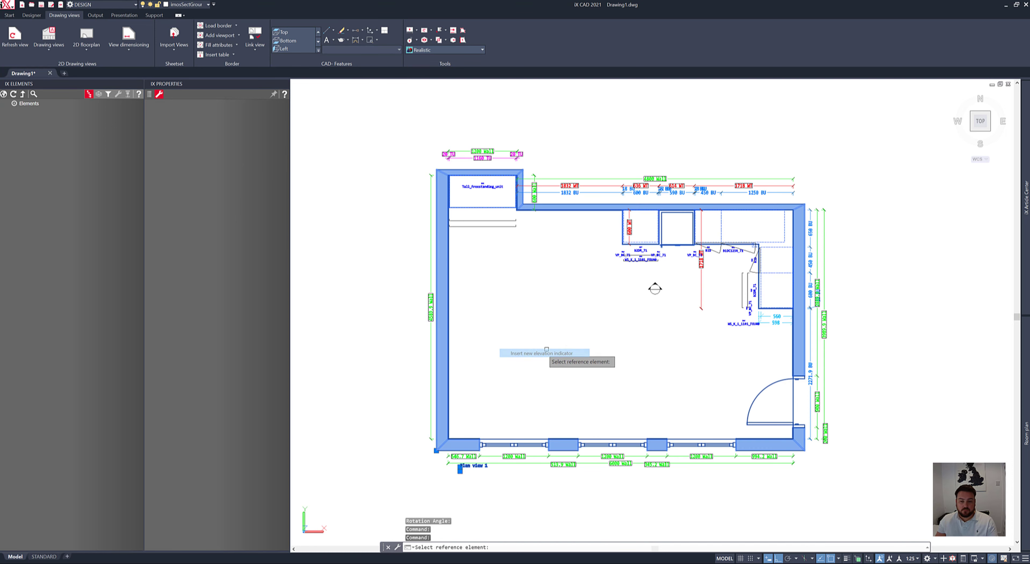
left_click(735, 289)
left_click(712, 284)
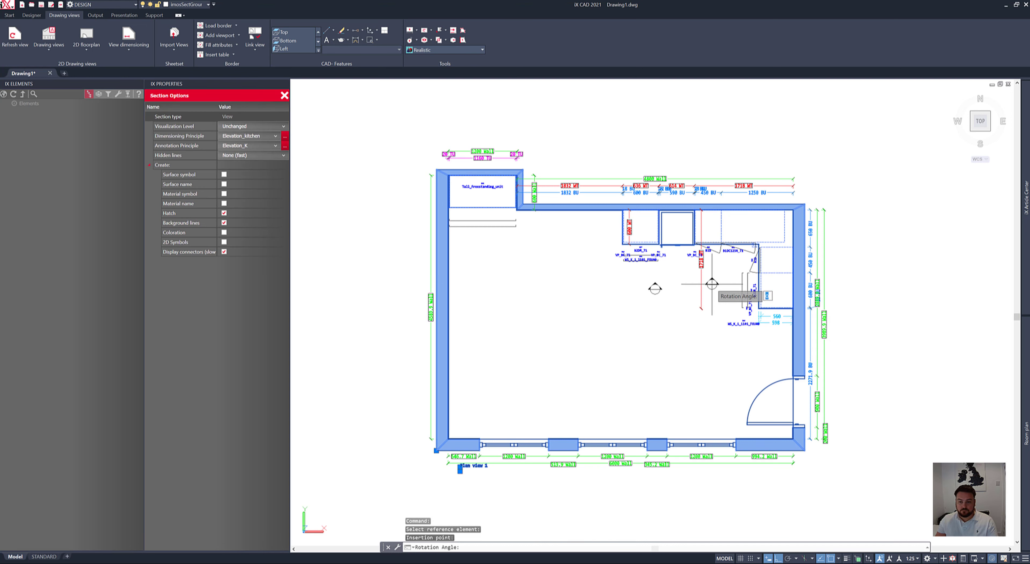
left_click(710, 386)
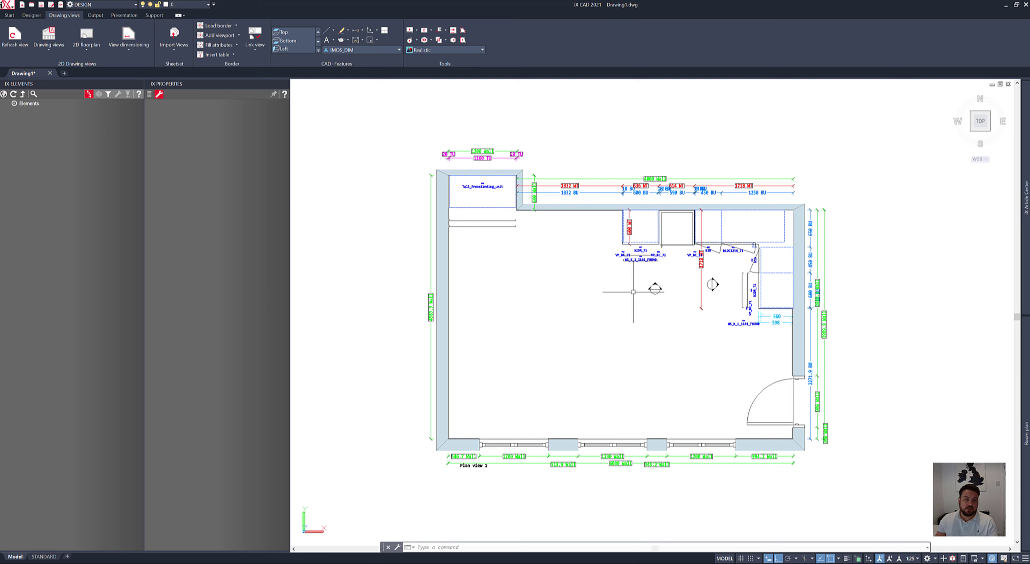
- Generate the elevations from both elevation indicators in the floorplan
left_click(48, 45)
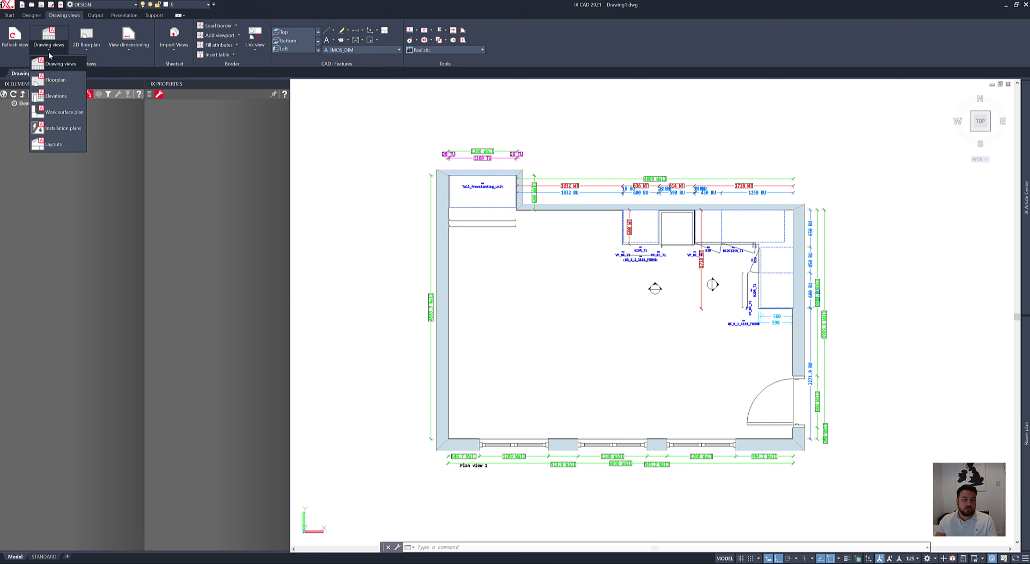
left_click(57, 97)
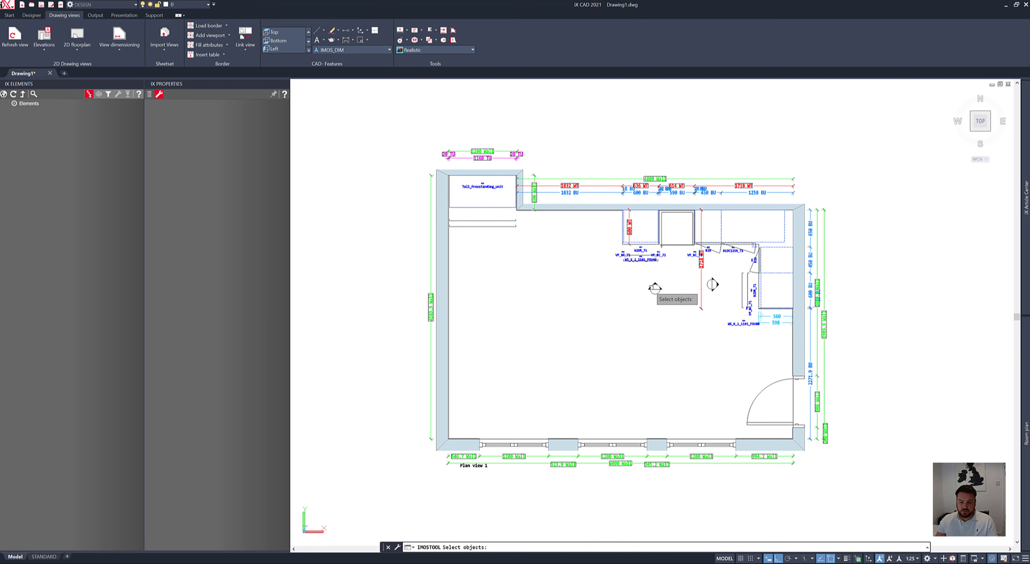
left_click(654, 287)
left_click(712, 284)
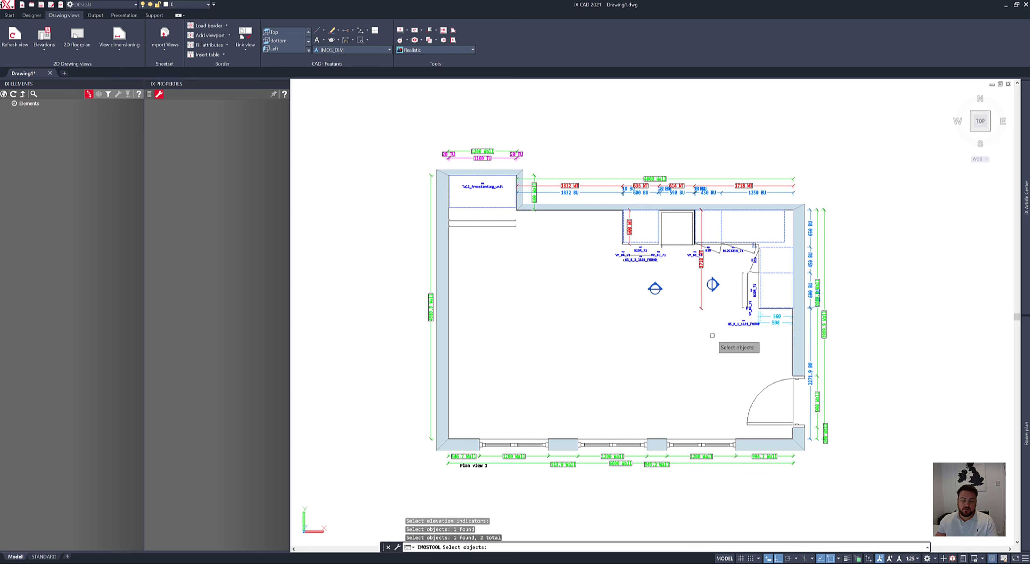
key("Return")
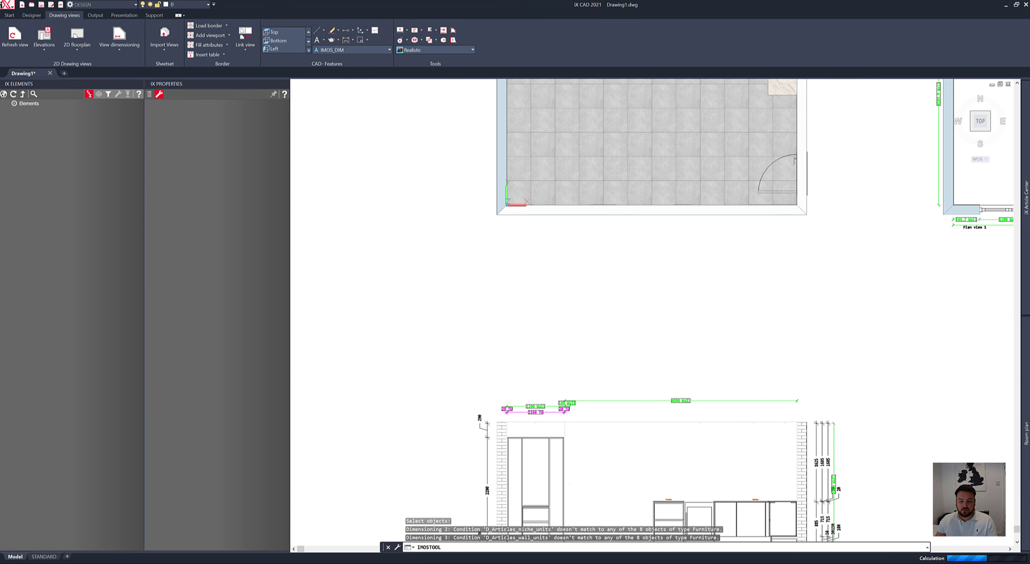
- Examine the generated elevation View 2, checking its base units, worksurface label and dimensions
middle_click_drag(578, 414, 577, 291)
scroll(662, 425, "up", 5)
scroll(699, 428, "up", 3)
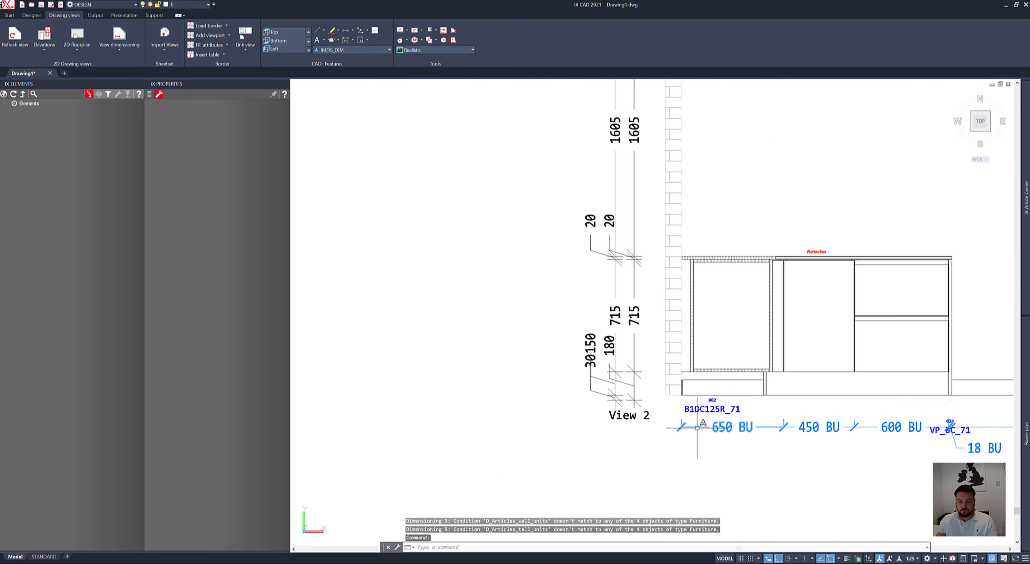
middle_click_drag(773, 403, 543, 422)
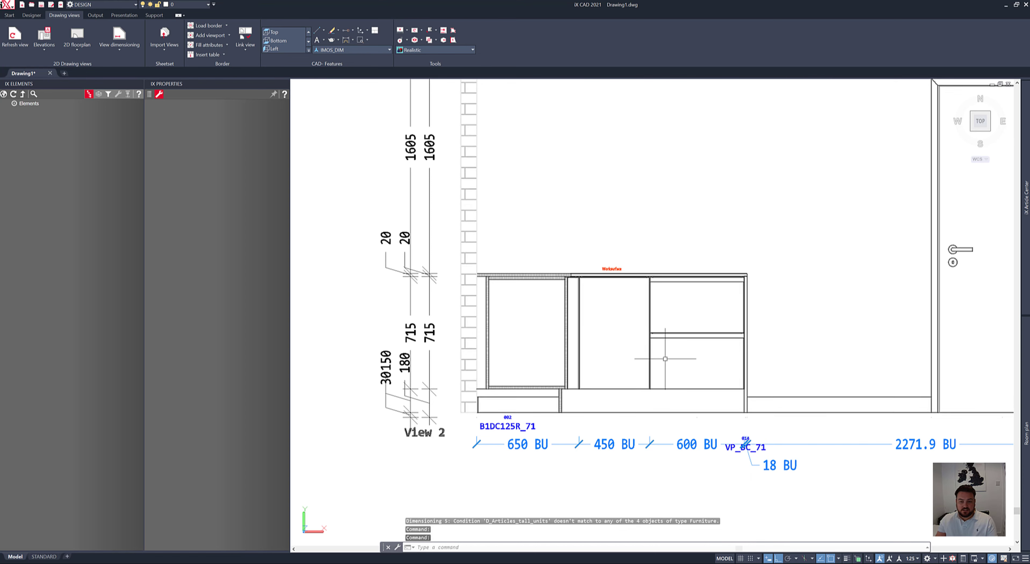
scroll(669, 300, "up", 2)
scroll(669, 300, "up", 1)
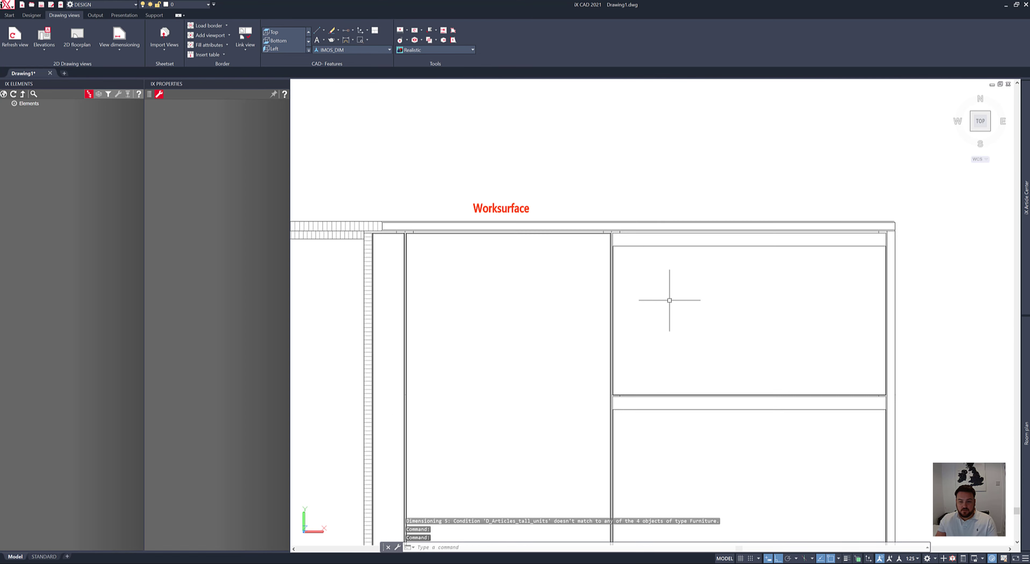
scroll(616, 232, "down", 6)
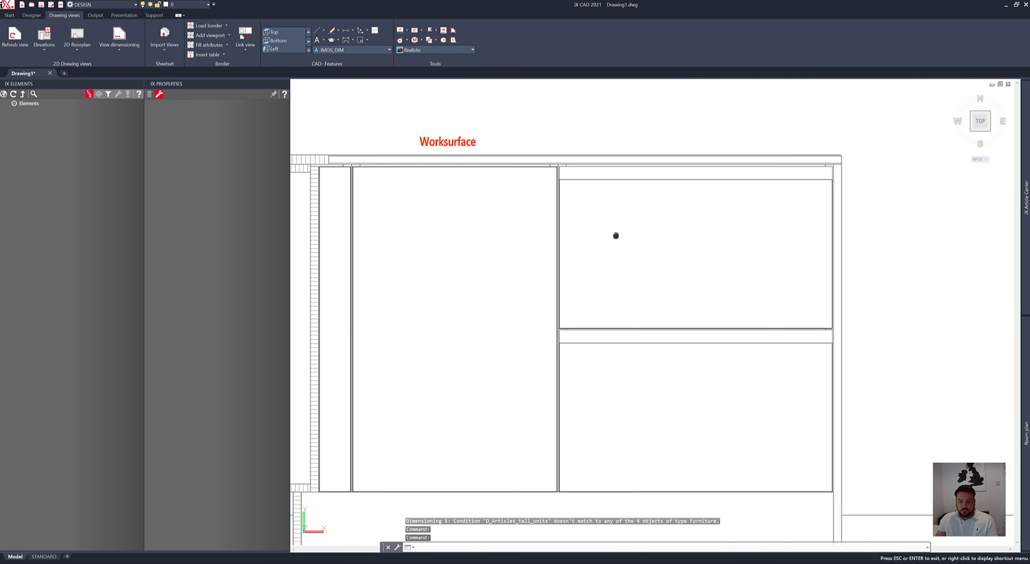
middle_click_drag(604, 216, 634, 324)
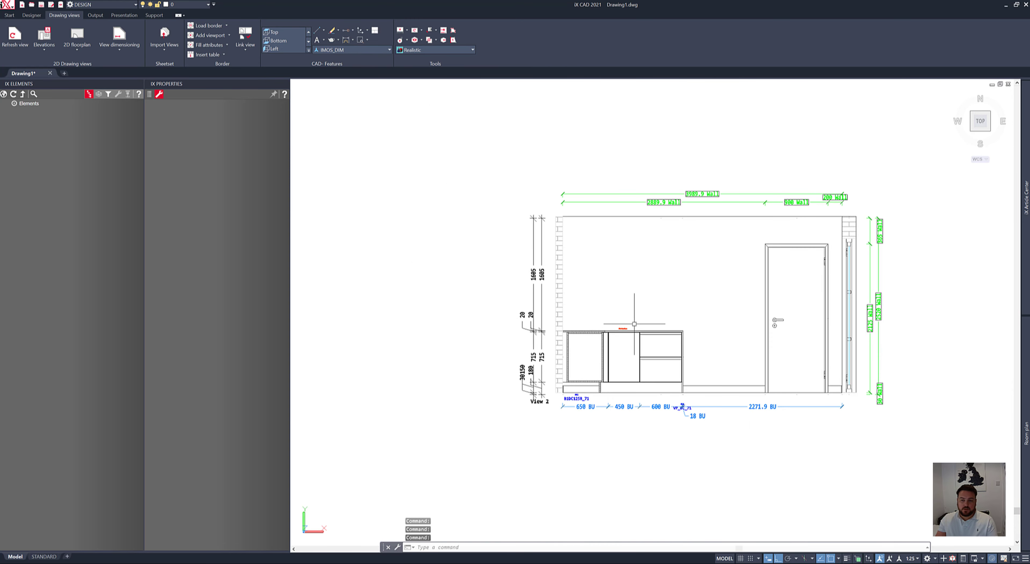
- Start manually annotating View 2 with Article_PosName.dwg loaded as the annotation's data block
left_click(76, 50)
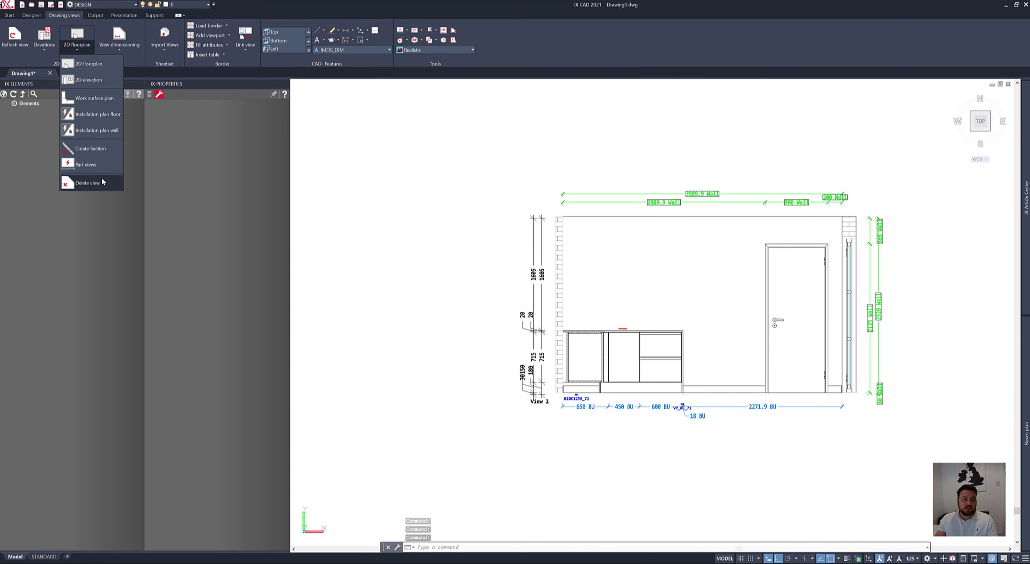
left_click(119, 48)
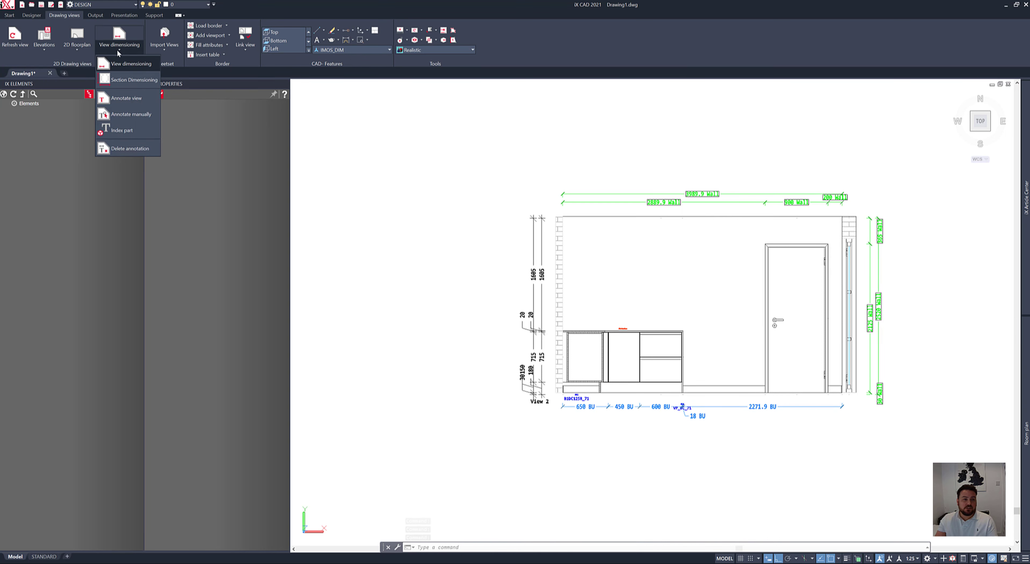
left_click(132, 114)
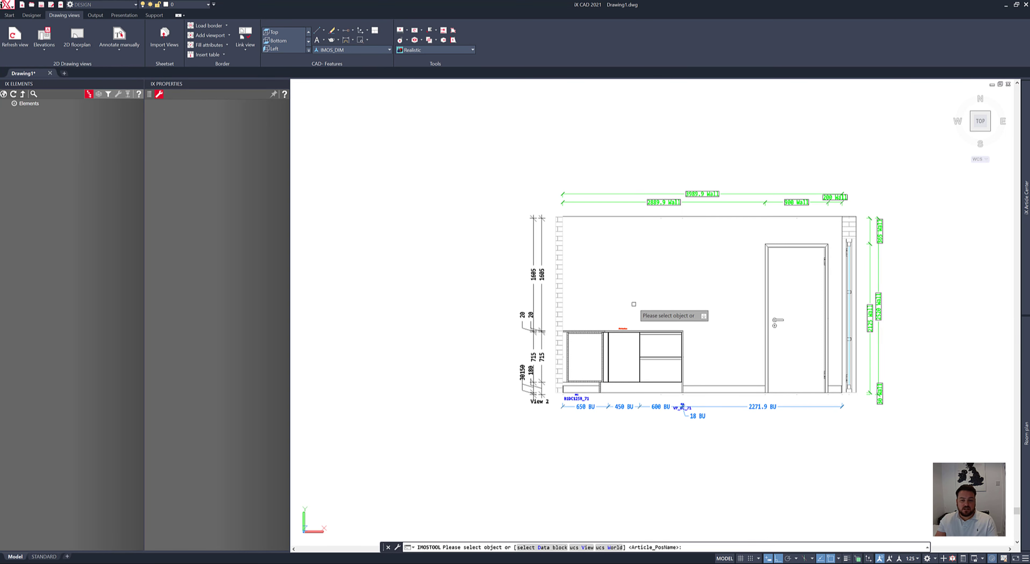
scroll(661, 367, "up", 2)
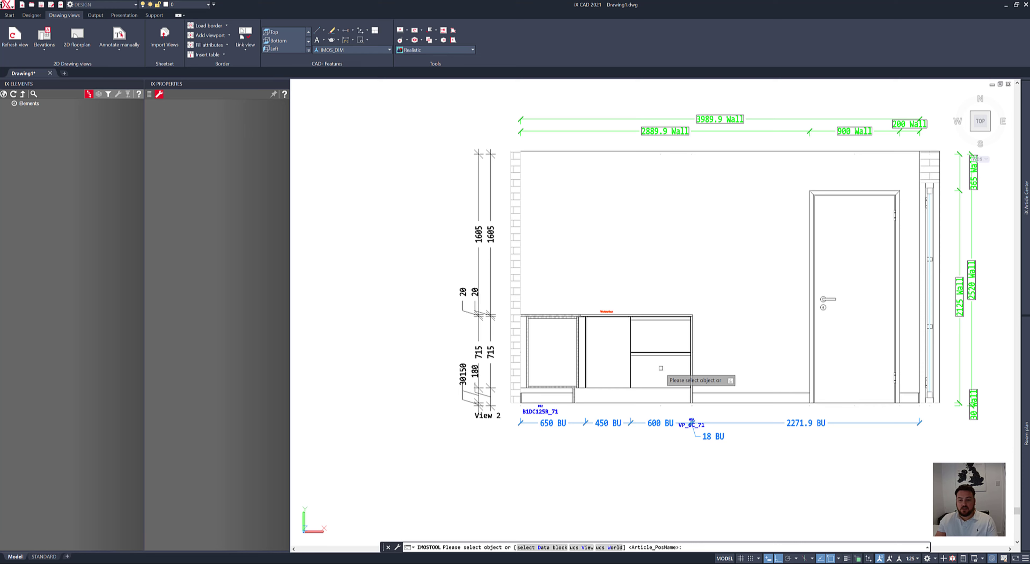
scroll(661, 368, "up", 2)
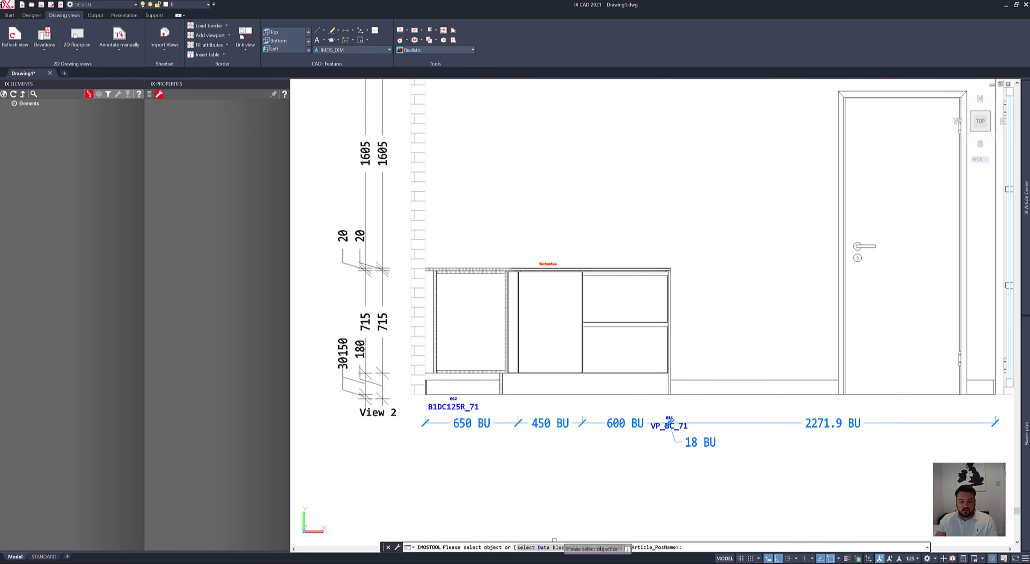
left_click(546, 547)
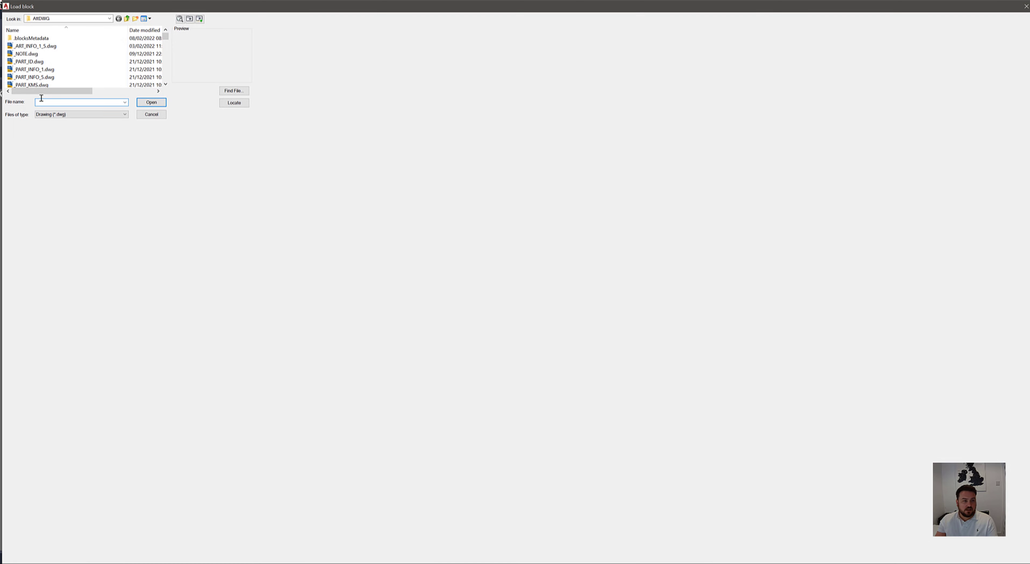
scroll(55, 52, "down", 5)
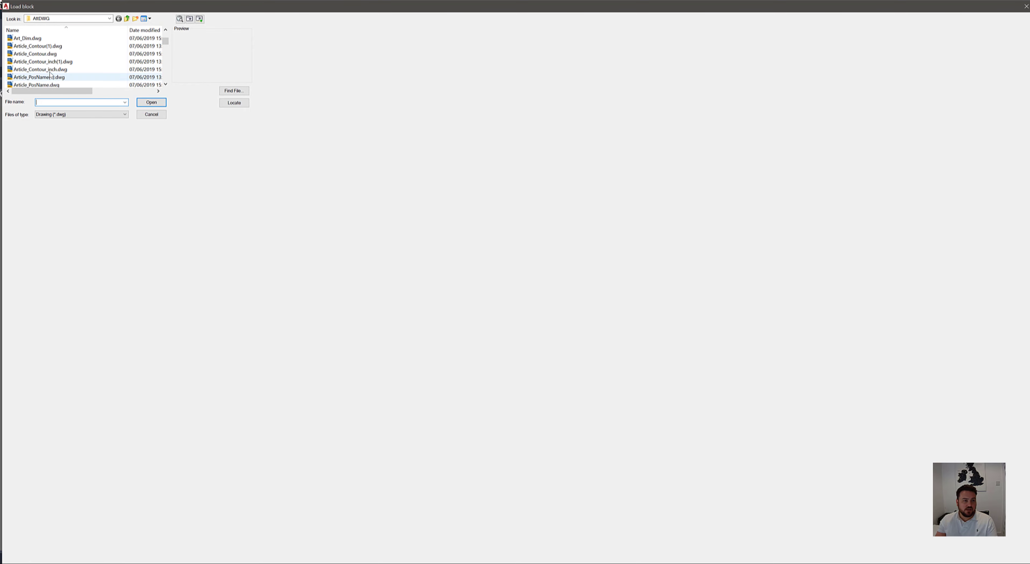
double_click(40, 46)
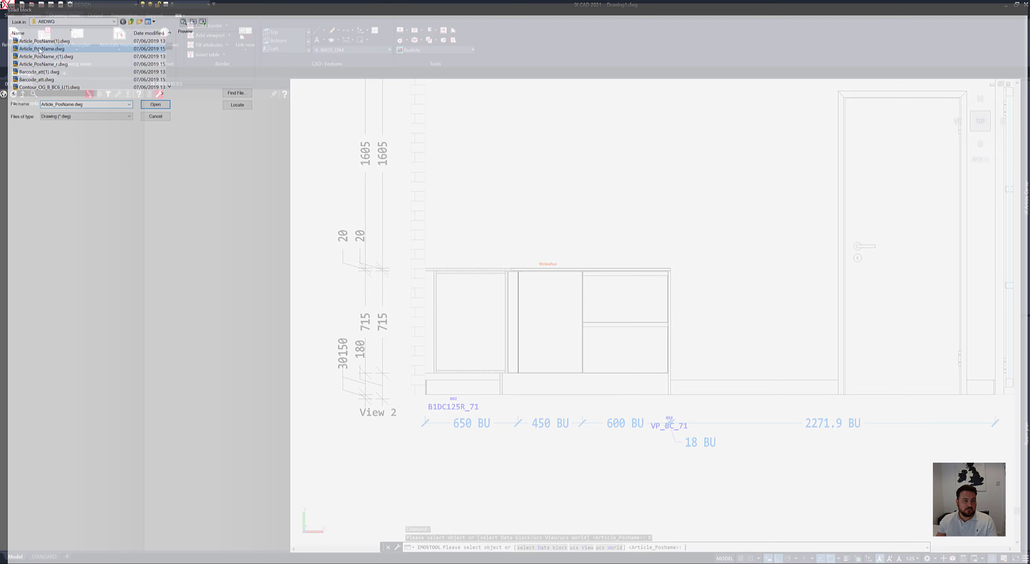
- Annotate the two-drawer base unit in View 2 with its article label, placed to the right of the unit with a leader
left_click(601, 276)
left_click(720, 289)
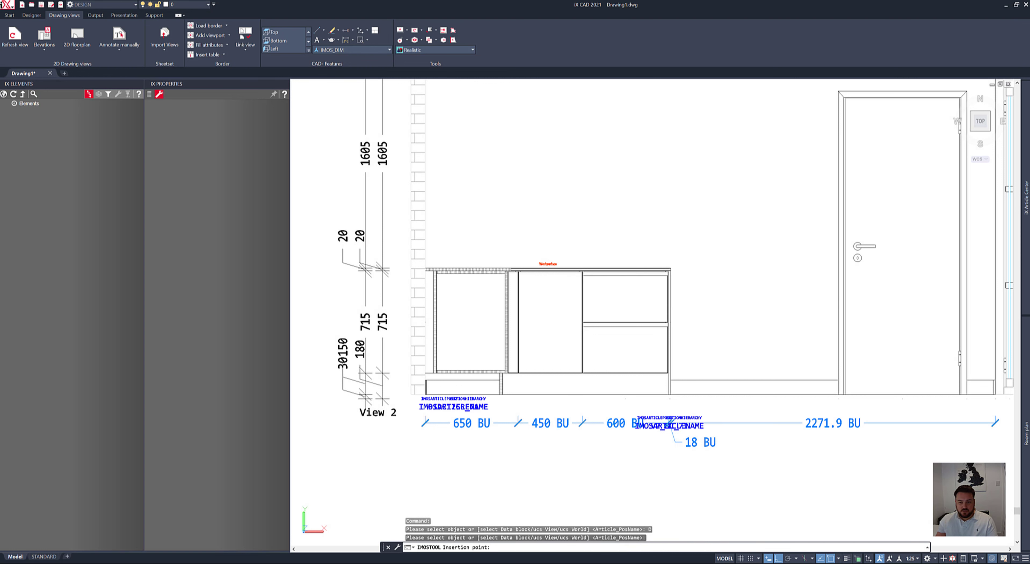
left_click(643, 289)
scroll(719, 303, "up", 5)
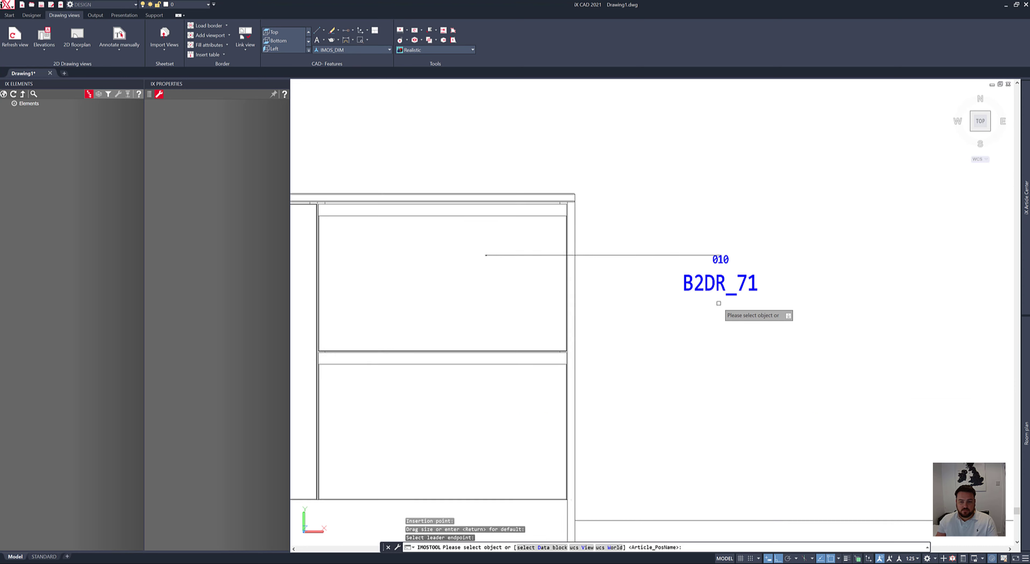
scroll(719, 304, "up", 2)
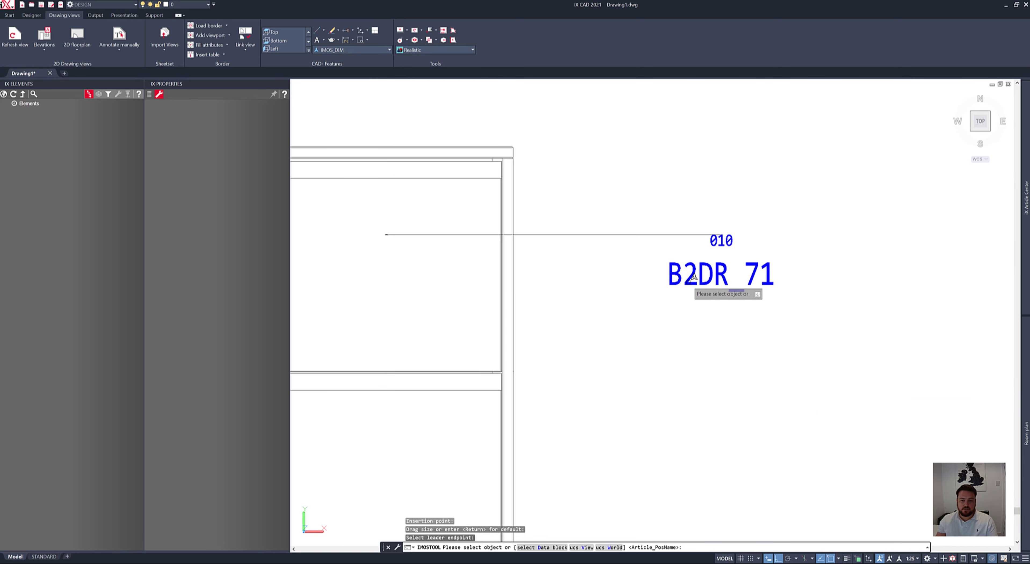
scroll(669, 338, "down", 7)
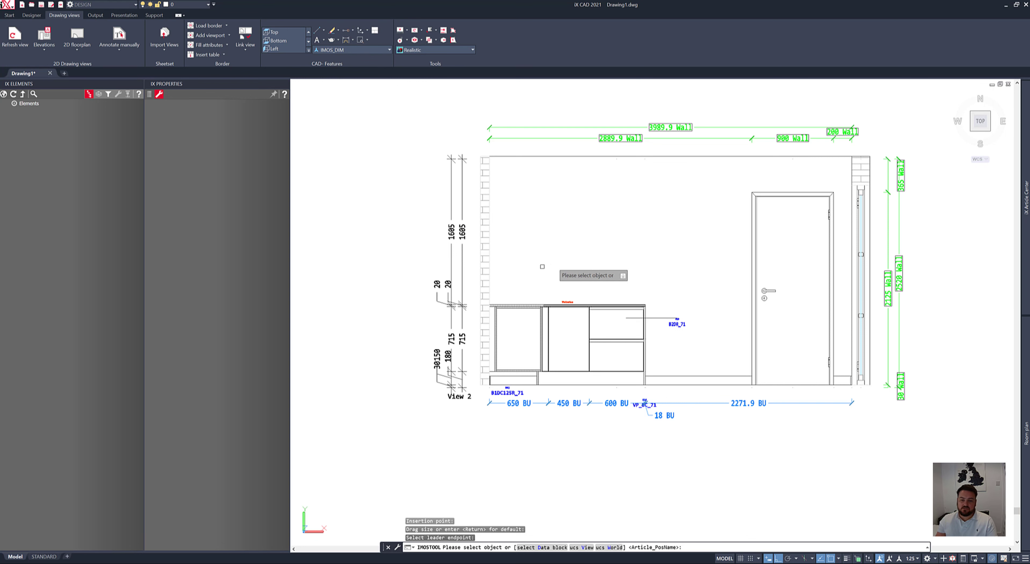
scroll(543, 282, "down", 4)
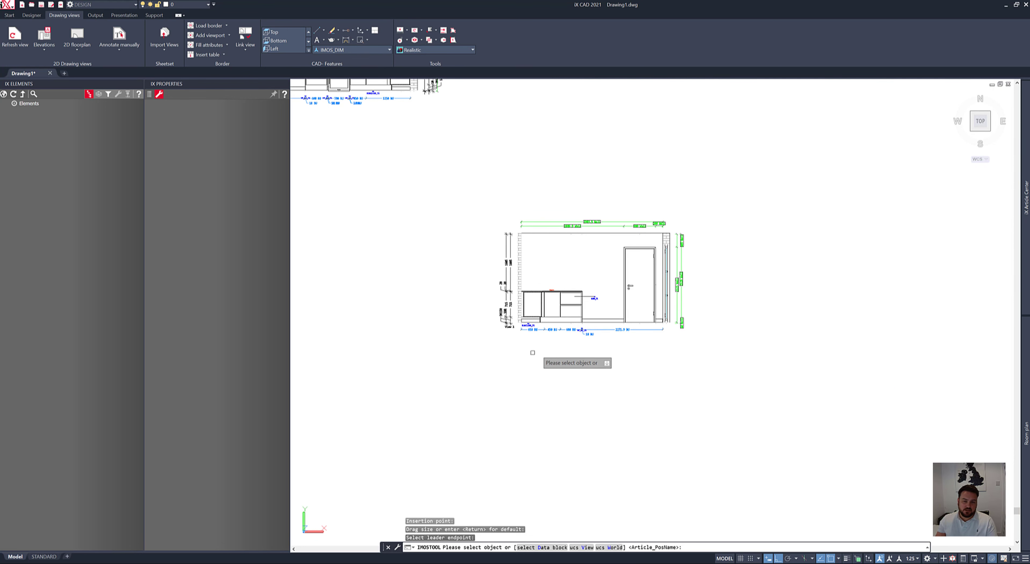
mouse_move(481, 264)
middle_mouse_down()
mouse_move(597, 358)
mouse_move(679, 403)
mouse_move(699, 442)
middle_mouse_up()
right_click(597, 355)
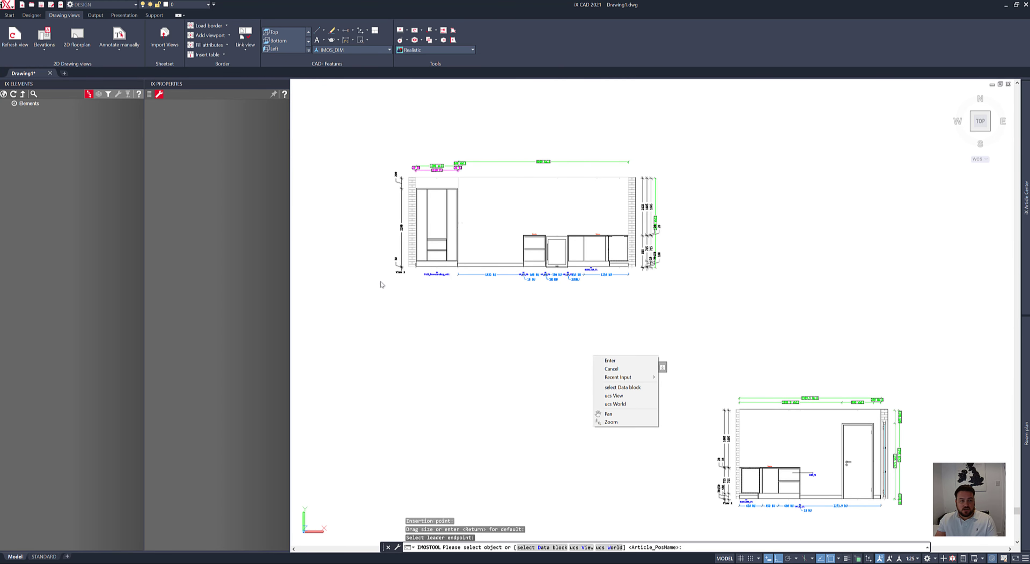
left_click(574, 343)
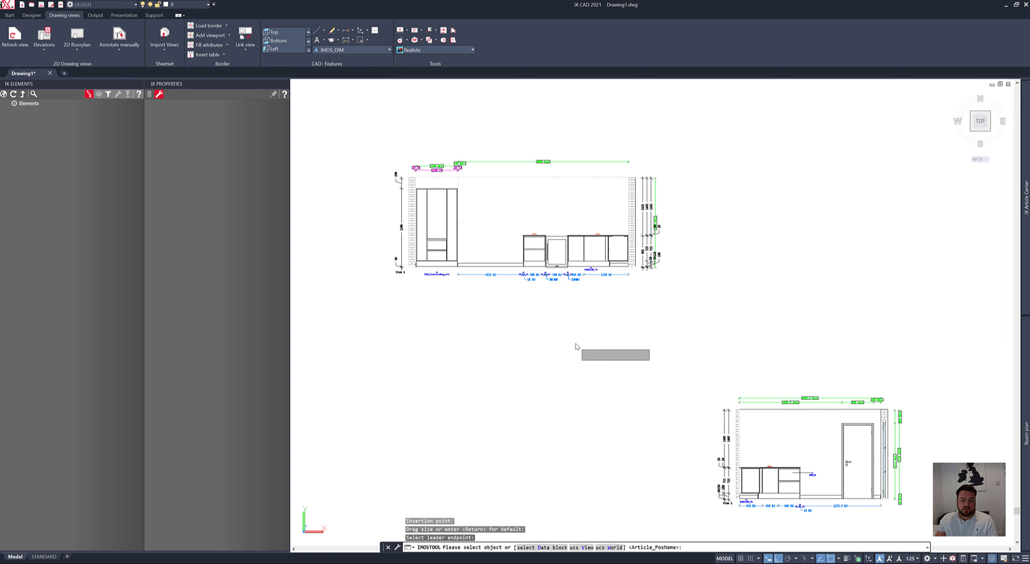
key("Return")
key("Escape")
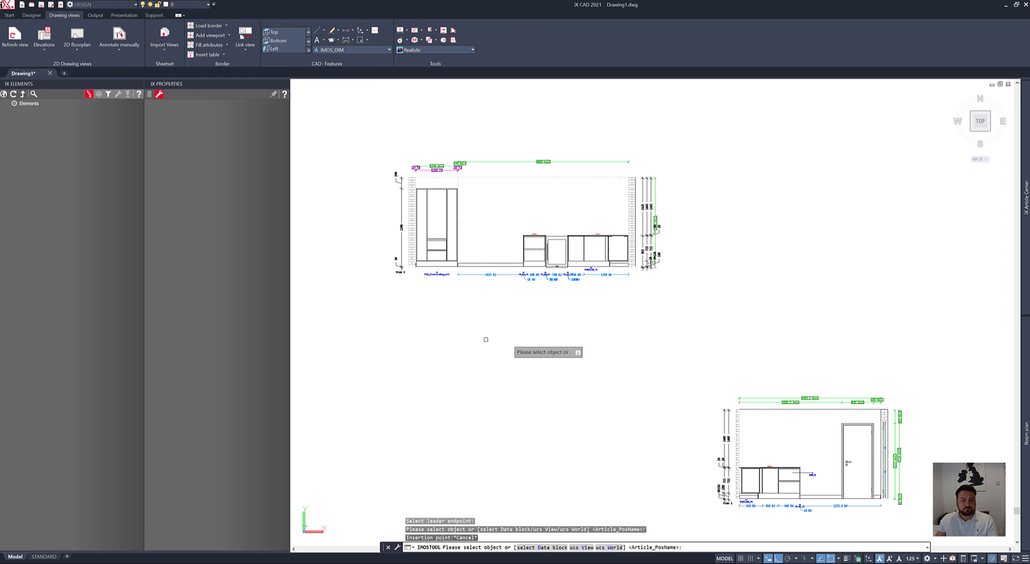
- Generate layouts from all 2D drawings and review the Plan view 1, View 1 and View 2 layouts
left_click(42, 51)
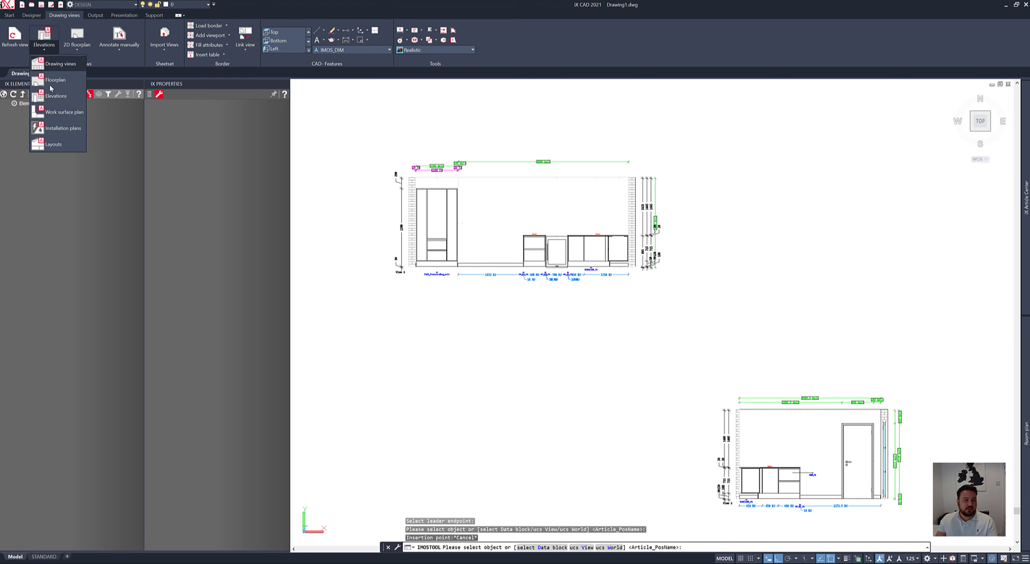
left_click(53, 144)
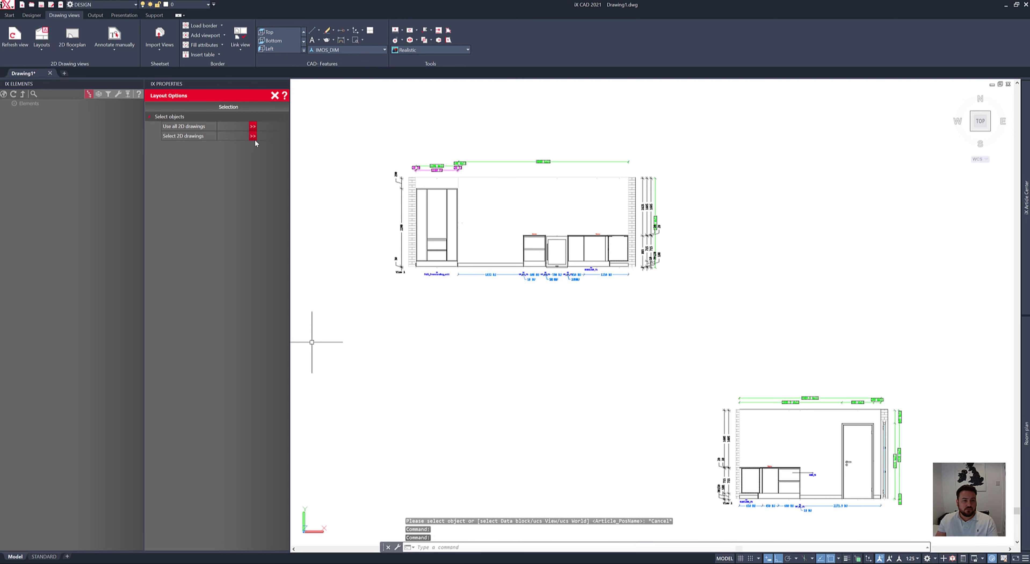
left_click(253, 127)
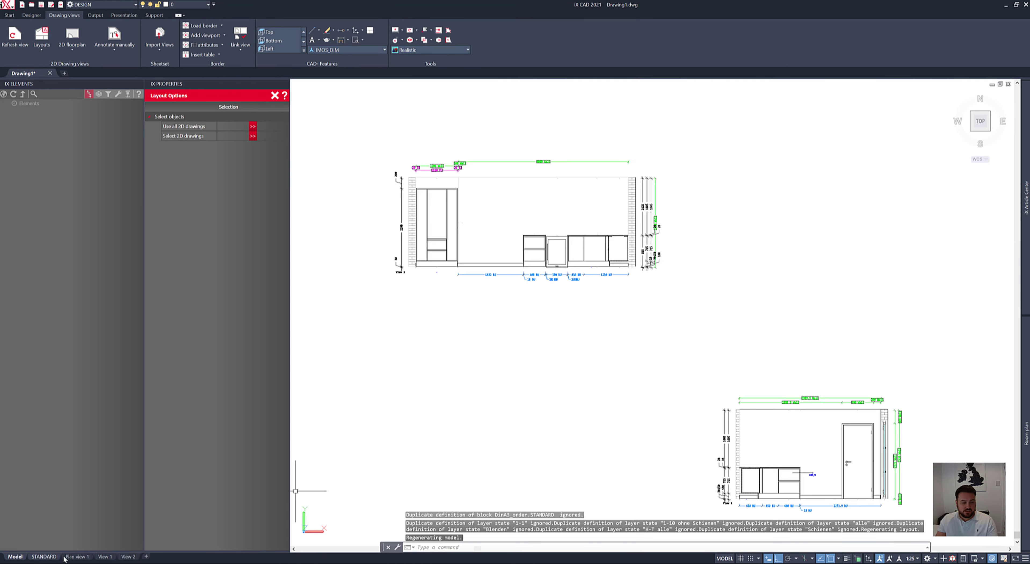
left_click(66, 557)
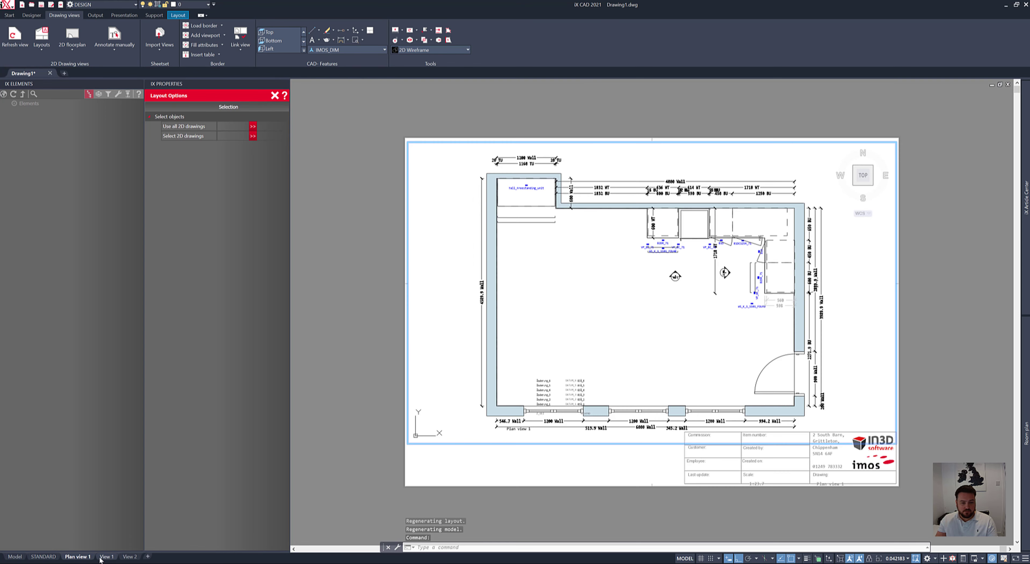
left_click(106, 556)
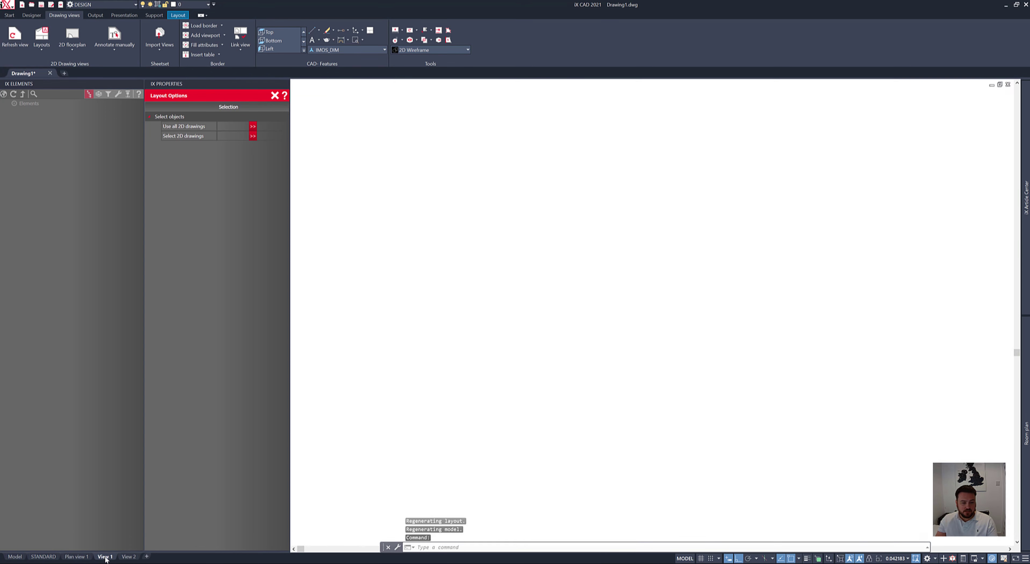
left_click(129, 557)
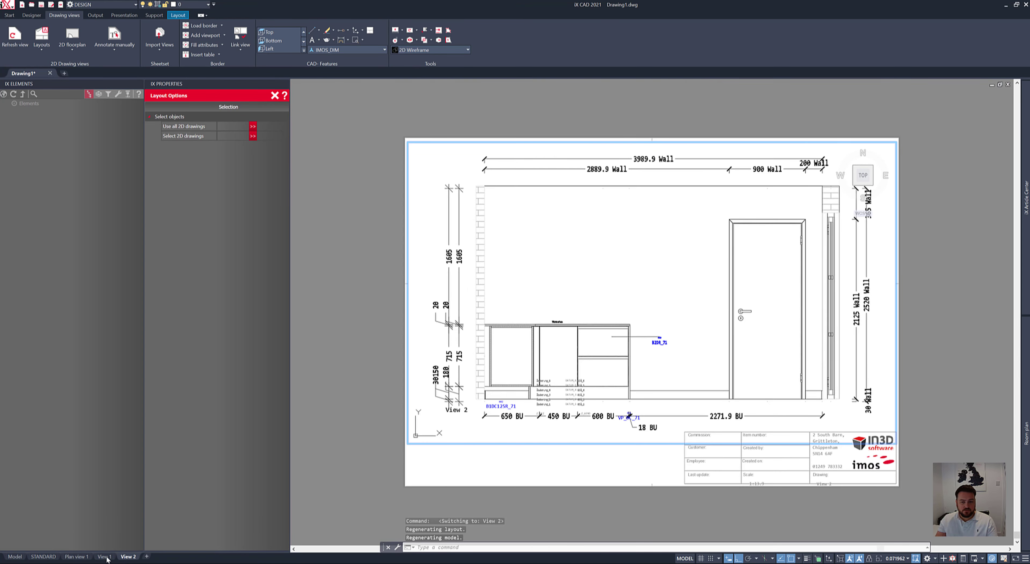
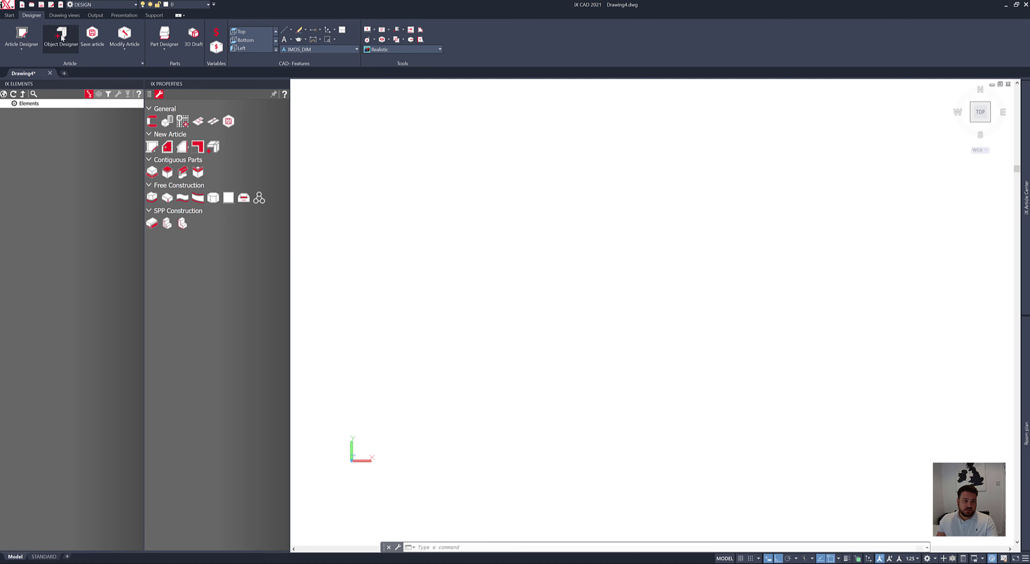
- Start an Object Designer object and draw a stepped polyline from 0,0, going 2000 right, 2000 up and 2000 right
left_click(61, 34)
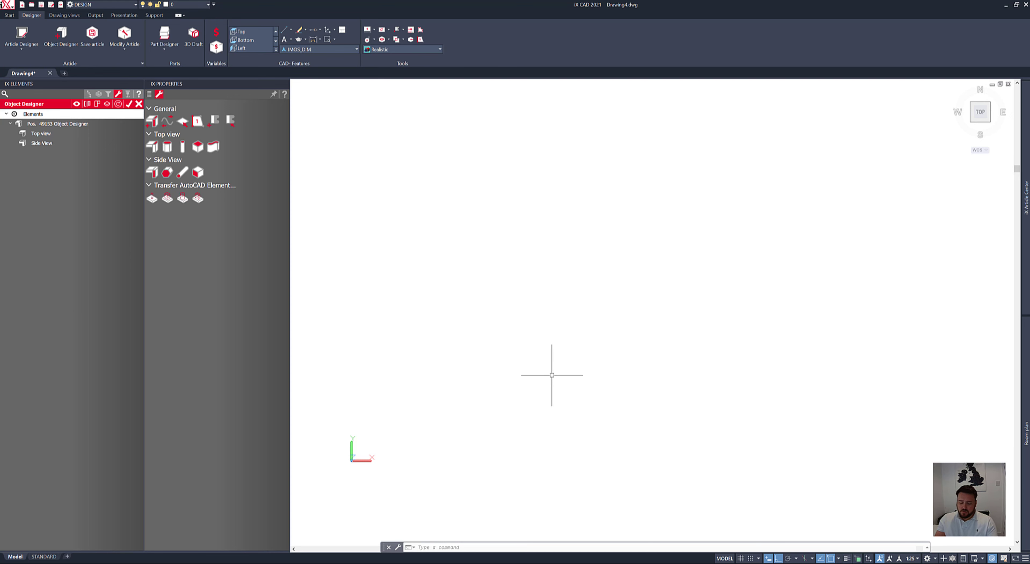
type("pl")
key("Return")
type("0,0")
key("Return")
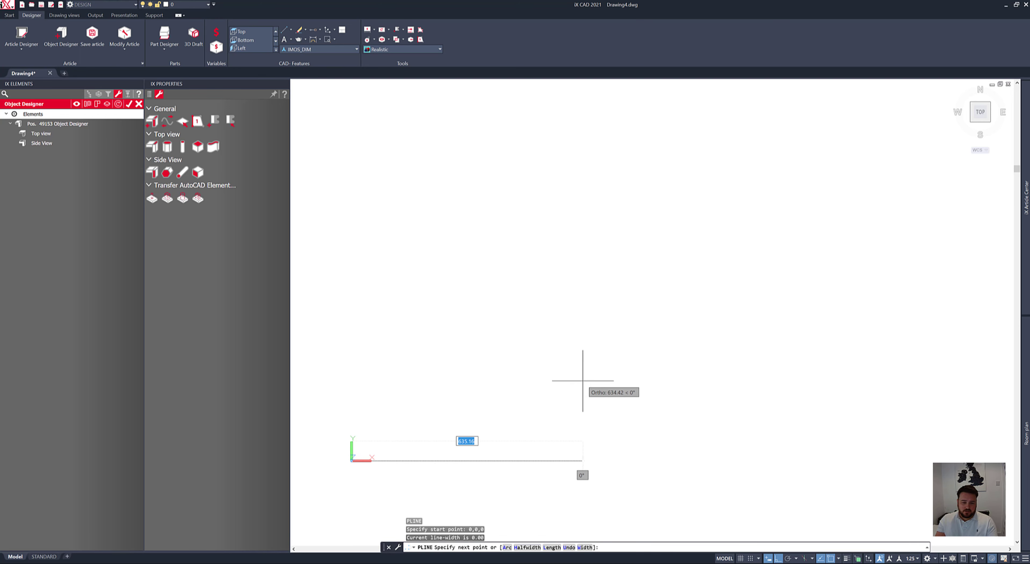
type("2000")
key("Return")
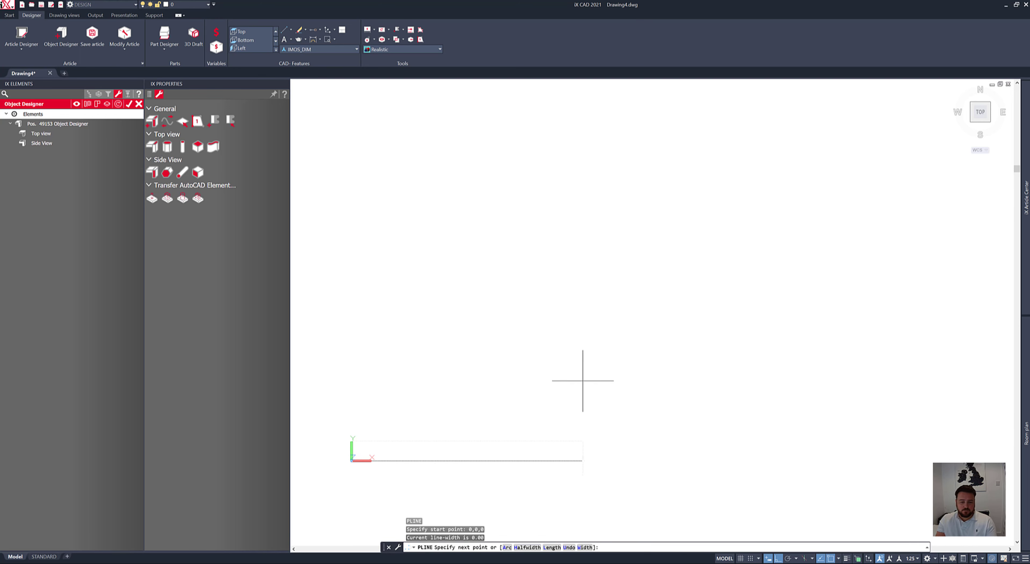
scroll(700, 312, "down", 5)
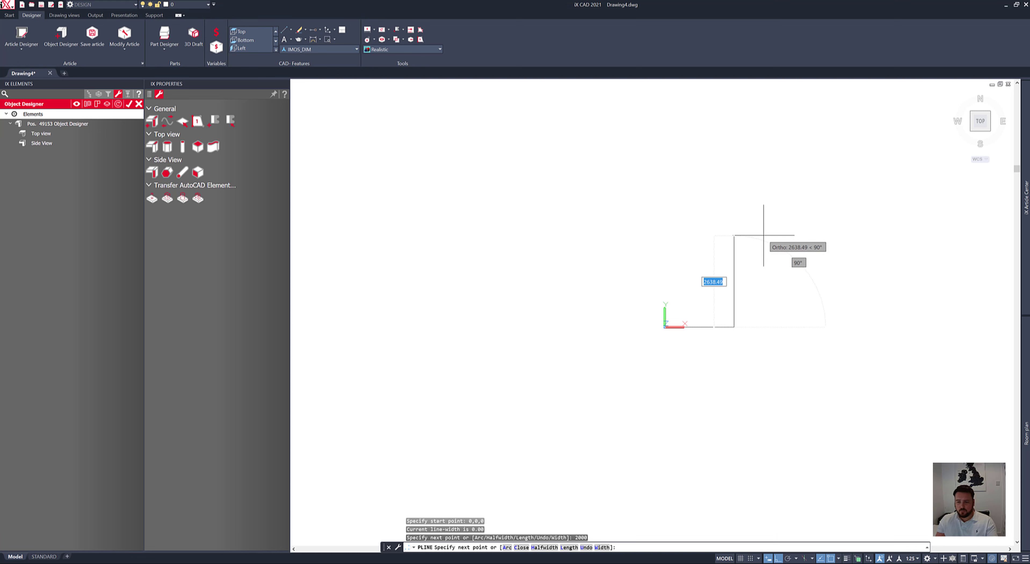
type("200")
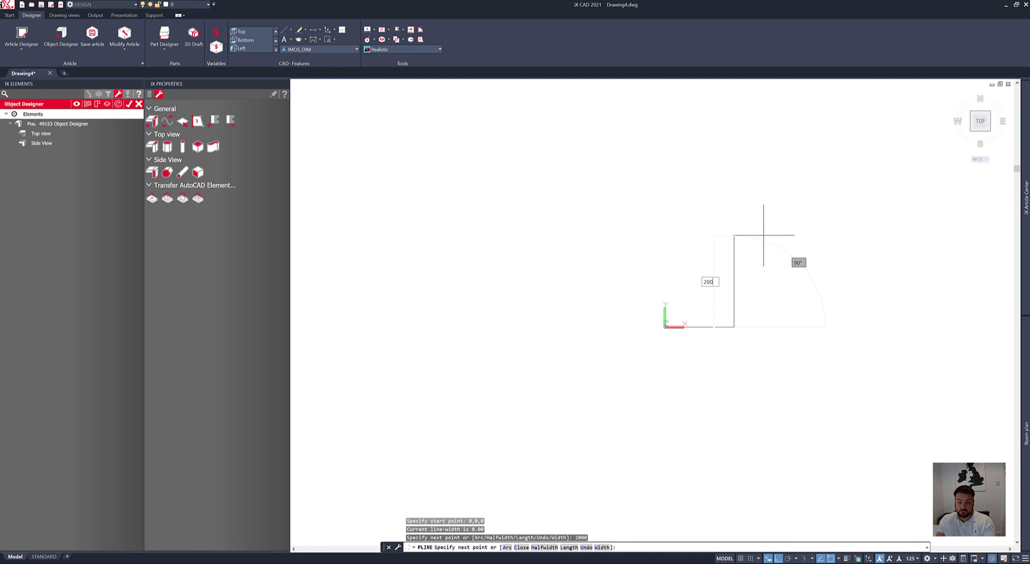
type("0")
key("Return")
type("2")
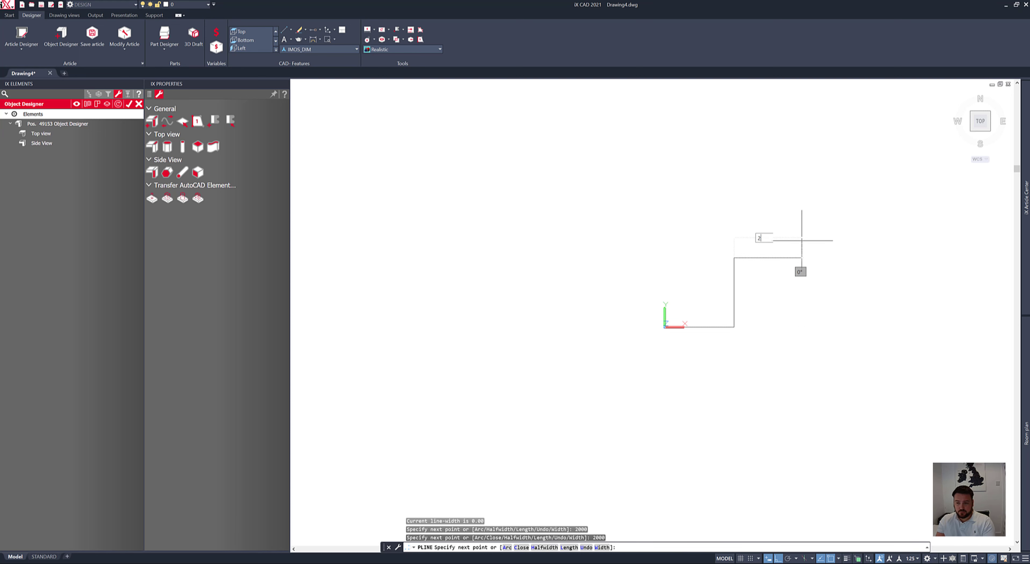
key("Return")
key("Return")
- Stretch the polyline's two inner corners to the midpoints of its upper and lower horizontal segments, making the middle segment diagonal
left_click(765, 262)
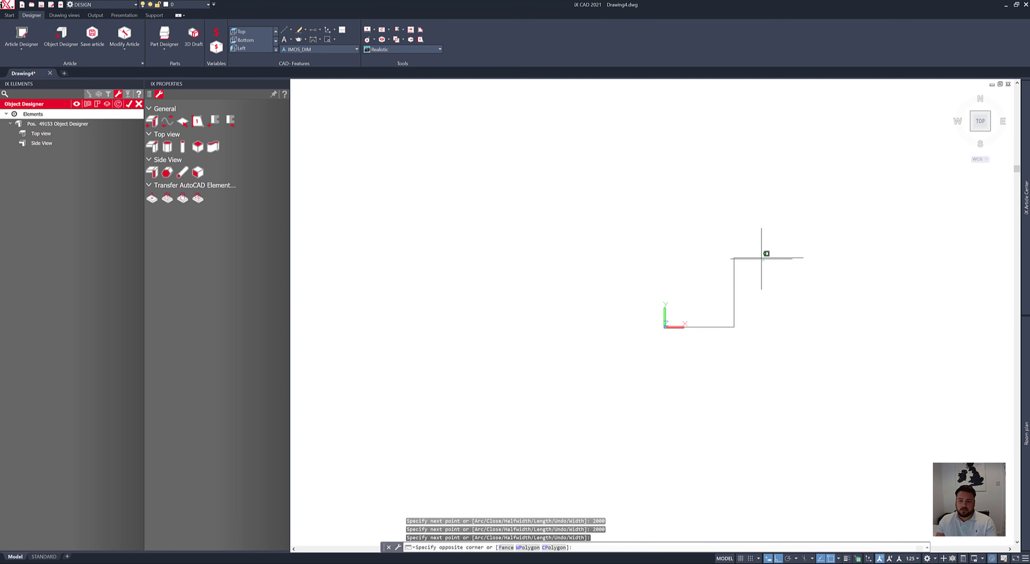
left_click(756, 252)
left_click(734, 258)
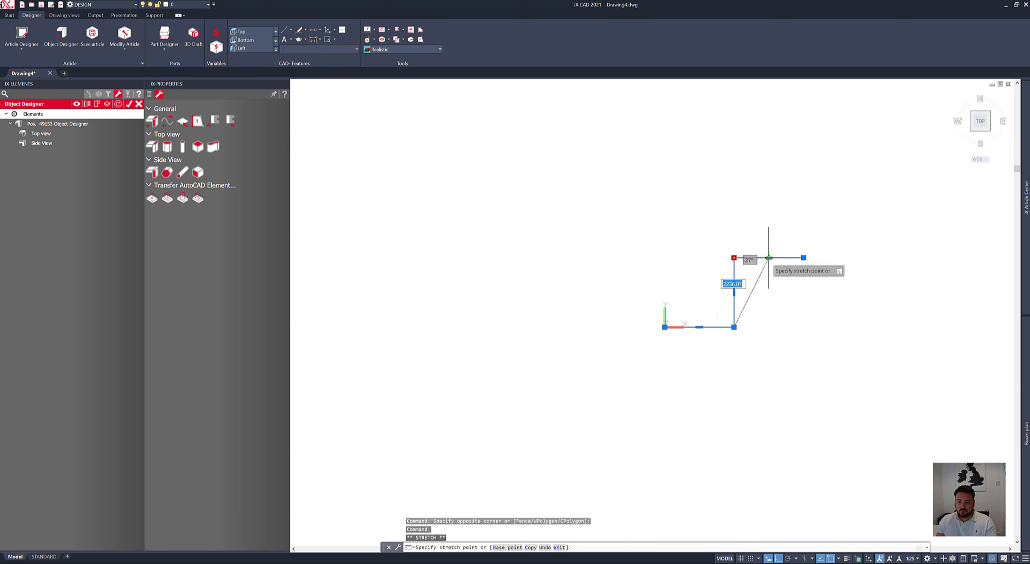
left_click(769, 258)
left_click(734, 327)
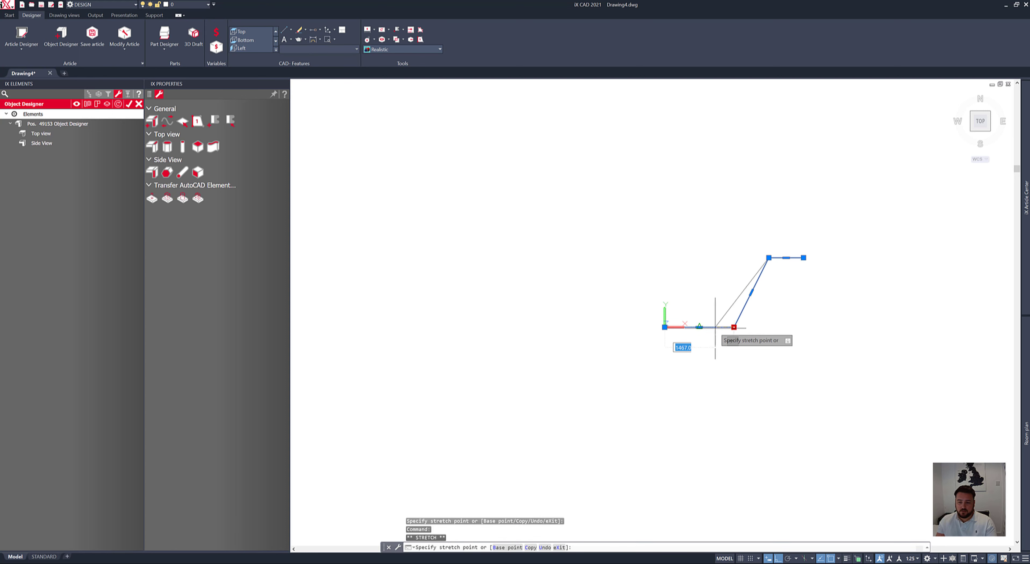
left_click(699, 326)
key("Escape")
key("Escape")
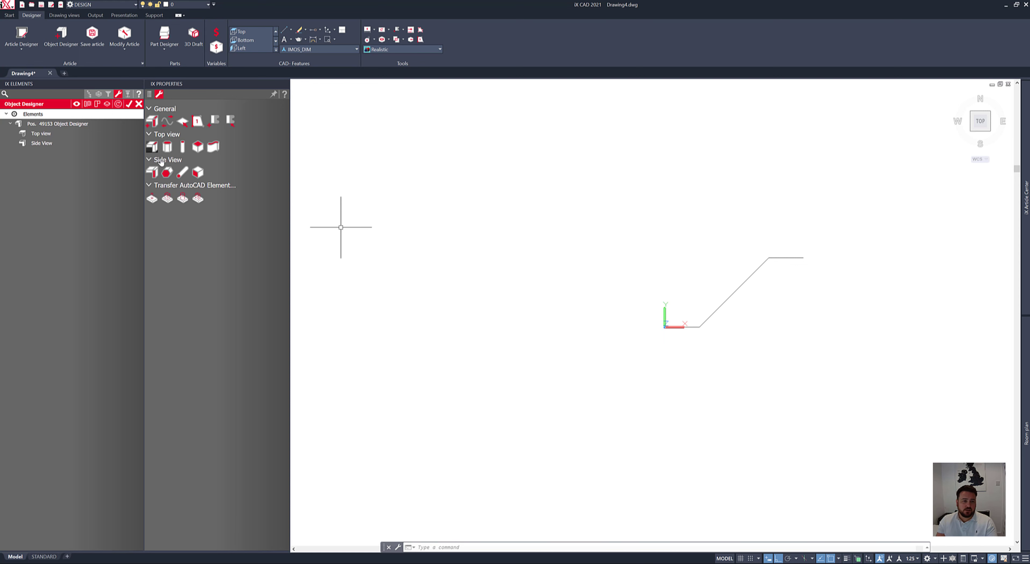
- Draw three connected side-view segments to the left of the polyline: 900 up, 200 left and 900 down
left_click(152, 173)
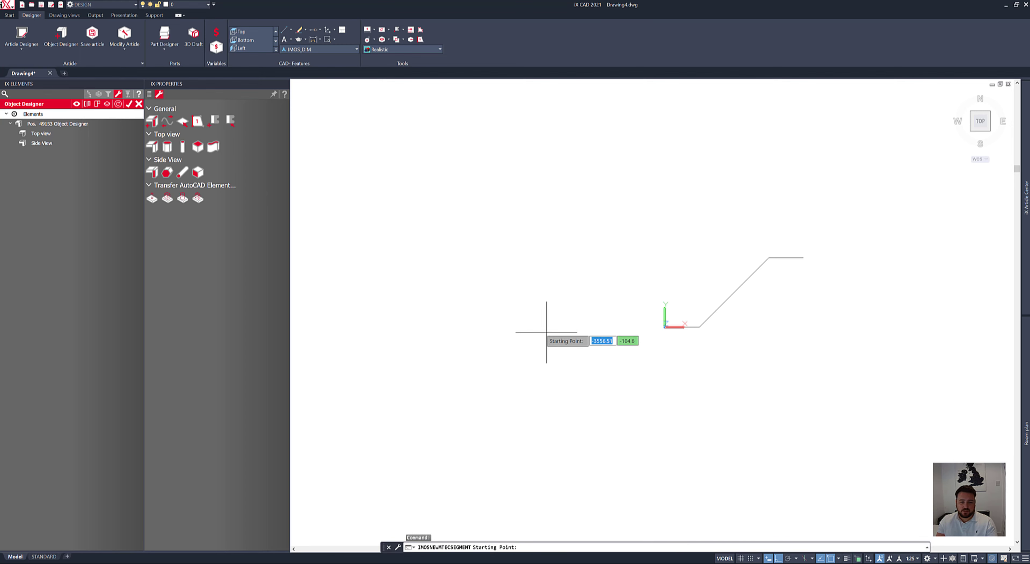
left_click(565, 333)
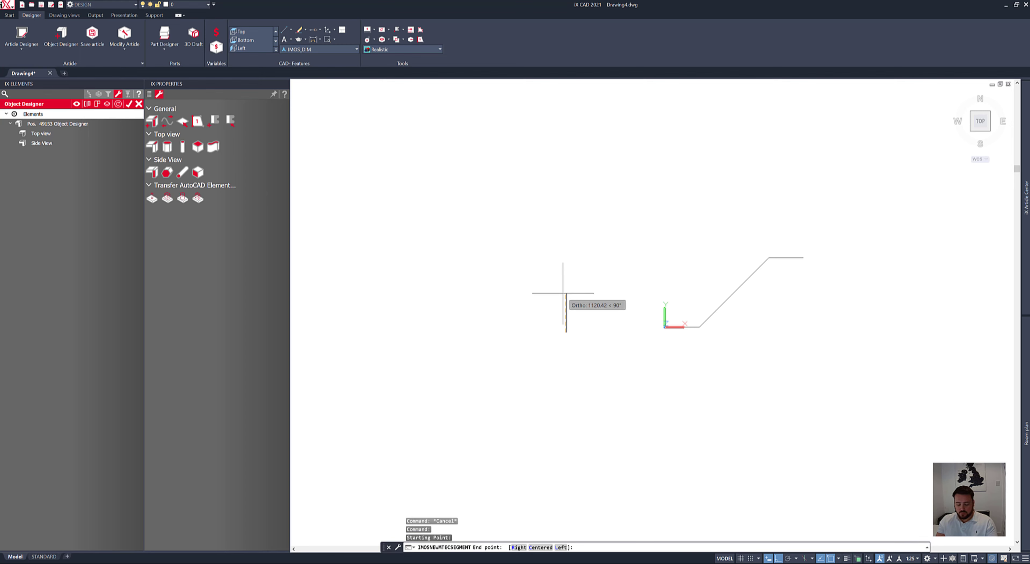
scroll(563, 294, "up", 8)
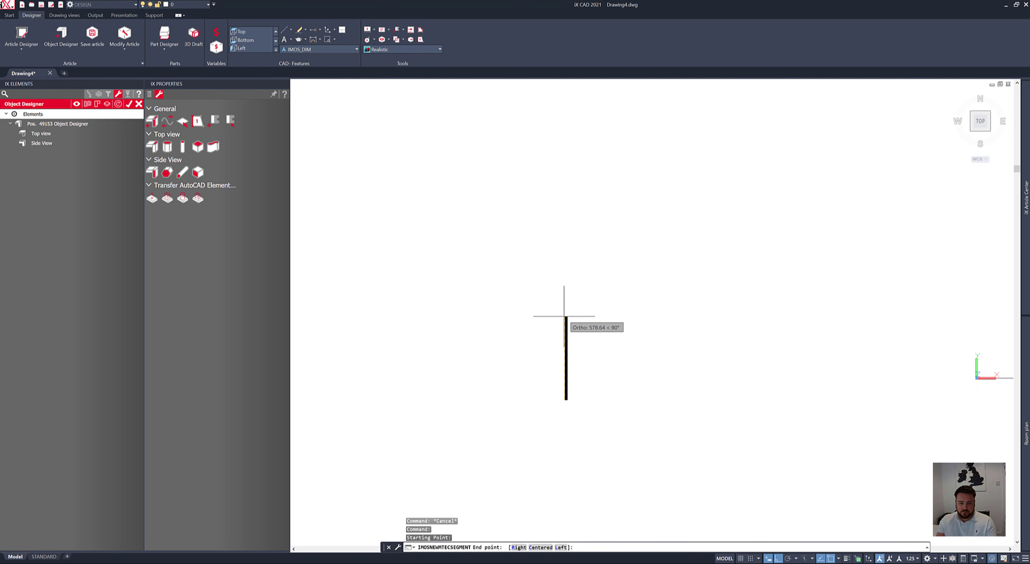
scroll(562, 335, "up", 2)
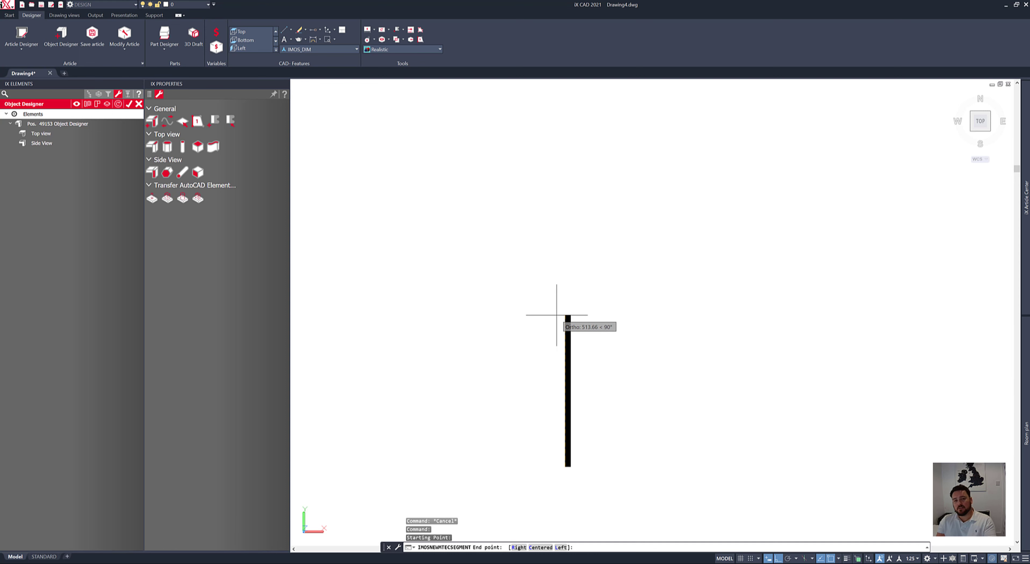
type("900")
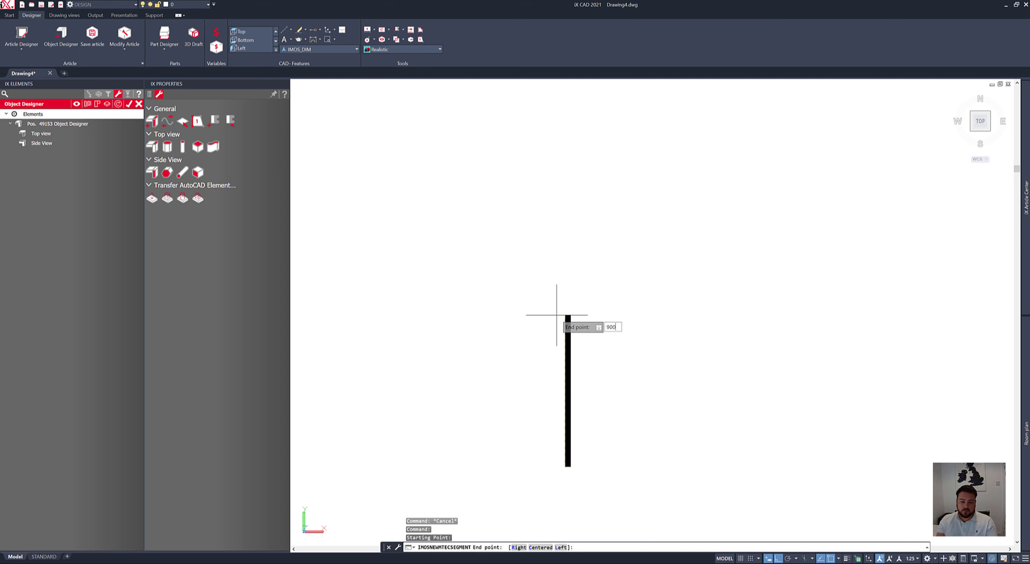
key("Return")
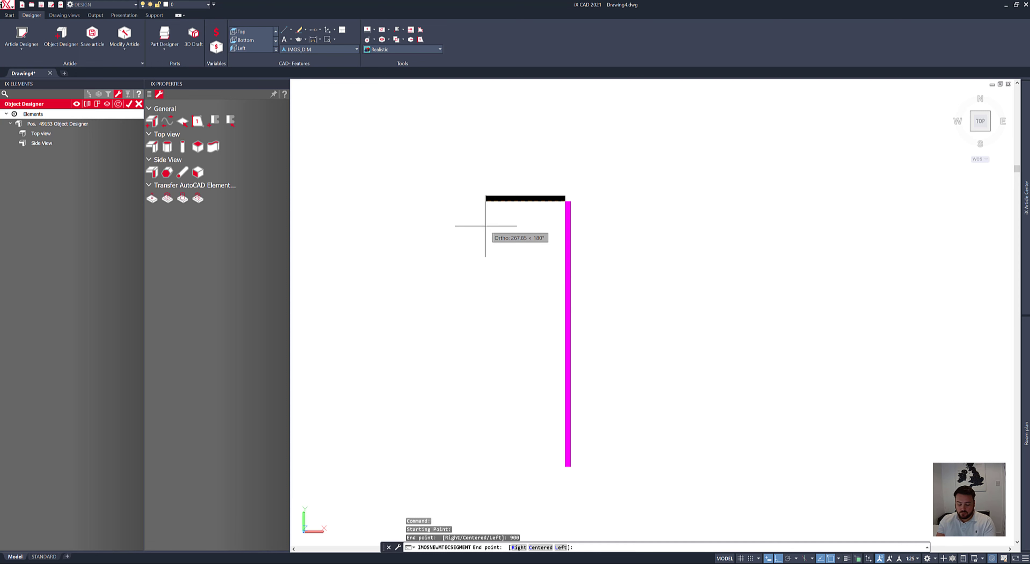
type("200")
key("Return")
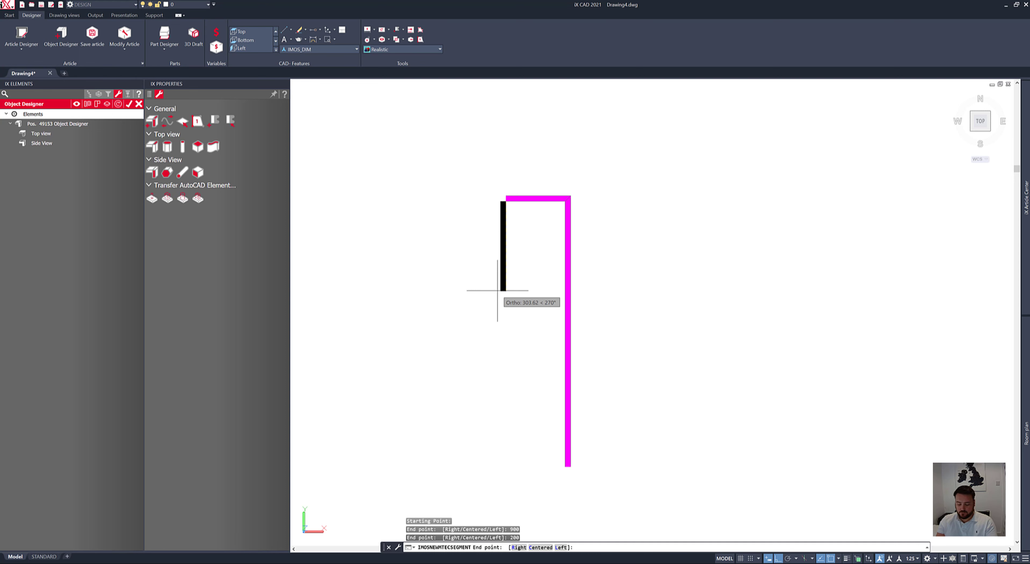
type("900")
key("Return")
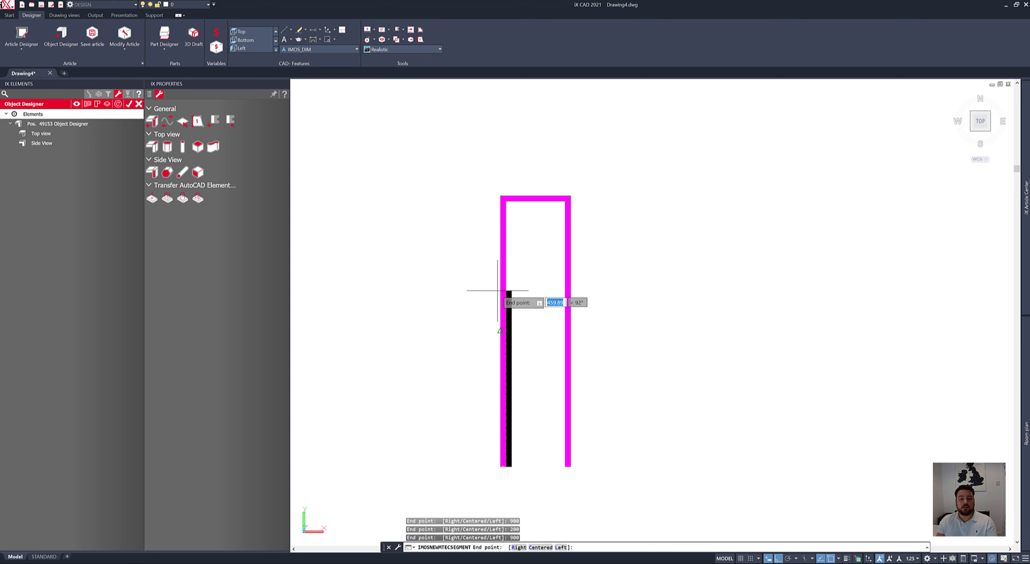
key("Return")
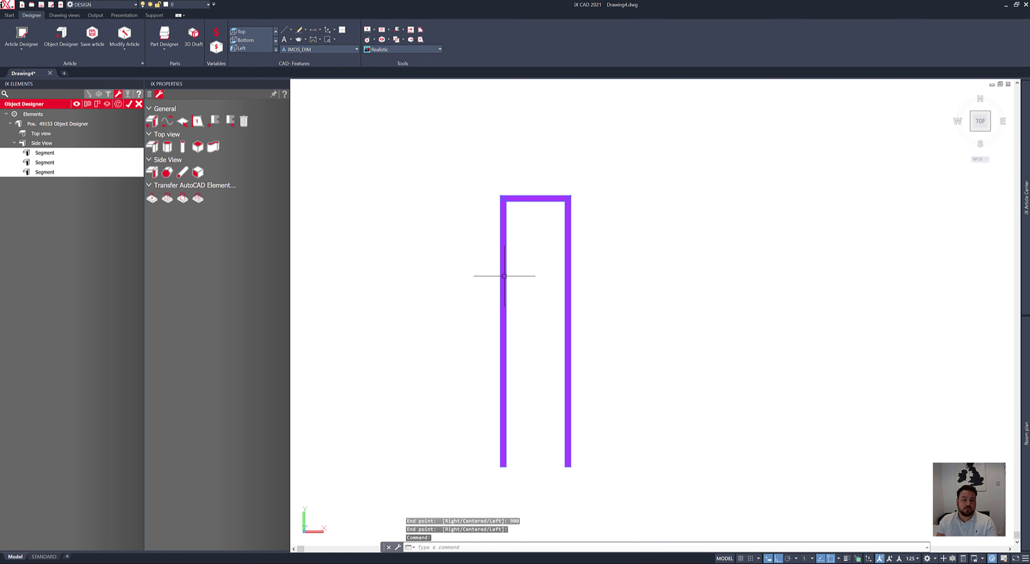
scroll(497, 172, "up", 5)
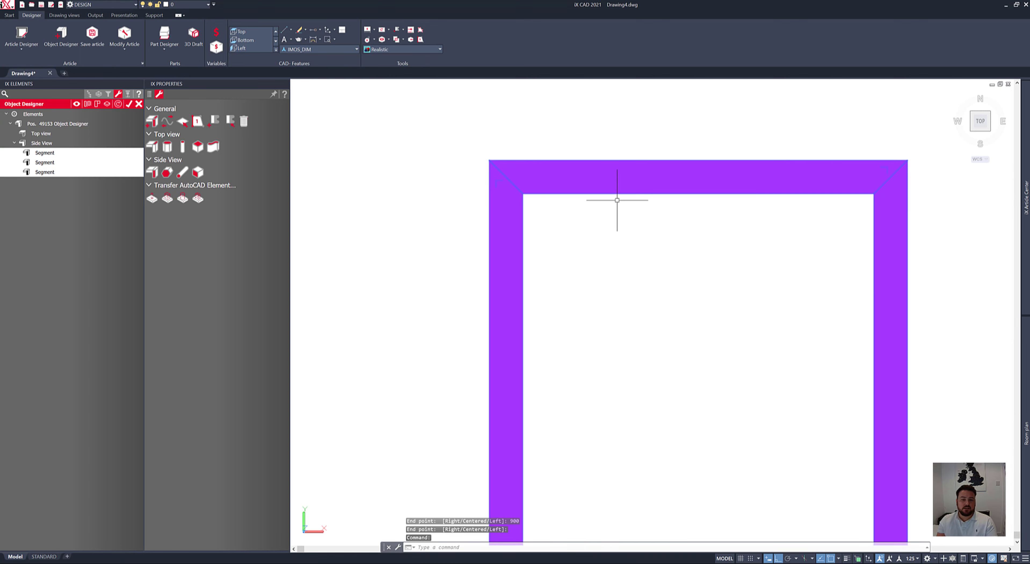
scroll(851, 207, "down", 2)
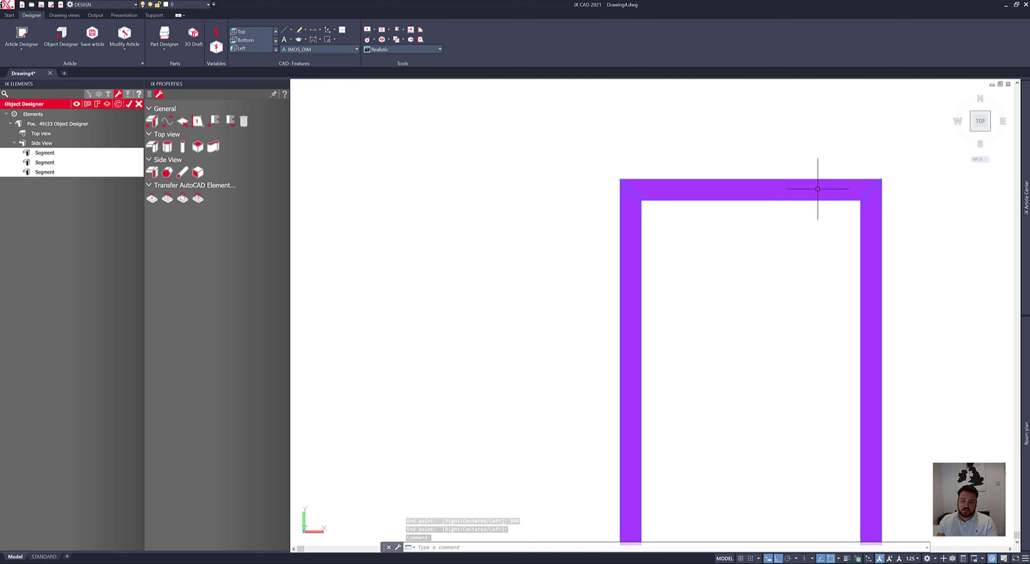
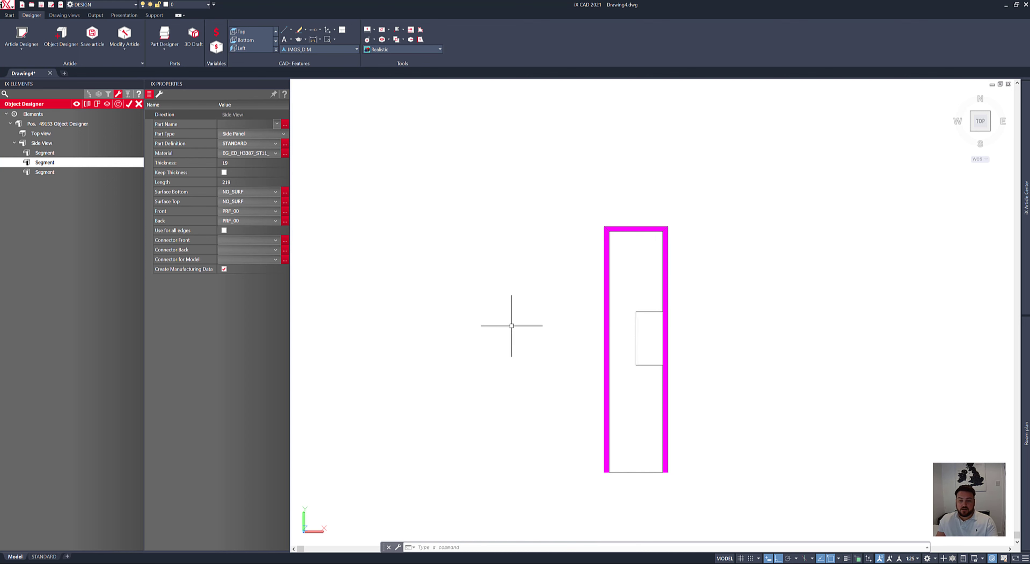
- Shorten the right vertical segment by stretching its lower end up to the notch's upper edge
scroll(535, 343, "up", 8)
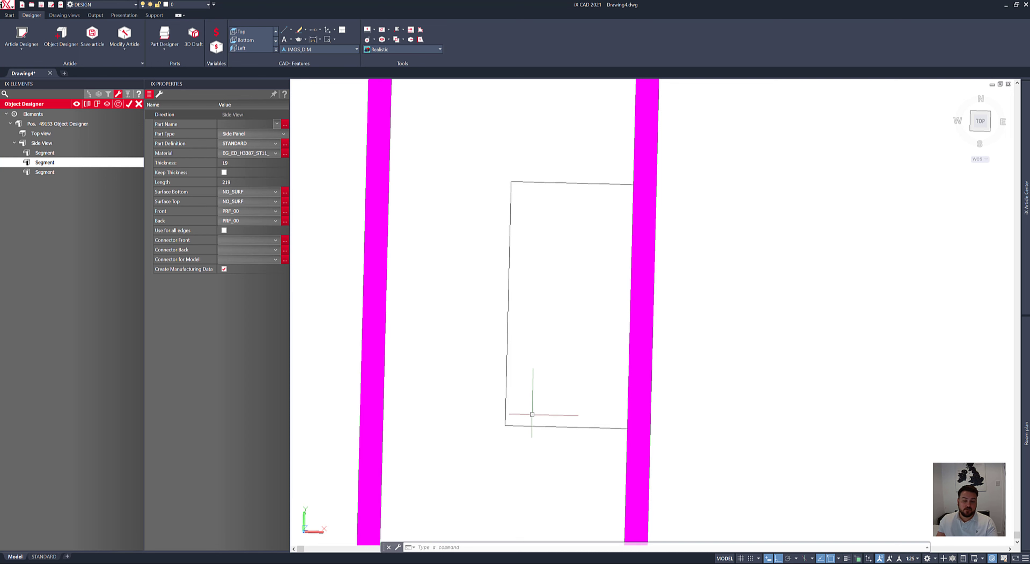
scroll(618, 298, "down", 3)
left_click(628, 301)
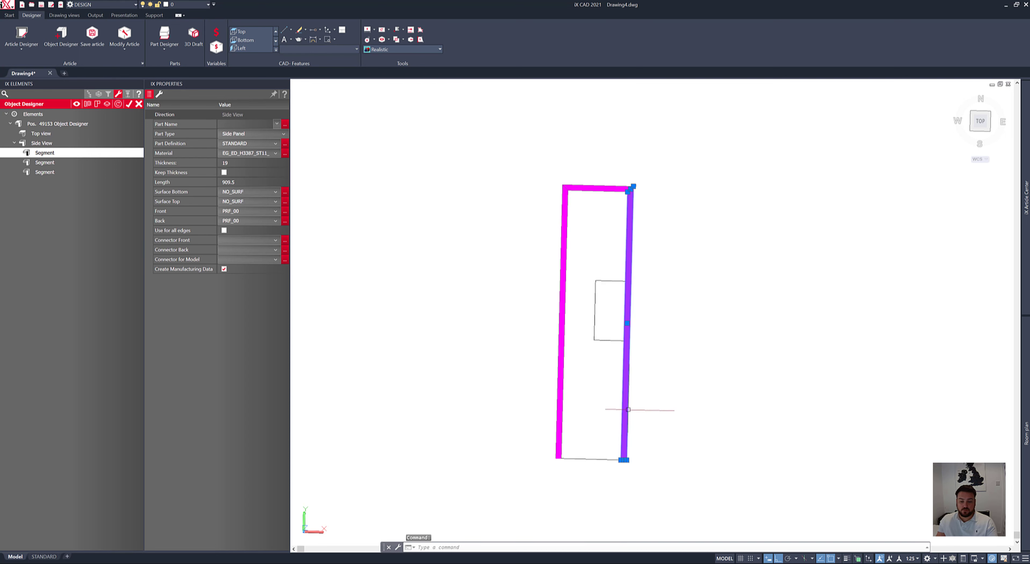
left_click(627, 323)
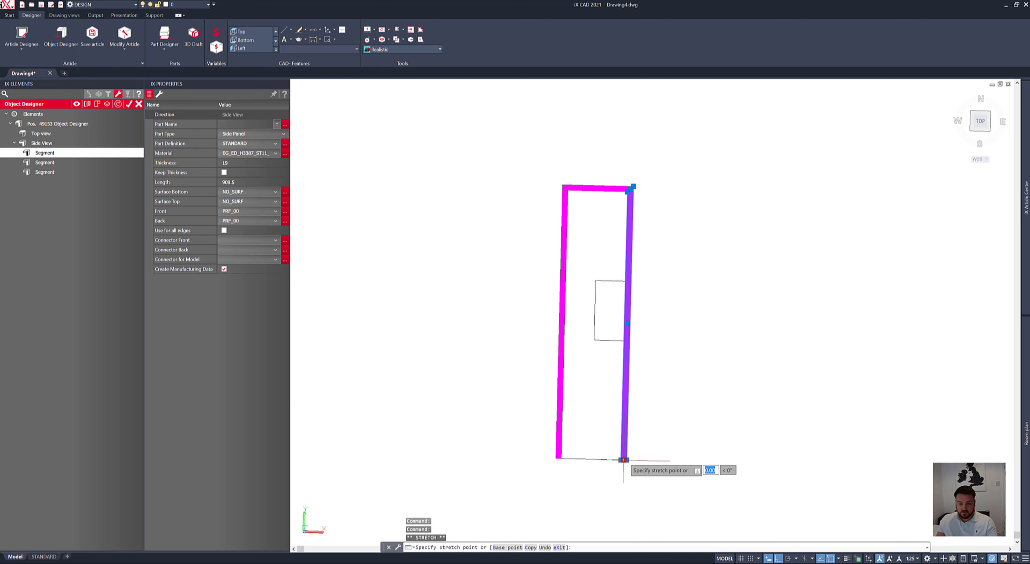
scroll(629, 282, "up", 5)
left_click(628, 282)
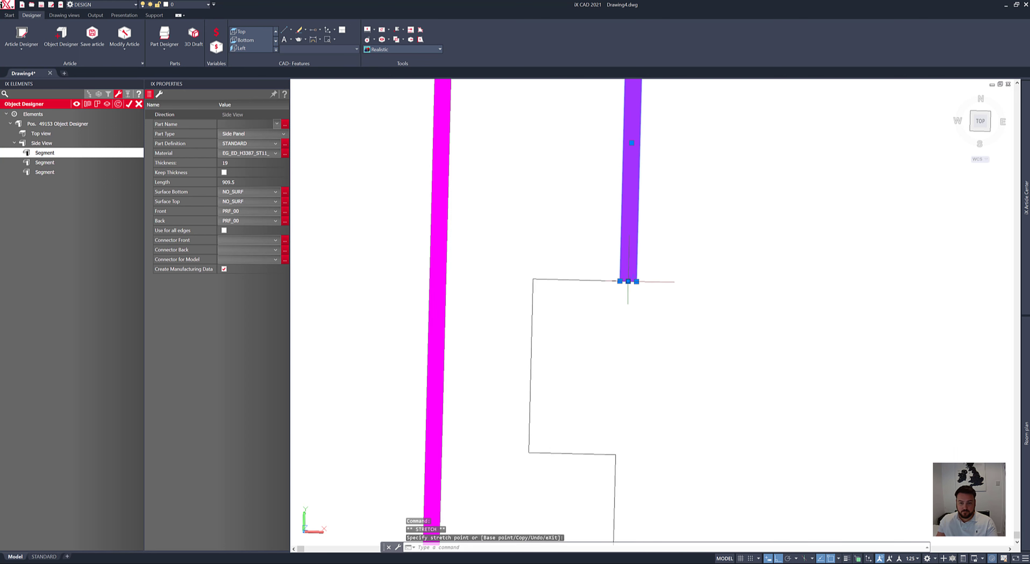
key("Escape")
key("Escape")
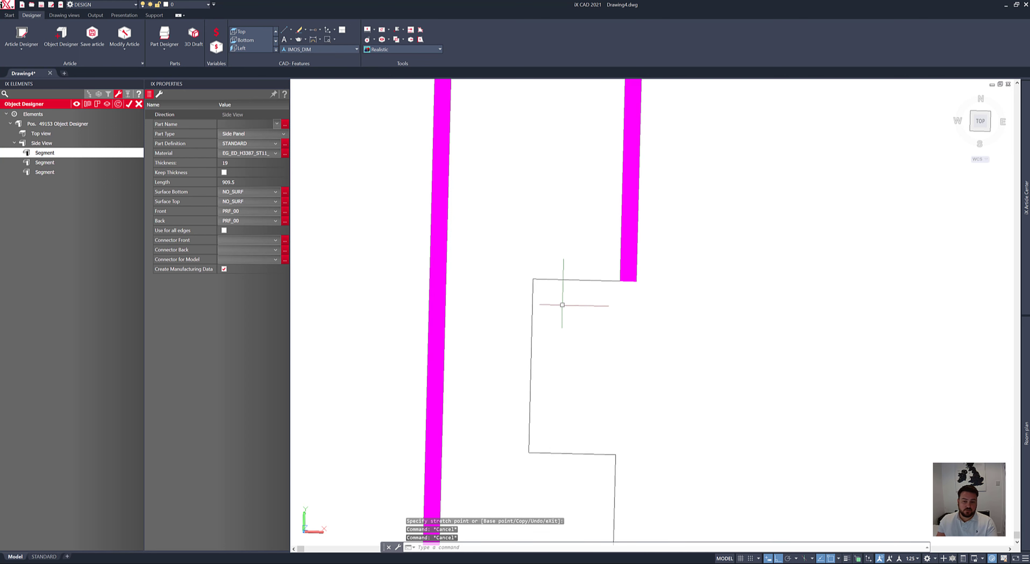
scroll(579, 429, "down", 2)
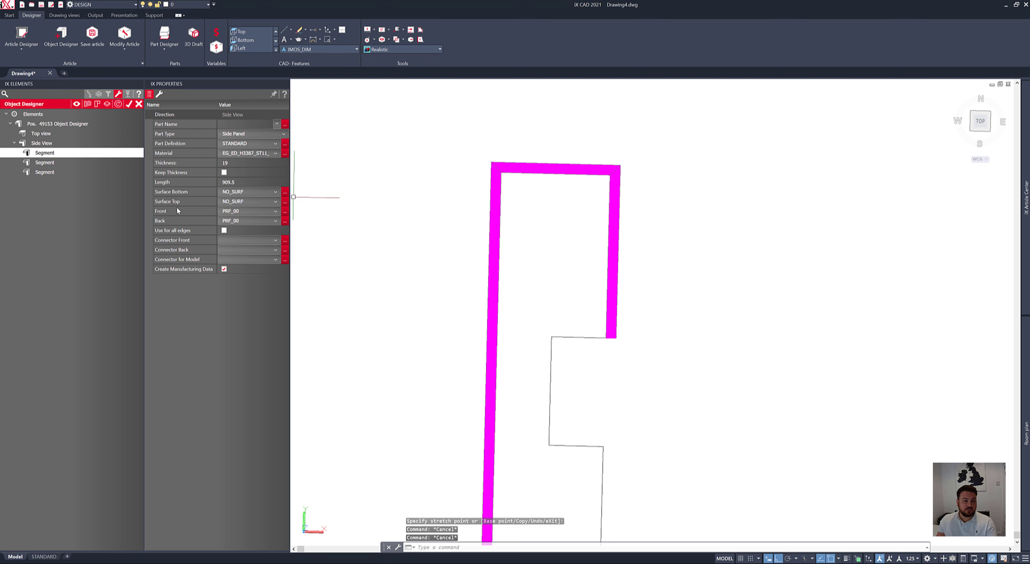
- Draw side-view segments from the outline's lower right corner, 400 up, 100 left, up the notch's inner edge and 300 right
left_click(159, 94)
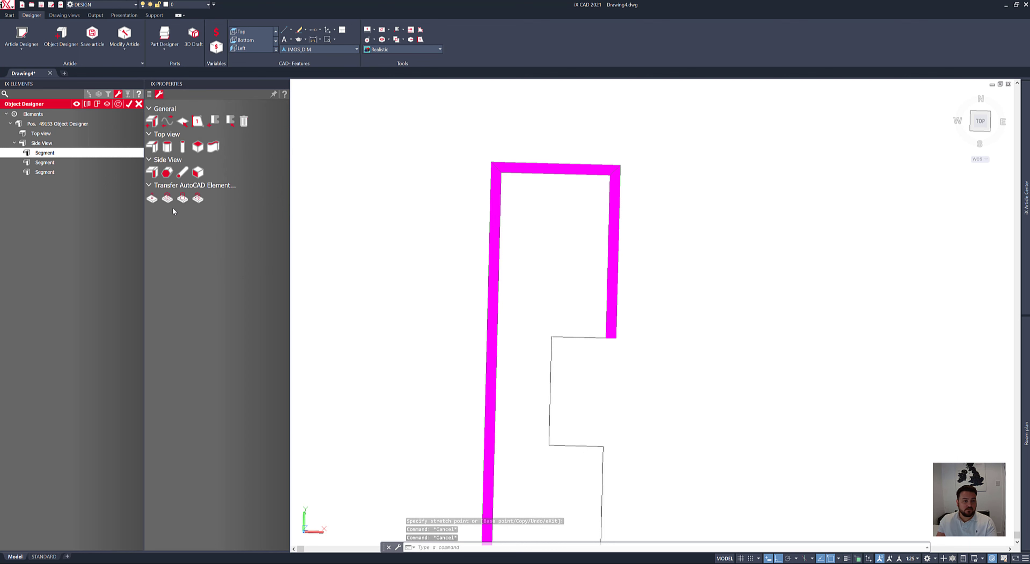
left_click(156, 177)
scroll(437, 304, "down", 3)
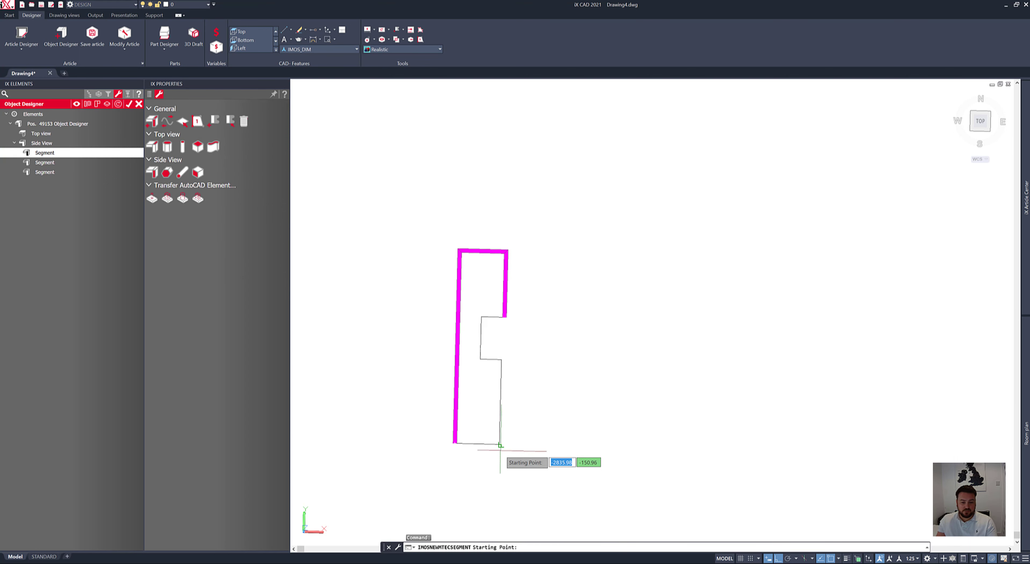
left_click(500, 445)
scroll(498, 391, "up", 3)
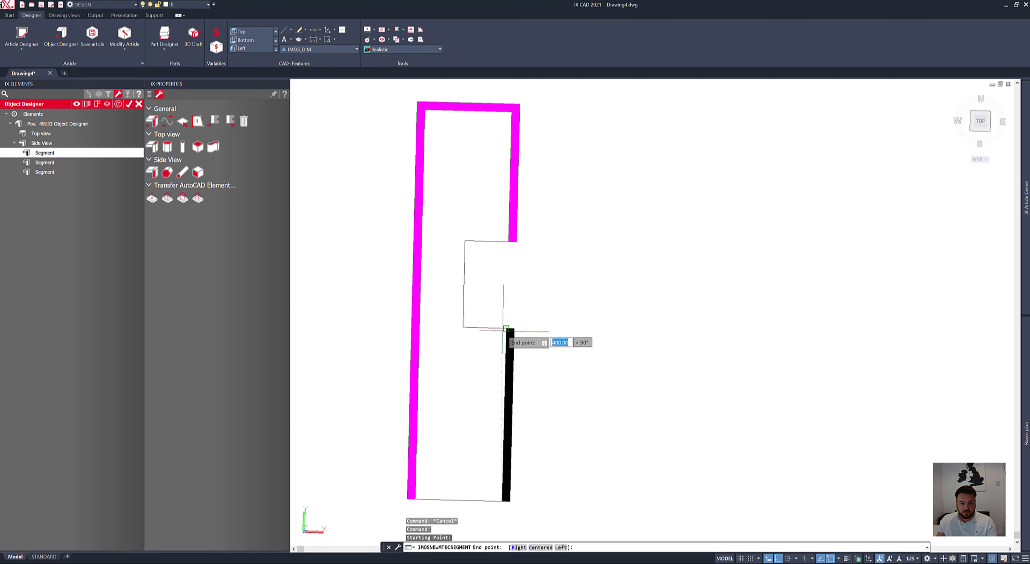
left_click(506, 329)
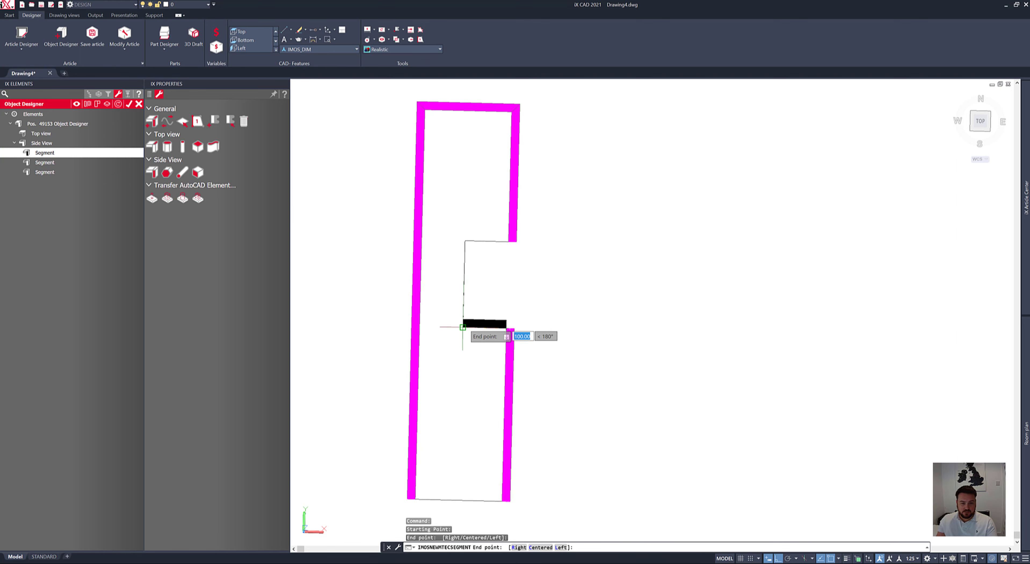
left_click(463, 327)
left_click(467, 243)
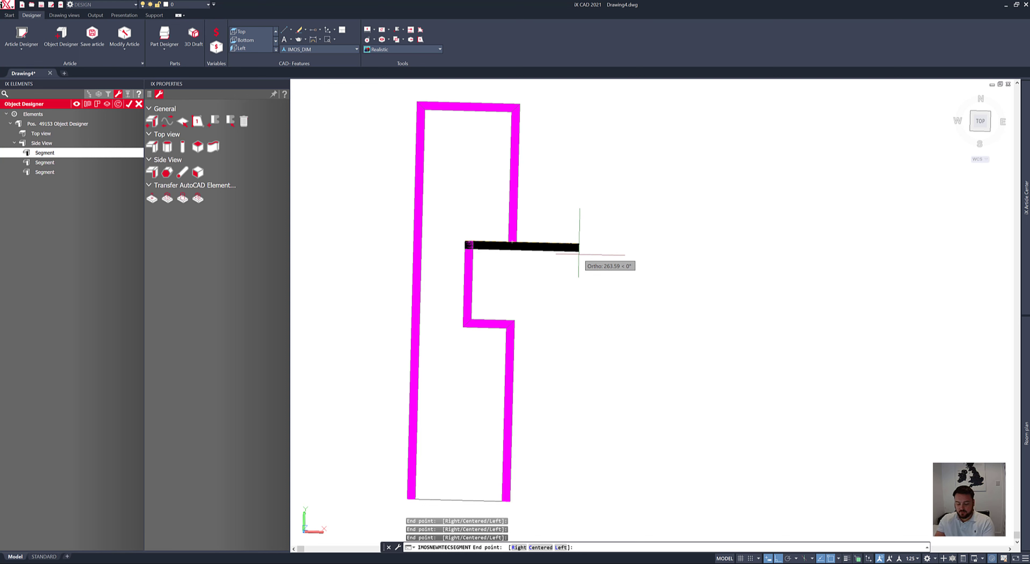
key("Return")
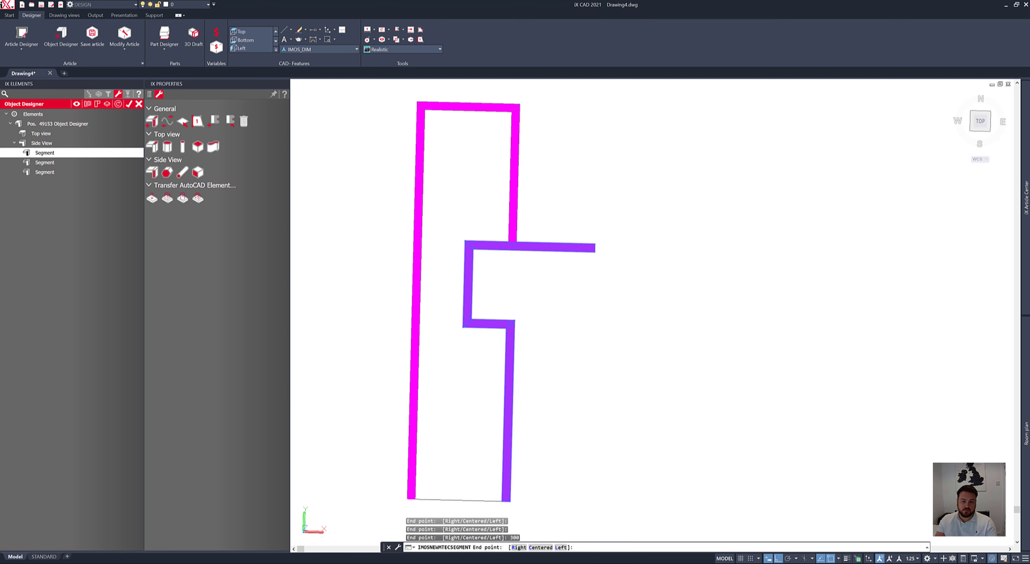
key("Return")
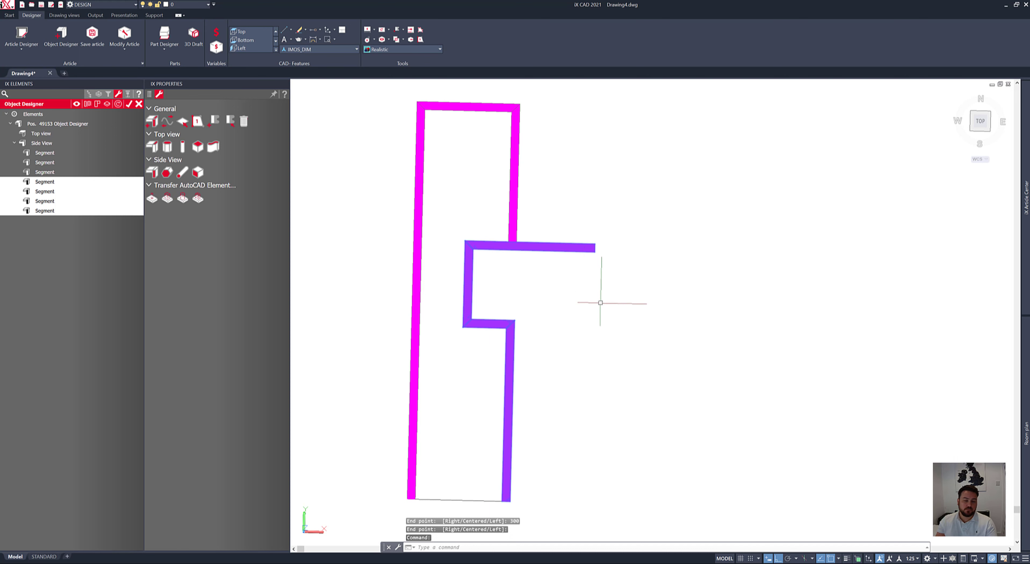
- Examine the corner joints of the new segment chain and restore the upright top view
scroll(466, 251, "up", 5)
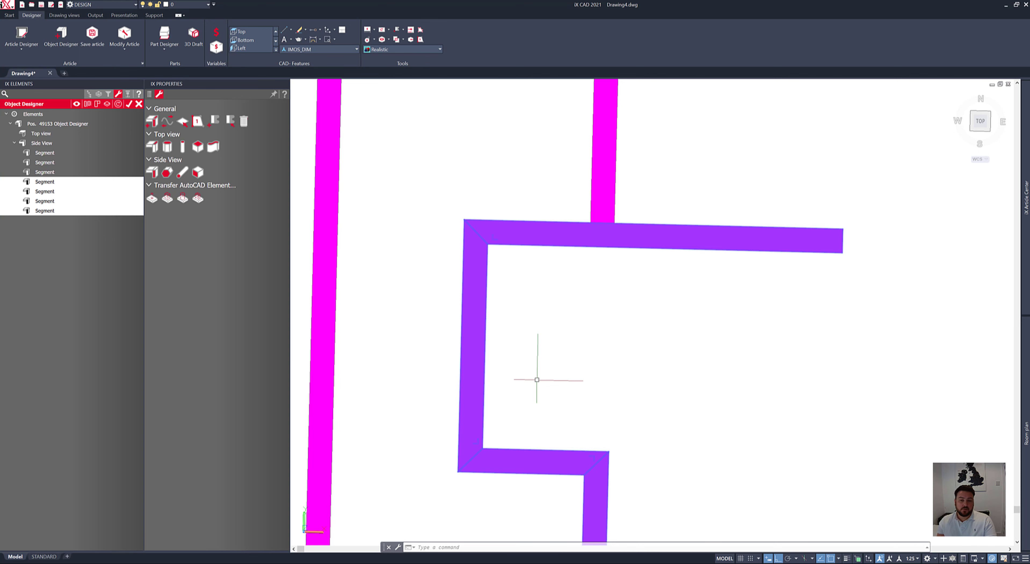
middle_click_drag(537, 380, 659, 330, "shift")
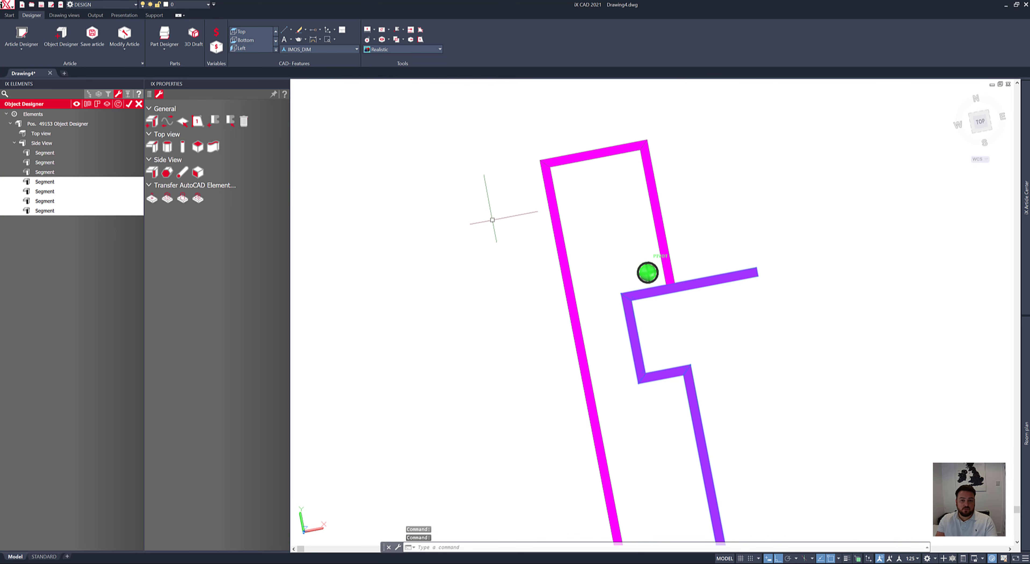
mouse_move(592, 308)
middle_mouse_down("shift")
mouse_move(649, 427)
mouse_move(604, 363)
mouse_move(575, 371)
middle_mouse_up("shift")
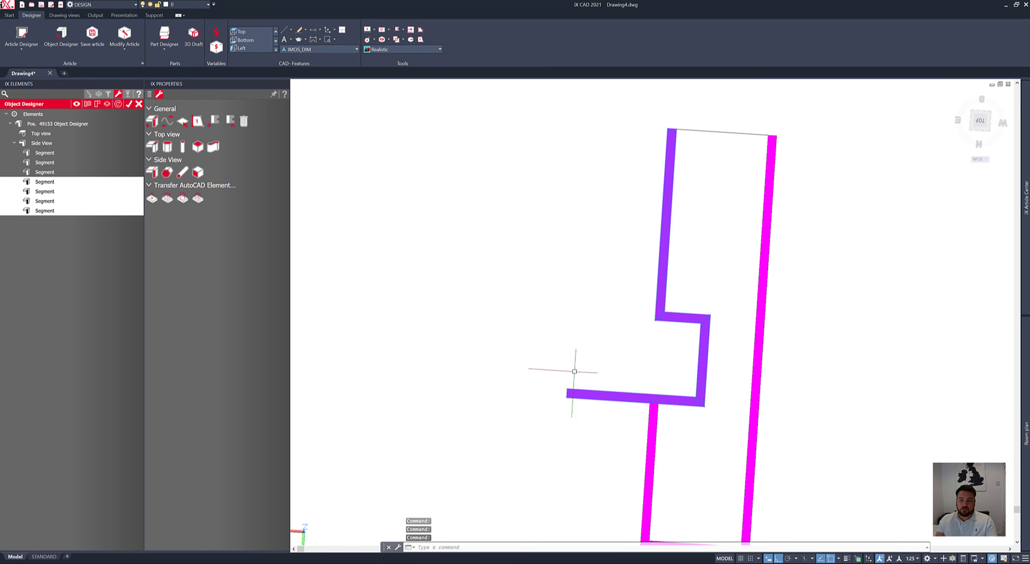
left_click(982, 121)
left_click(1009, 104)
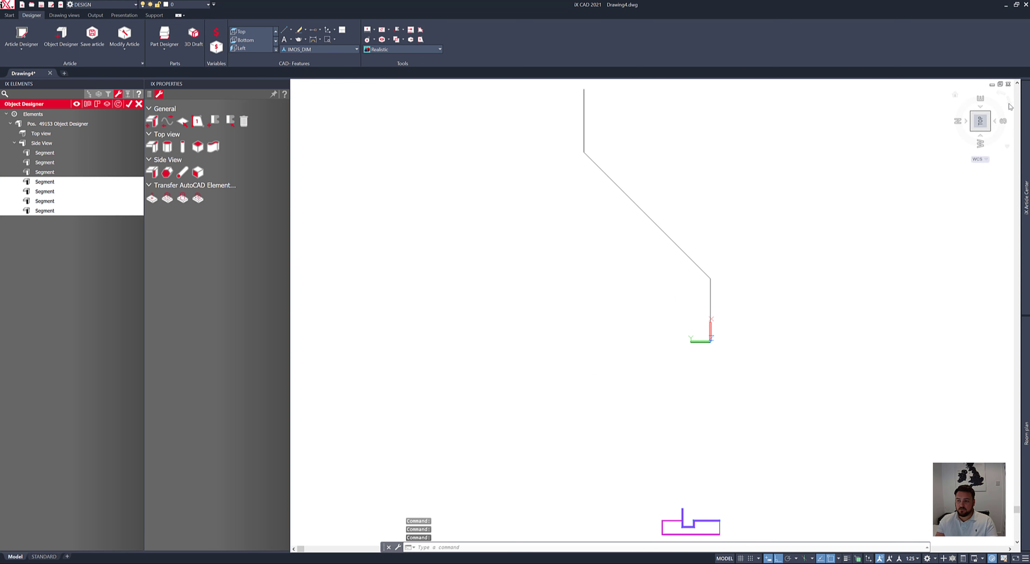
middle_click_drag(770, 264, 756, 251)
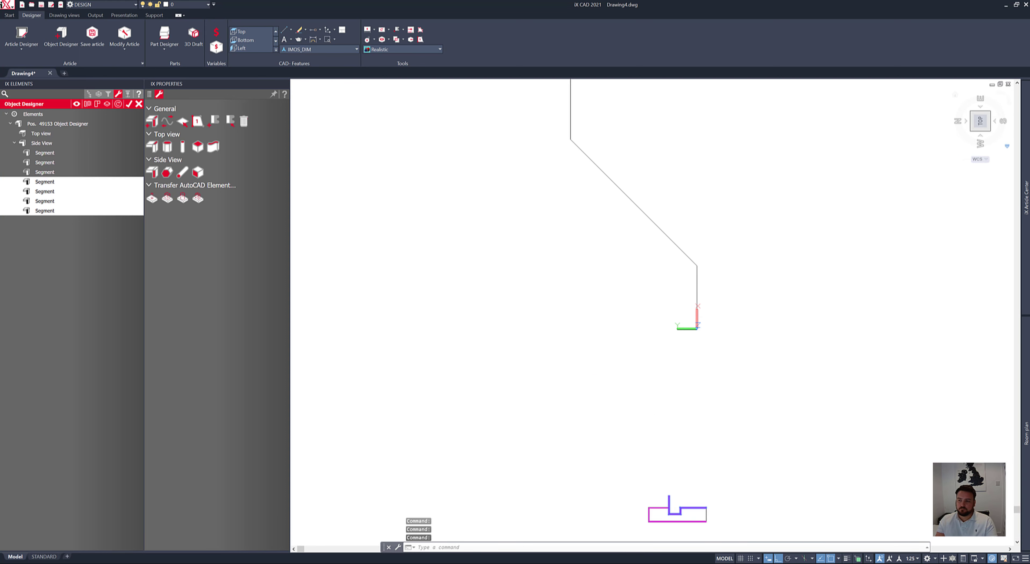
left_click(1009, 103)
scroll(478, 362, "up", 6)
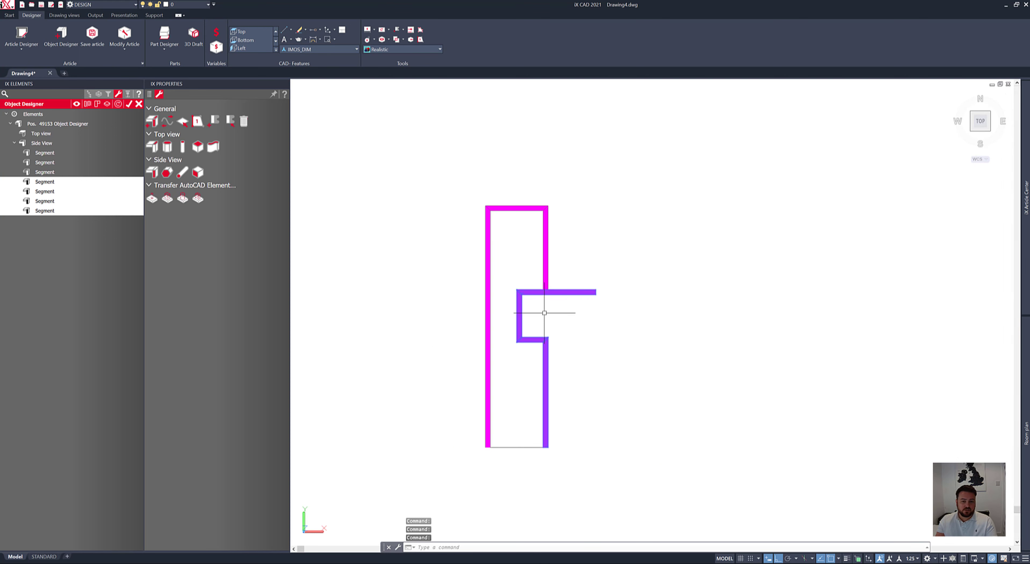
- Draw a circle of radius 50 with its centre 100 below the midpoint of the outline's top edge
type("c")
key("Return")
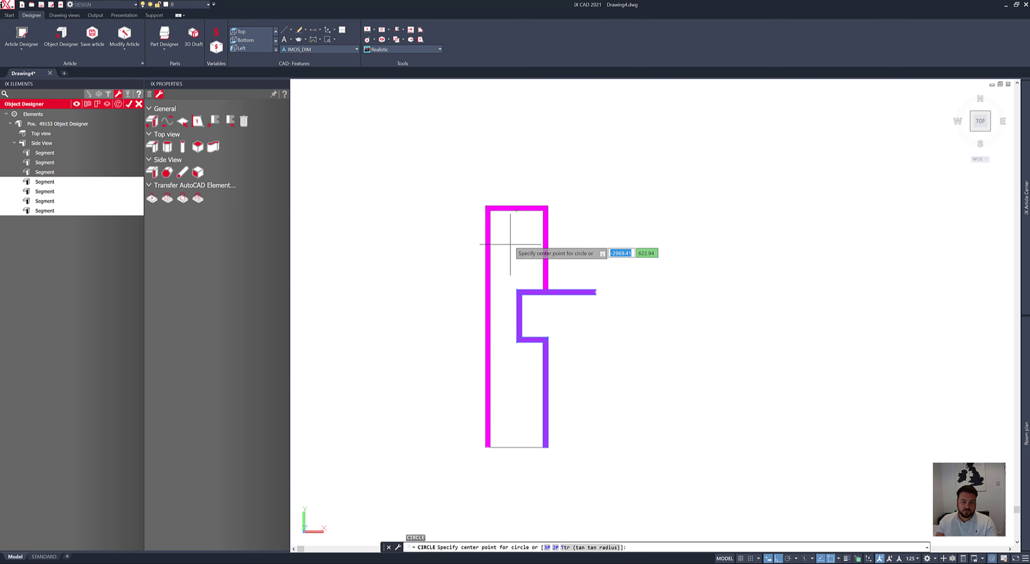
type("100")
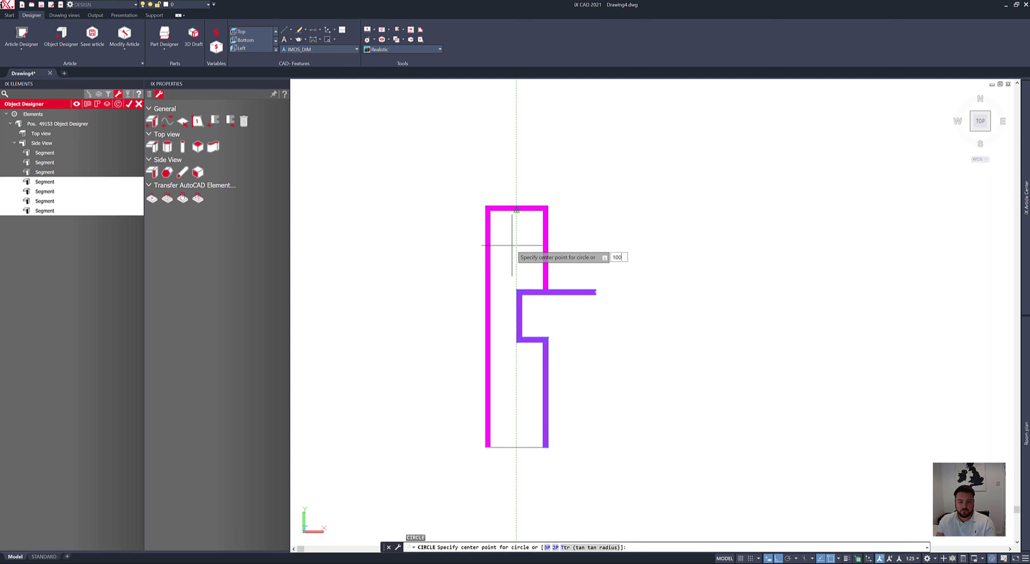
key("Return")
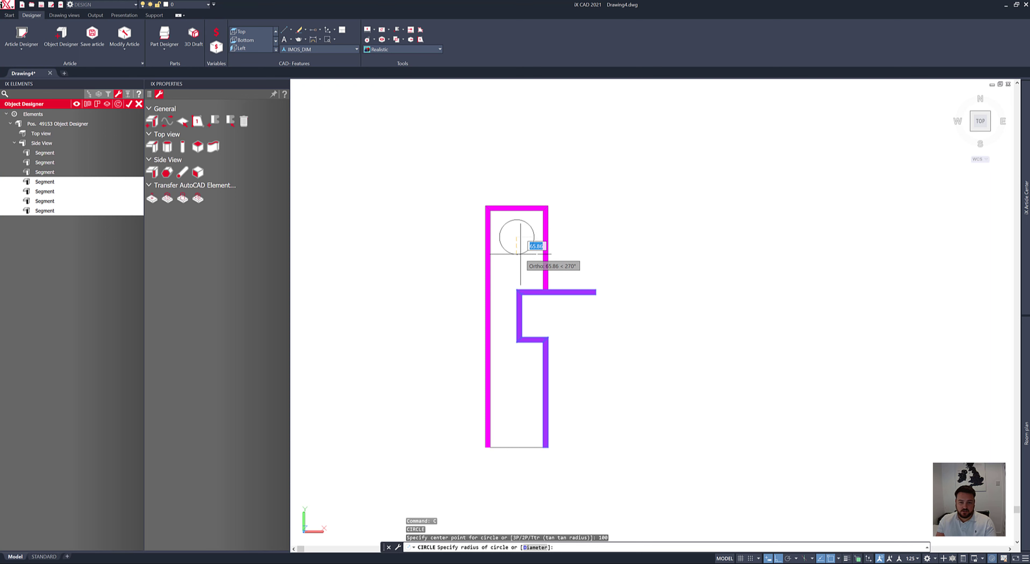
type("50")
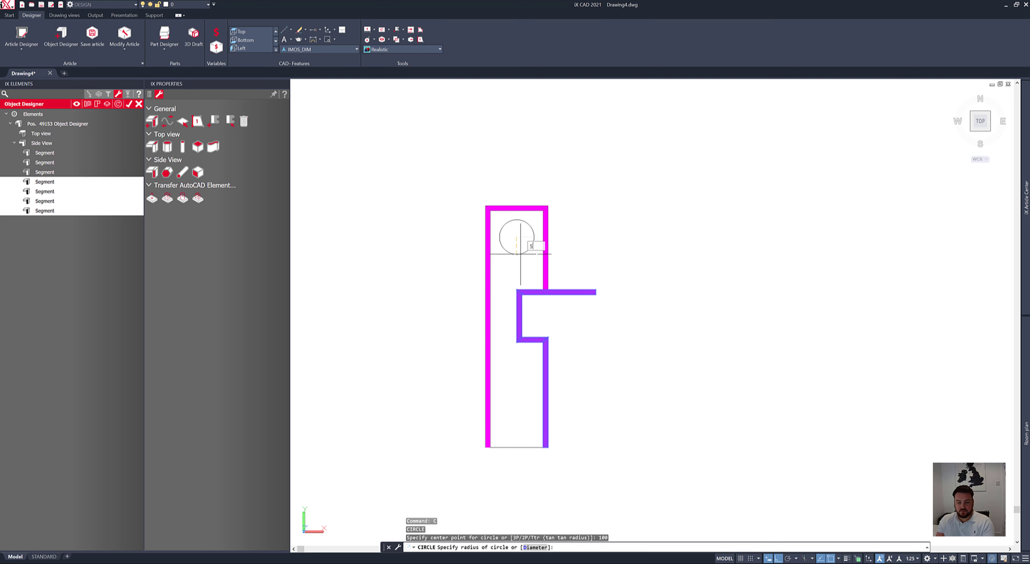
key("Return")
key("Escape")
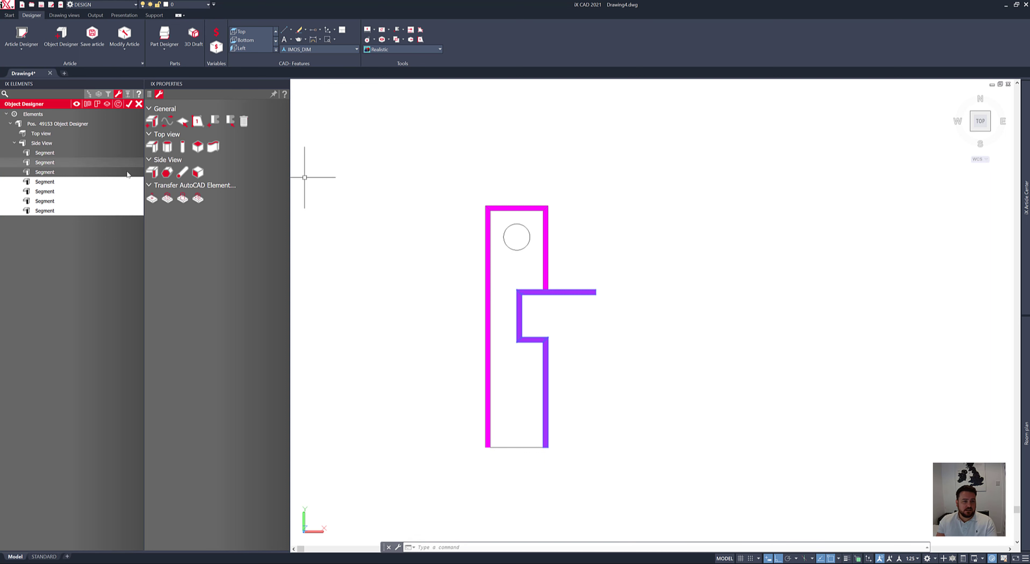
- Create a side-view contour from the closed outline polyline enclosed by the segments
left_click(167, 173)
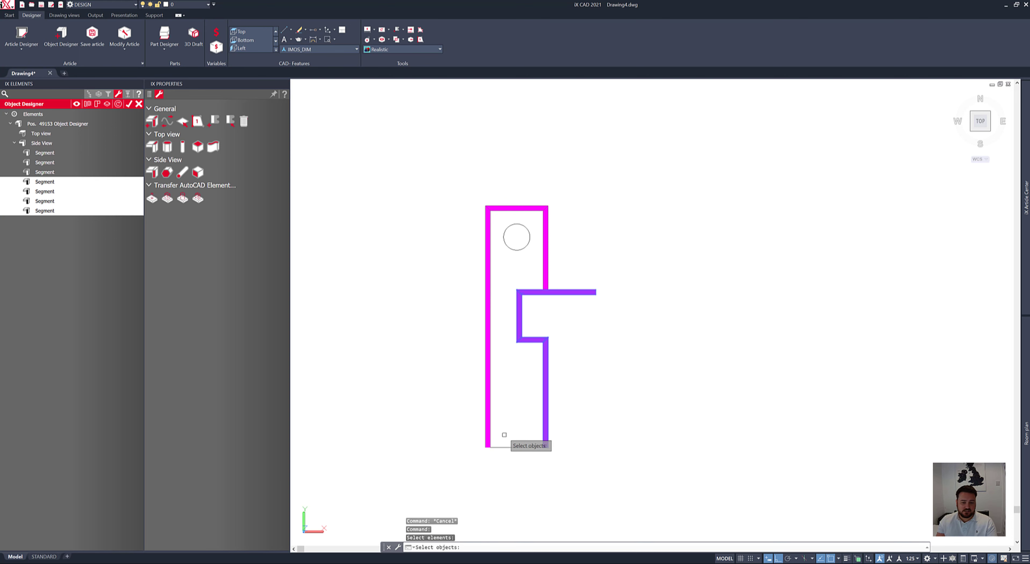
left_click(506, 448)
key("Return")
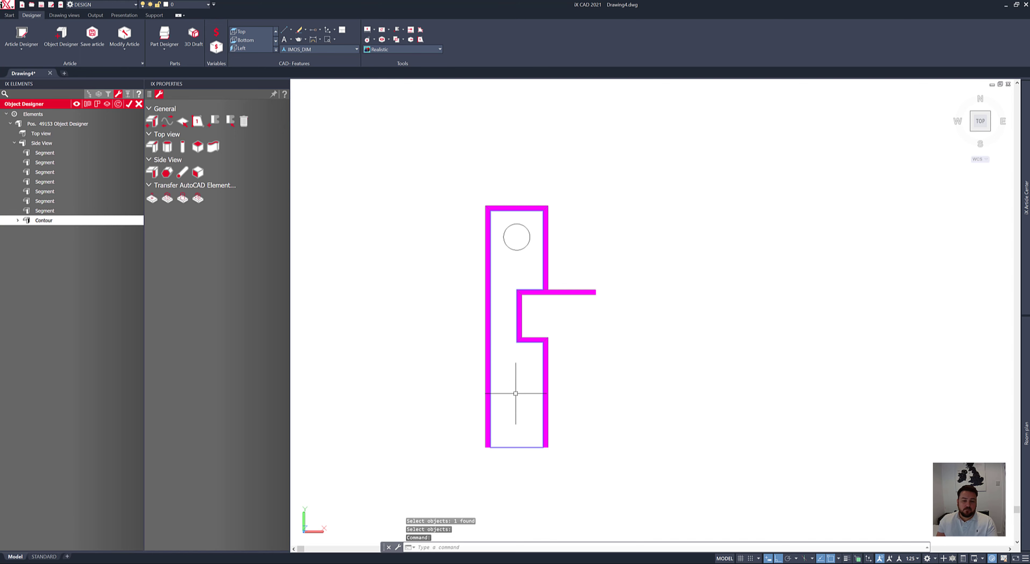
- Move the outline polyline 10 along the positive Z direction and check its offset from the contour
mouse_move(515, 394)
middle_mouse_down("shift")
mouse_move(499, 360)
mouse_move(502, 325)
middle_mouse_up("shift")
left_click(475, 358)
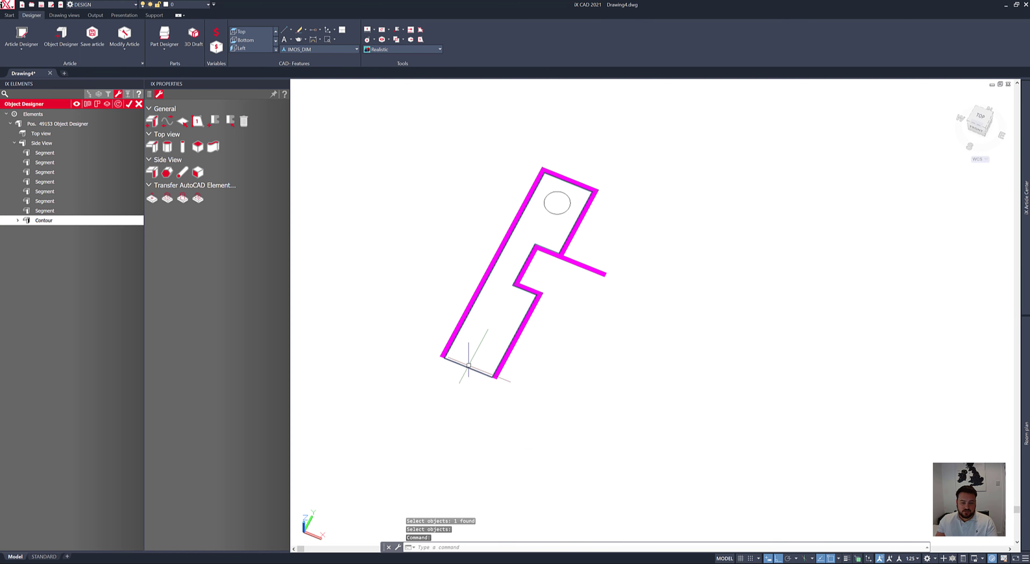
type("m")
key("Return")
left_click(472, 359)
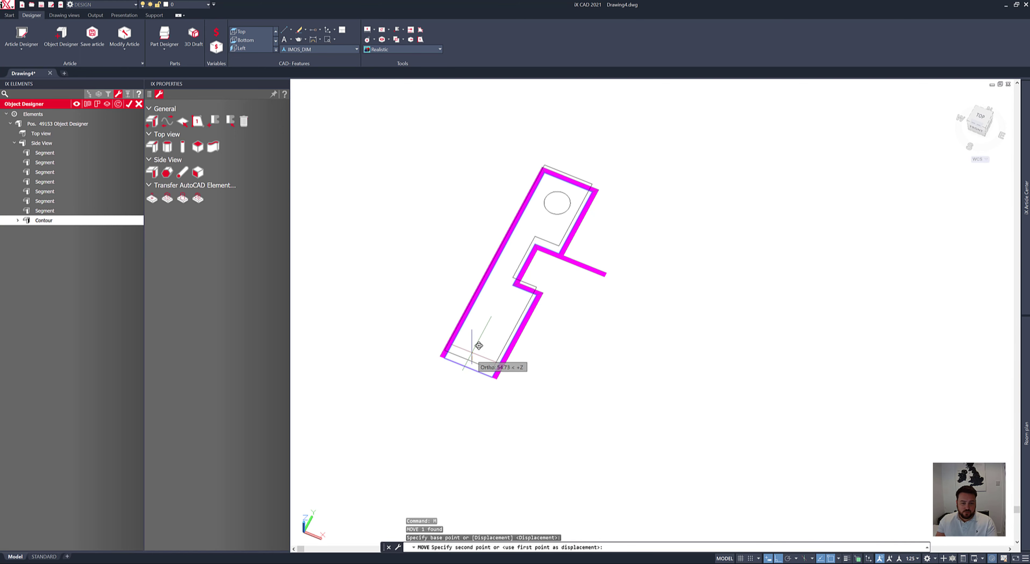
type("1")
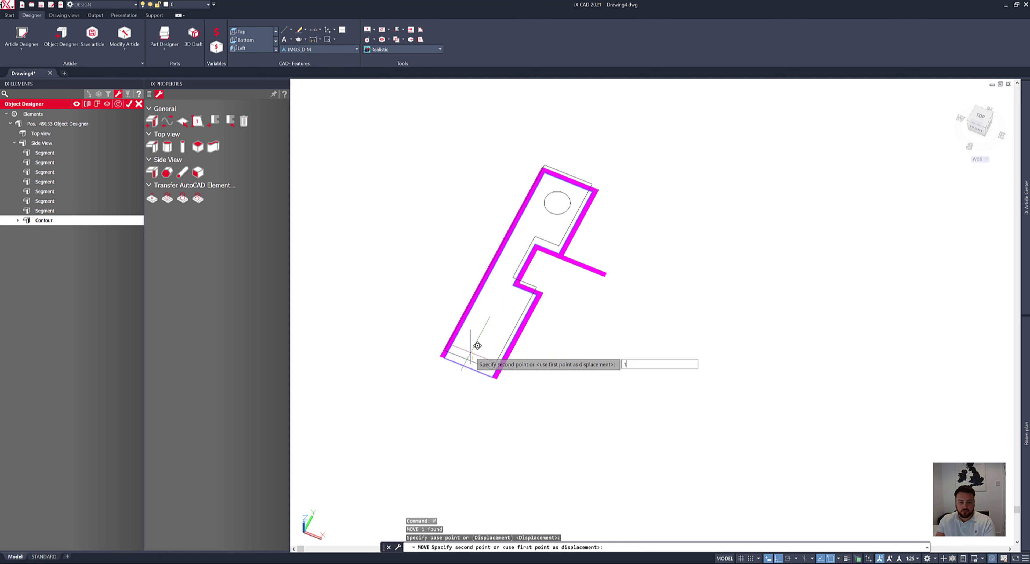
type("0")
key("Return")
scroll(468, 352, "up", 8)
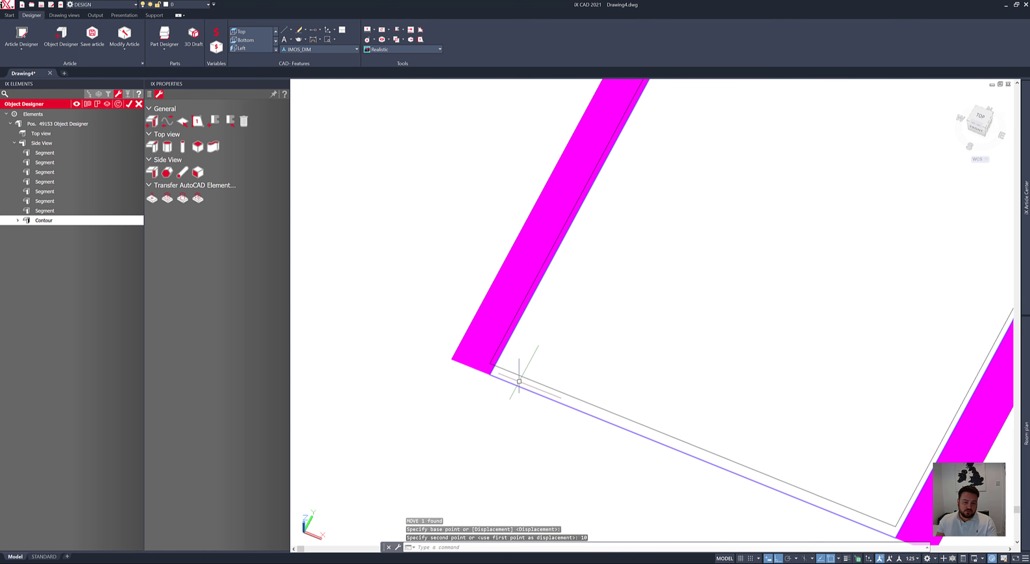
scroll(507, 378, "down", 5)
scroll(528, 373, "up", 5)
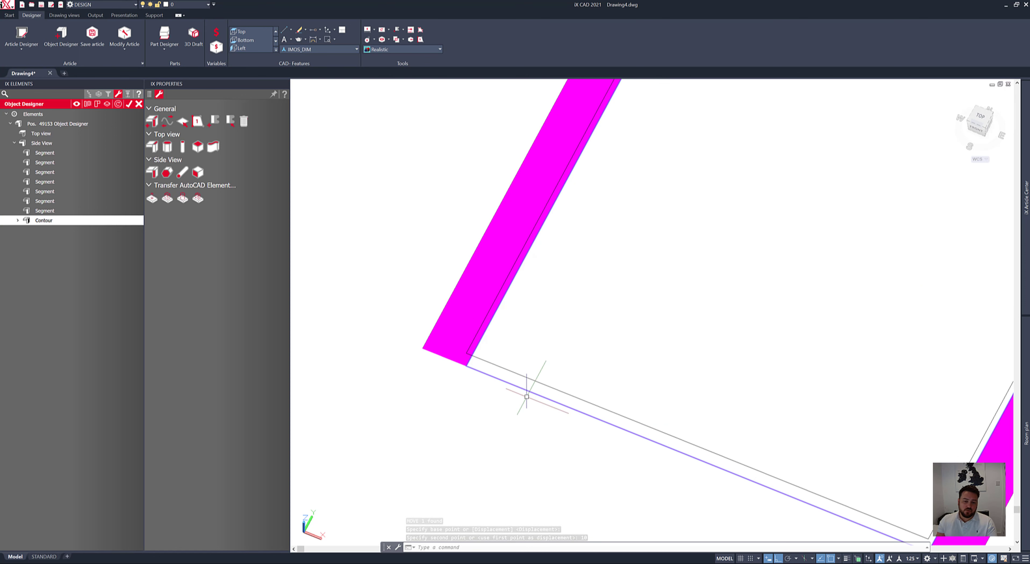
scroll(528, 394, "down", 5)
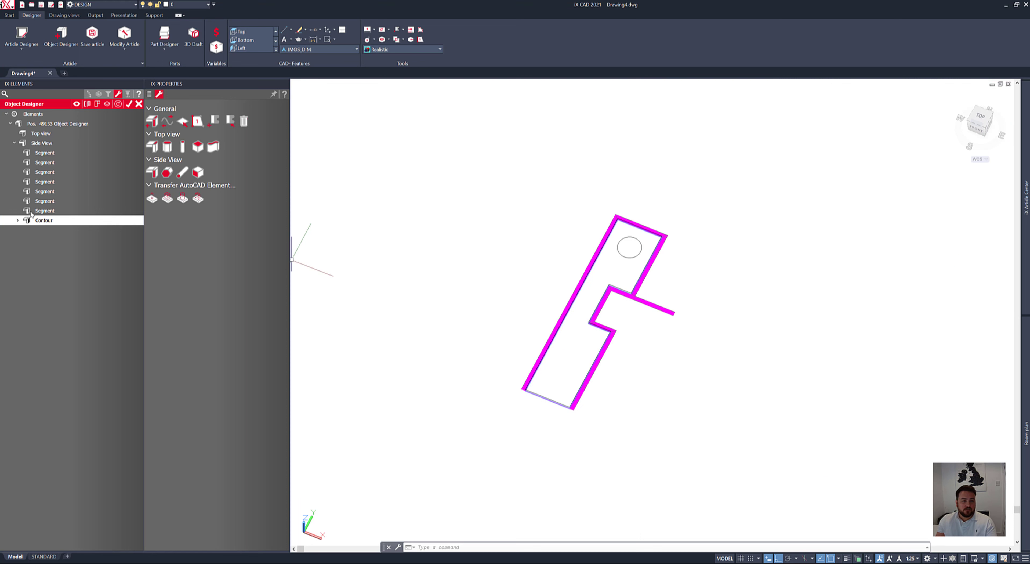
- Transfer the circle as a circular pocket onto the side-view contour
left_click(183, 198)
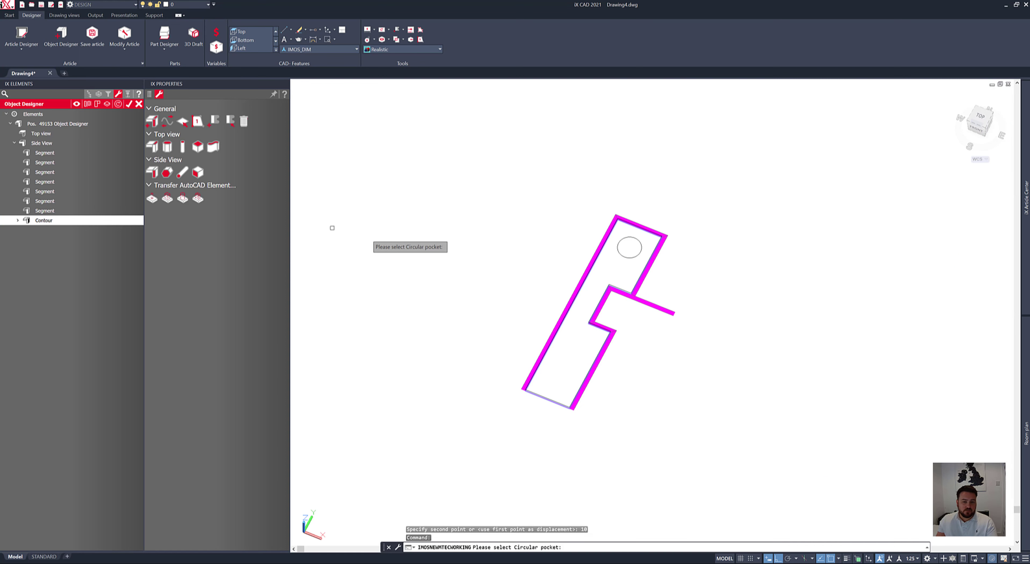
left_click(628, 256)
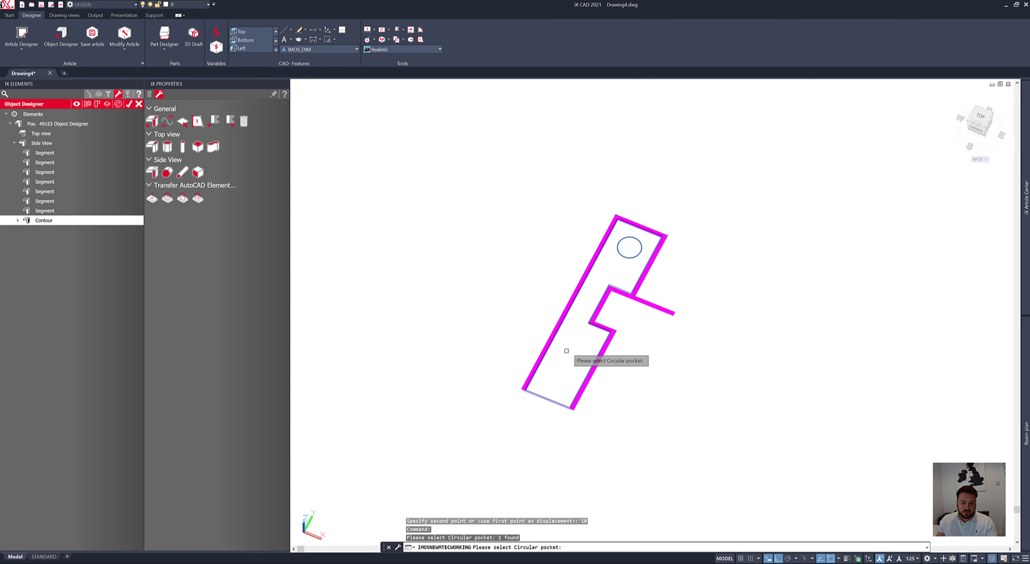
key("Return")
scroll(548, 397, "up", 7)
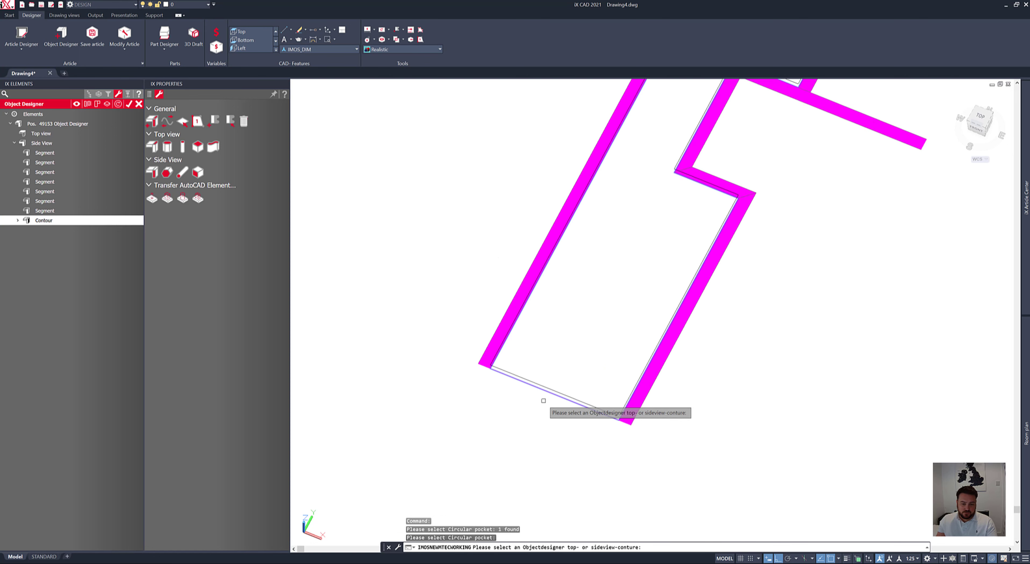
left_click(534, 374)
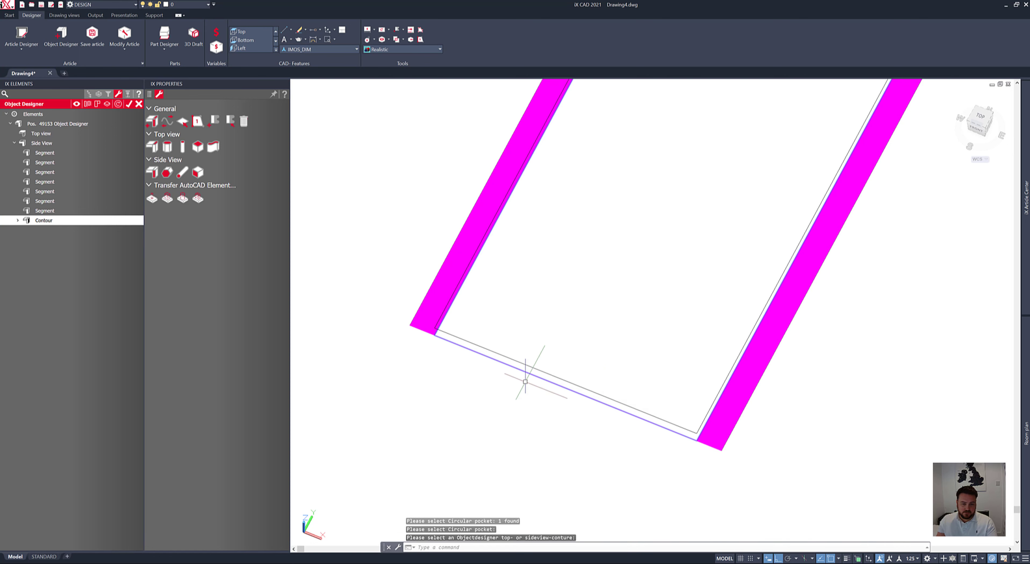
scroll(408, 364, "down", 10)
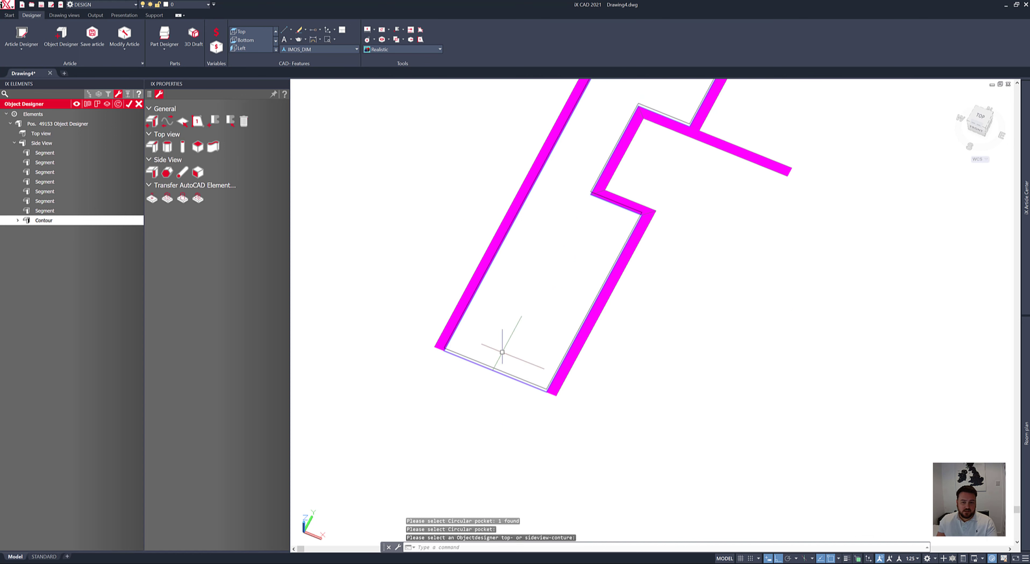
- Draw a 200 long top-view segment from the path polyline's start point, perpendicular to its first leg
mouse_move(775, 438)
middle_mouse_down()
mouse_move(582, 375)
mouse_move(583, 384)
middle_mouse_up()
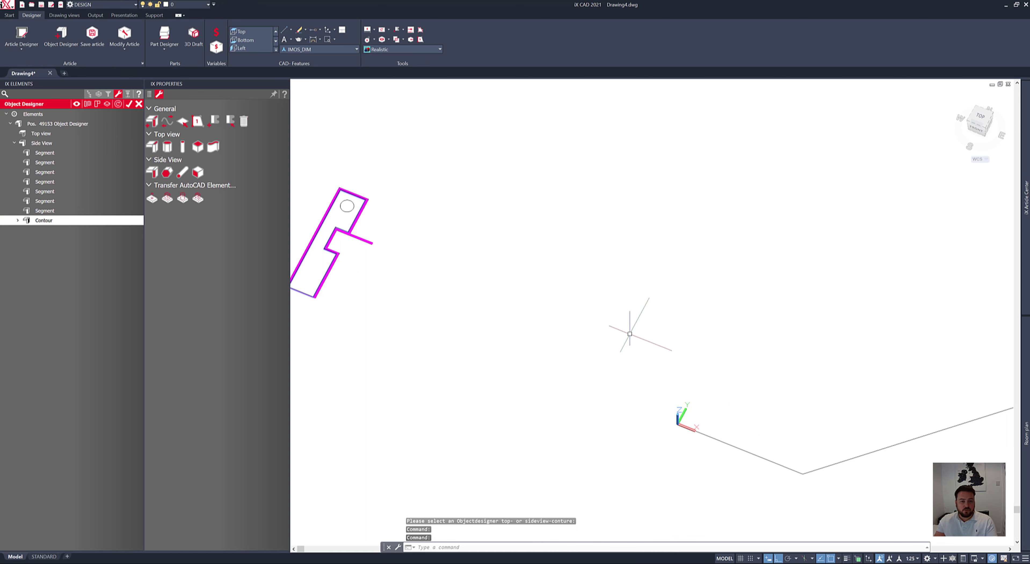
middle_click_drag(627, 329, 565, 295)
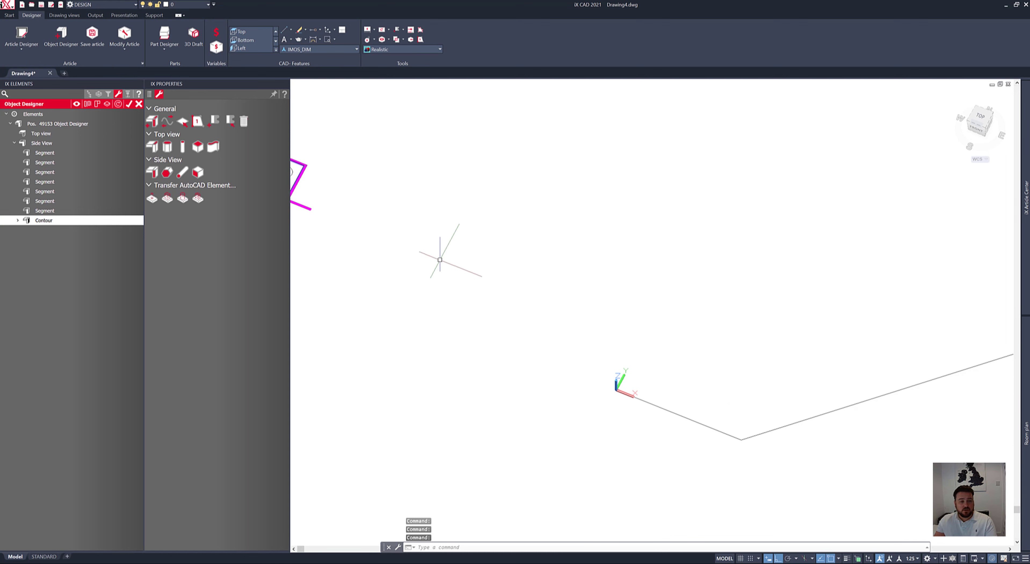
left_click(152, 148)
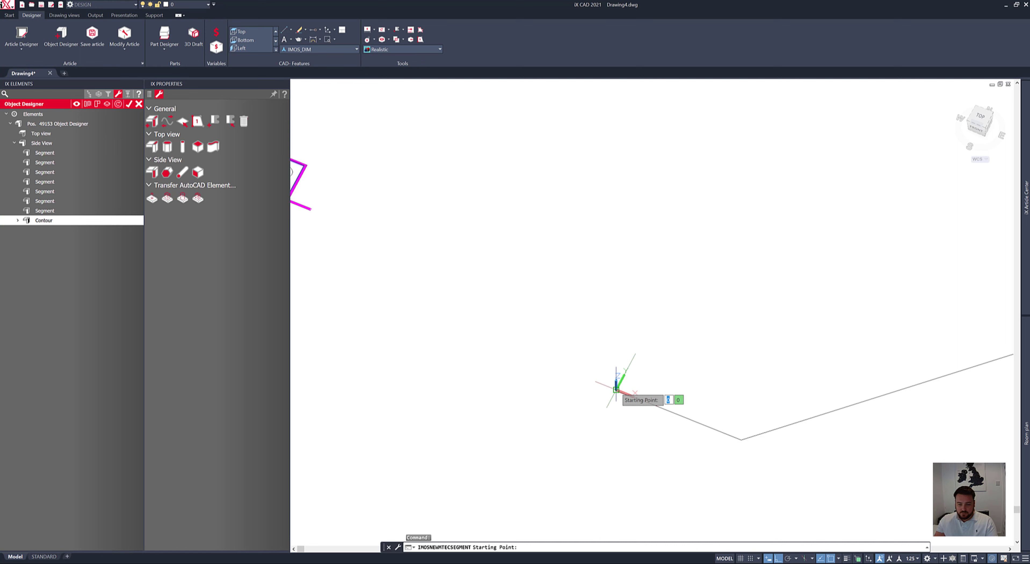
left_click(616, 389)
scroll(636, 372, "up", 3)
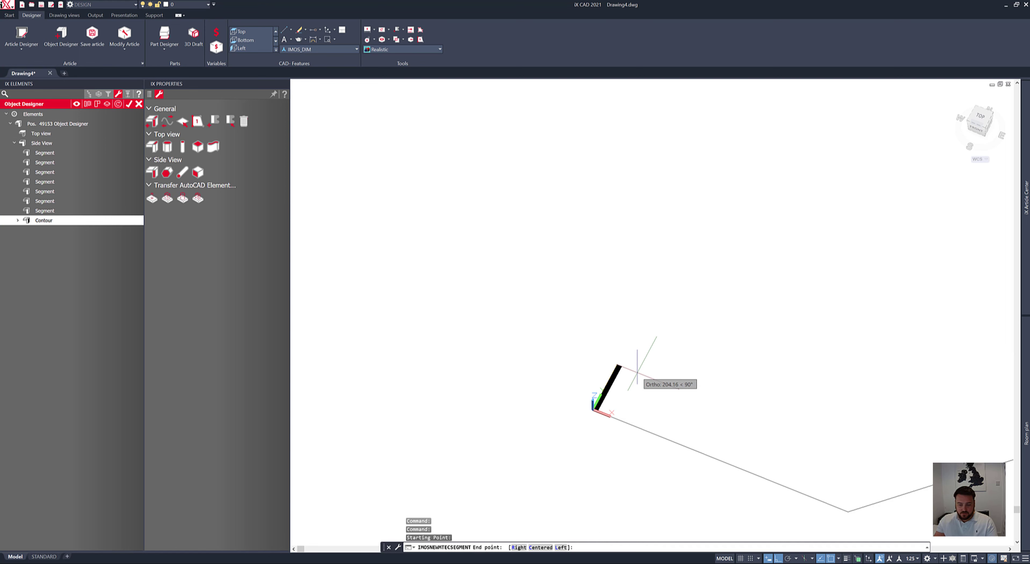
type("200")
key("Return")
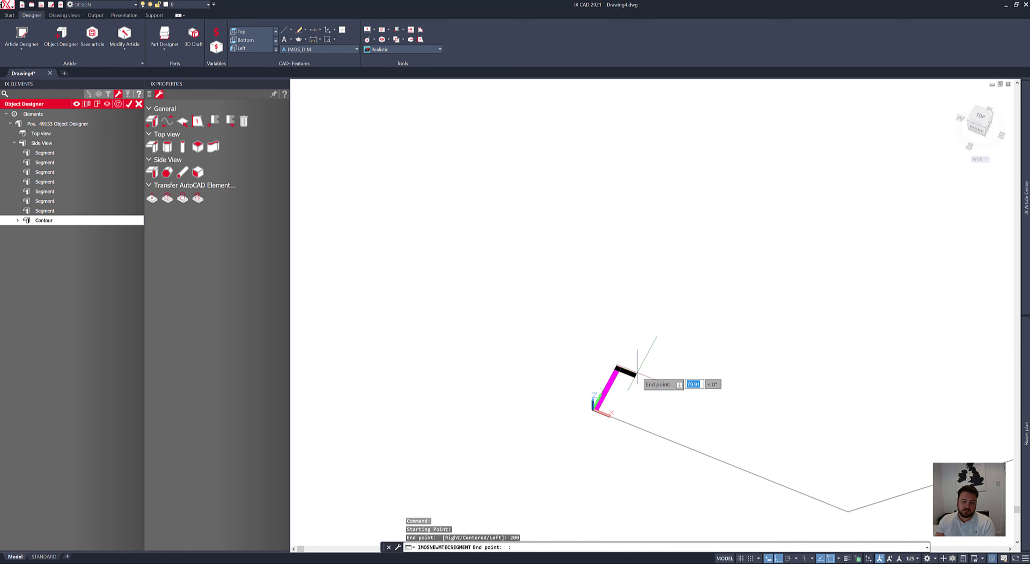
key("Return")
- Array the top-view segment along the path polyline with an associative path array
middle_click_drag(604, 367, 442, 315)
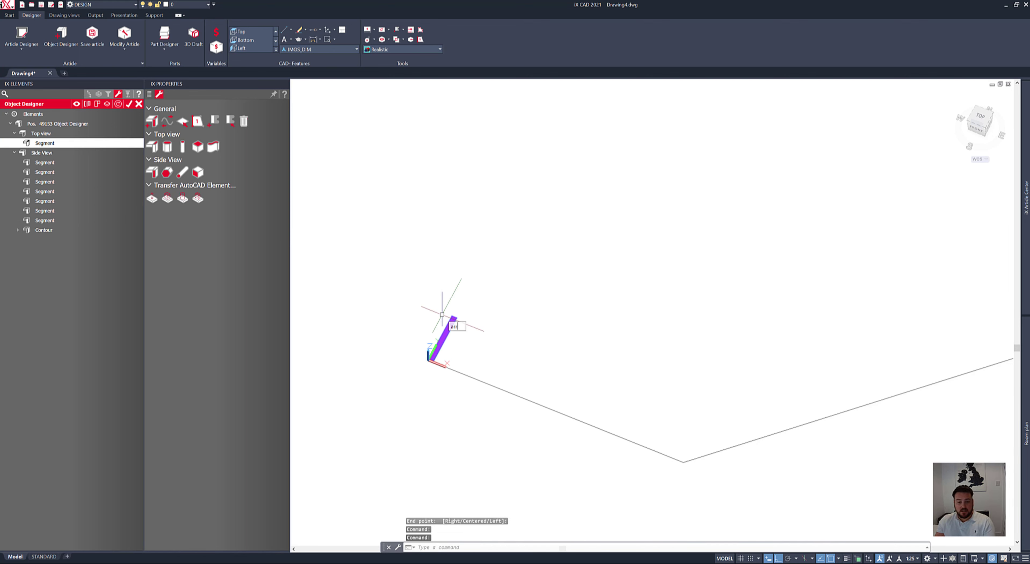
type("arr")
key("Return")
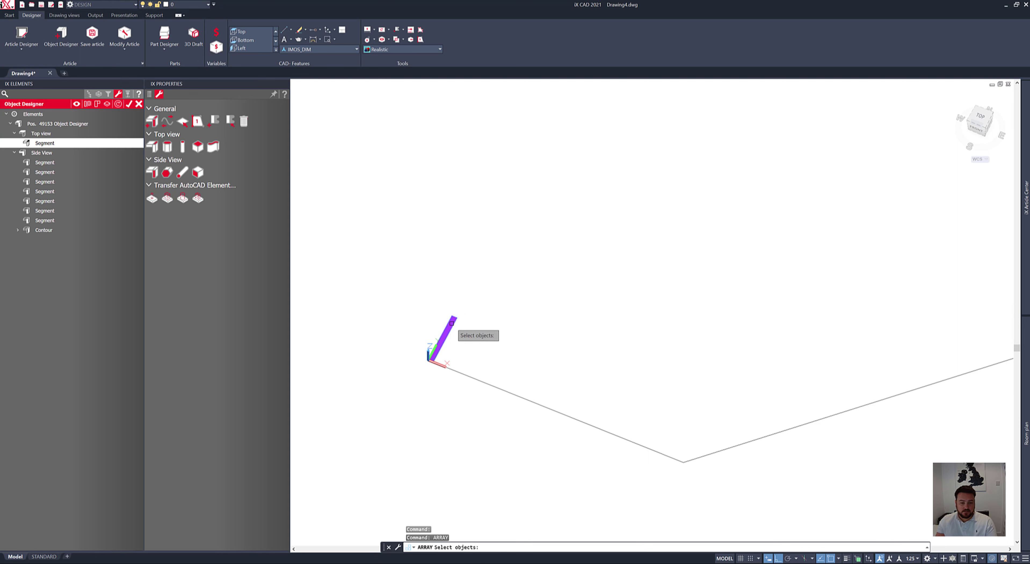
left_click(451, 324)
key("Return")
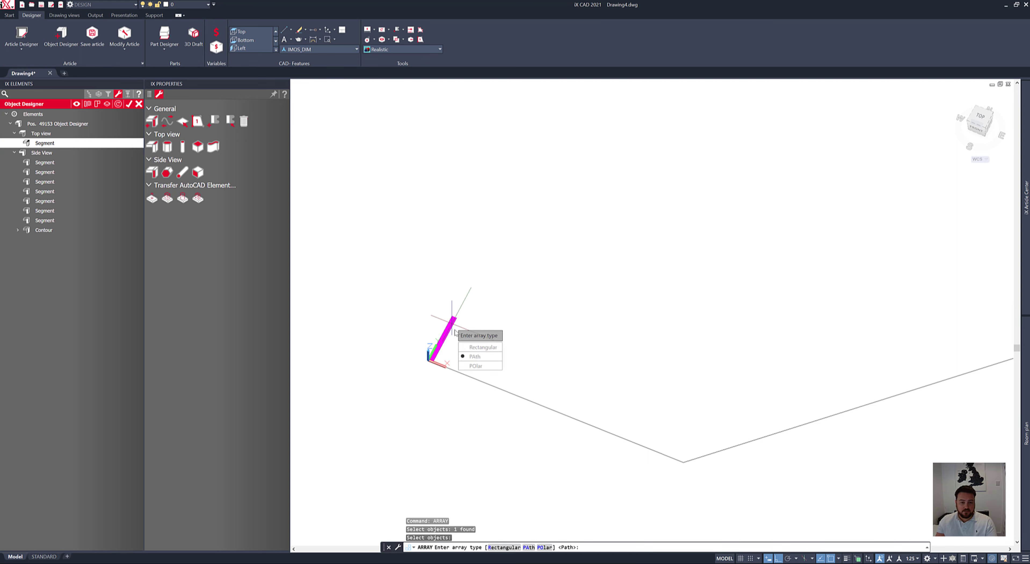
left_click(474, 358)
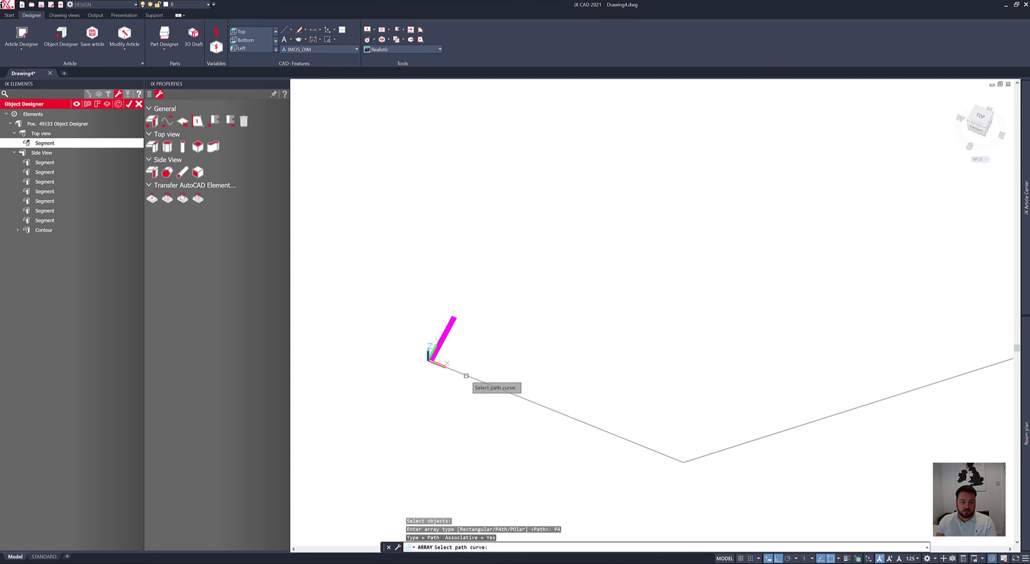
left_click(466, 376)
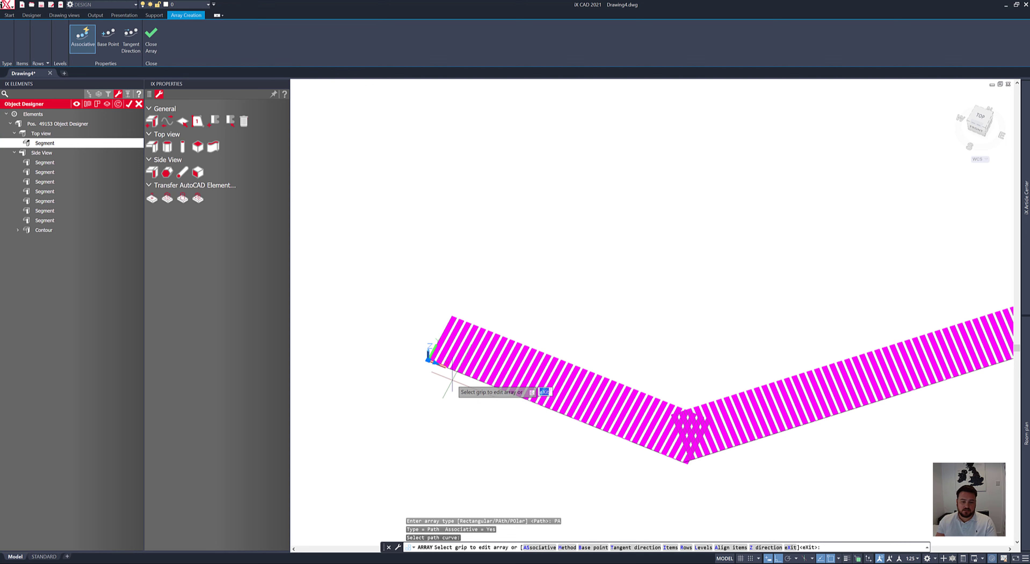
- Try to widen the distance between the path array's items with its item spacing grip
left_click(439, 363)
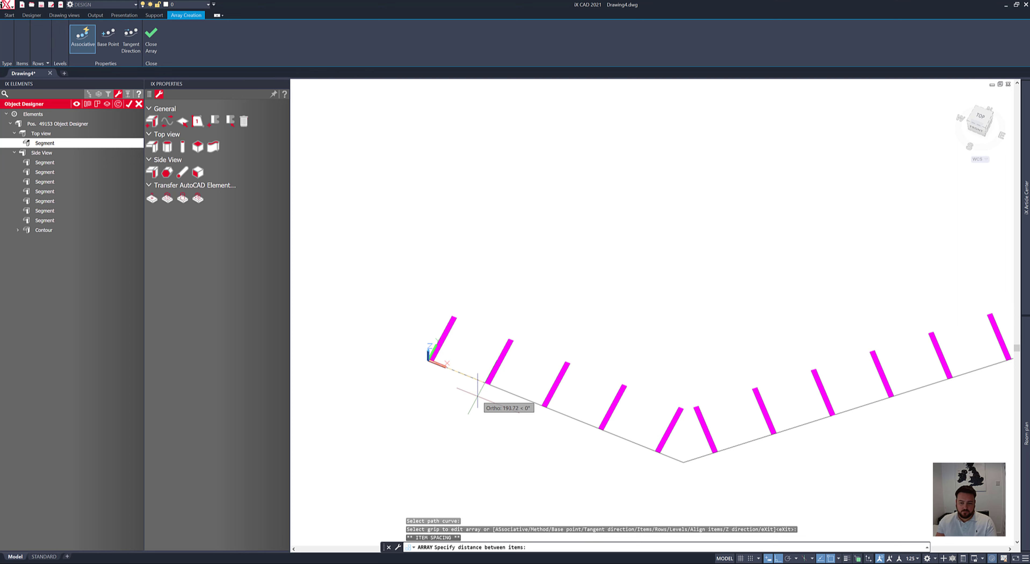
scroll(477, 395, "down", 4)
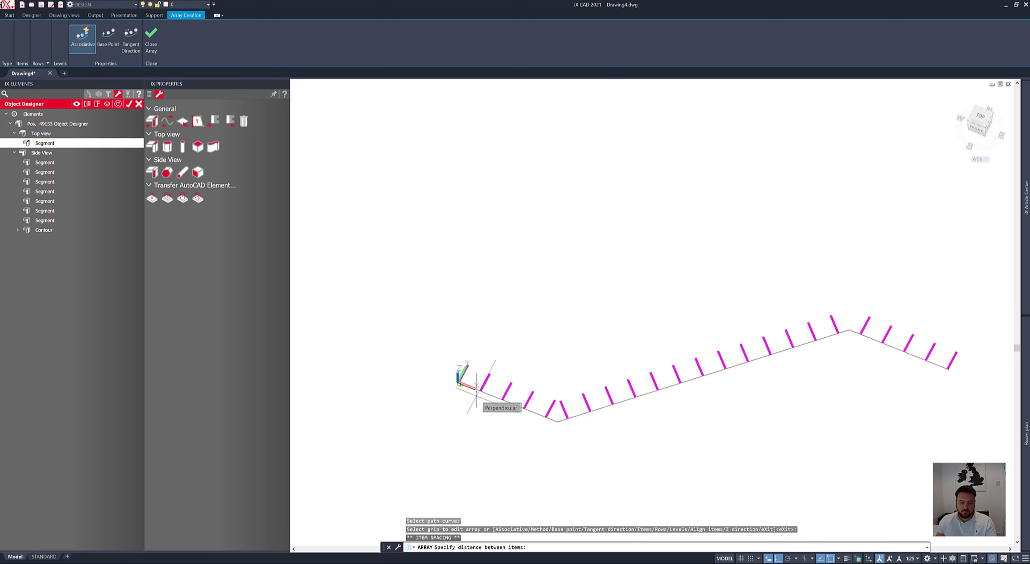
left_click(476, 395)
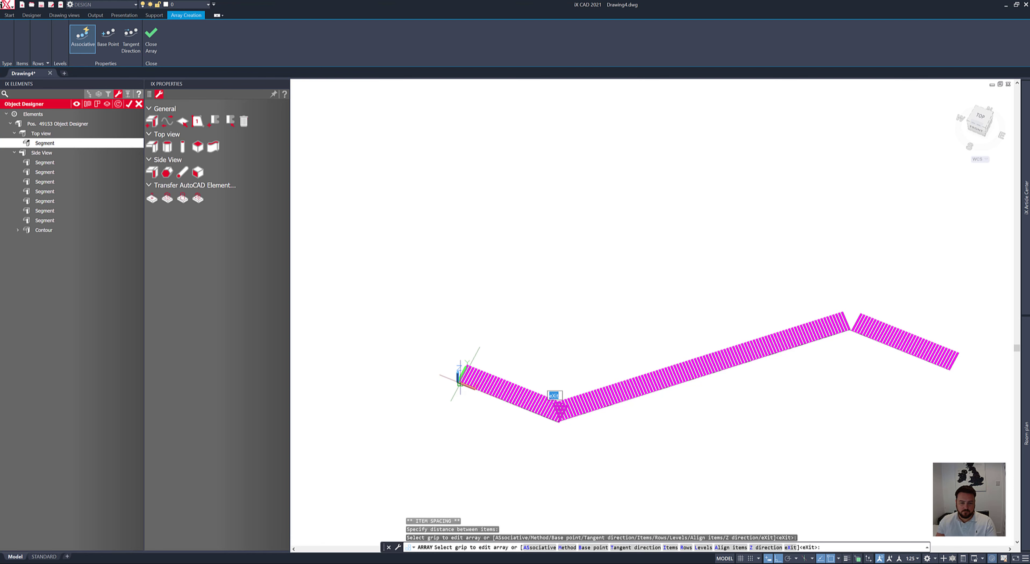
left_click(557, 402)
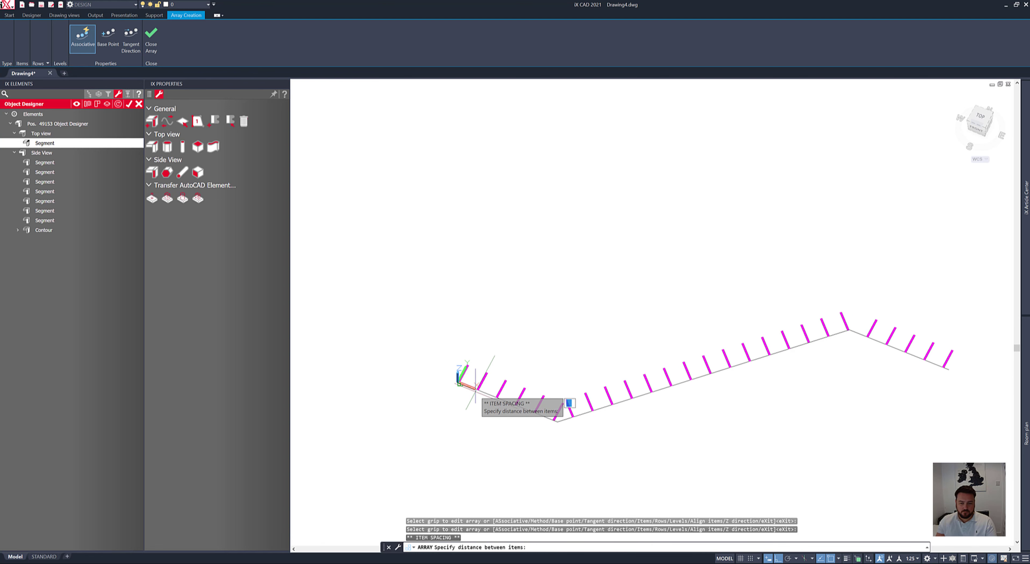
left_click(475, 385)
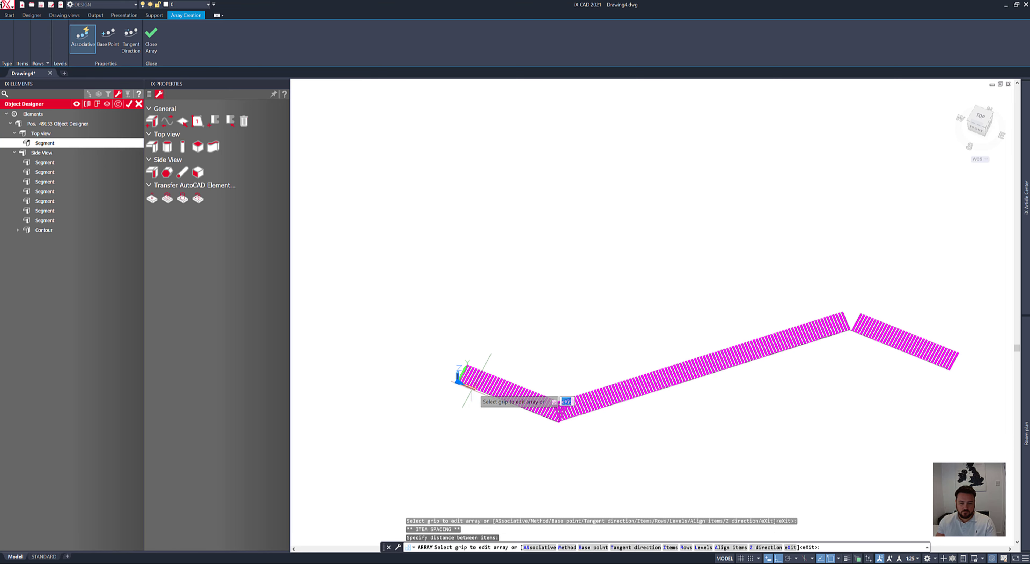
left_click(473, 385)
scroll(472, 385, "up", 6)
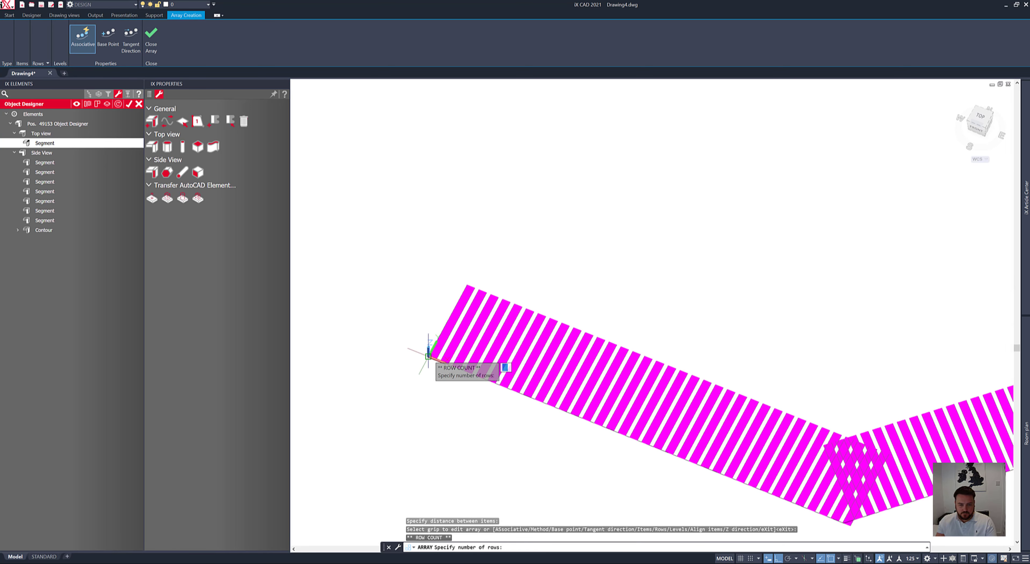
key("Escape")
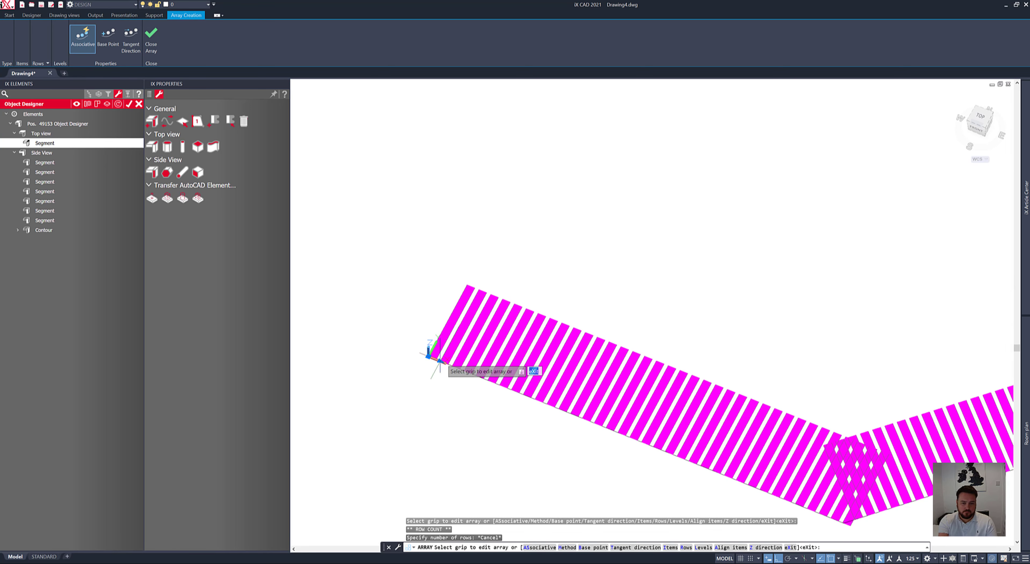
- Widen the path array's item spacing so the top-view segments stand well apart along the polyline, and finish the array
left_click(442, 362)
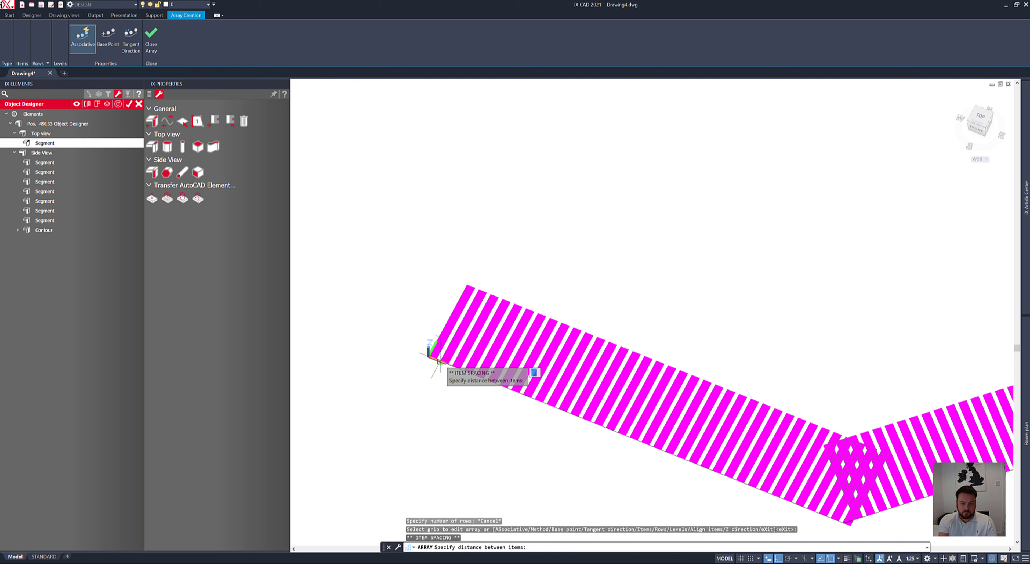
left_click(499, 421)
key("Escape")
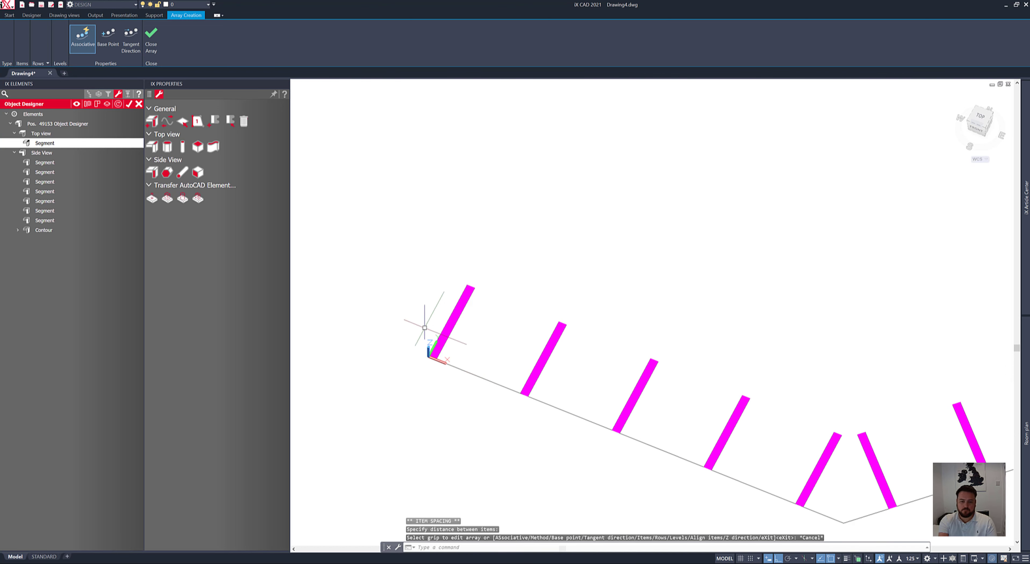
- Explode the path array into individual top-view segments
scroll(424, 328, "down", 3)
left_click(503, 325)
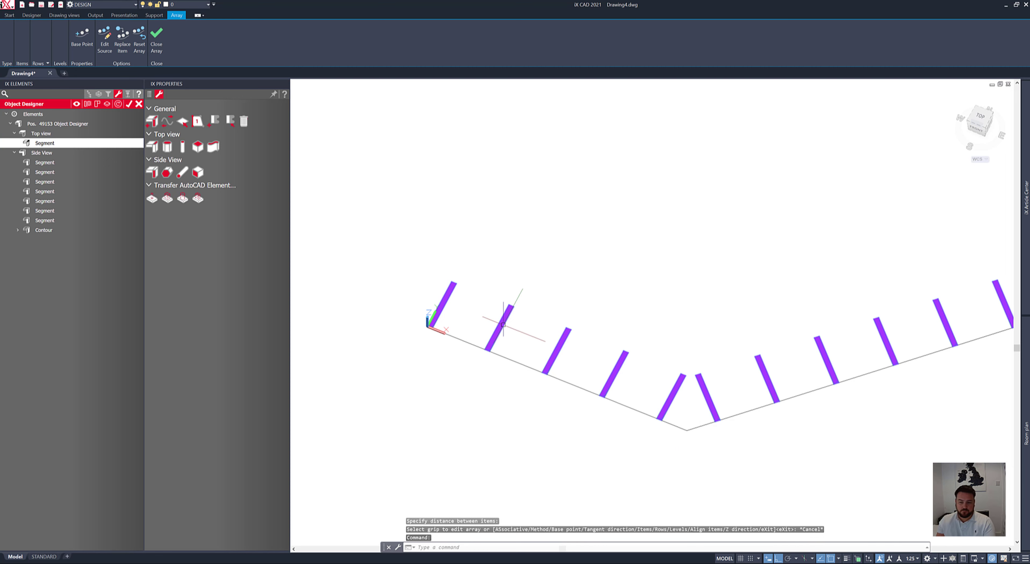
type("x")
key("Return")
key("Escape")
- Define the polyline beneath the arrayed segments as a top-view path
scroll(494, 310, "down", 6)
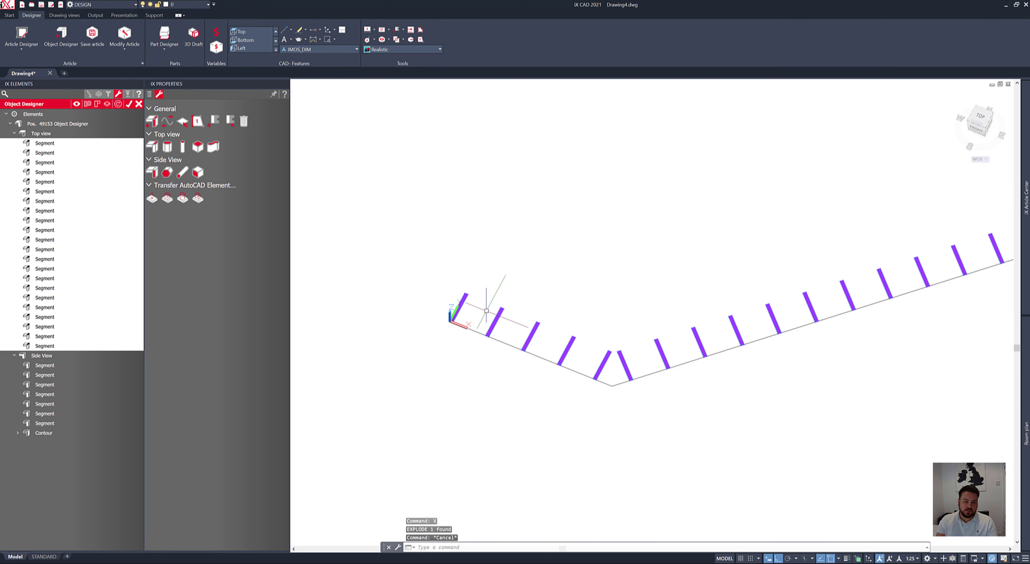
middle_click_drag(511, 313, 575, 340)
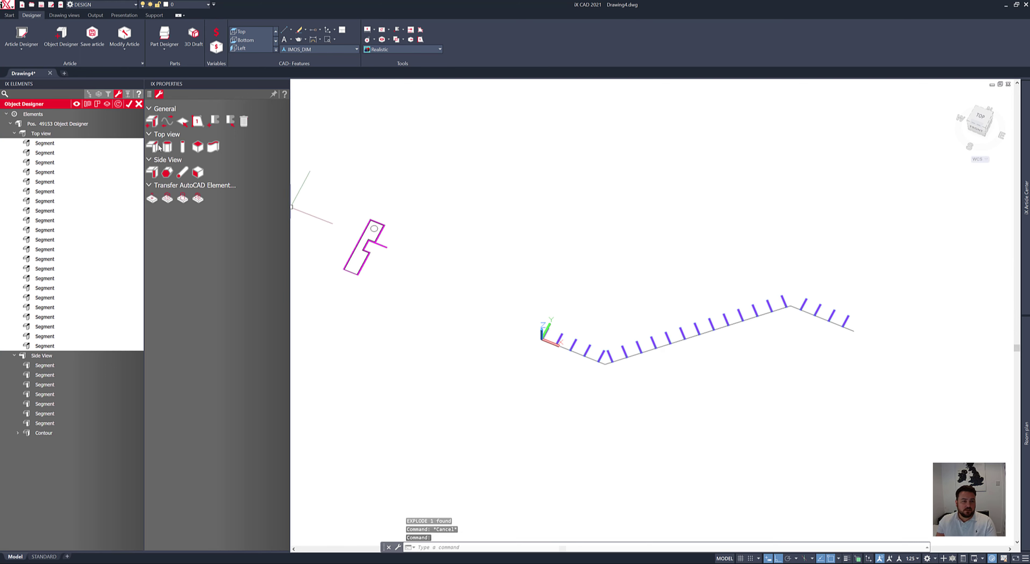
left_click(215, 147)
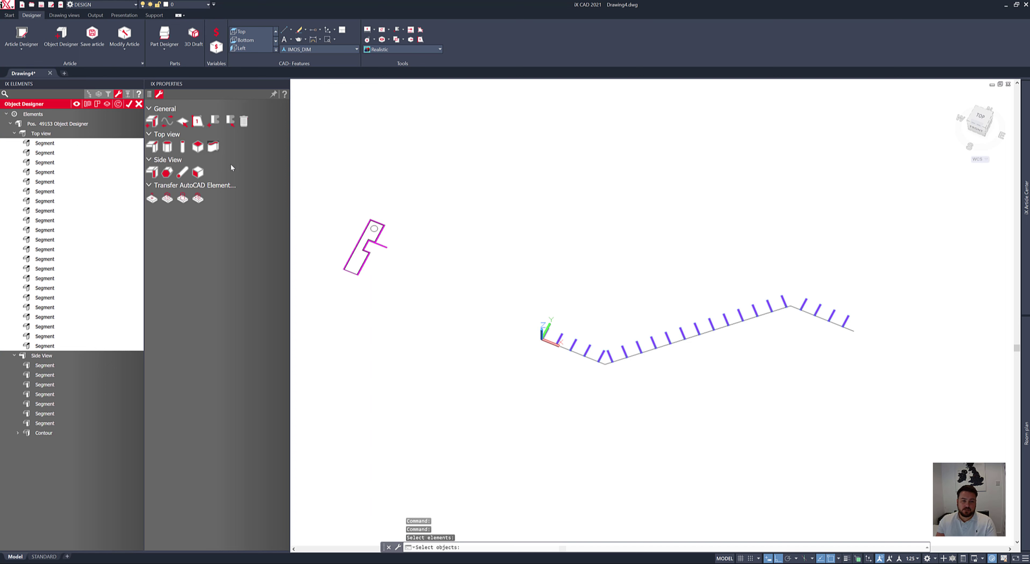
left_click(578, 352)
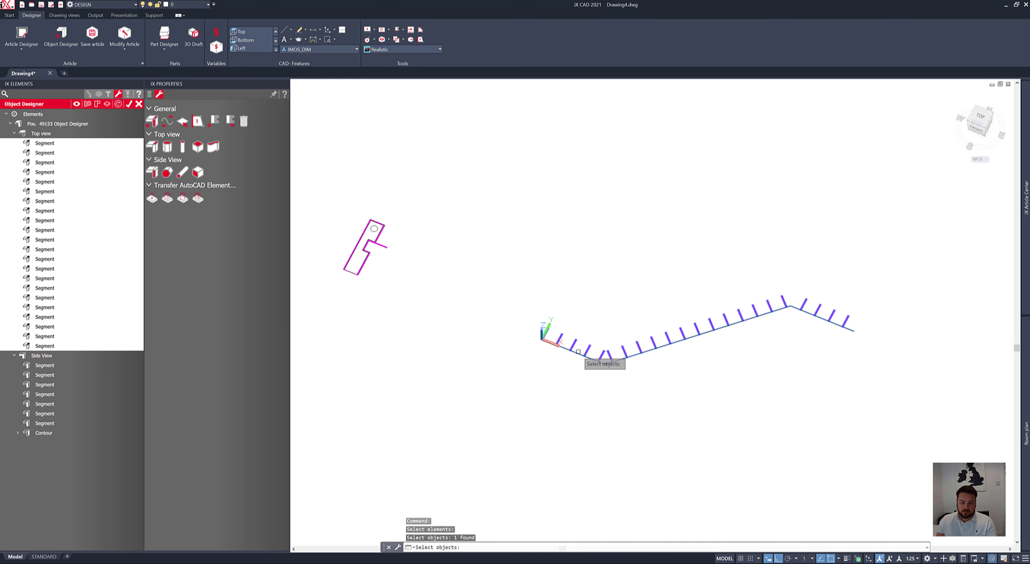
key("Return")
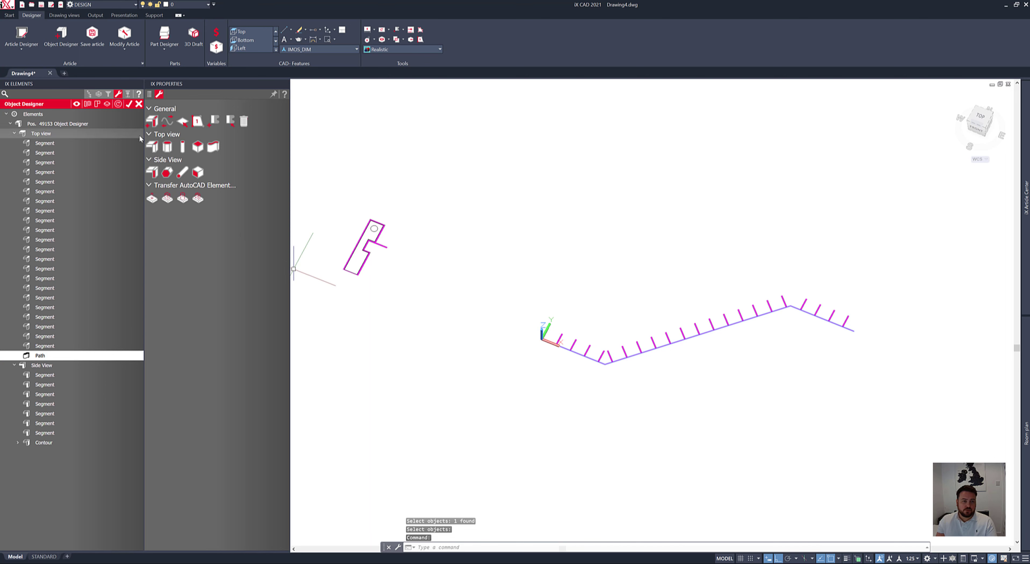
- Link the path with all seven side-view segments, applying the undefined element as a top view
left_click(167, 146)
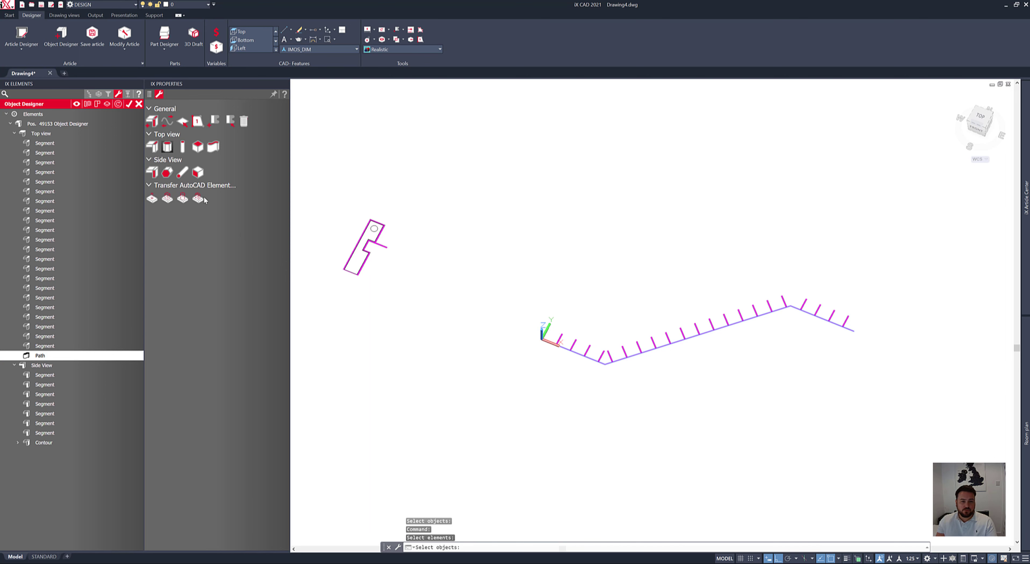
left_click(562, 347)
scroll(375, 249, "up", 6)
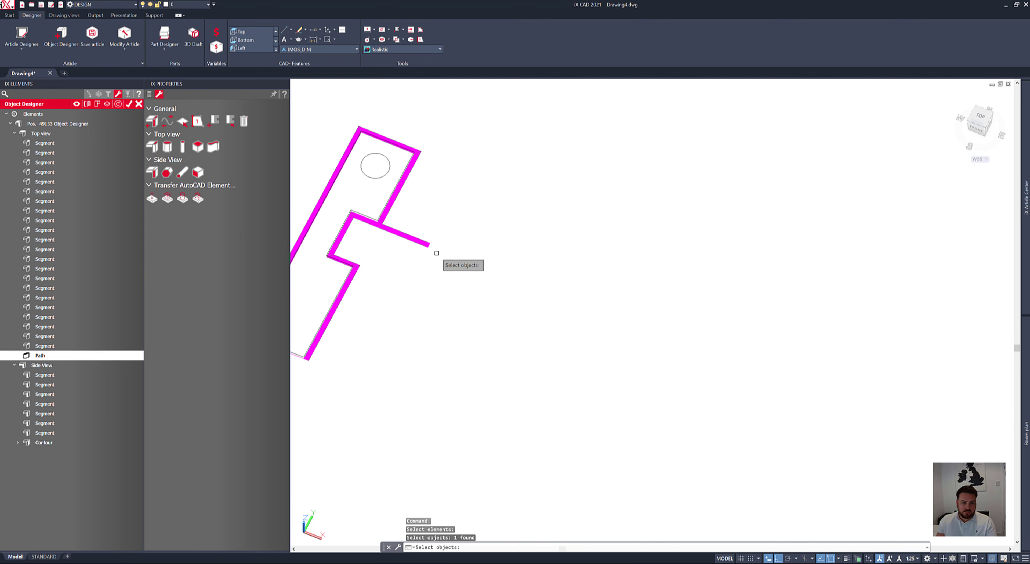
left_click(440, 259)
left_click(404, 228)
scroll(384, 220, "up", 3)
left_click(382, 218)
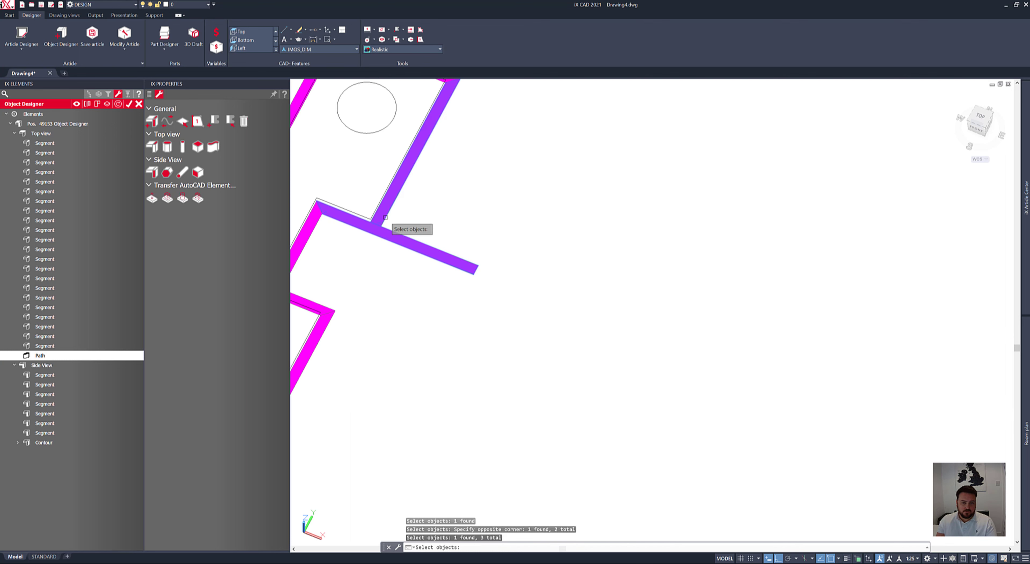
left_click(338, 318)
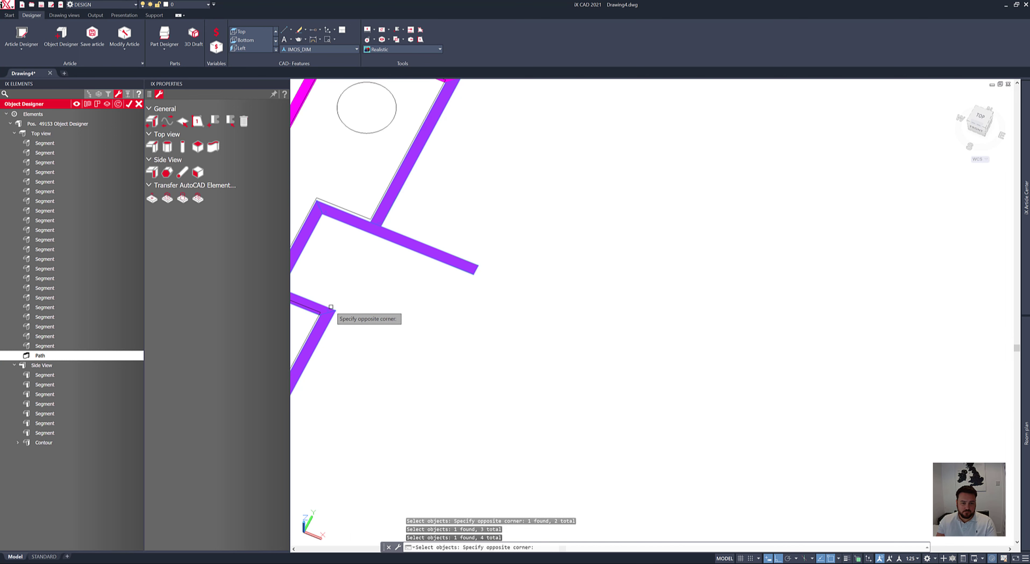
left_click(331, 307)
scroll(347, 305, "down", 5)
scroll(370, 185, "up", 7)
left_click(335, 188)
left_click(306, 184)
left_click(320, 197)
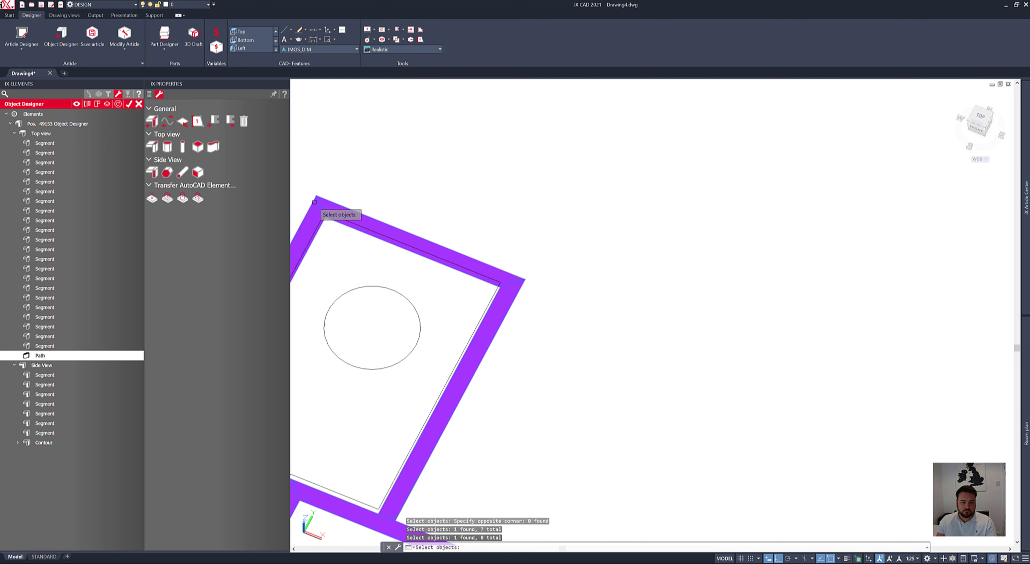
scroll(333, 213, "down", 4)
scroll(559, 268, "down", 1)
key("Return")
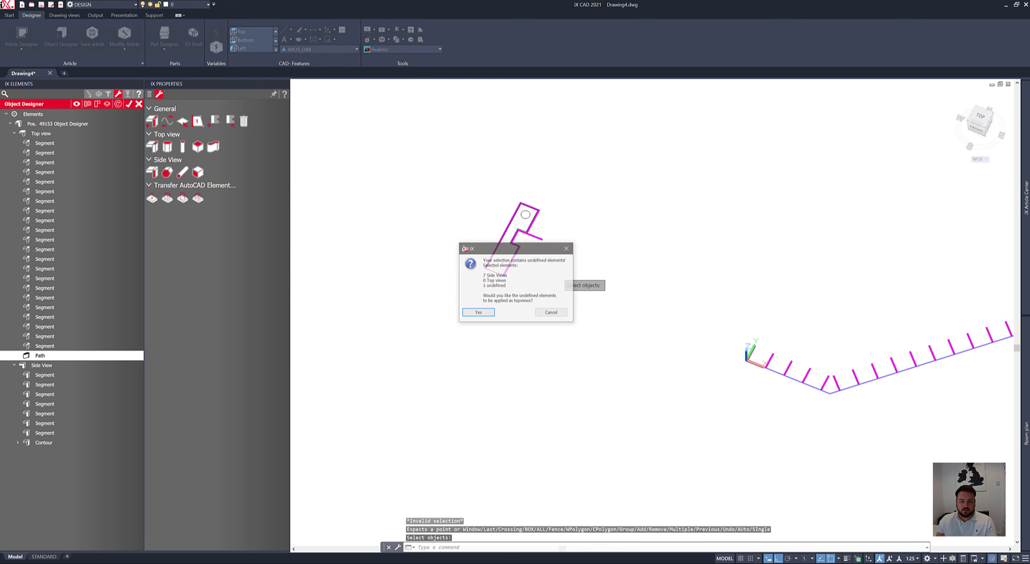
left_click(478, 312)
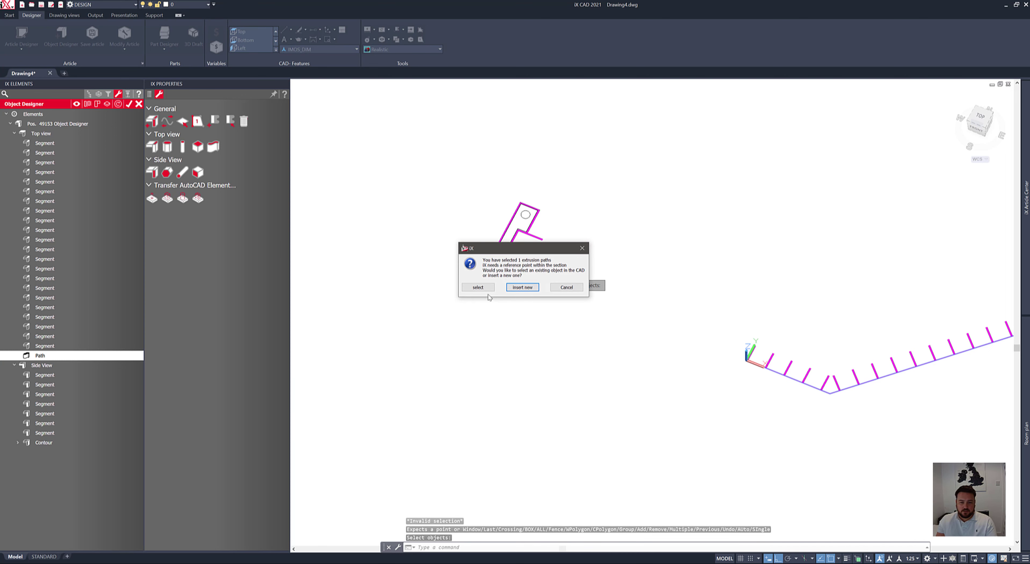
- Insert a new reference point for the extrusion at the base corner of the side-view profile, where the long straight segment ends
left_click(522, 287)
scroll(488, 271, "up", 6)
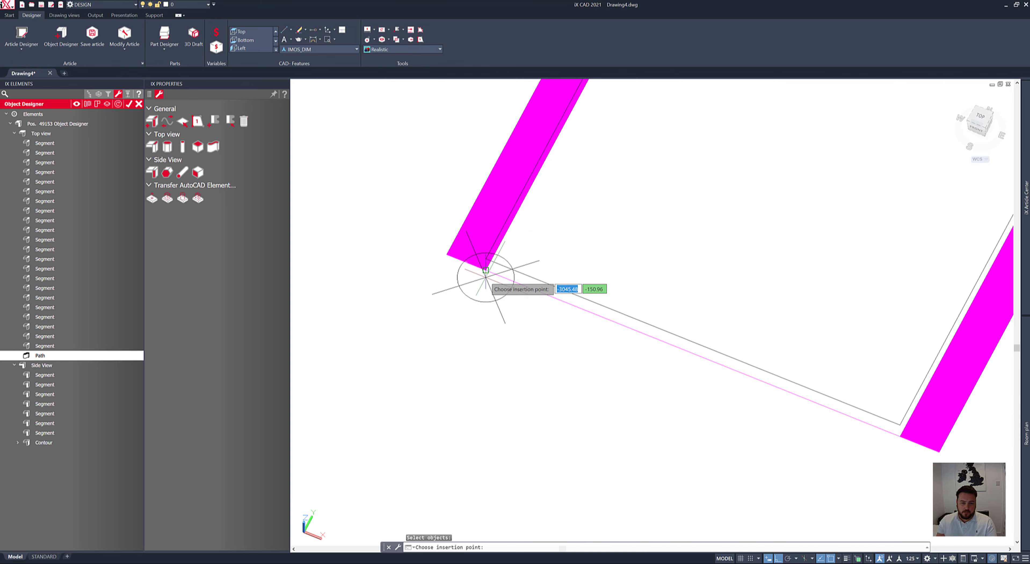
left_click(485, 271)
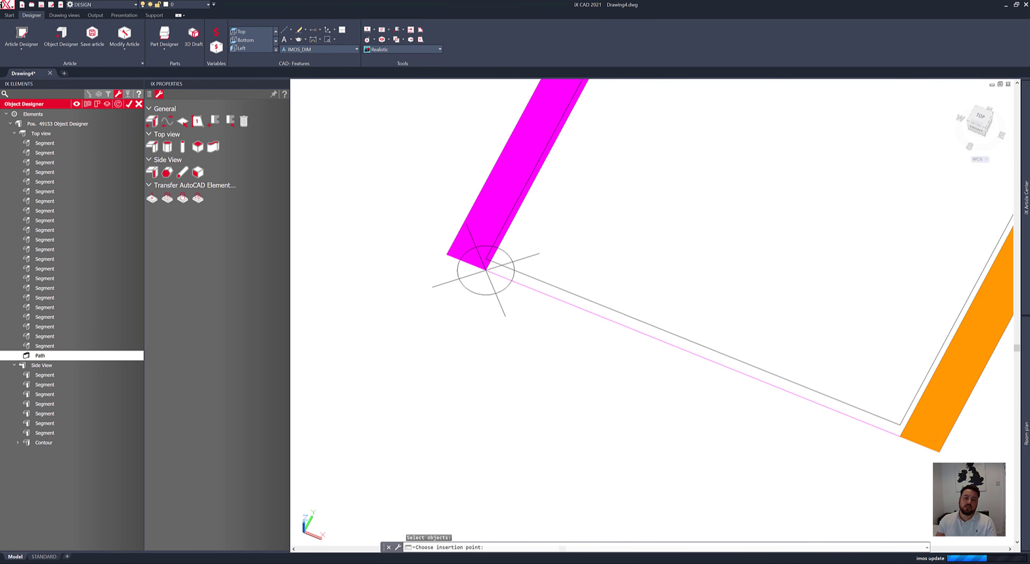
scroll(524, 328, "down", 4)
scroll(600, 347, "down", 8)
middle_click_drag(617, 347, 645, 340, "shift")
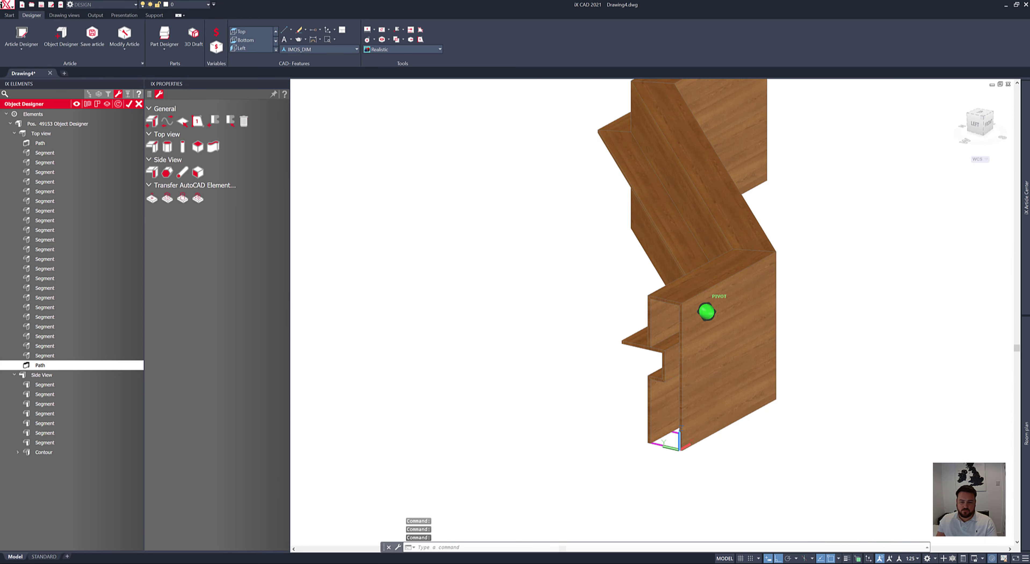
- Hide the generated 3D parts and link the side-view contour with all arrayed top-view segments
left_click(107, 104)
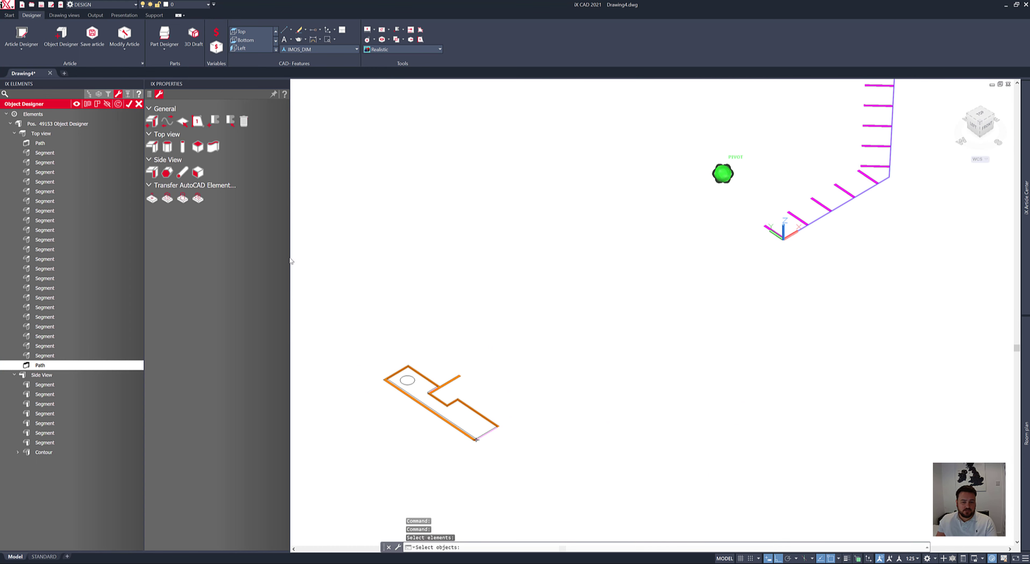
scroll(476, 439, "up", 4)
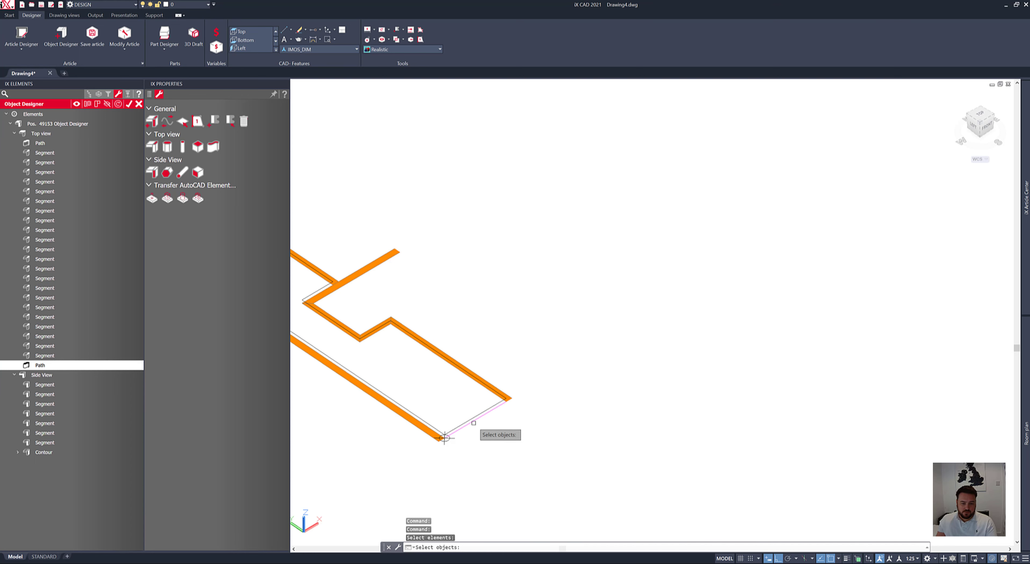
left_click(473, 423)
scroll(481, 423, "down", 5)
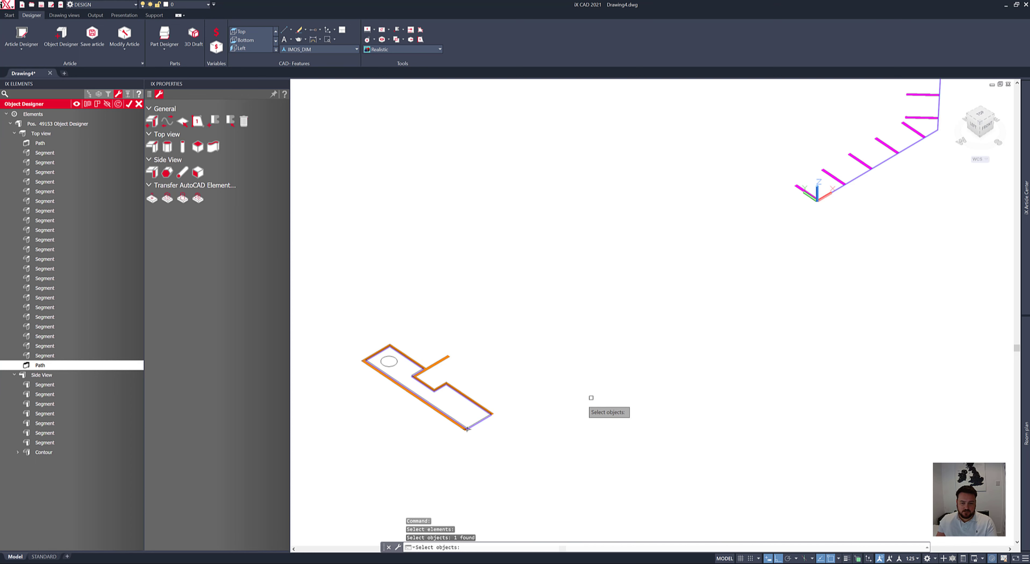
left_click(846, 151)
scroll(735, 218, "down", 5)
left_click(723, 207)
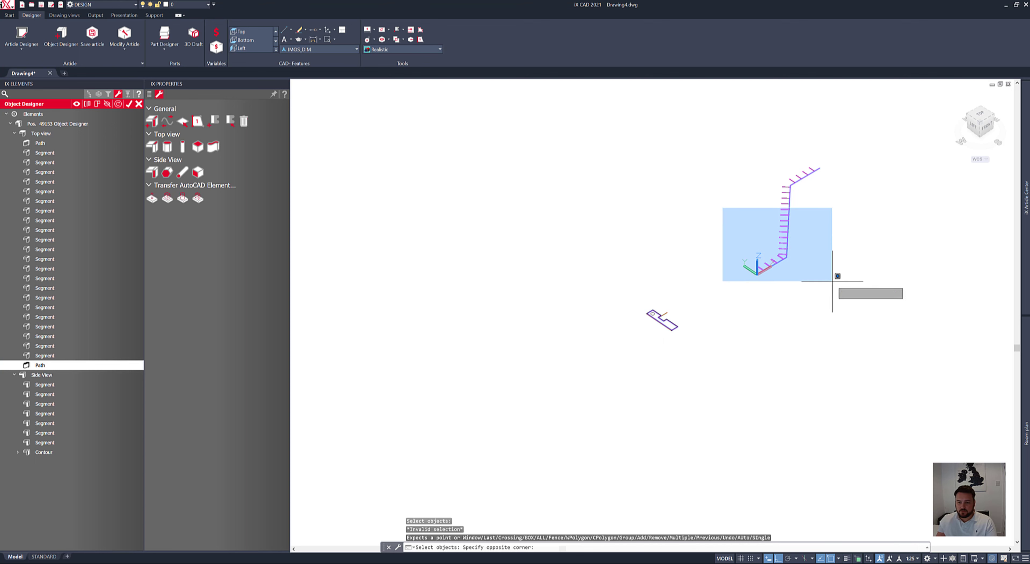
left_click(835, 279)
left_click(757, 158)
left_click(849, 215)
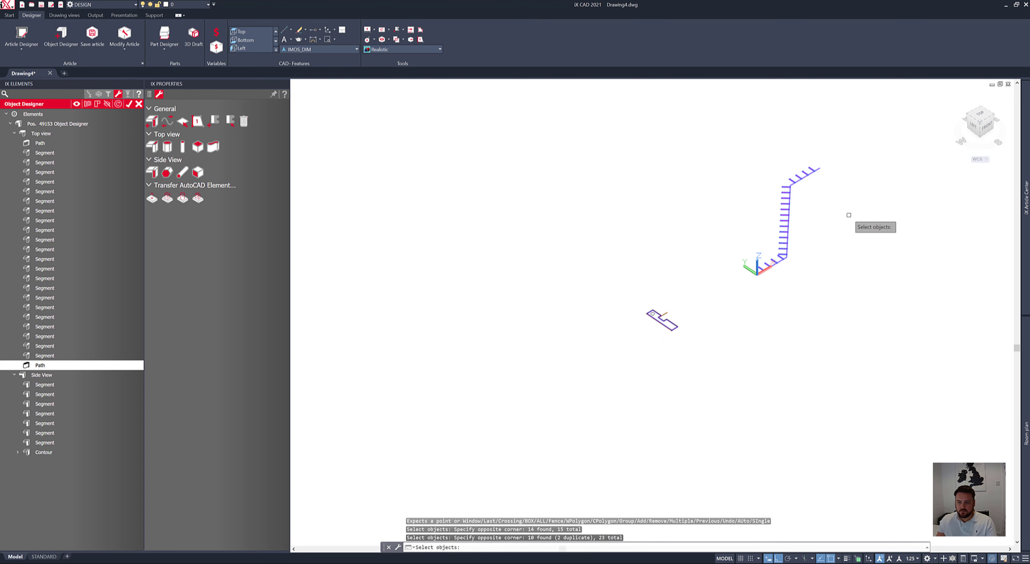
key("Delete")
key("Return")
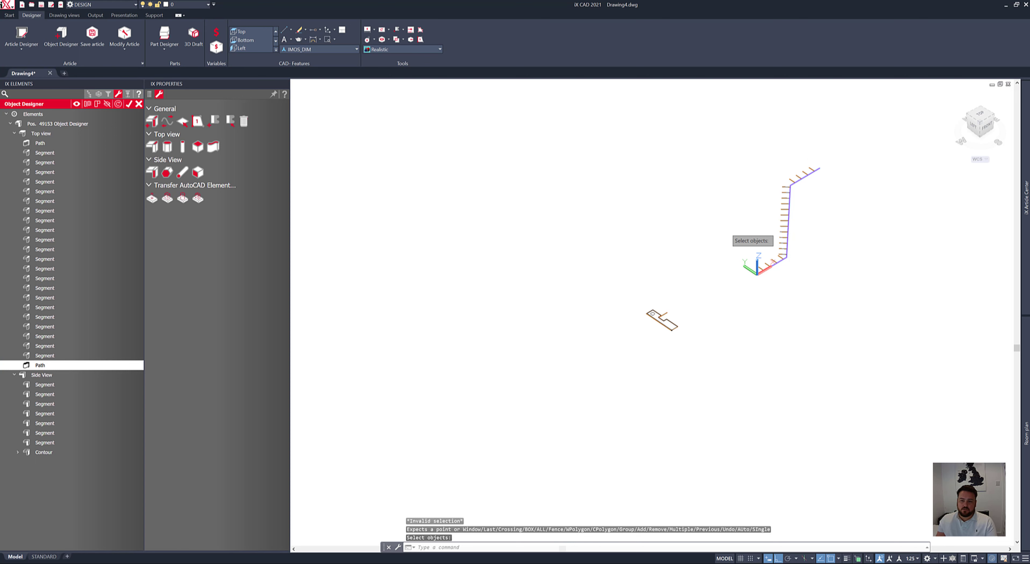
- Show the generated 3D parts again and apply a visualization mode in the Visu Manager
left_click(107, 104)
scroll(746, 280, "up", 5)
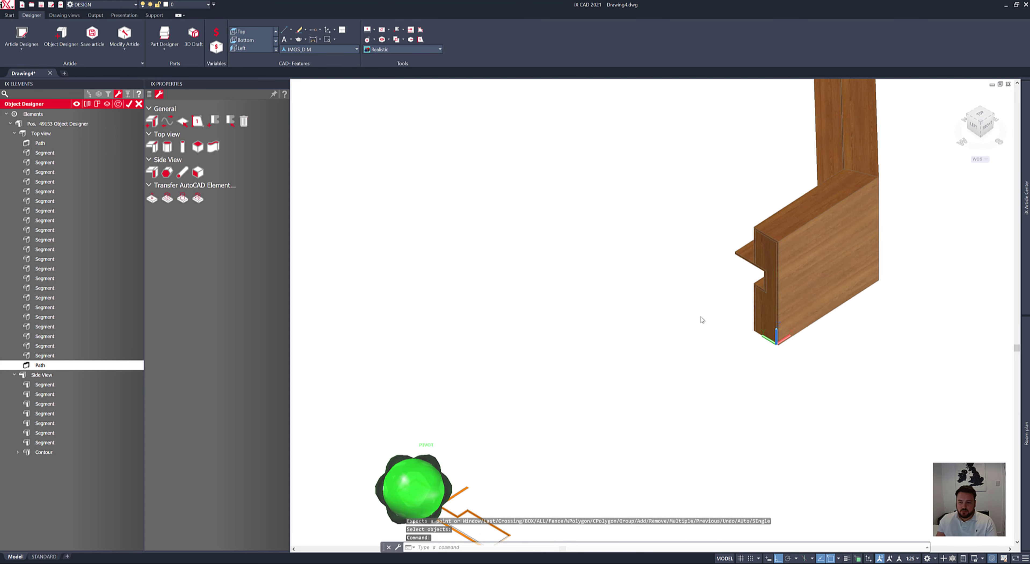
scroll(702, 320, "up", 3)
scroll(512, 281, "down", 1)
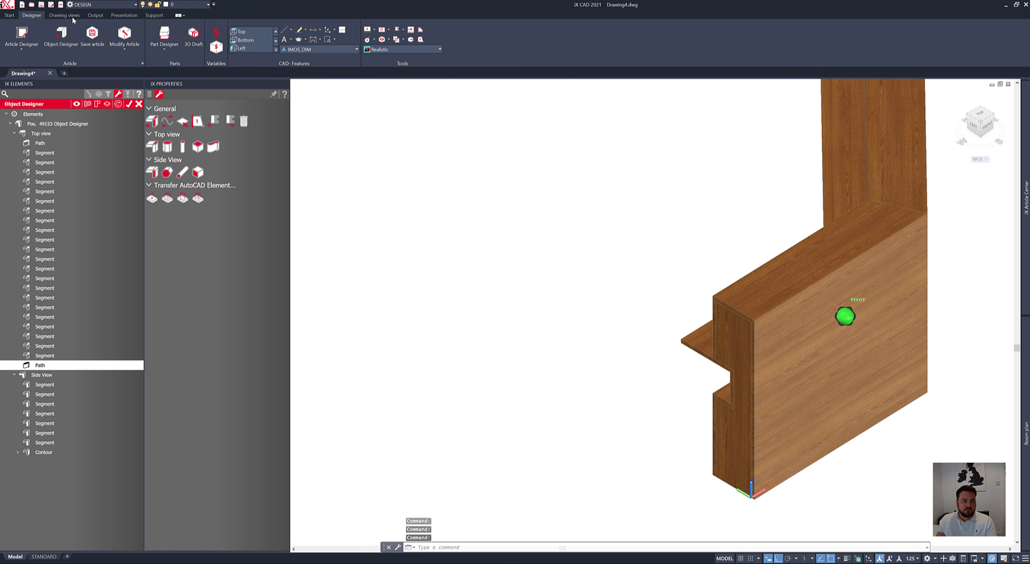
left_click(51, 5)
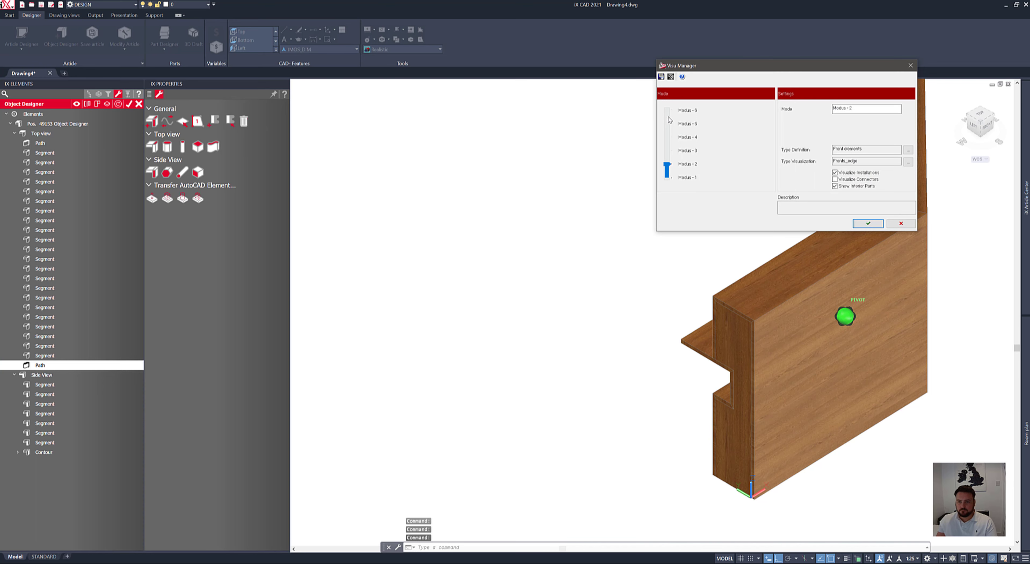
left_click(865, 225)
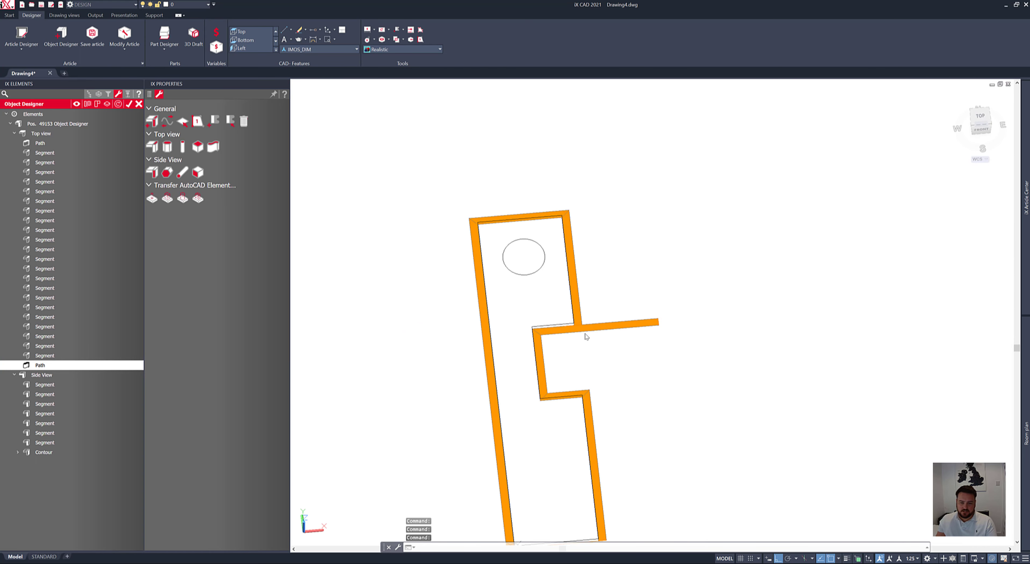
- Look through the top-view segments for the upper vertical panel that ends on the shelf, and collapse the top-view group
left_click(551, 236)
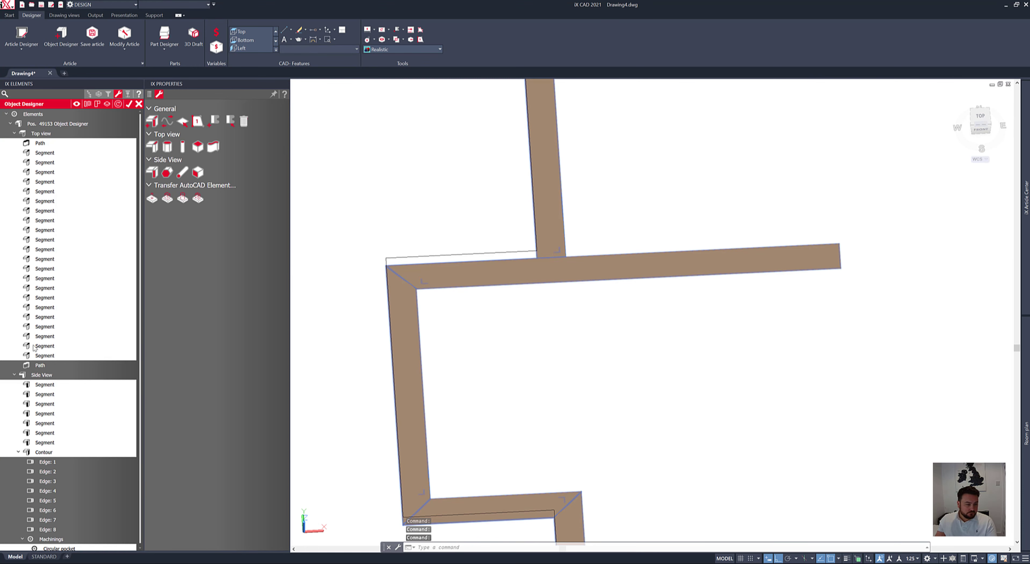
left_click(41, 347)
left_click(44, 259)
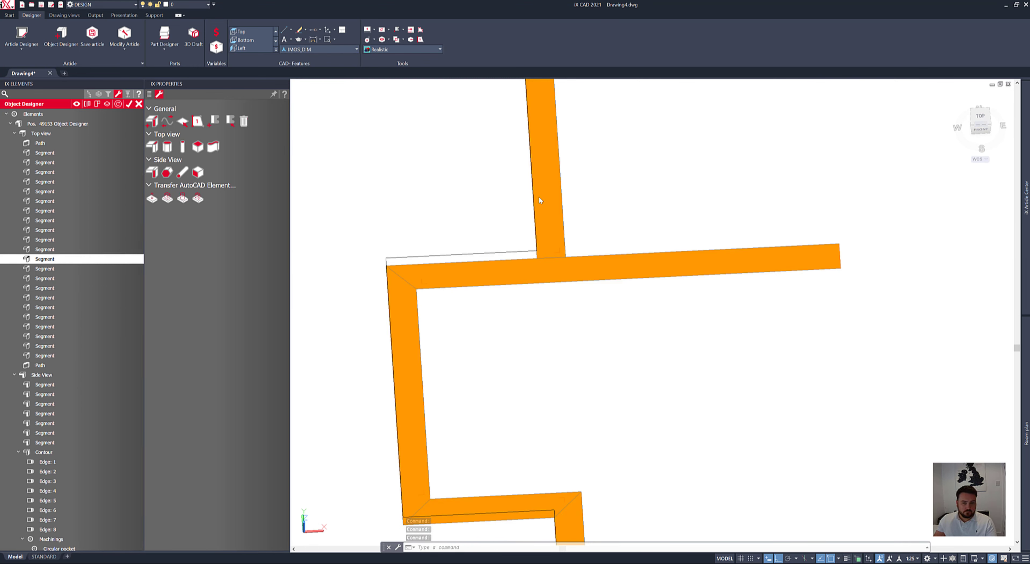
left_click(564, 172)
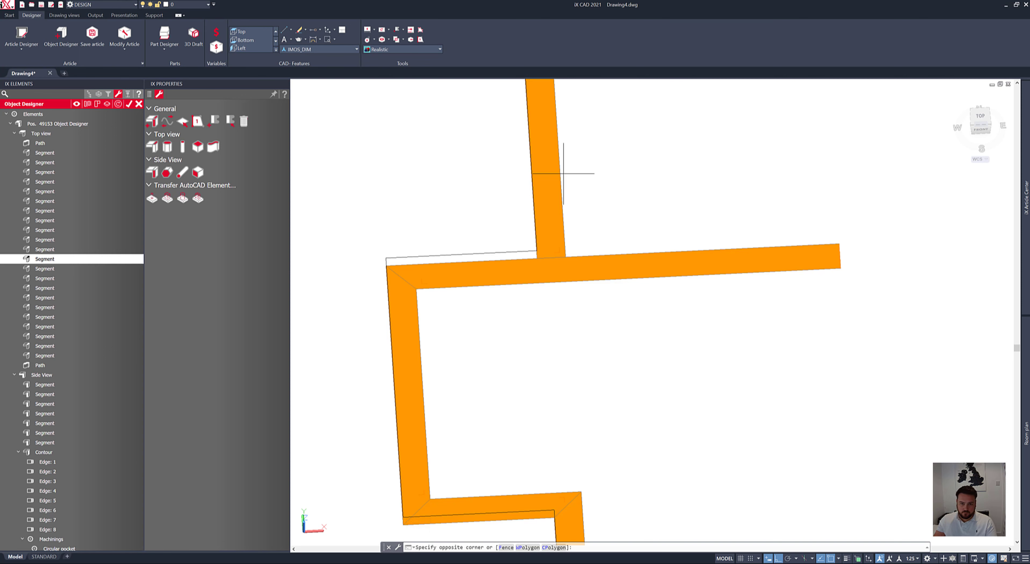
left_click(557, 170)
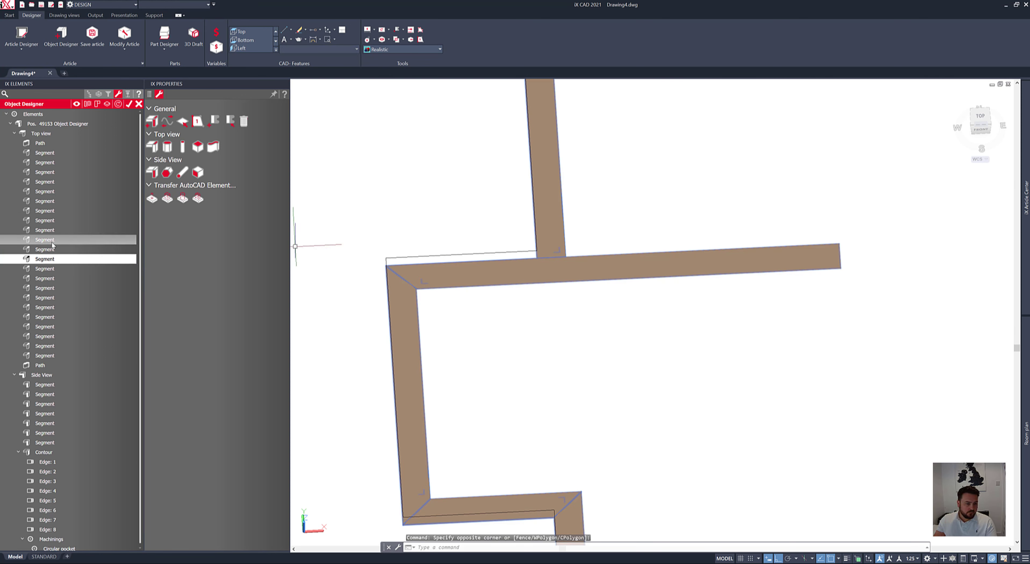
scroll(51, 243, "down", 1)
left_click(49, 227)
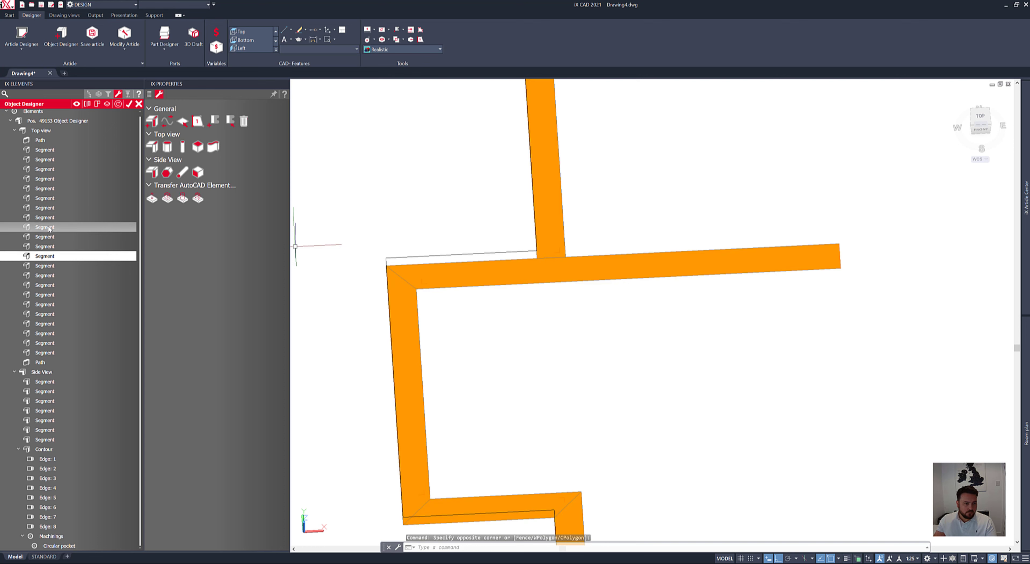
scroll(425, 217, "down", 10)
middle_click_drag(428, 219, 486, 237)
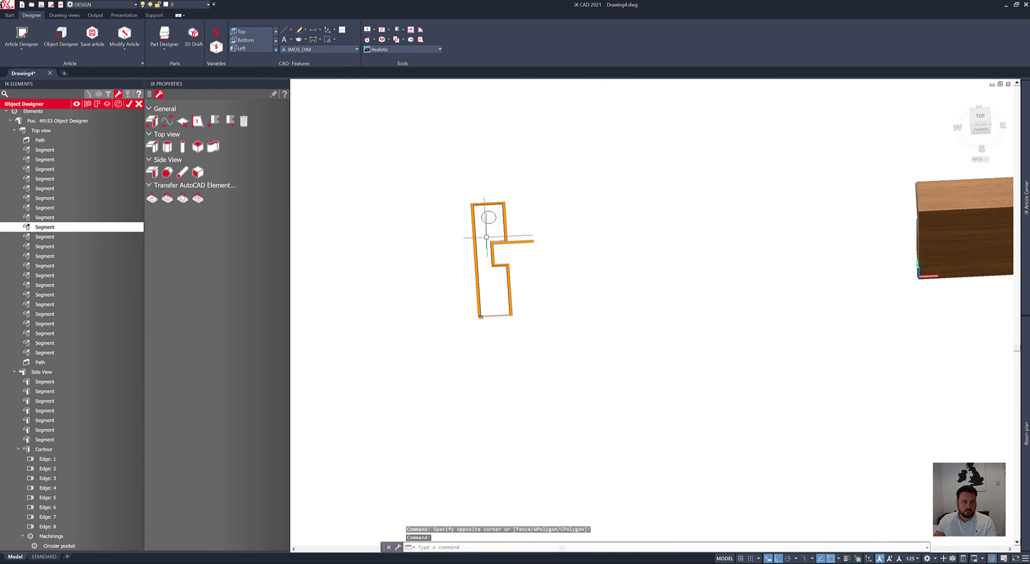
left_click(53, 159)
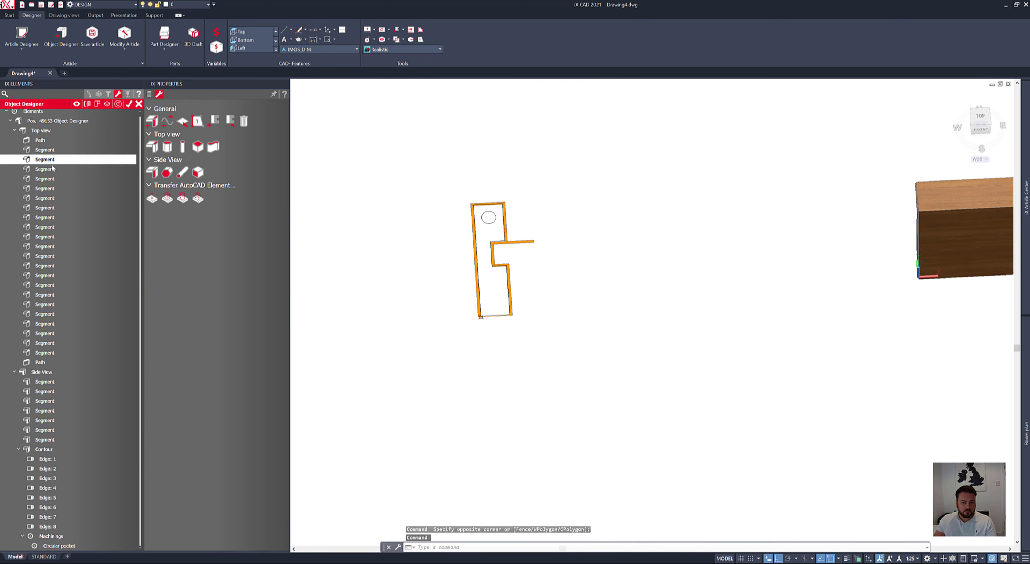
left_click(15, 131)
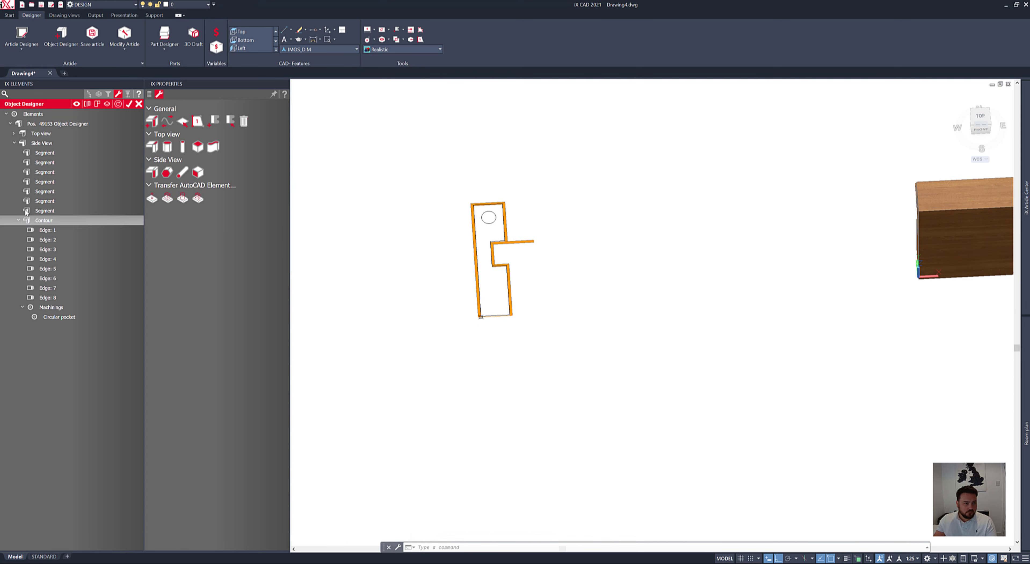
- Step through the side-view segments and select the upper vertical segment that ends on the protruding shelf
left_click(46, 211)
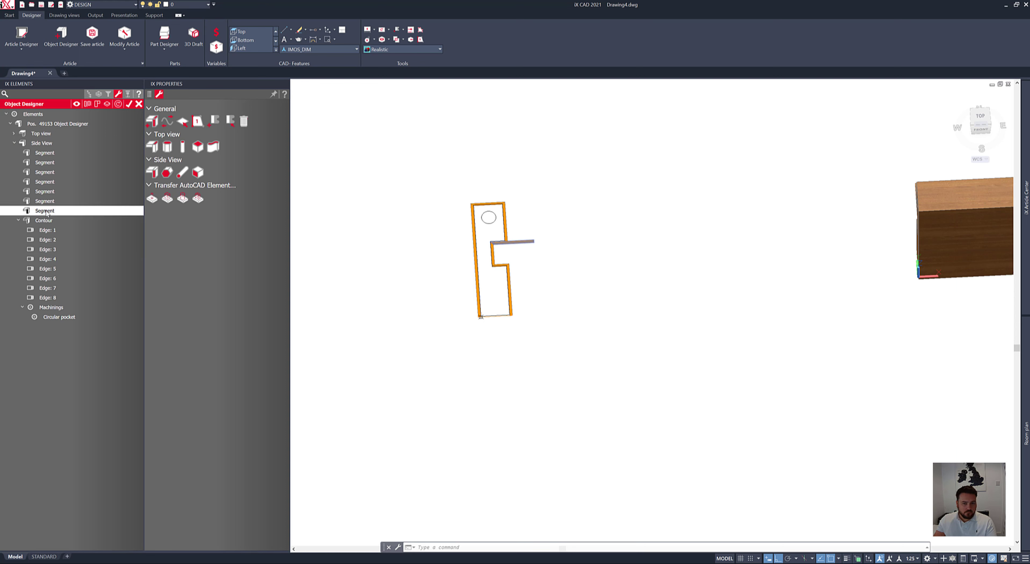
key("Up")
key("Down")
key("Down")
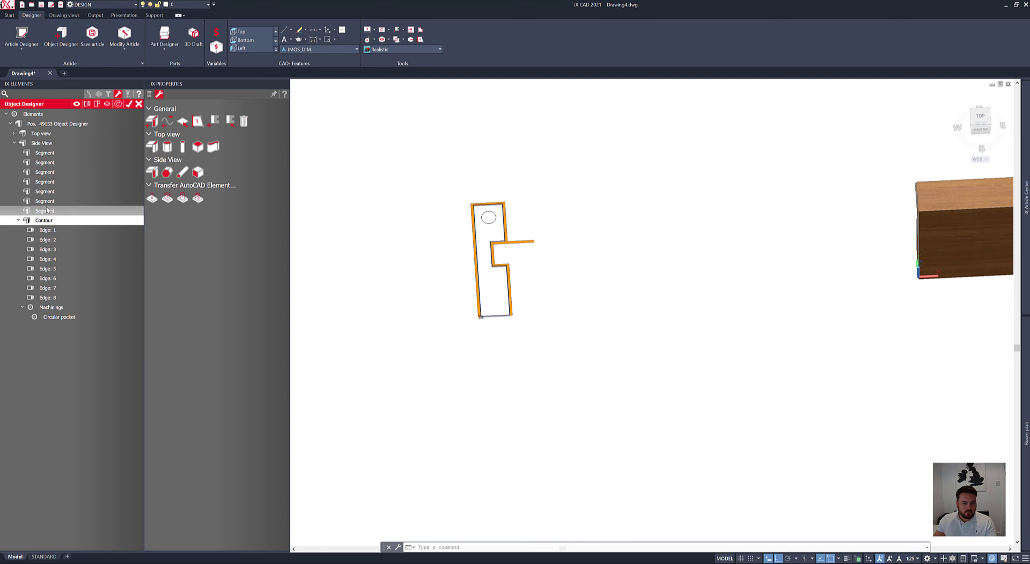
key("Down")
key("Up")
key("Up")
key("Up")
key("Up")
key("Up")
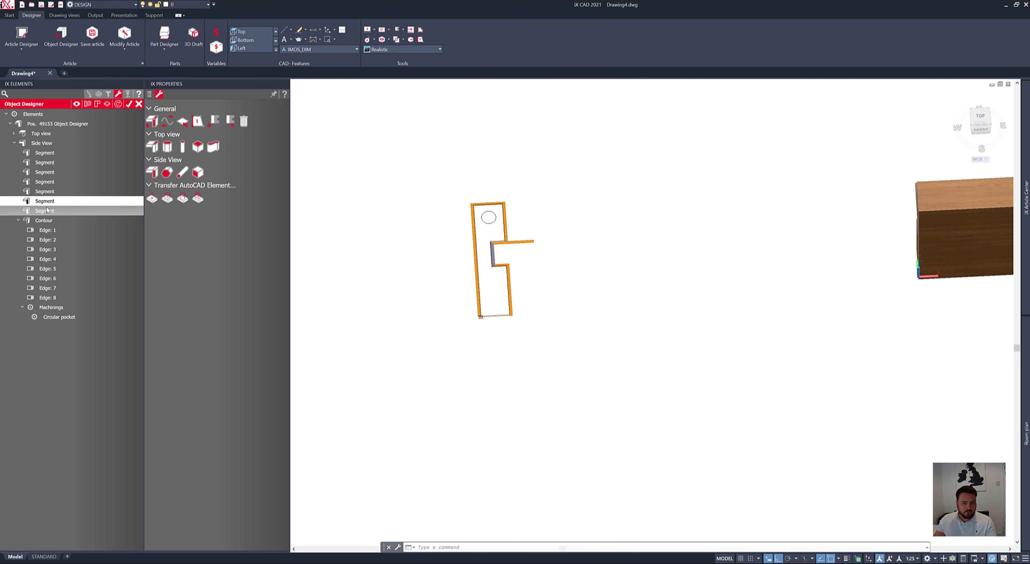
key("Up")
key("Up")
key("Up")
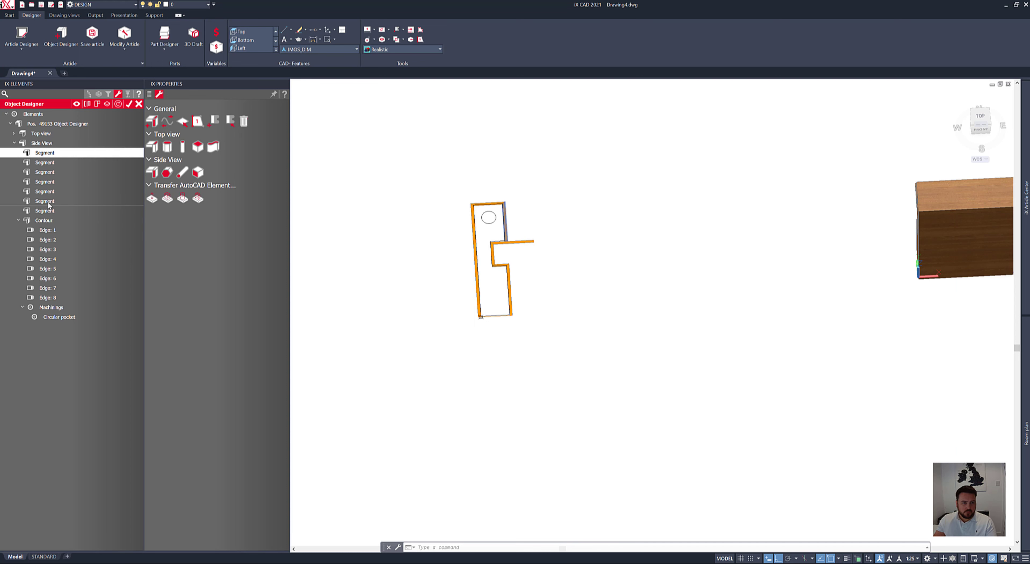
- Show the selected segment's properties and set its front connector to Dowel
left_click(150, 94)
scroll(512, 239, "up", 8)
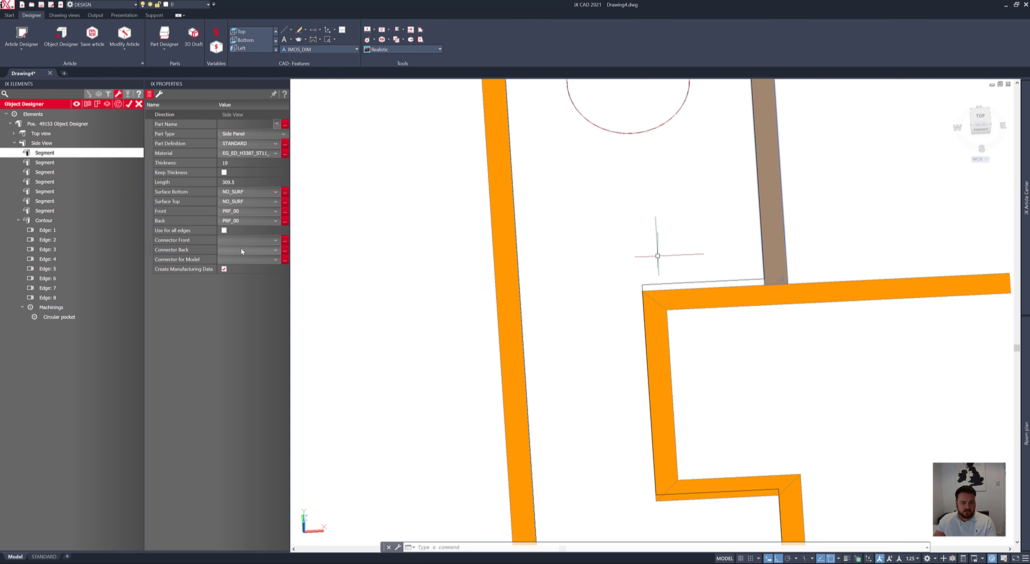
left_click(238, 240)
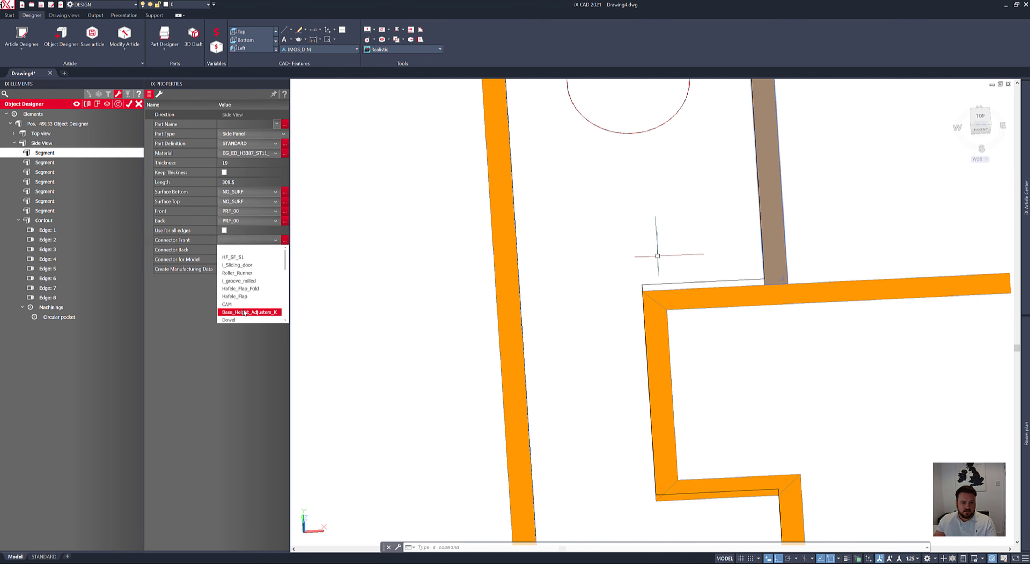
scroll(243, 319, "down", 1)
left_click(243, 318)
left_click(243, 240)
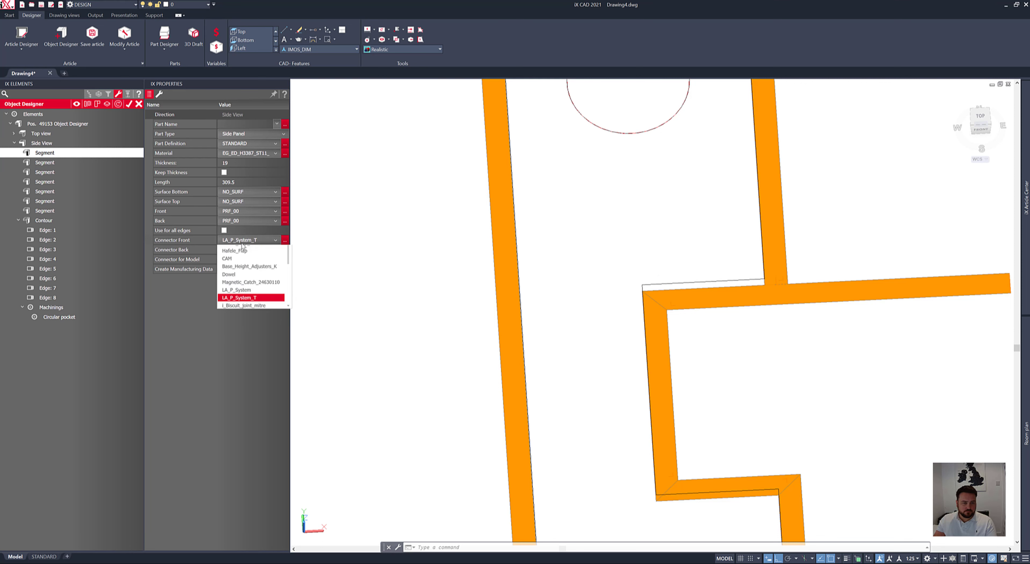
scroll(253, 280, "down", 2)
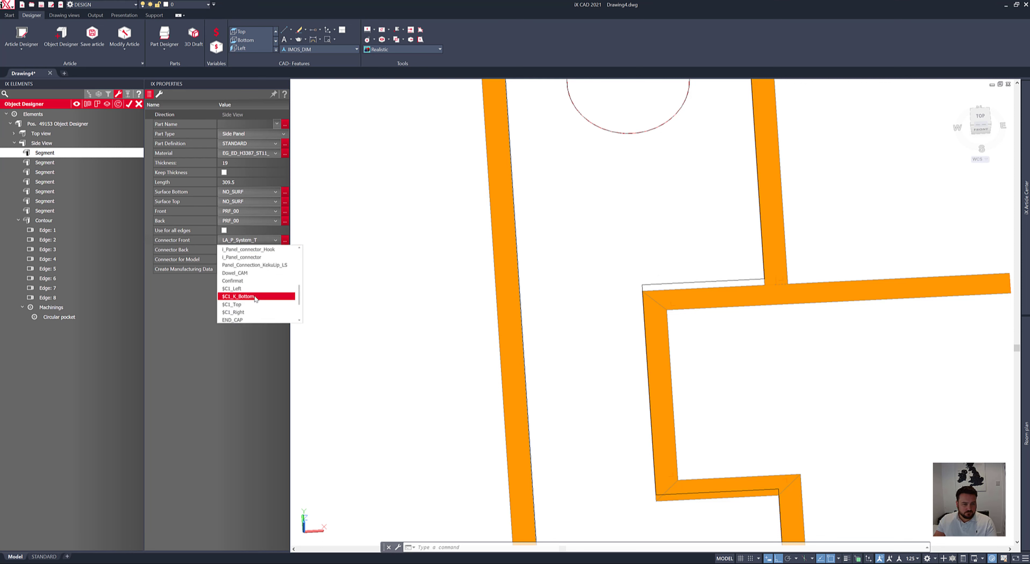
scroll(255, 297, "up", 2)
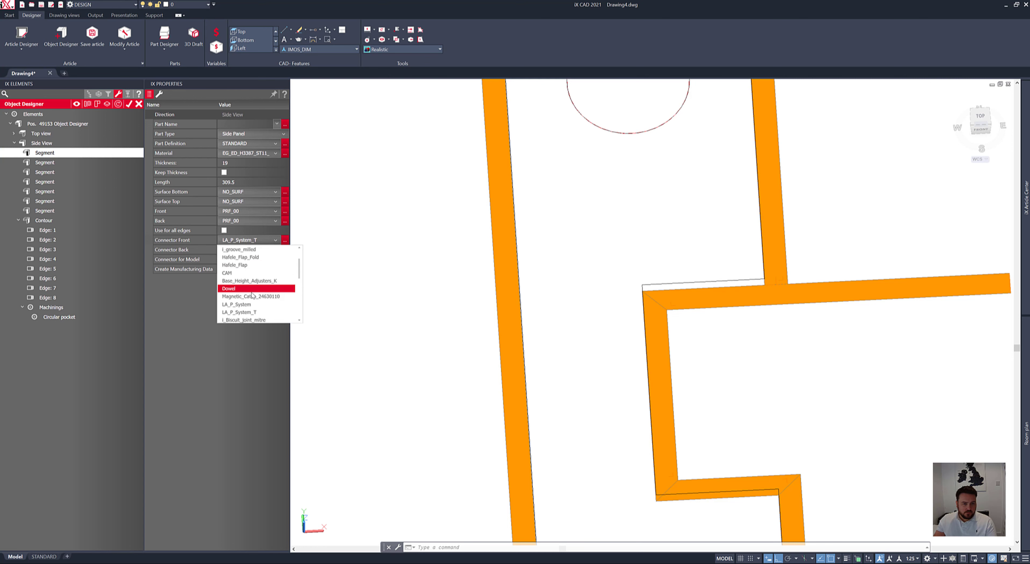
left_click(251, 288)
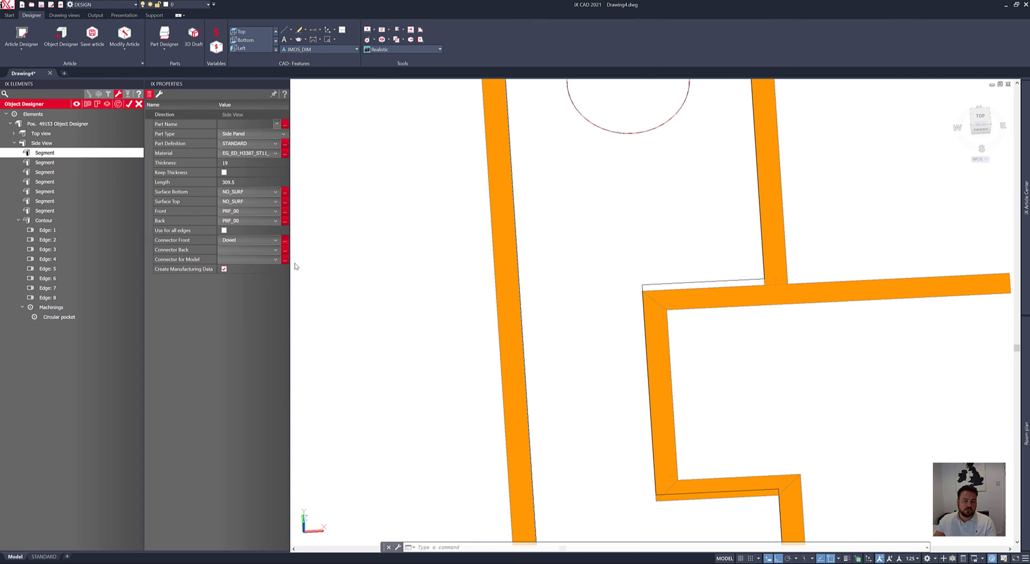
- Replace the segment's front connector with Dowel_Object_designer from the Cam / Dowel Connections and apply it
left_click(285, 240)
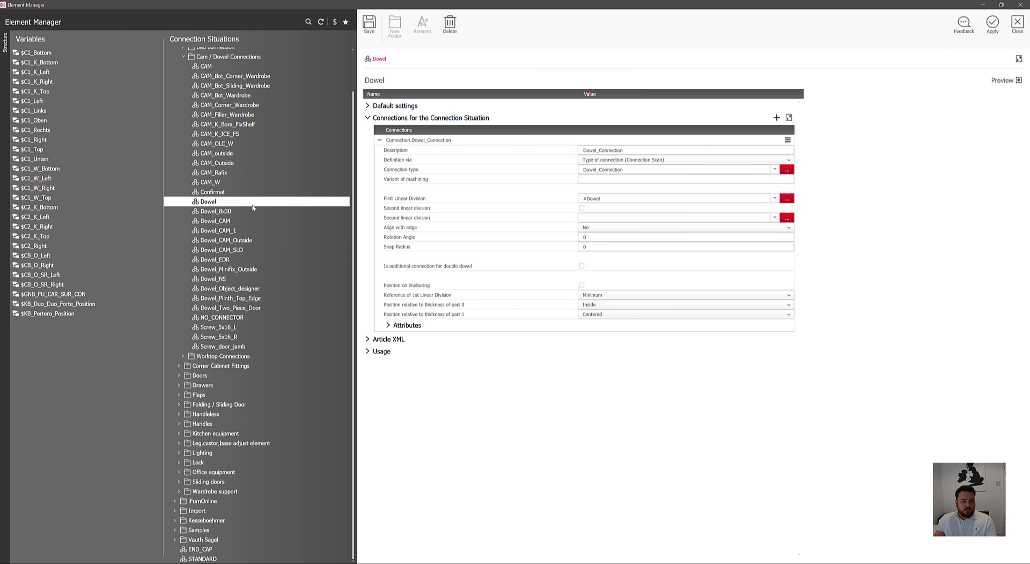
left_click(240, 288)
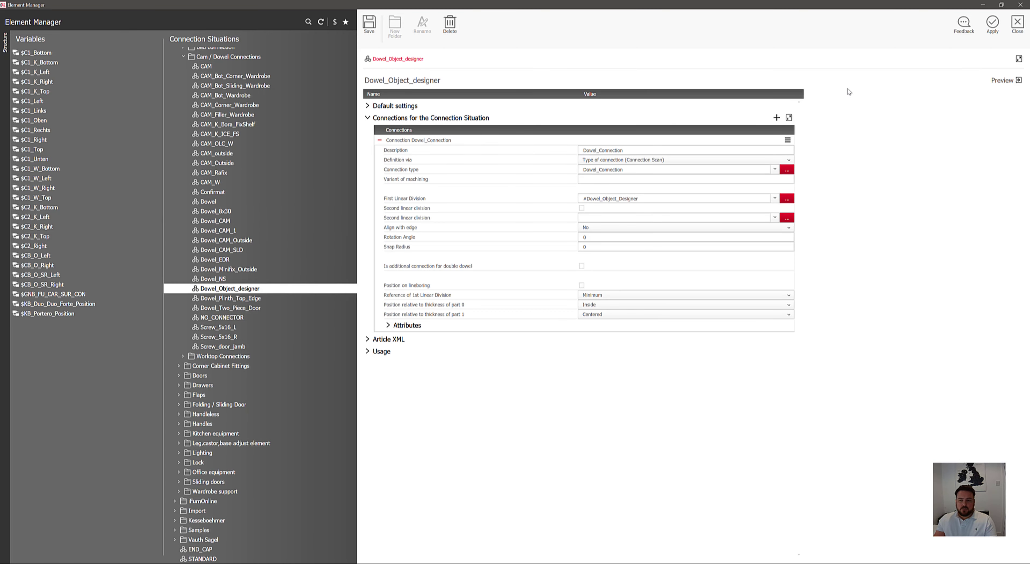
left_click(991, 25)
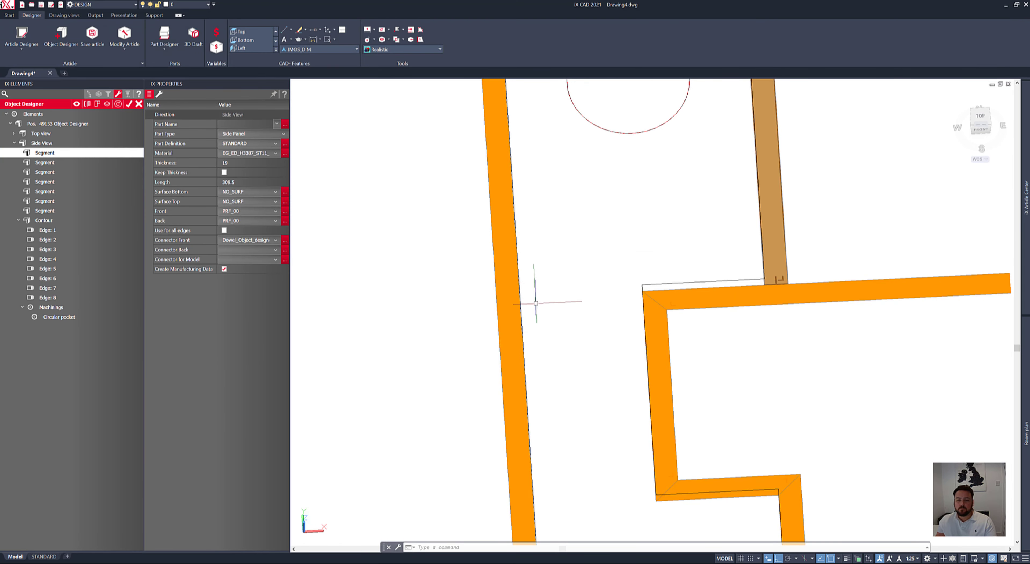
- Recalculate the object with the new connector and examine the shelf joint in 3D
left_click(118, 104)
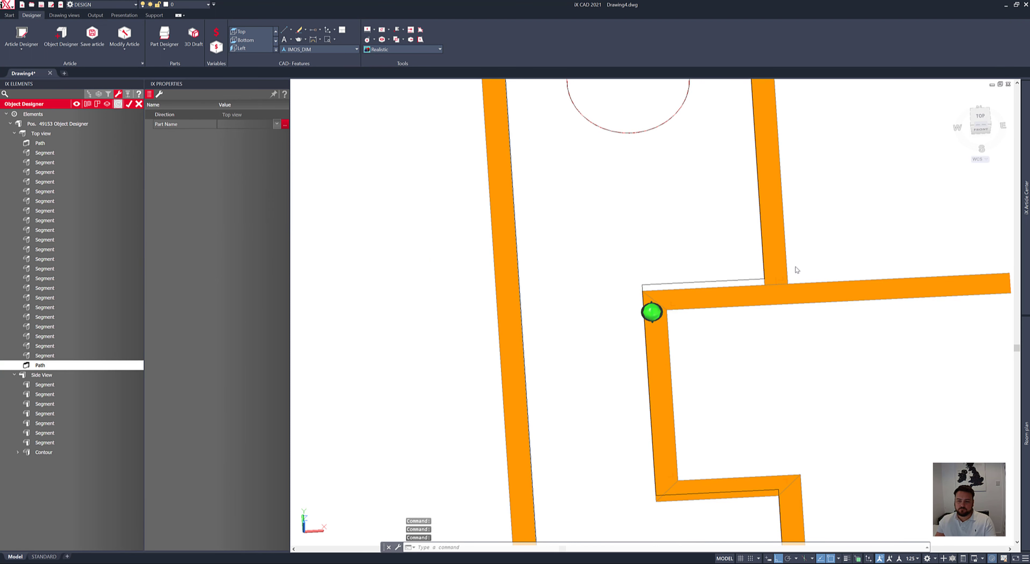
middle_click_drag(795, 268, 591, 333, "shift")
scroll(646, 376, "up", 4)
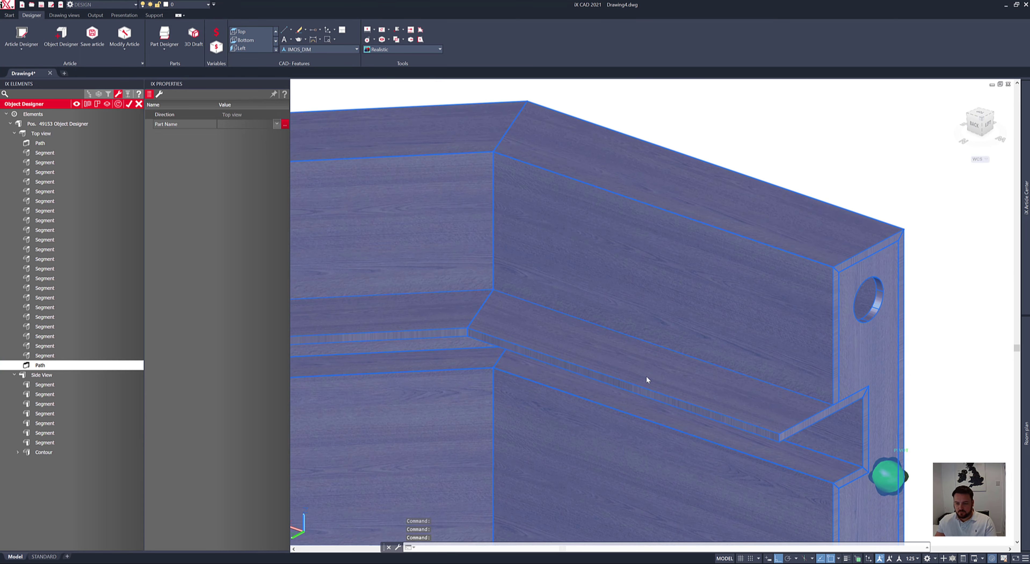
scroll(646, 377, "up", 2)
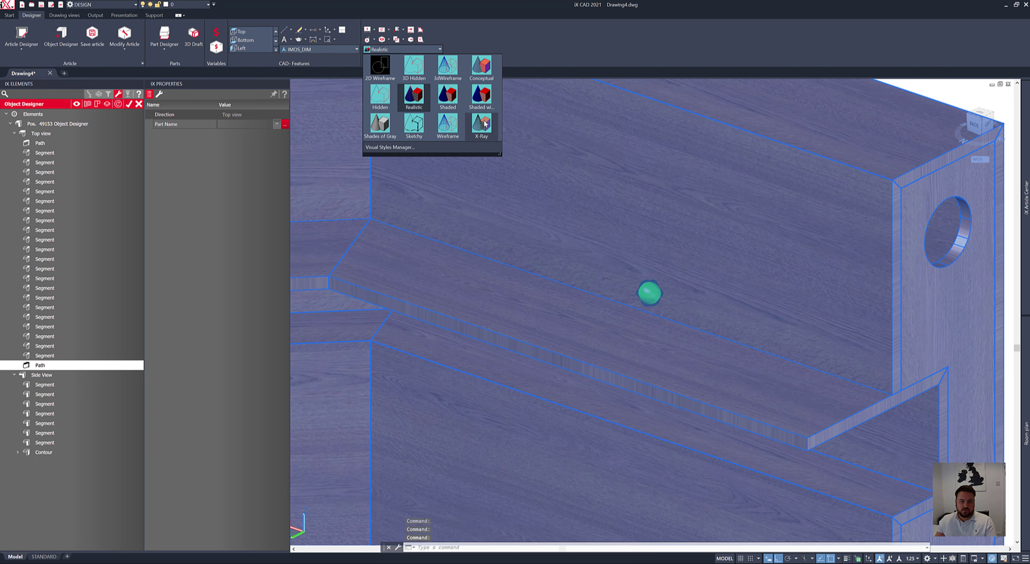
- Apply the X-Ray visual style and inspect the dowels inside the joint between the upper panel and the shelf
left_click(485, 124)
scroll(674, 386, "up", 3)
scroll(858, 411, "up", 7)
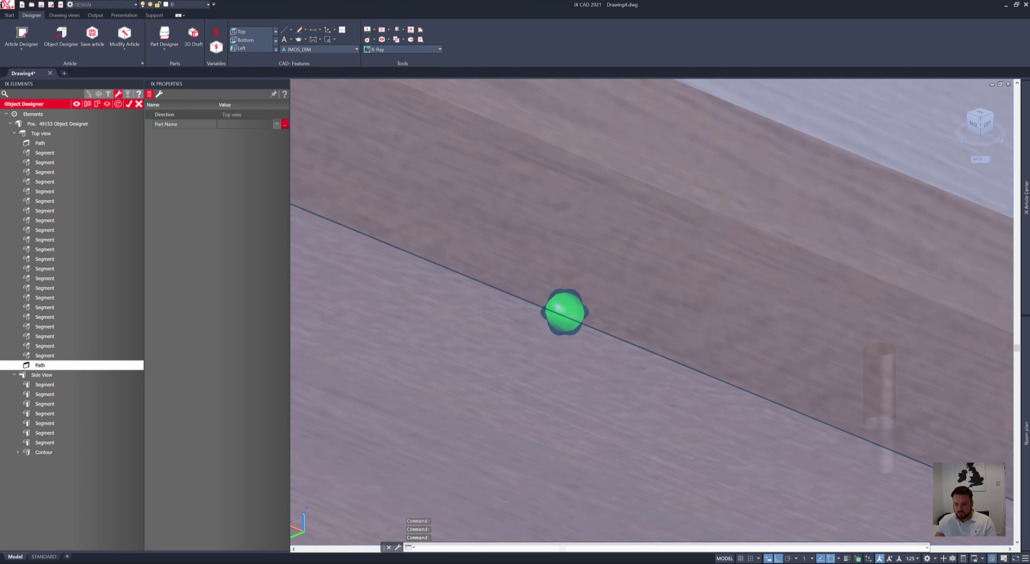
scroll(838, 409, "down", 2)
middle_click_drag(836, 408, 790, 404, "shift")
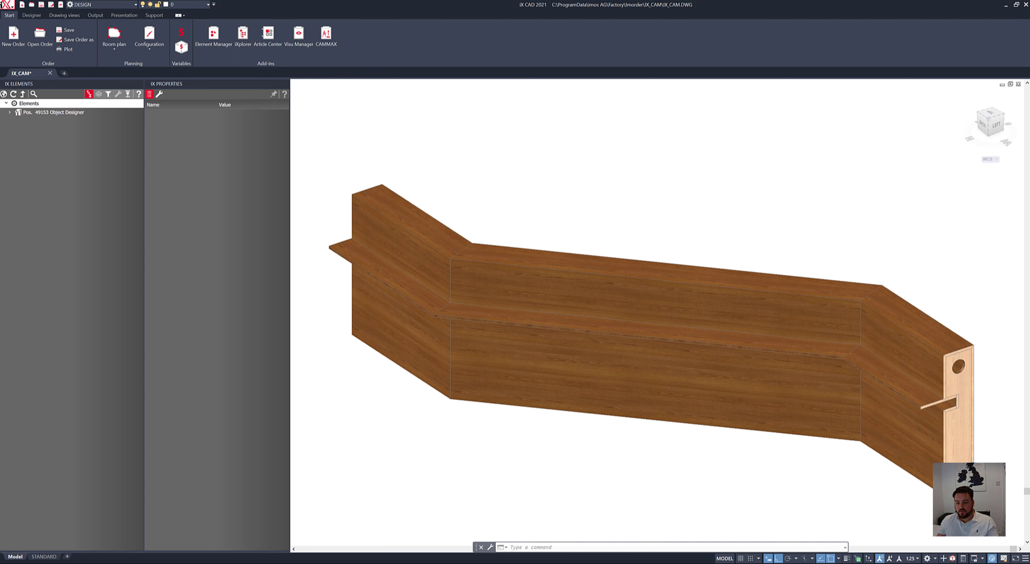
- Examine the object in the IX_CAM order up close around the end rib, its circular cut-out and the shelf joint
scroll(956, 401, "up", 6)
middle_click_drag(955, 400, 264, 166)
key("Escape")
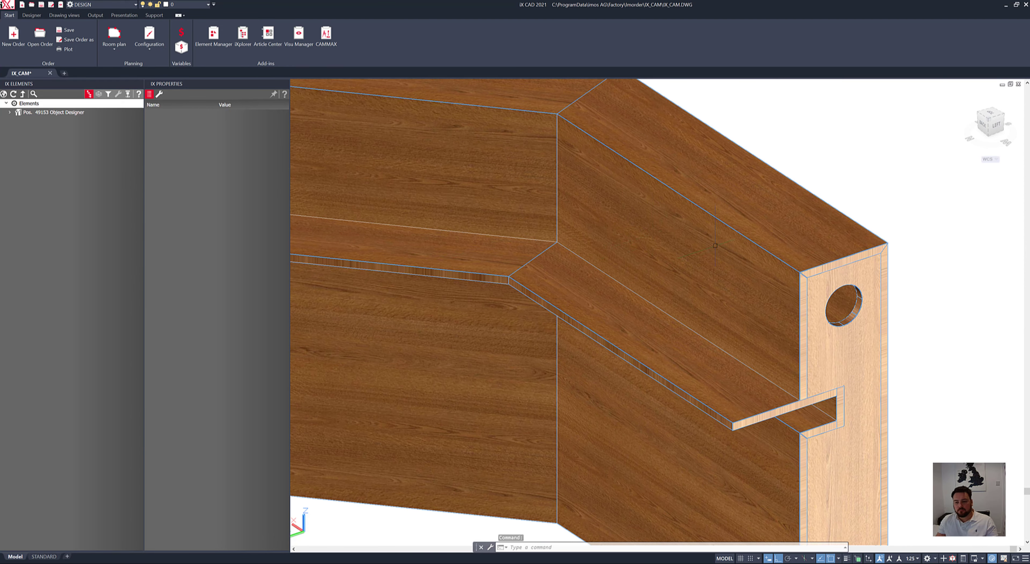
scroll(881, 392, "up", 6)
middle_click_drag(772, 402, 763, 392, "shift")
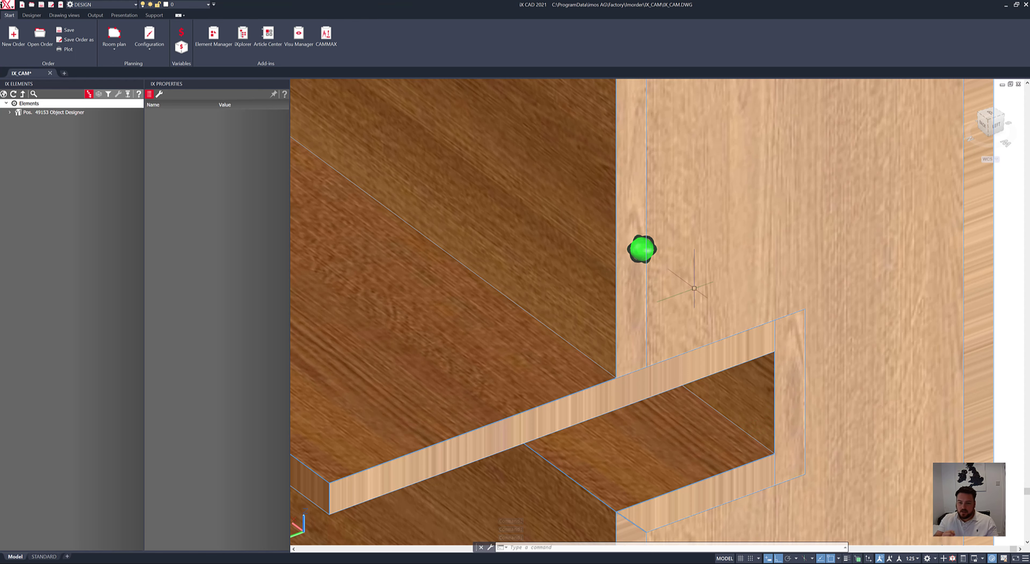
scroll(716, 267, "down", 3)
middle_click_drag(717, 267, 801, 270, "shift")
scroll(676, 299, "down", 5)
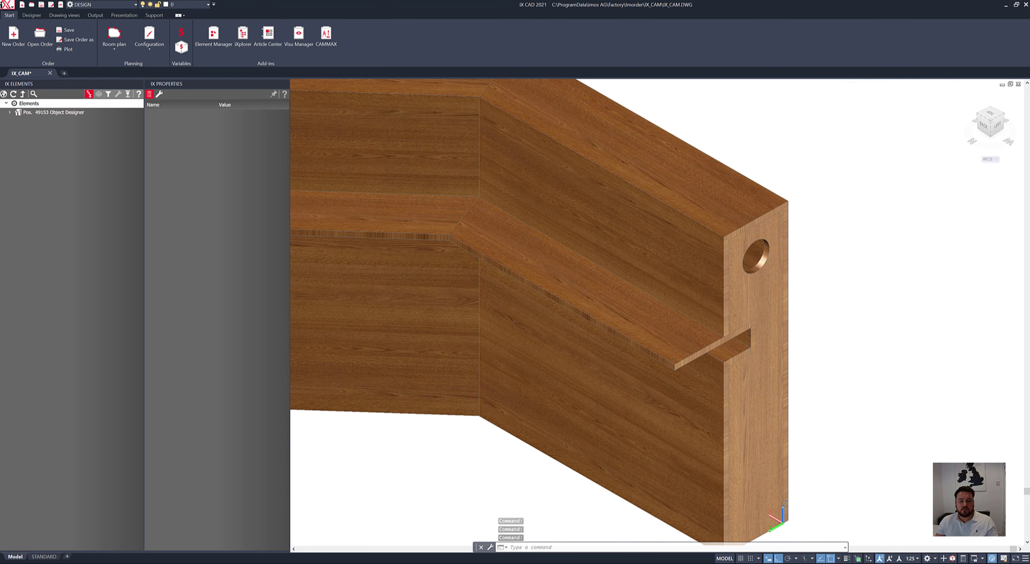
- Save the order as IX_CAM with CNC data generation (iX CAM) enabled, overwriting the existing order folder
left_click(74, 39)
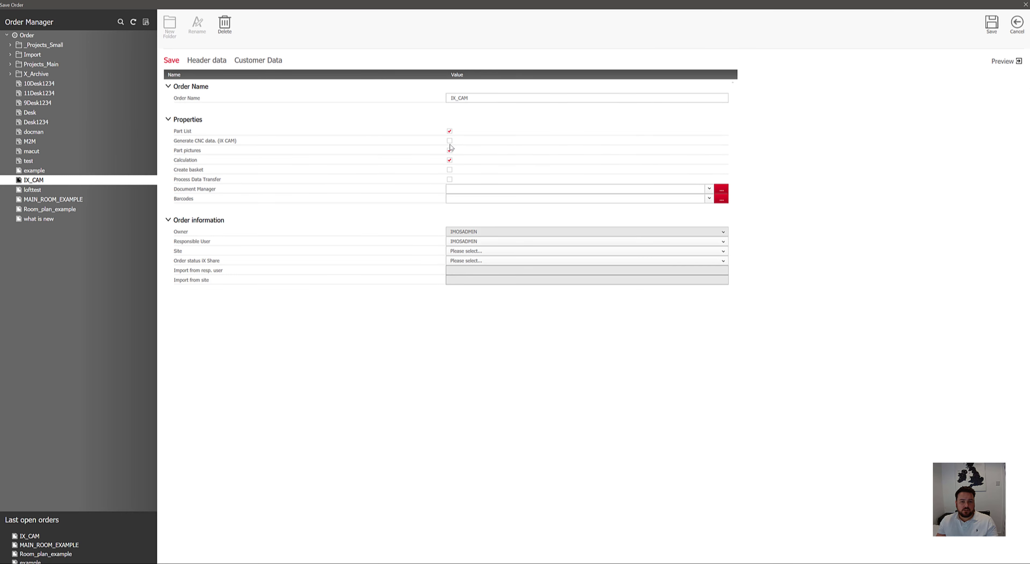
left_click(450, 141)
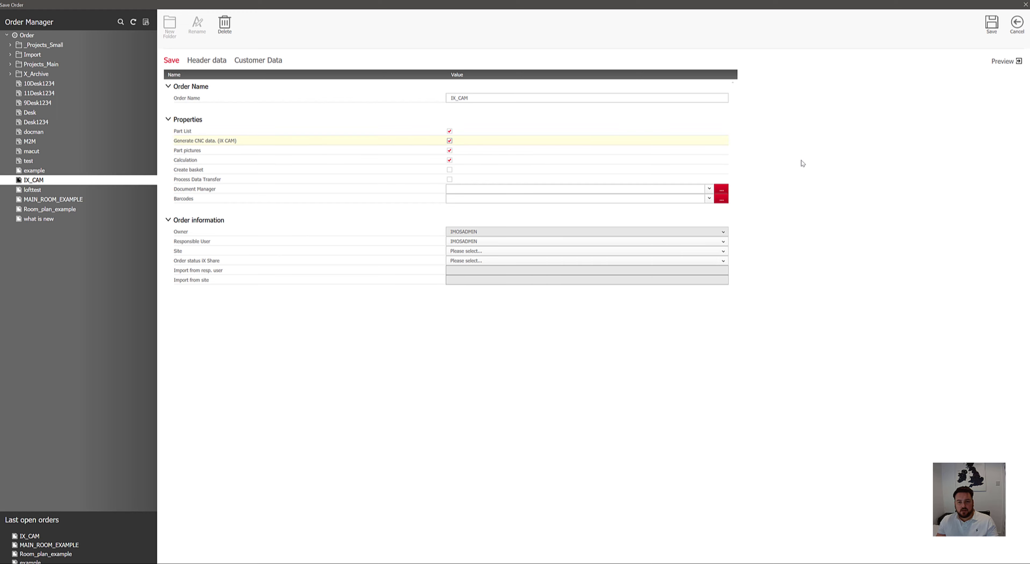
left_click(998, 33)
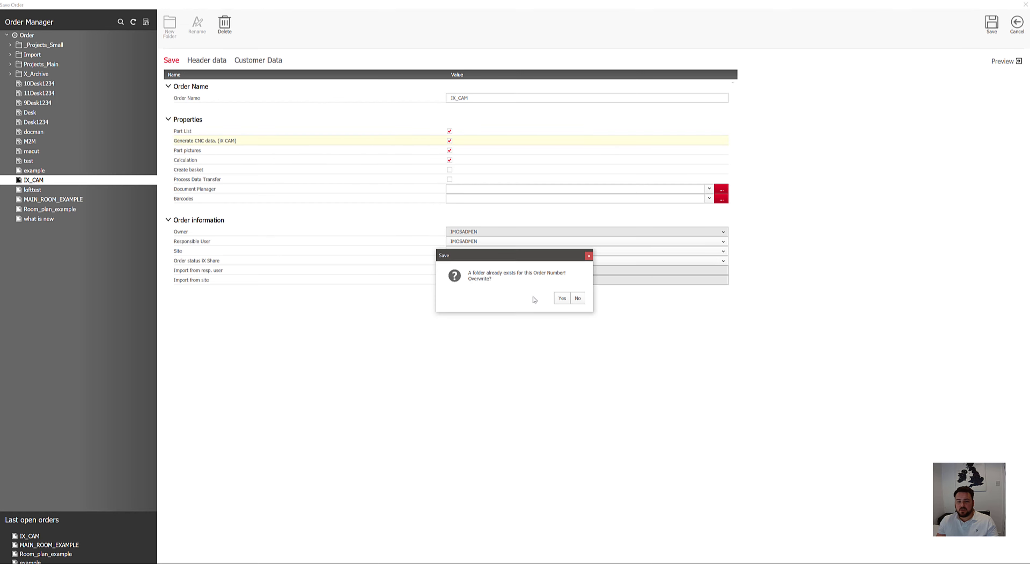
left_click(567, 301)
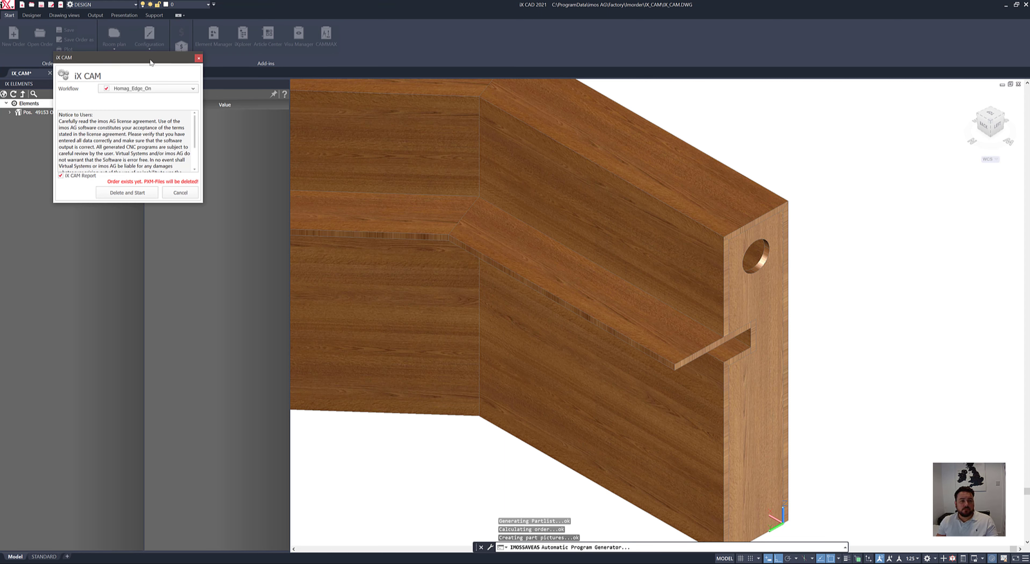
- Generate the order's CNC data with the Homag_Edge_On workflow and the iX CAM Report enabled, deleting the existing PXM files
left_click_drag(153, 62, 591, 177)
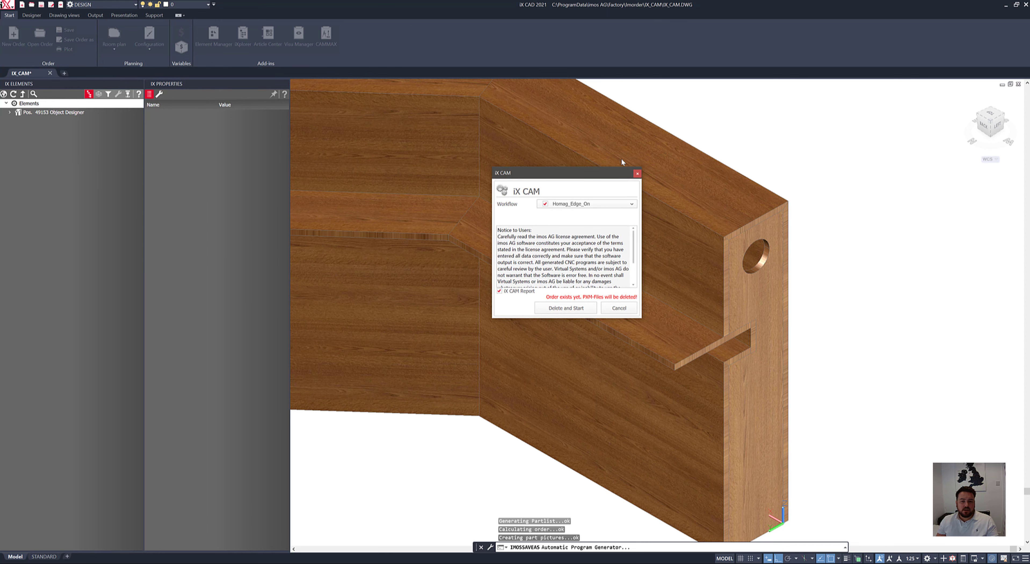
left_click(574, 211)
scroll(566, 264, "up", 3)
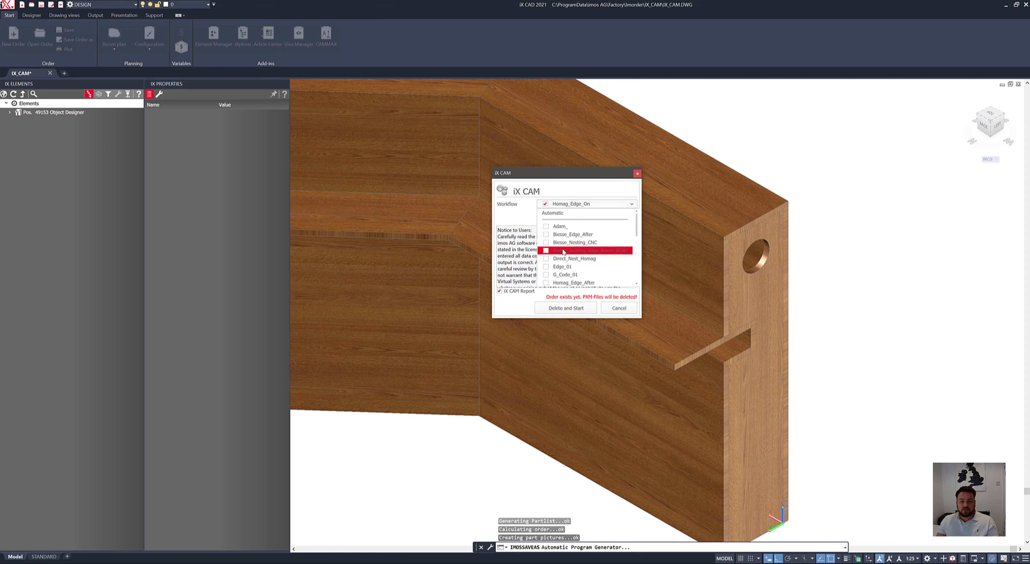
scroll(564, 251, "down", 5)
scroll(564, 245, "up", 2)
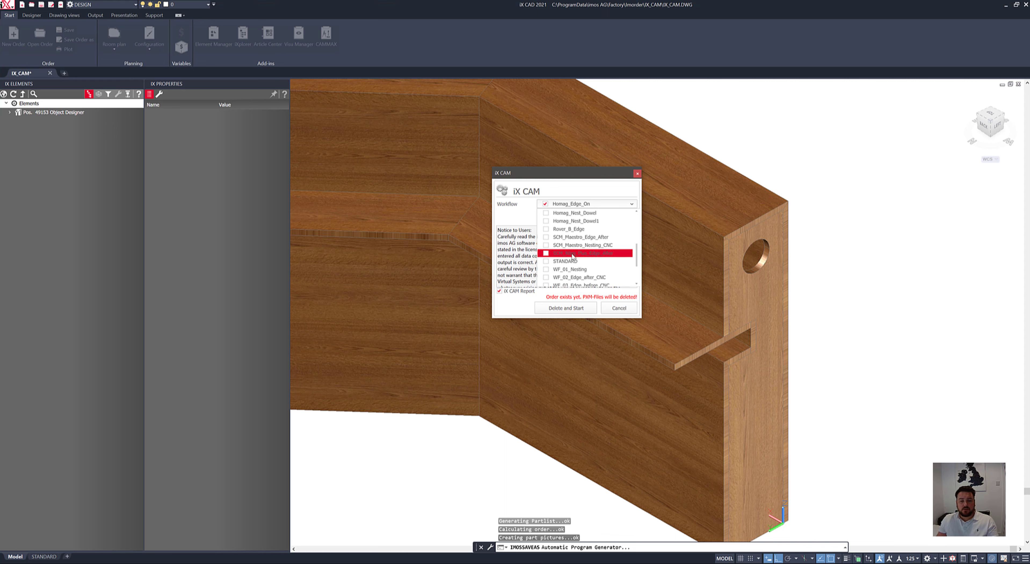
scroll(568, 252, "up", 2)
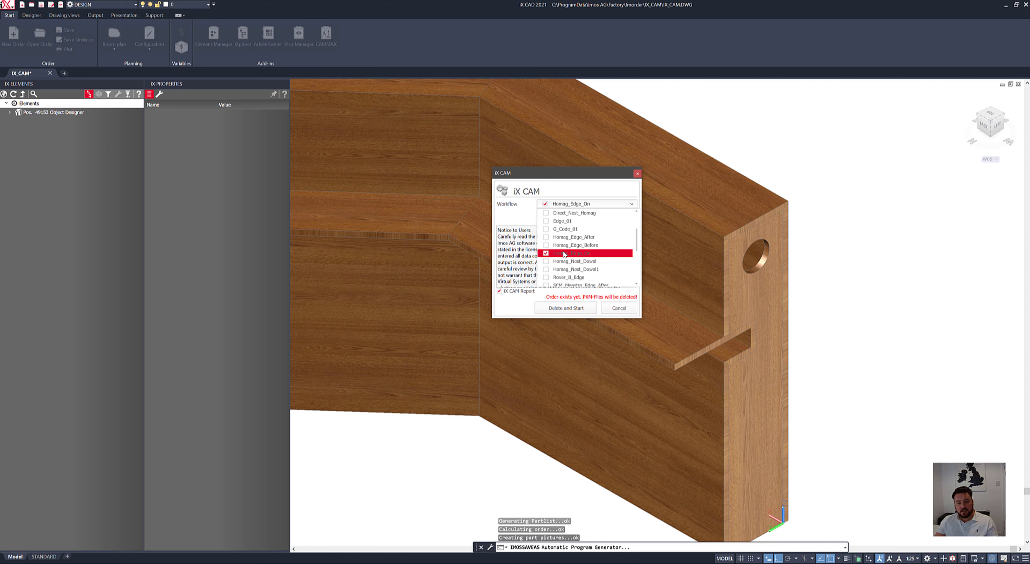
left_click(564, 253)
left_click(562, 307)
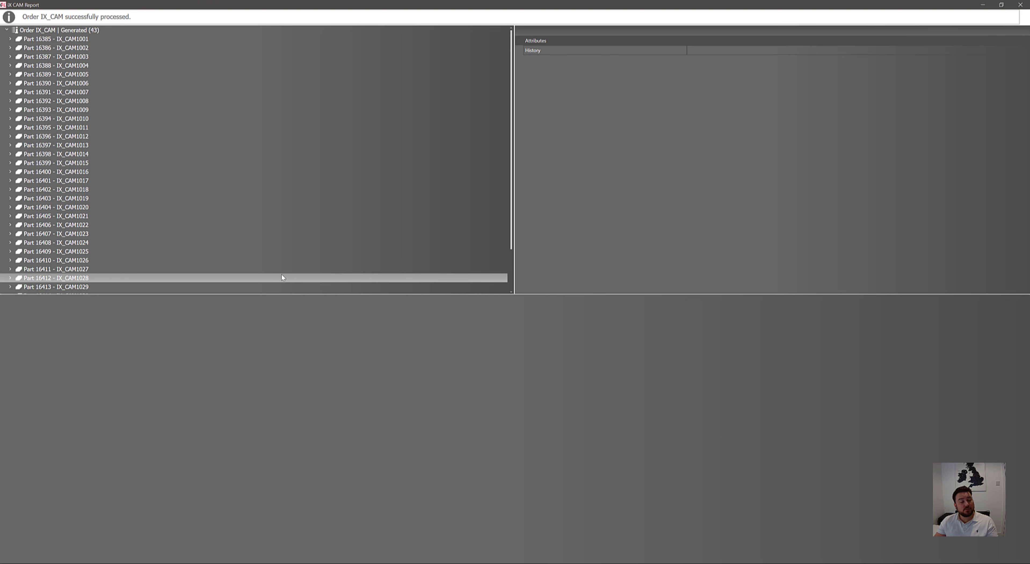
- Review the part drawings in the iX CAM Report one by one from IX_CAM1001 to IX_CAM1035, and put the report away
left_click(47, 39)
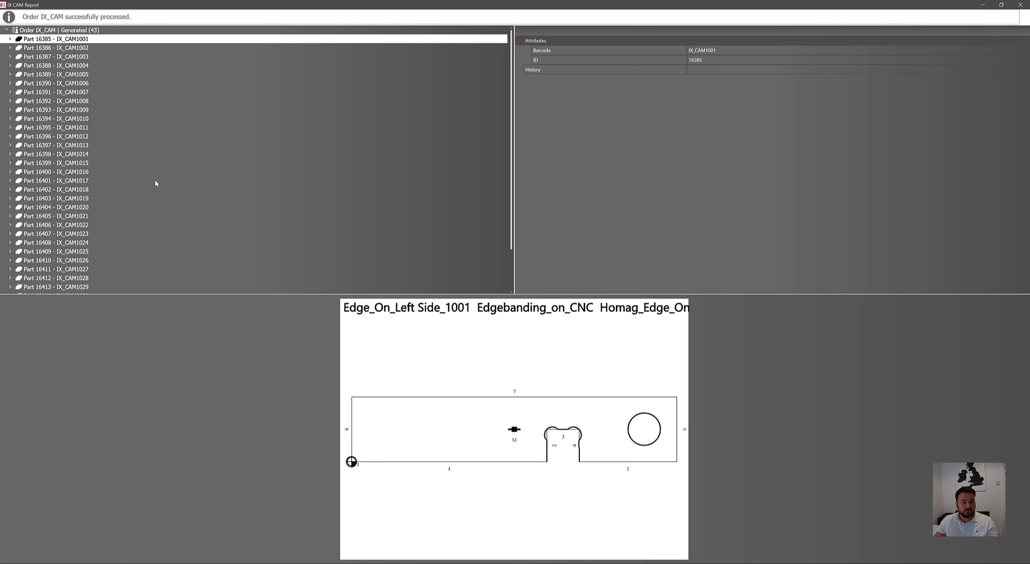
key("Down")
key("Down")
key("Down")
key("Down")
key("Down")
key("Down")
key("Down")
key("Down")
key("Down")
key("Down")
key("Down")
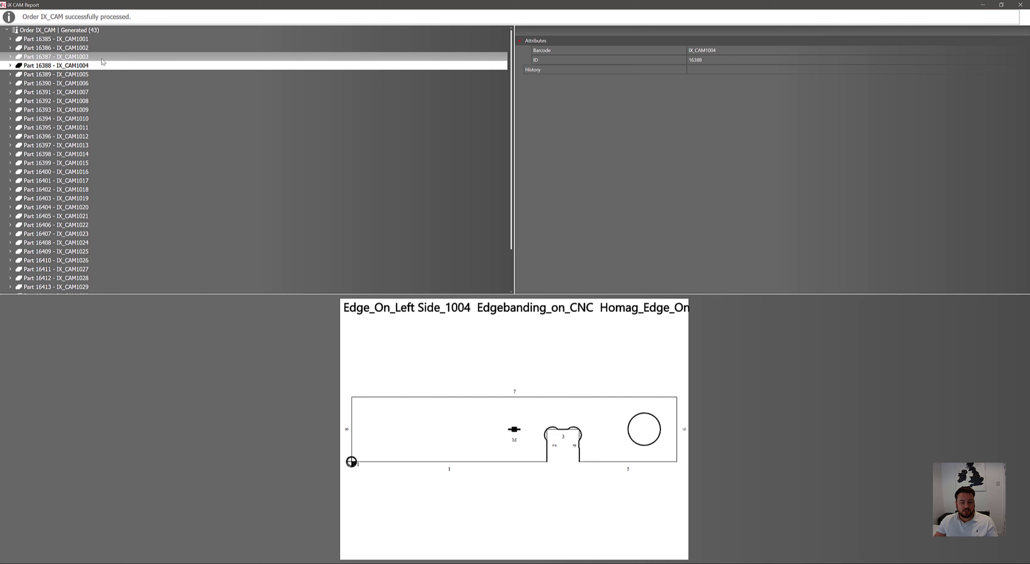
key("Down")
key("Down")
key("Down")
key("Down")
key("Down")
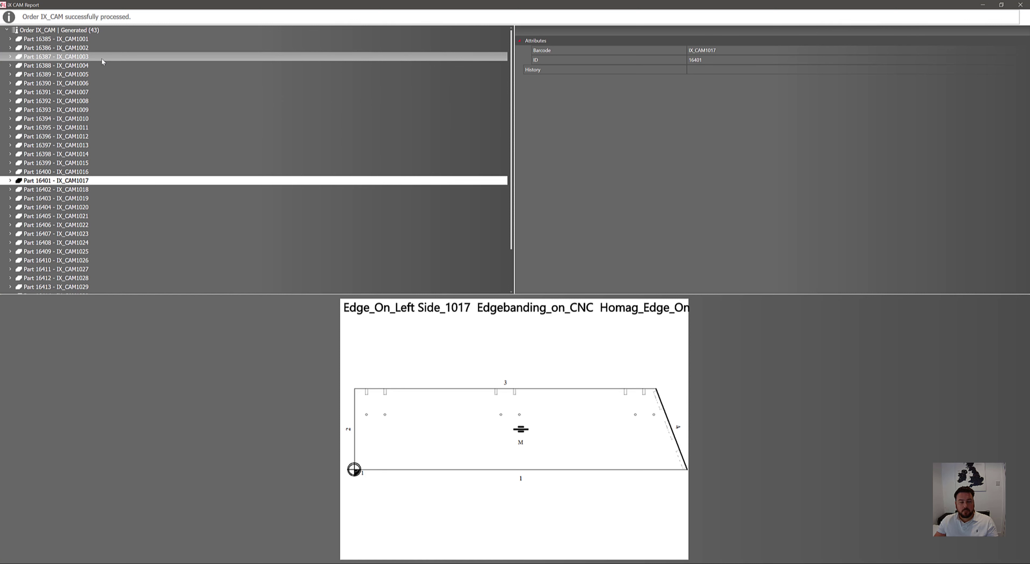
key("Up")
key("Down")
key("Down")
key("Down")
key("Down")
key("Down")
key("Down")
key("Down")
key("Down")
key("Down")
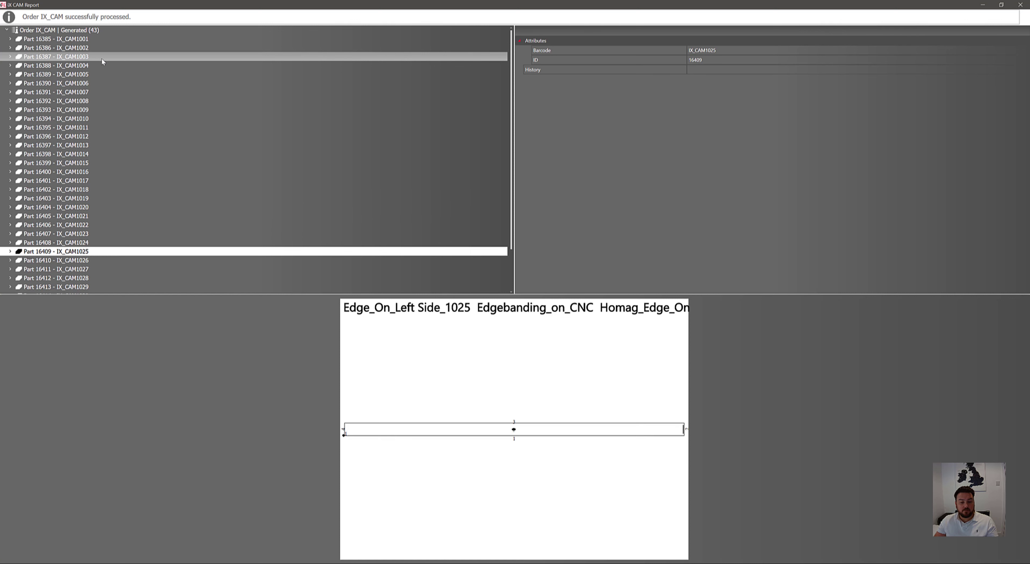
key("Down")
key("Down")
key("Down")
key("Down")
key("Down")
key("Down")
key("Down")
key("Down")
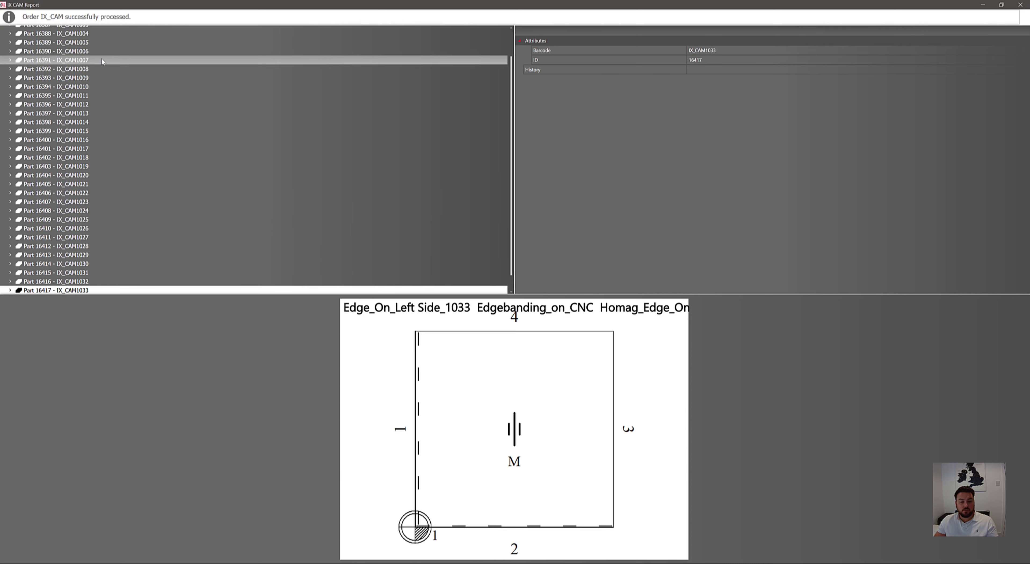
key("Down")
key("Down")
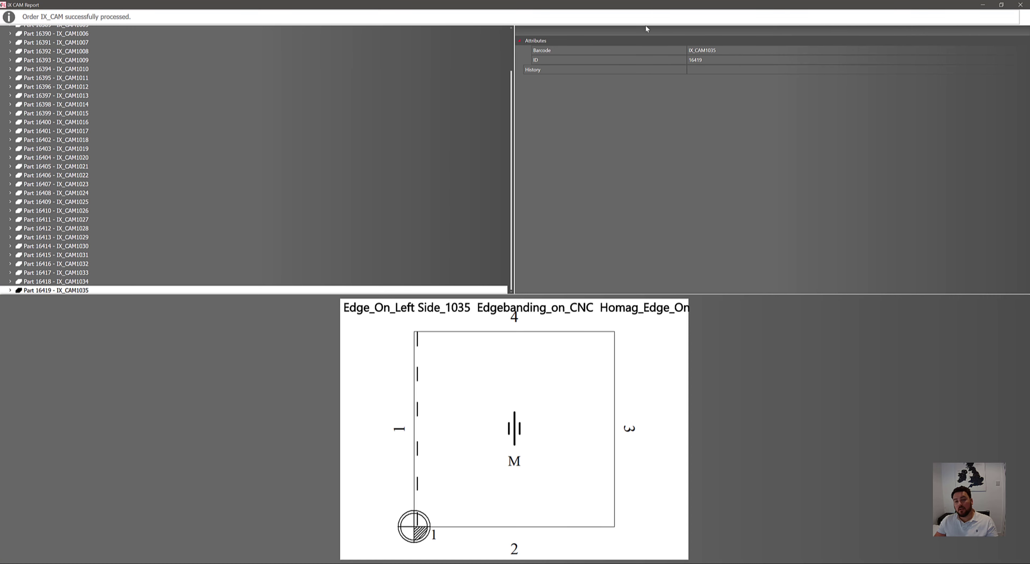
left_click(982, 6)
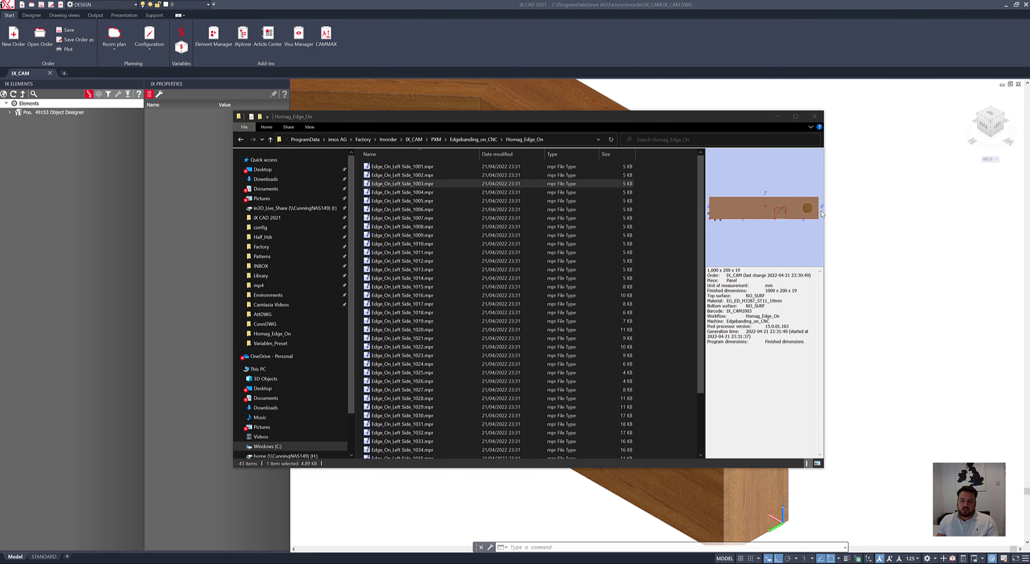
- View Edge_On_Left Side_1003.mpr in woodWOP and inspect its milling and circular pocket processes
left_click_drag(1029, 5, 354, 1)
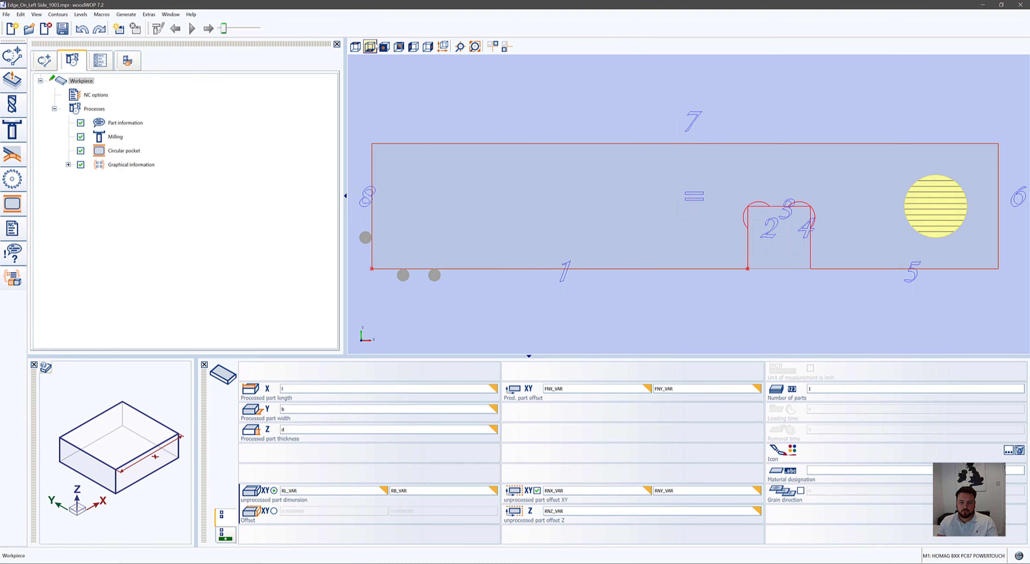
left_click(117, 138)
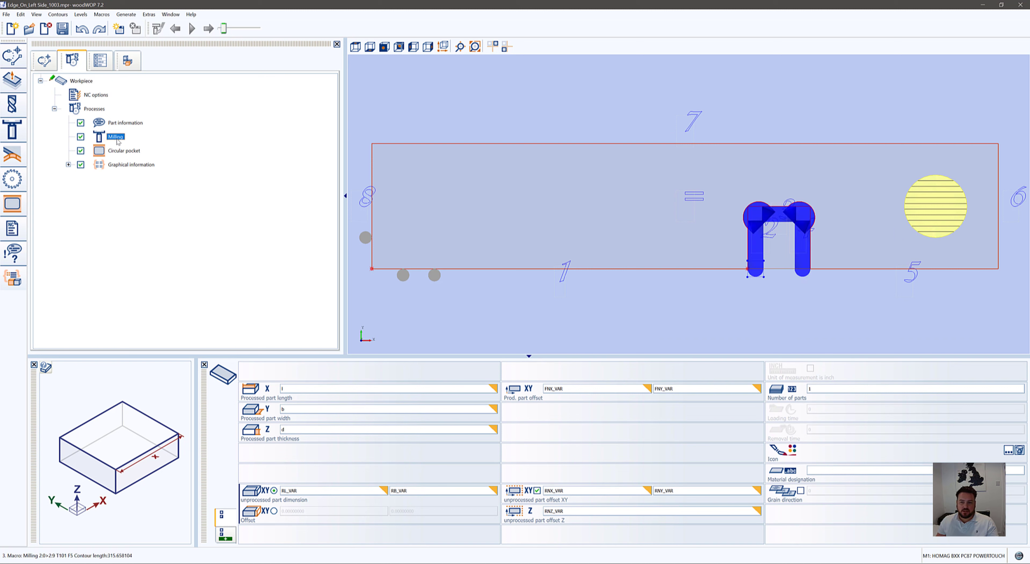
left_click(132, 152)
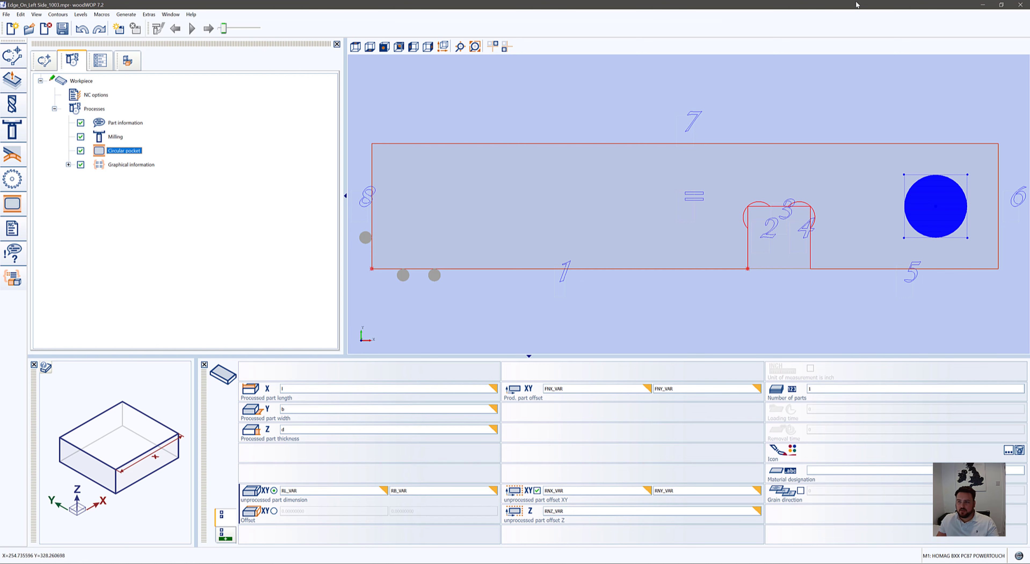
left_click_drag(857, 5, 1029, 8)
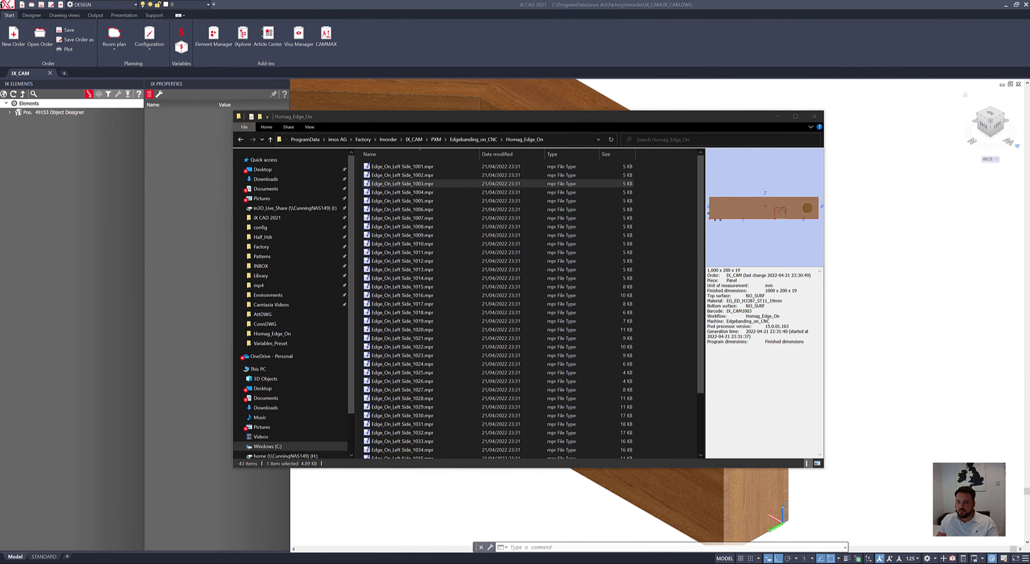
- Preview the Edge_On_Left Side files 1035, 1033 and 1032 in the Homag_Edge_On folder and open 1032 in woodWOP
scroll(427, 355, "down", 3)
left_click(404, 387)
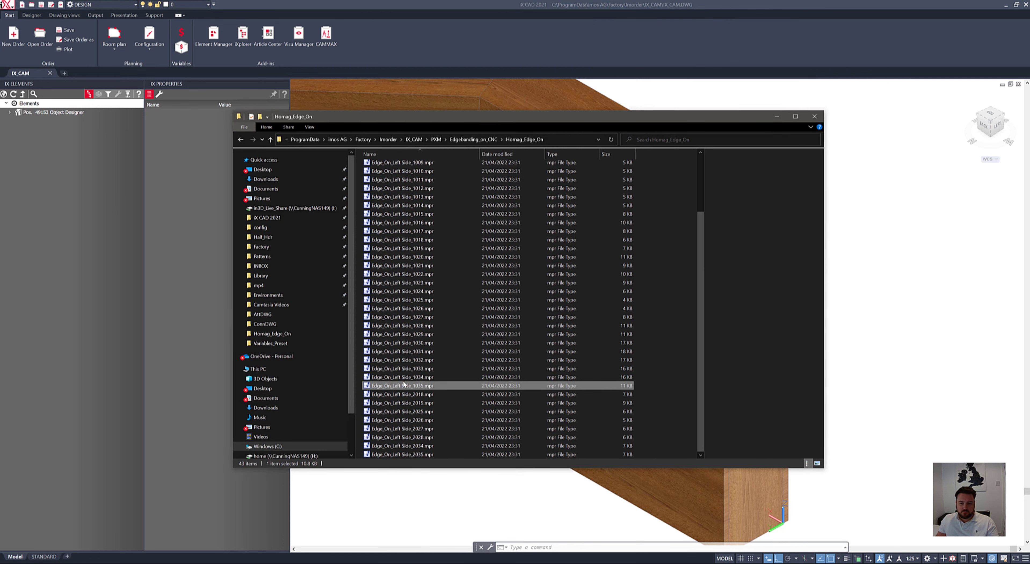
left_click(401, 369)
left_click(399, 359)
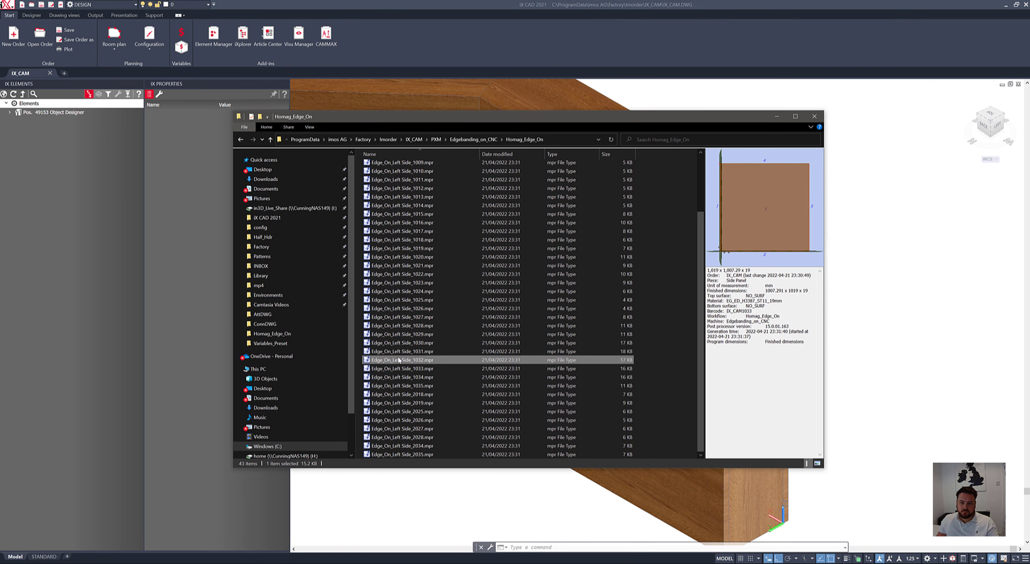
left_click_drag(396, 360, 1029, 344)
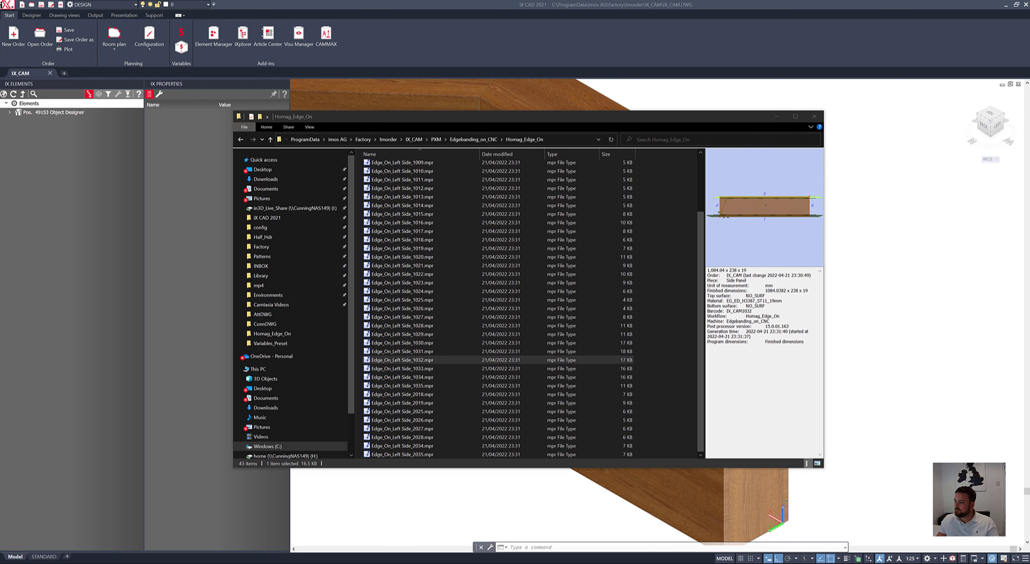
left_click_drag(1029, 320, 479, 1)
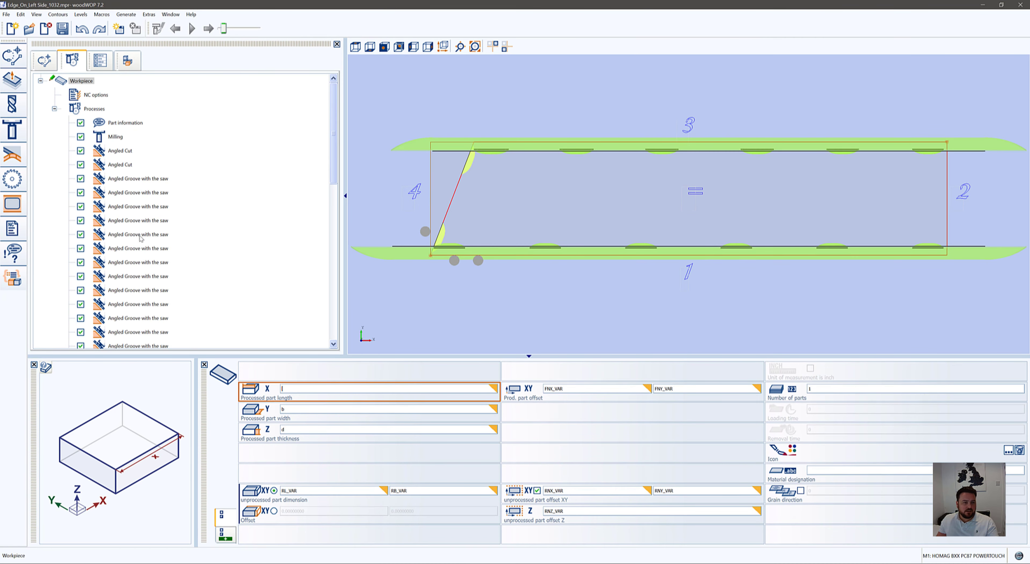
- Step through the milling, angled cut and angled groove processes of Edge_On_Left Side_1032.mpr and inspect the workpiece in a 3D view
left_click(114, 138)
key("Down")
key("Down")
key("Down")
key("Down")
key("Down")
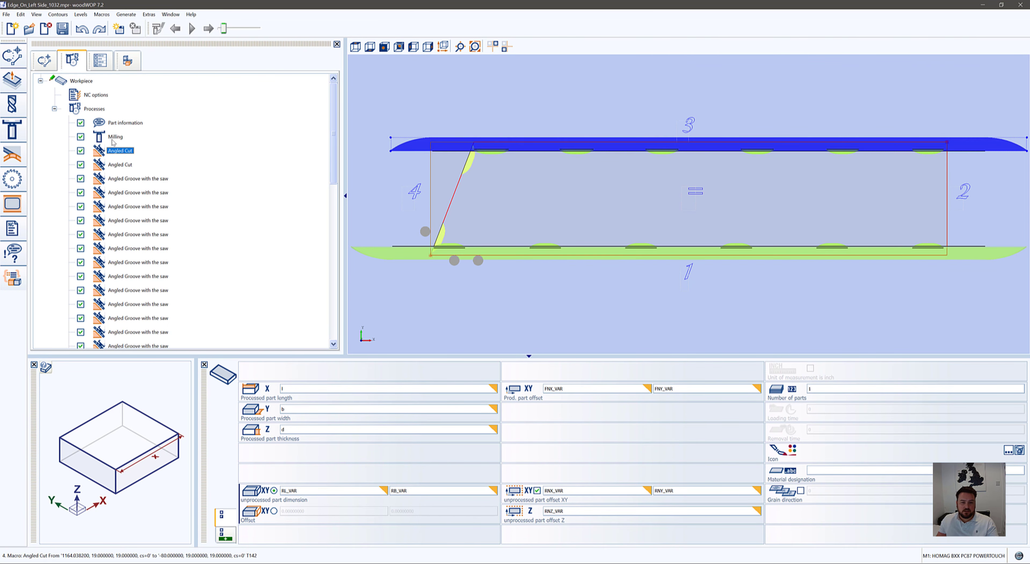
key("Down")
key("Down")
key("Down")
key("Down")
key("Down")
key("Down")
key("Down")
key("Down")
key("Down")
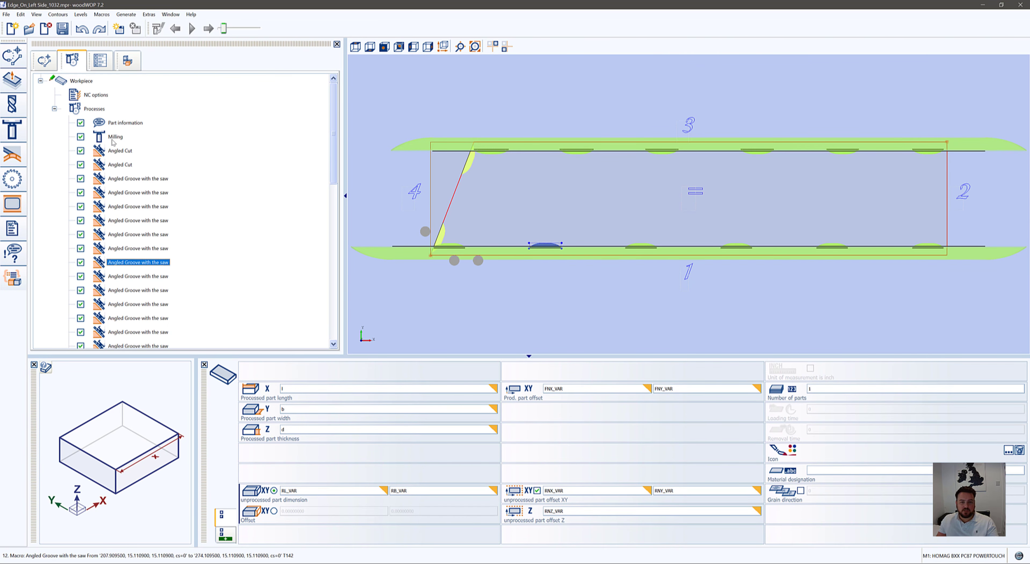
key("Down")
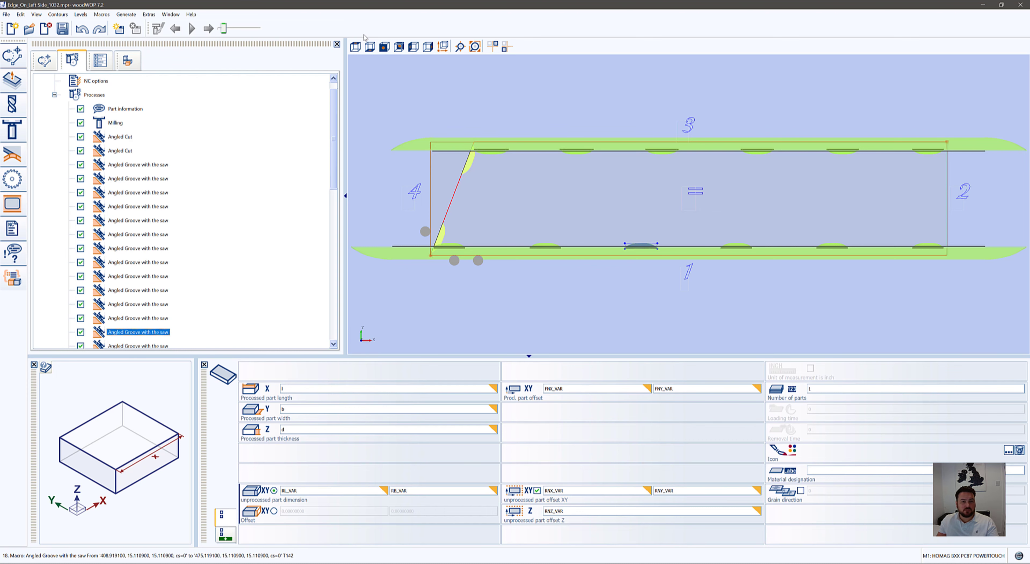
left_click(443, 47)
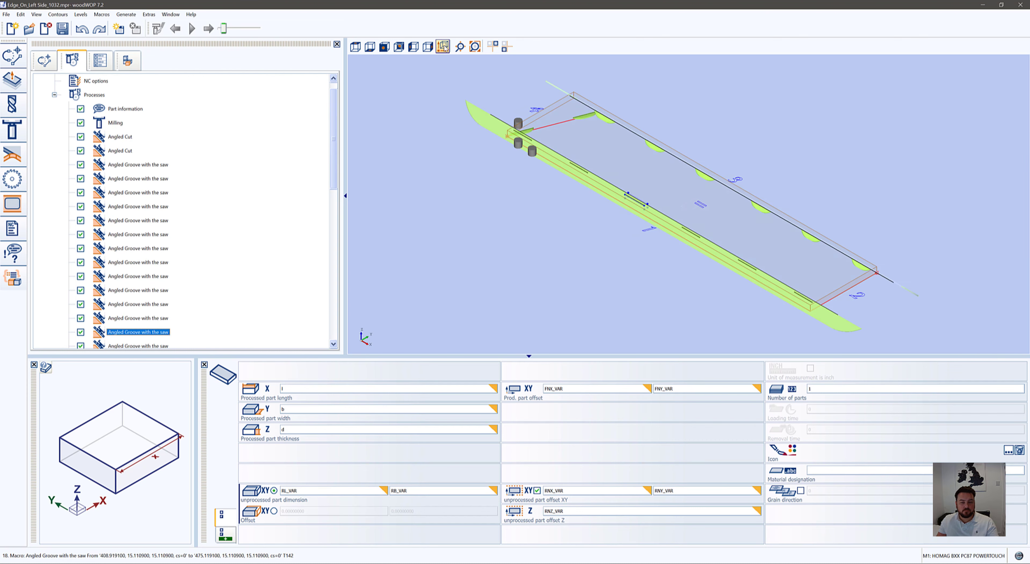
left_click(983, 5)
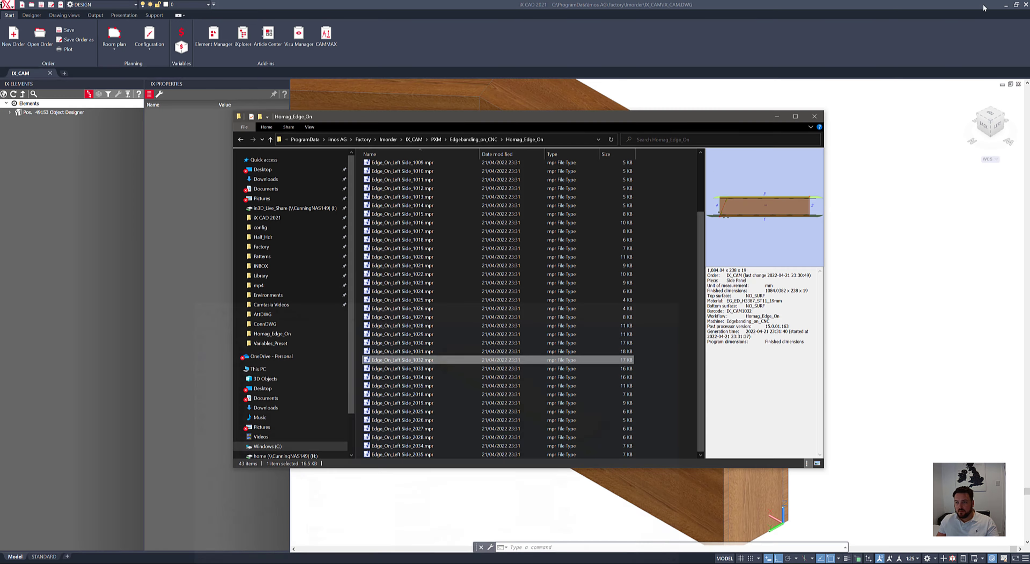
- Switch to the Element Manager and review the workflows and the contour settings of machining principle 010_FC_MC_2, including its Infeed via CAMCenter option
left_click(814, 116)
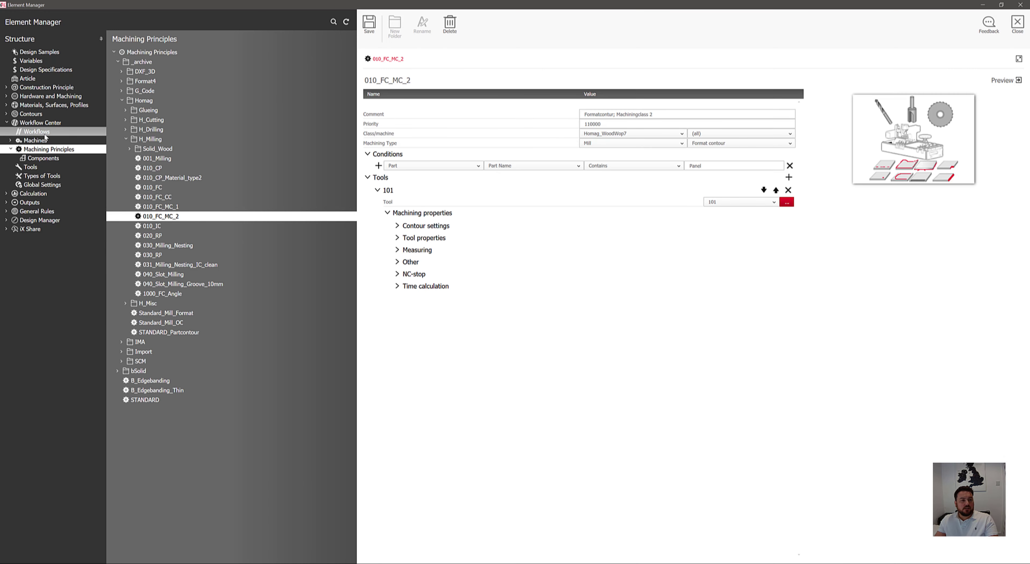
left_click(37, 131)
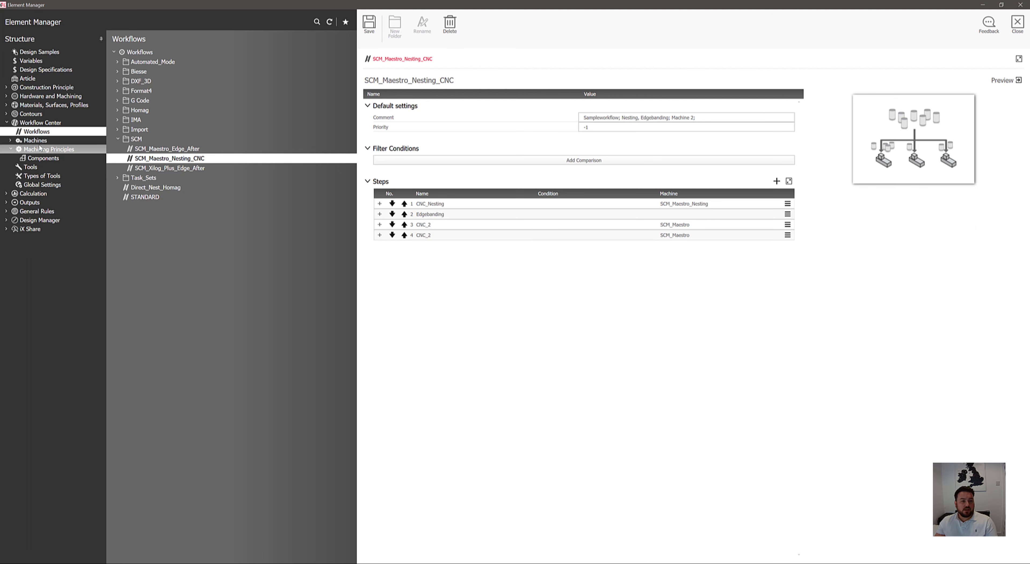
left_click(26, 149)
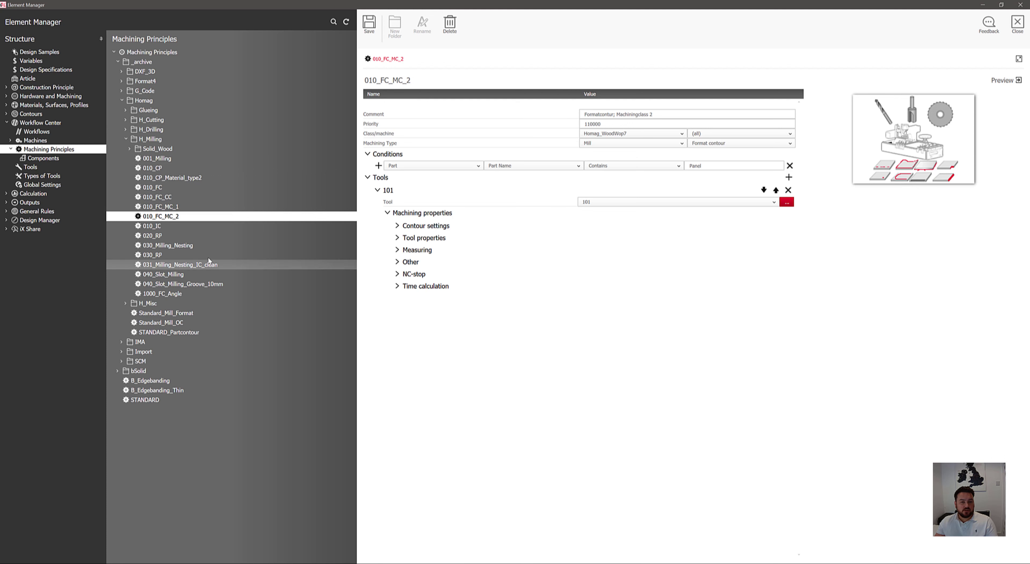
left_click(418, 228)
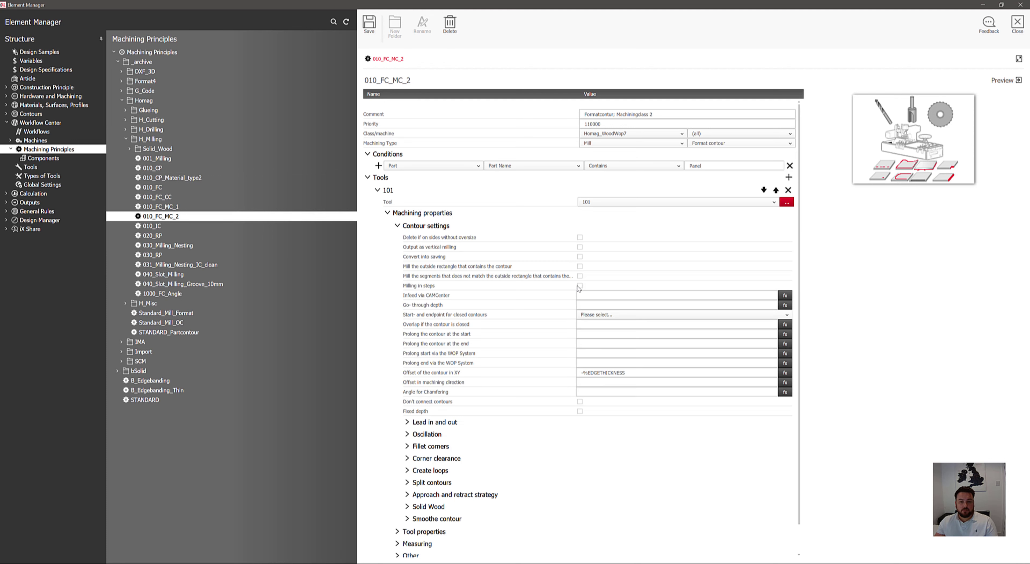
left_click(594, 295)
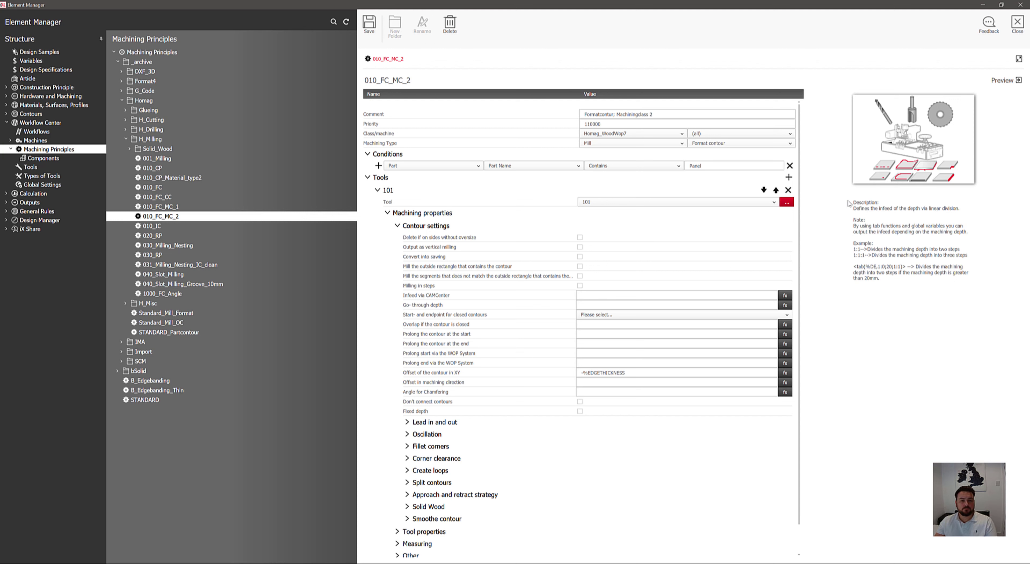
left_click(982, 4)
- Look through the iX Share, Design Manager XML Principle and General Rules sections of the Element Manager, down to the variables list
left_click(30, 231)
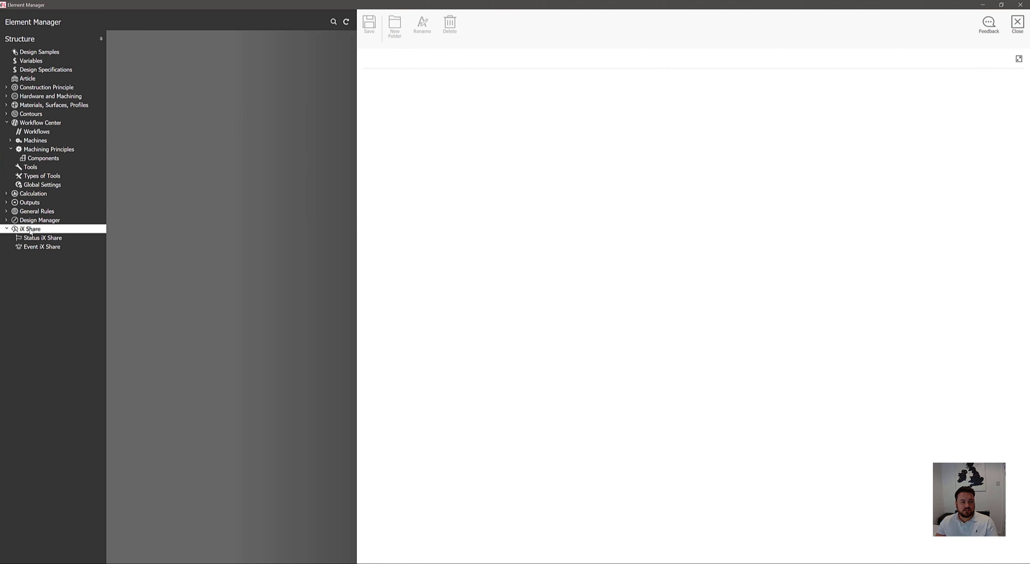
left_click(25, 221)
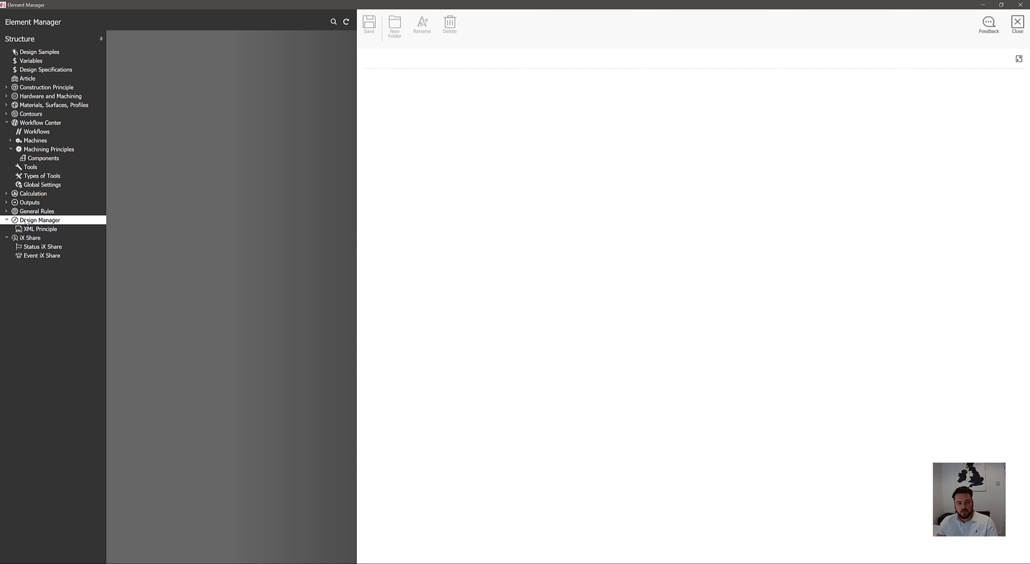
left_click(28, 228)
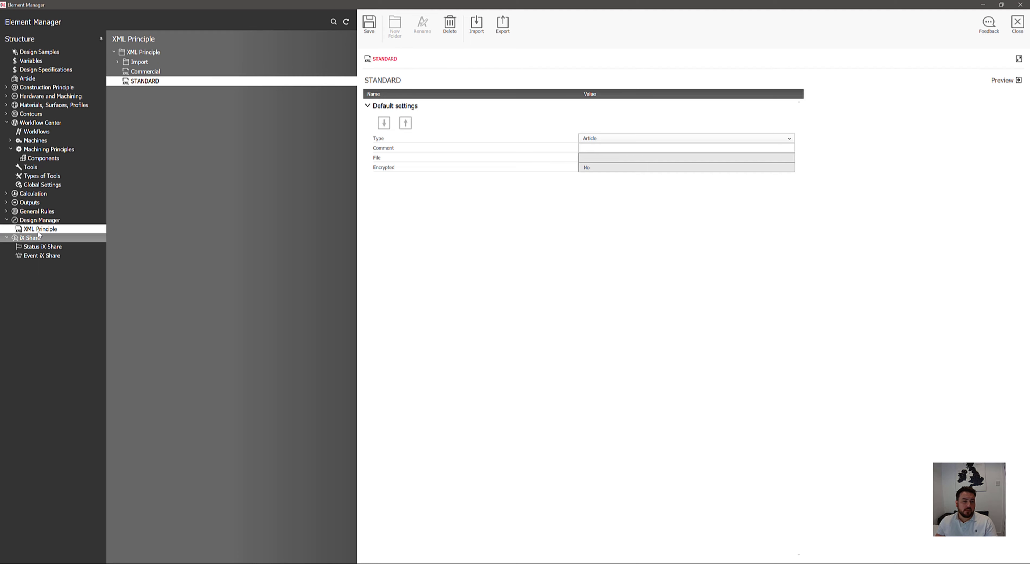
left_click(7, 211)
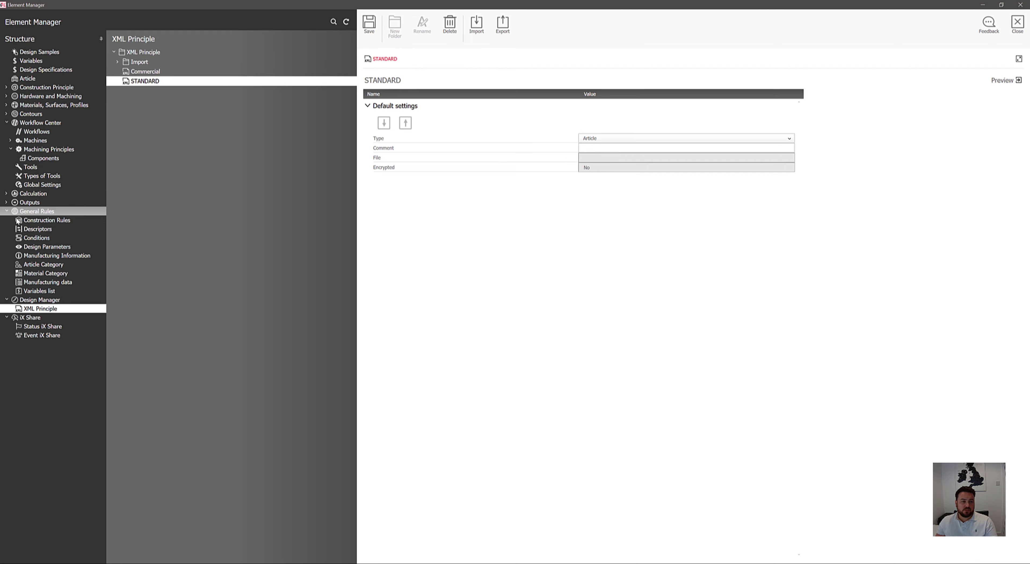
left_click(39, 290)
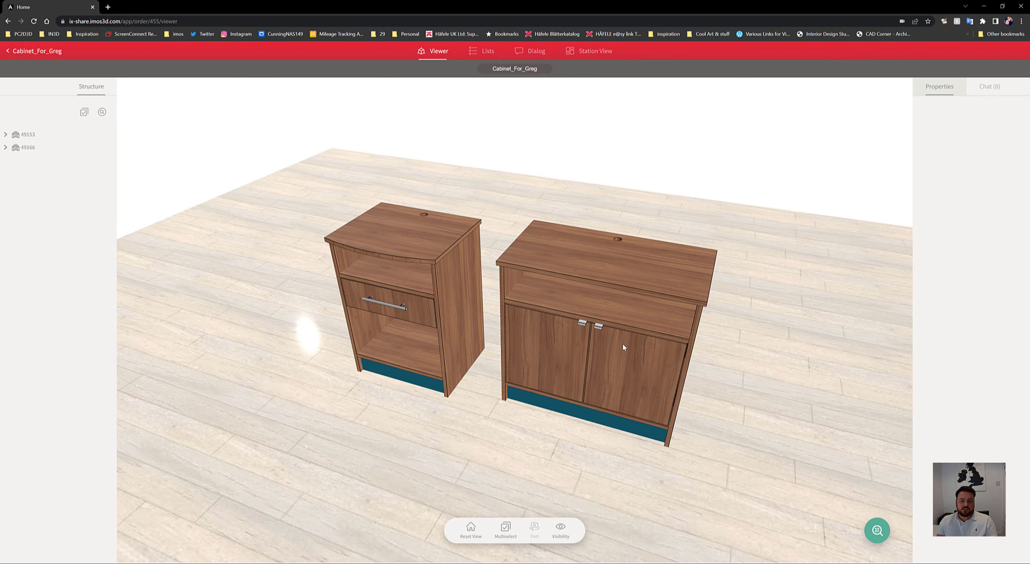
- In the iX Share viewer, select the left door of the two-door cabinet and examine its dimensioned drawing
left_click_drag(622, 342, 571, 323)
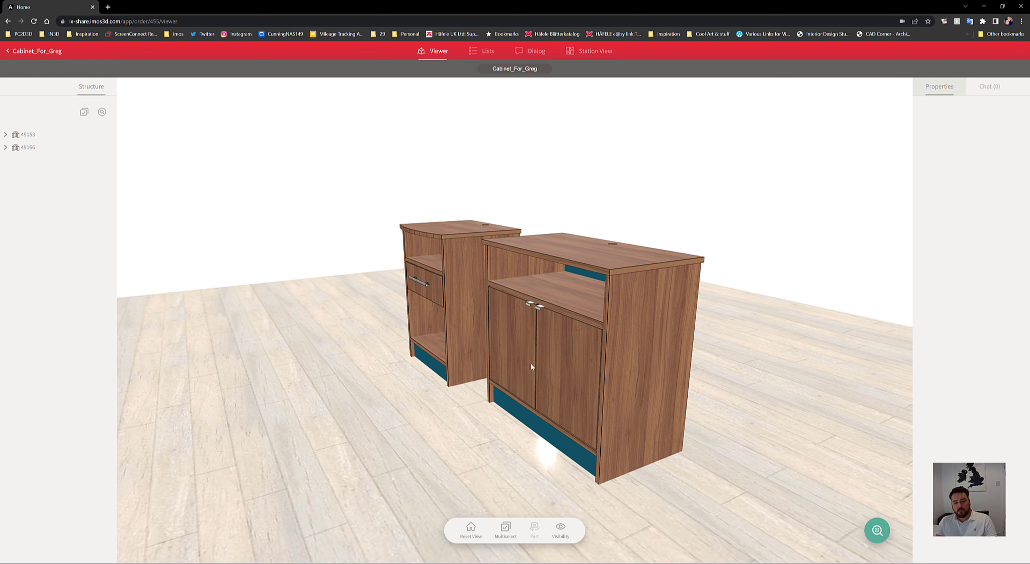
left_click_drag(532, 364, 572, 370)
scroll(561, 361, "up", 4)
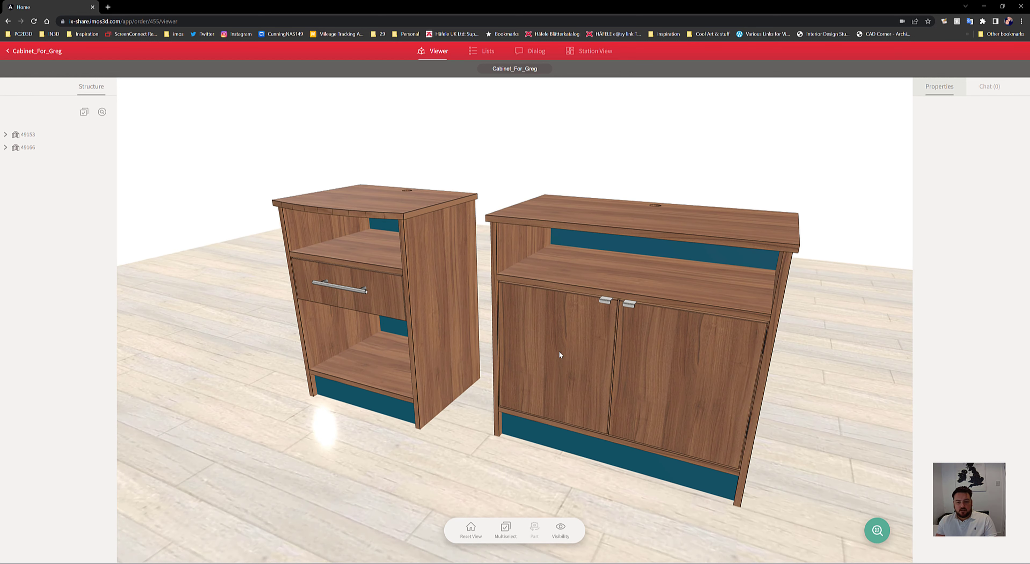
scroll(559, 355, "up", 2)
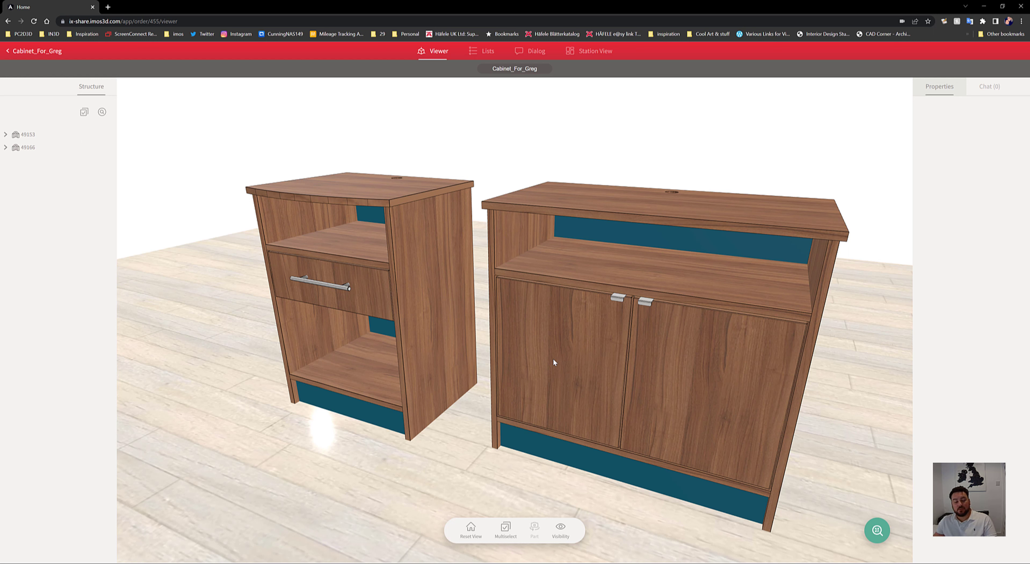
left_click(558, 344)
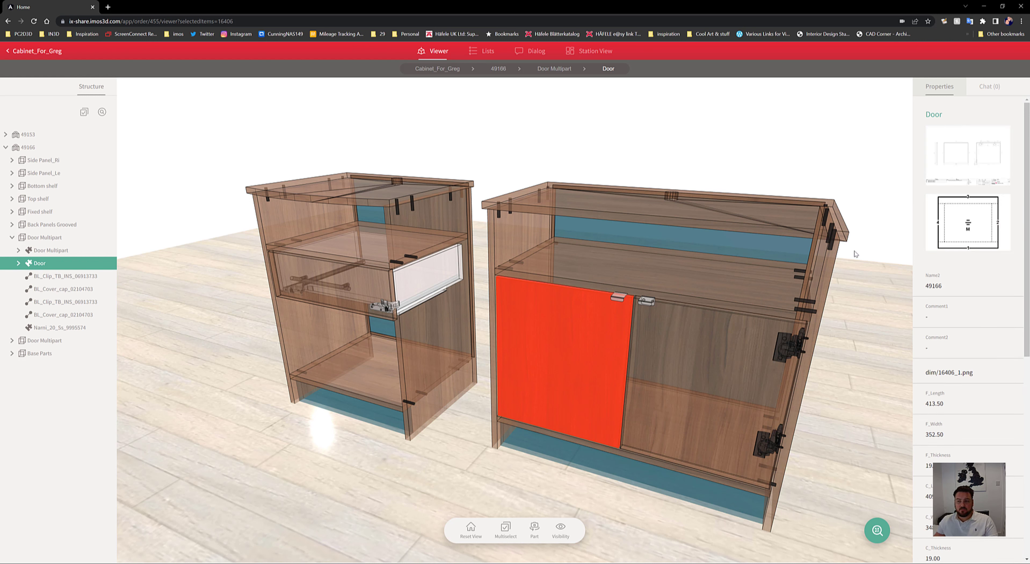
left_click(948, 152)
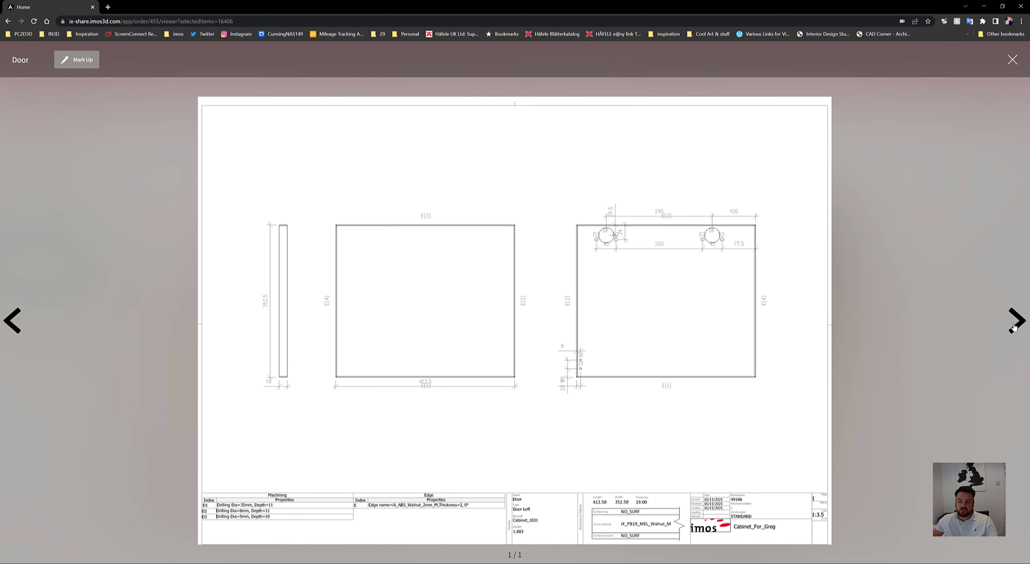
left_click(1013, 60)
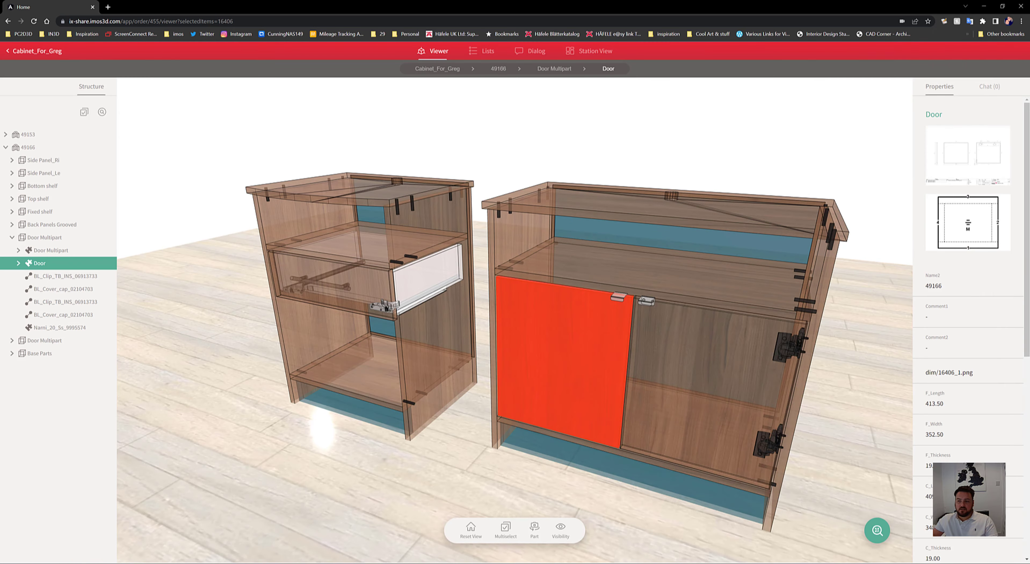
- View the selected door's numbered edge diagram and look through its remaining dimension, NCNO and weight properties
left_click(983, 212)
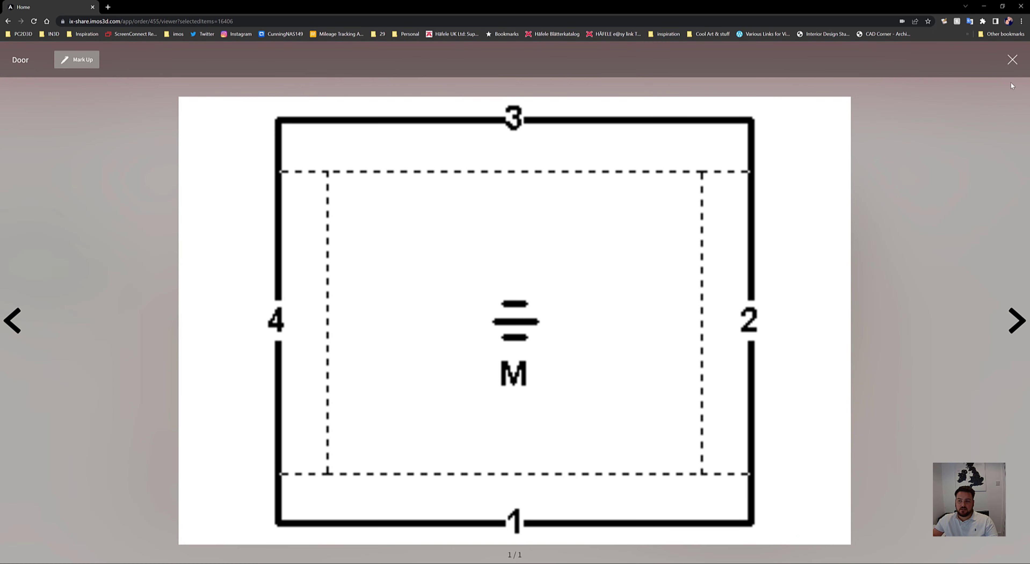
left_click(1012, 60)
scroll(983, 325, "down", 5)
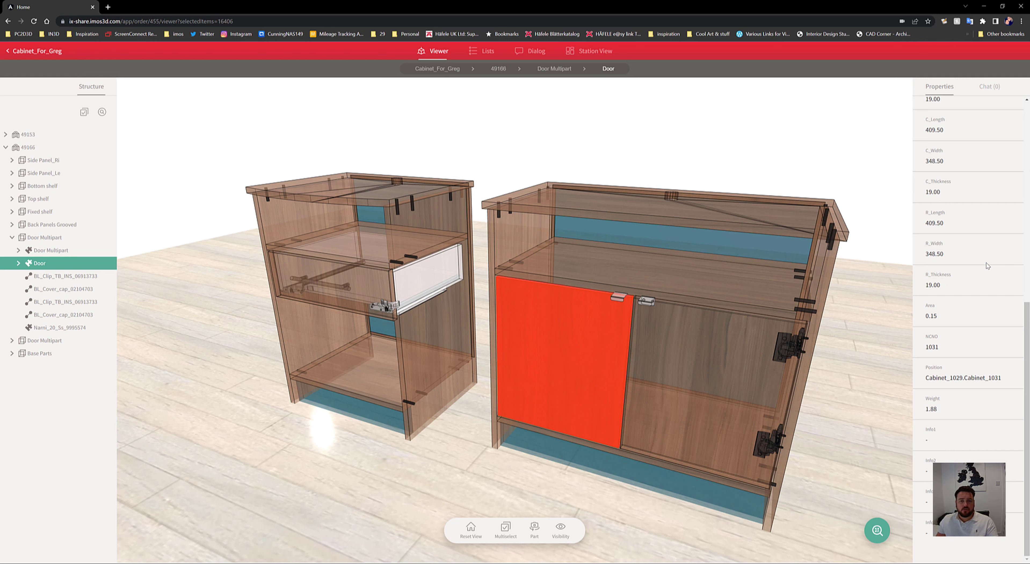
- Show the order's dialog list to review the comments on its parts
left_click(534, 51)
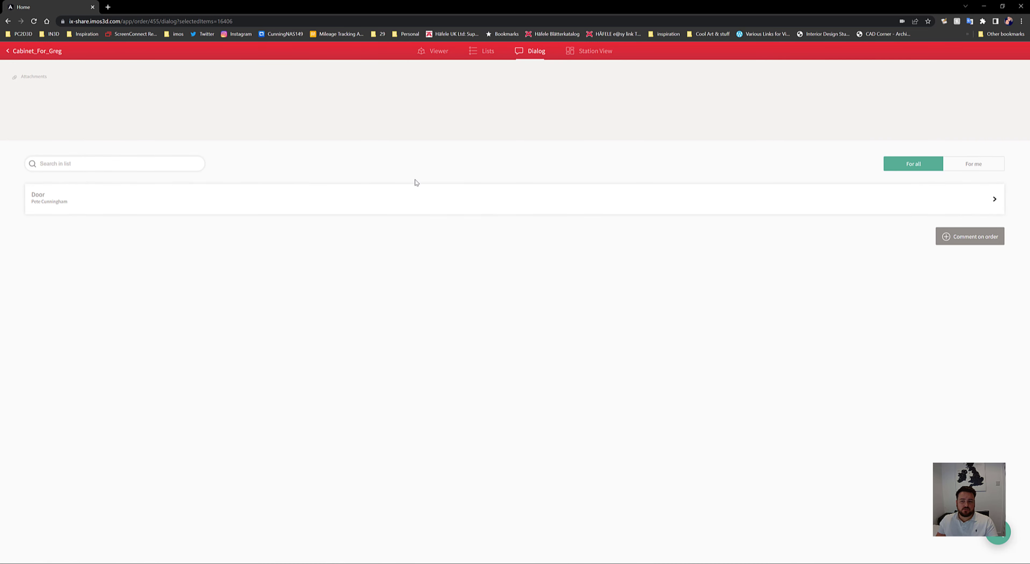